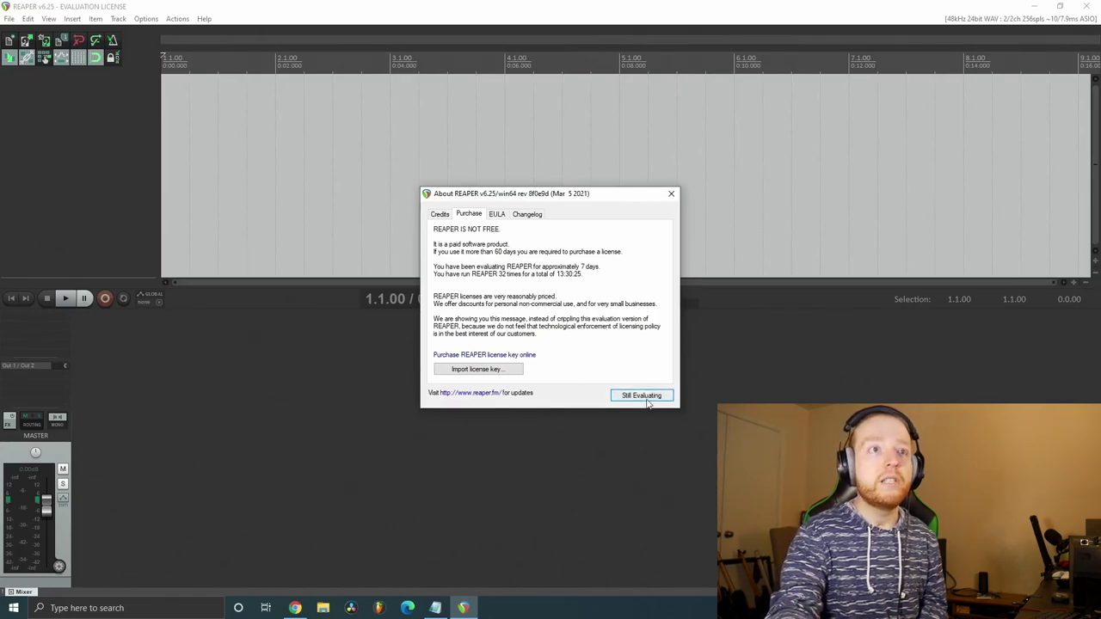
Dismiss the evaluation notice to continue evaluating the program.
{"action": "left_click", "coordinate": [641, 396]}
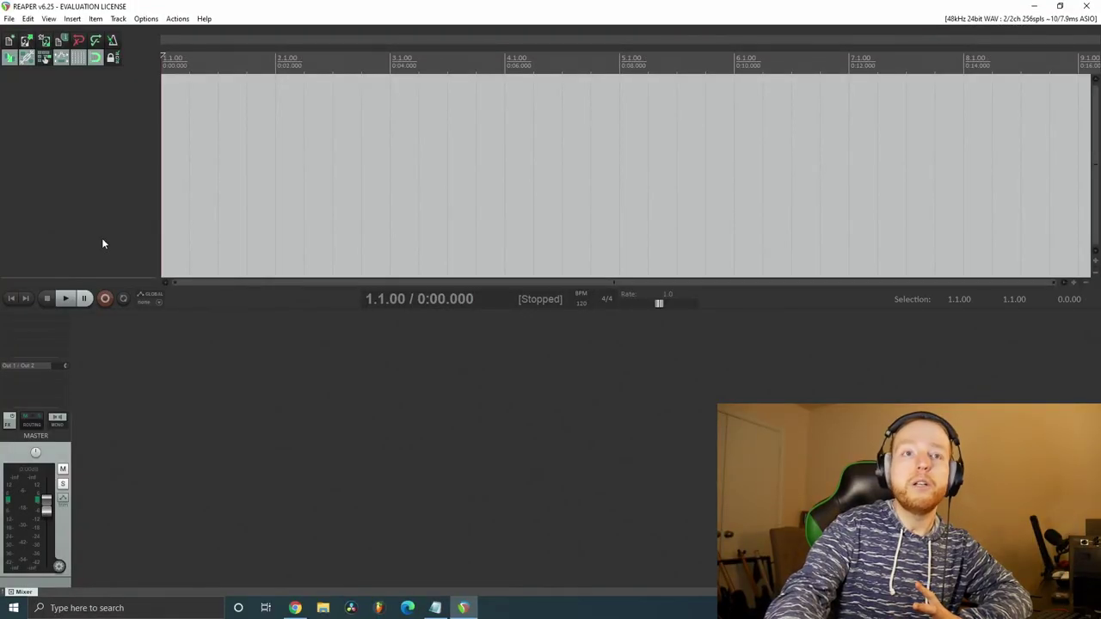
{"action": "left_click", "coordinate": [145, 20]}
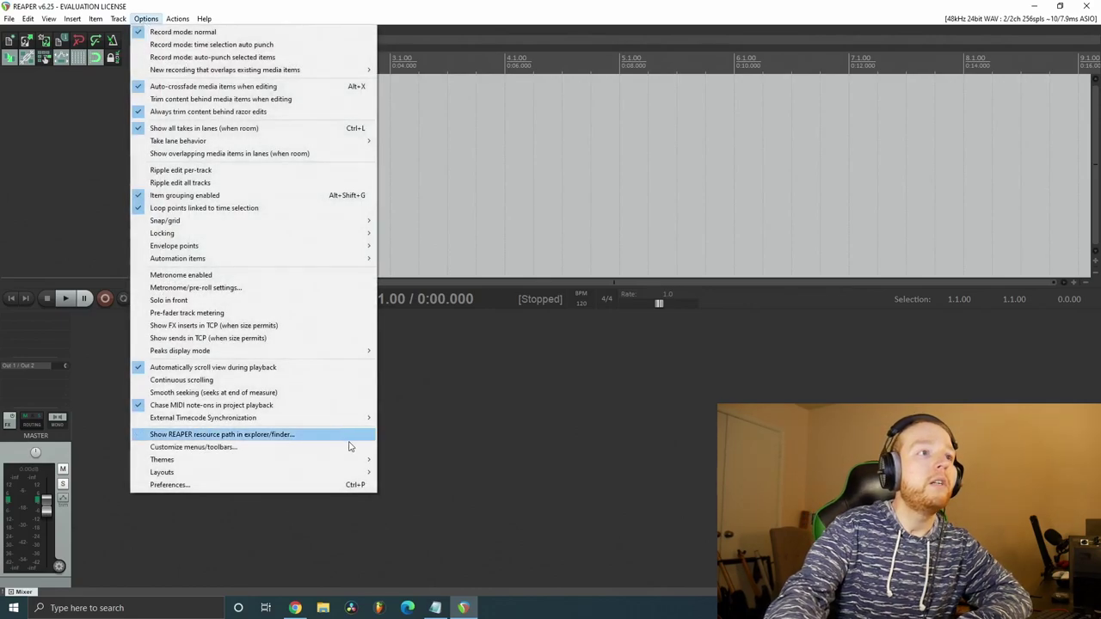
{"action": "mouse_move", "coordinate": [365, 461]}
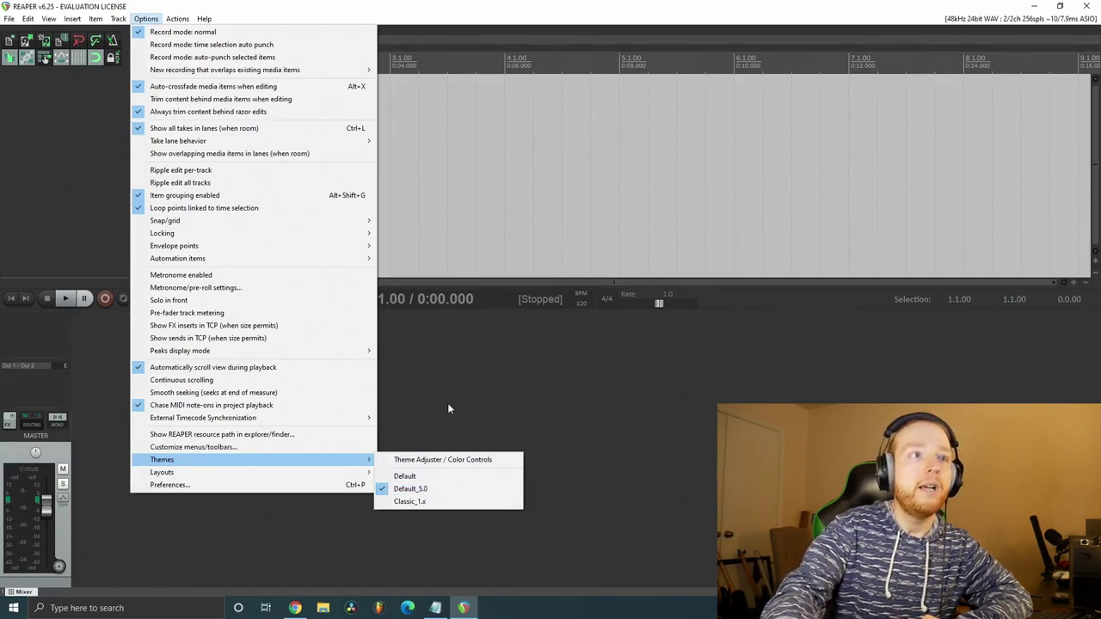
{"action": "left_click", "coordinate": [466, 360]}
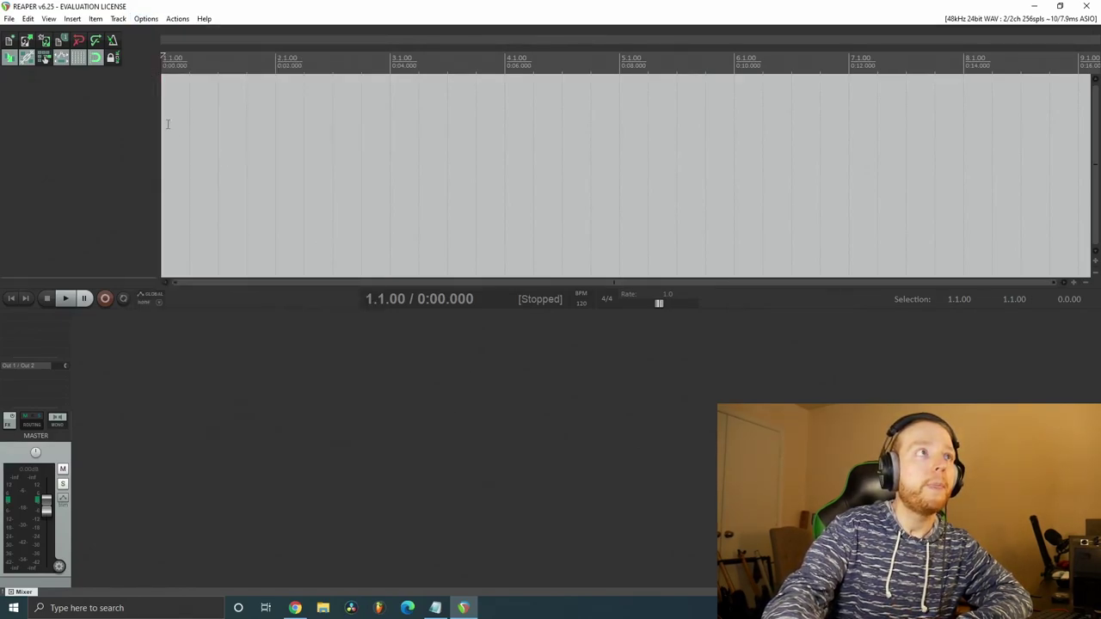
Open the audio device settings in the preferences and move the dialog to where its settings are fully readable.
{"action": "left_click", "coordinate": [146, 19]}
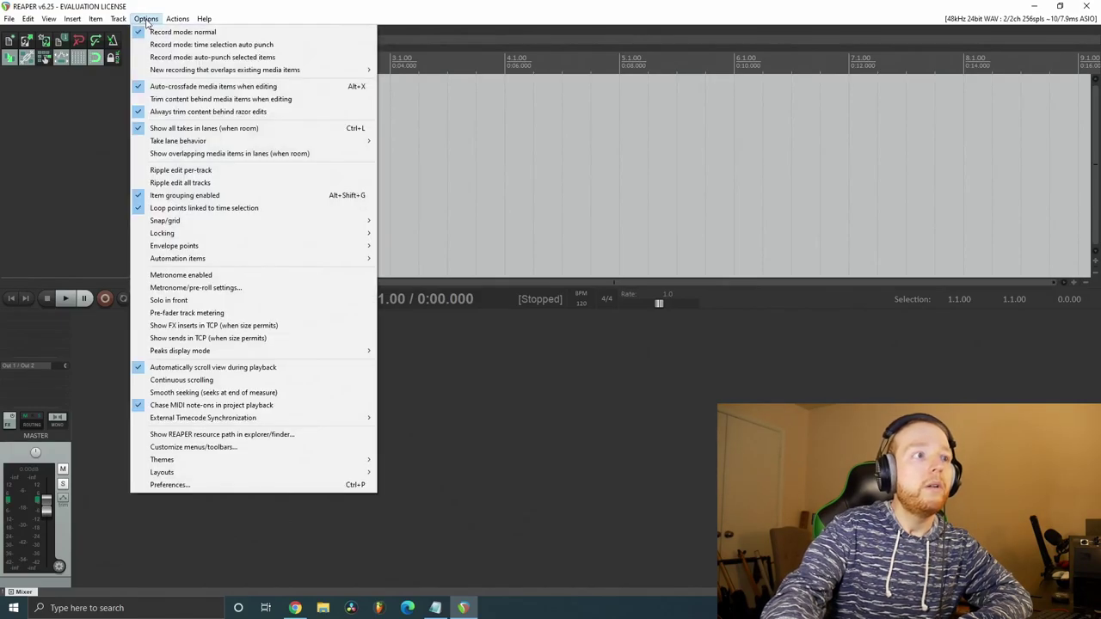
{"action": "left_click", "coordinate": [256, 485]}
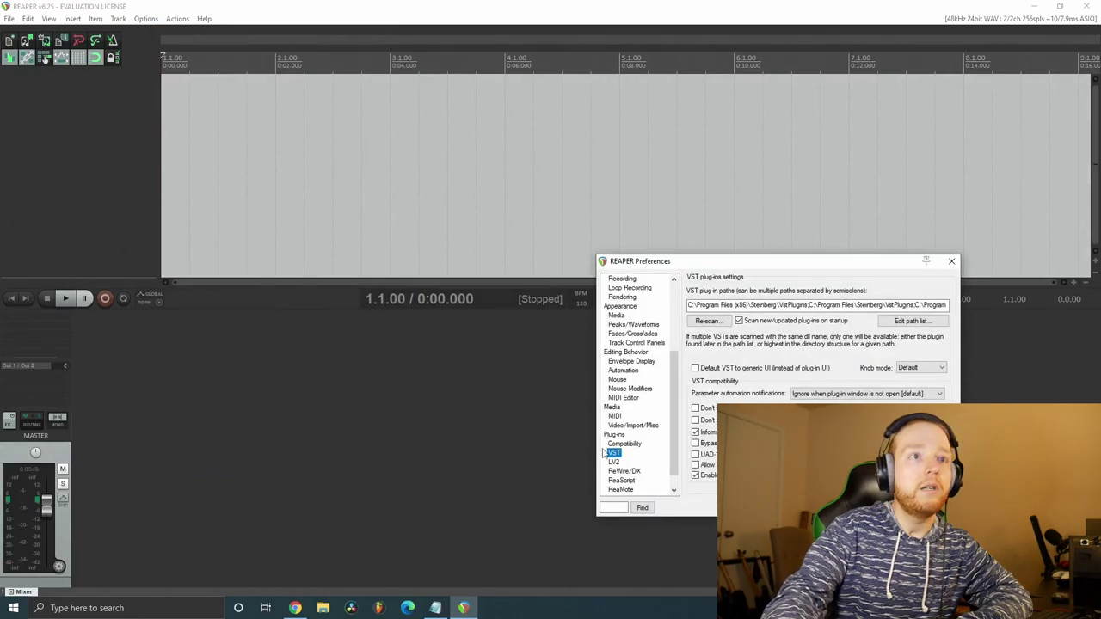
{"action": "scroll", "coordinate": [611, 438], "scroll_direction": "up", "scroll_amount": 5}
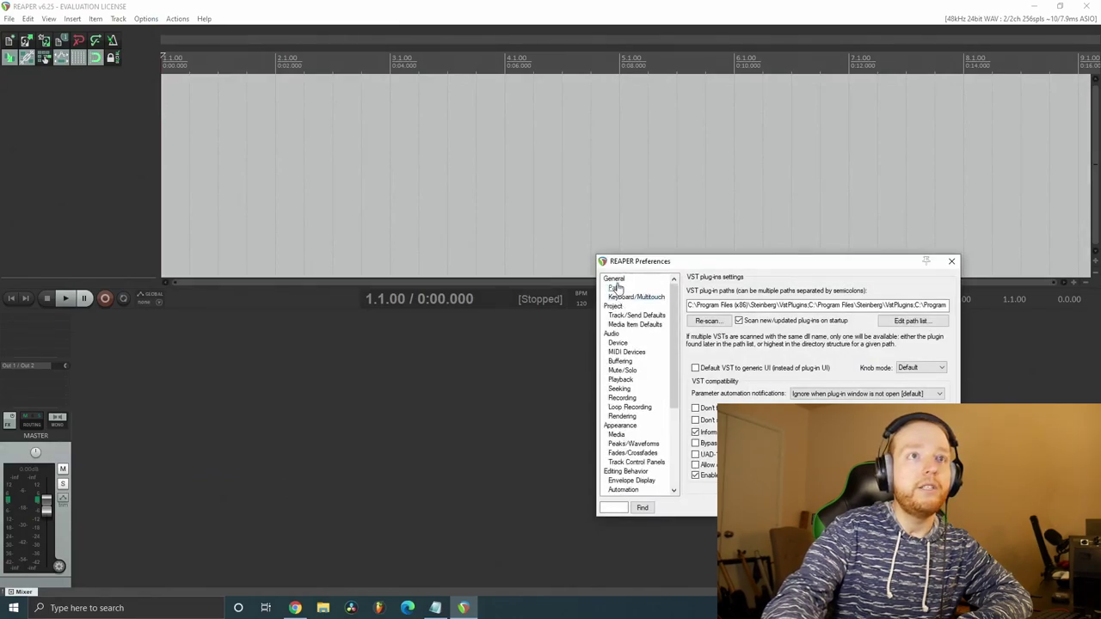
{"action": "left_click", "coordinate": [613, 335]}
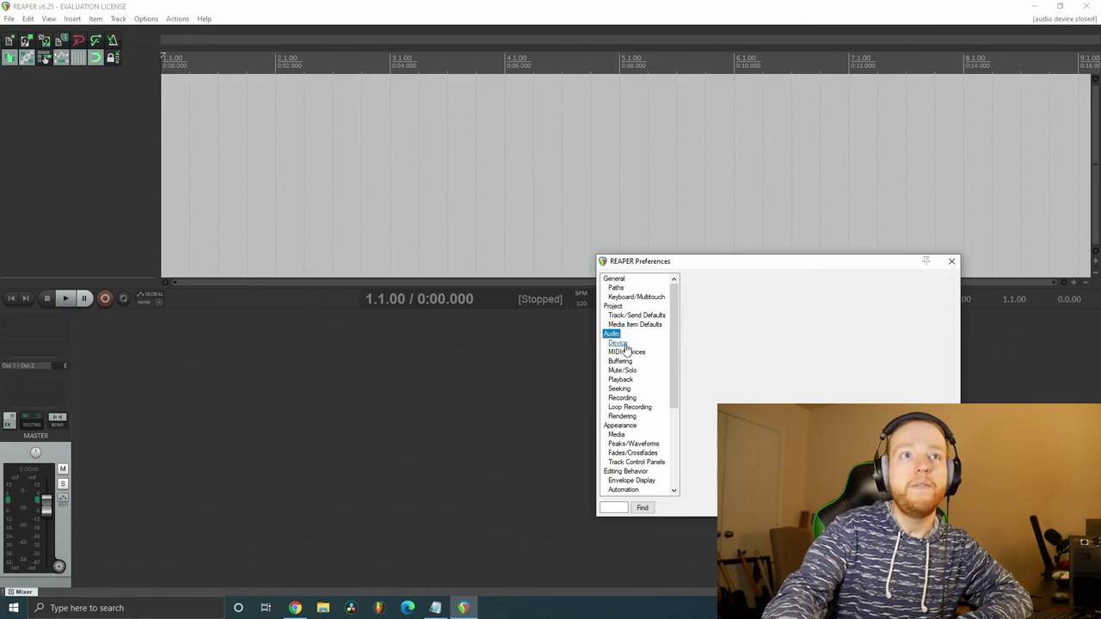
{"action": "left_click", "coordinate": [619, 343]}
{"action": "left_click_drag", "start_coordinate": [766, 267], "coordinate": [459, 258]}
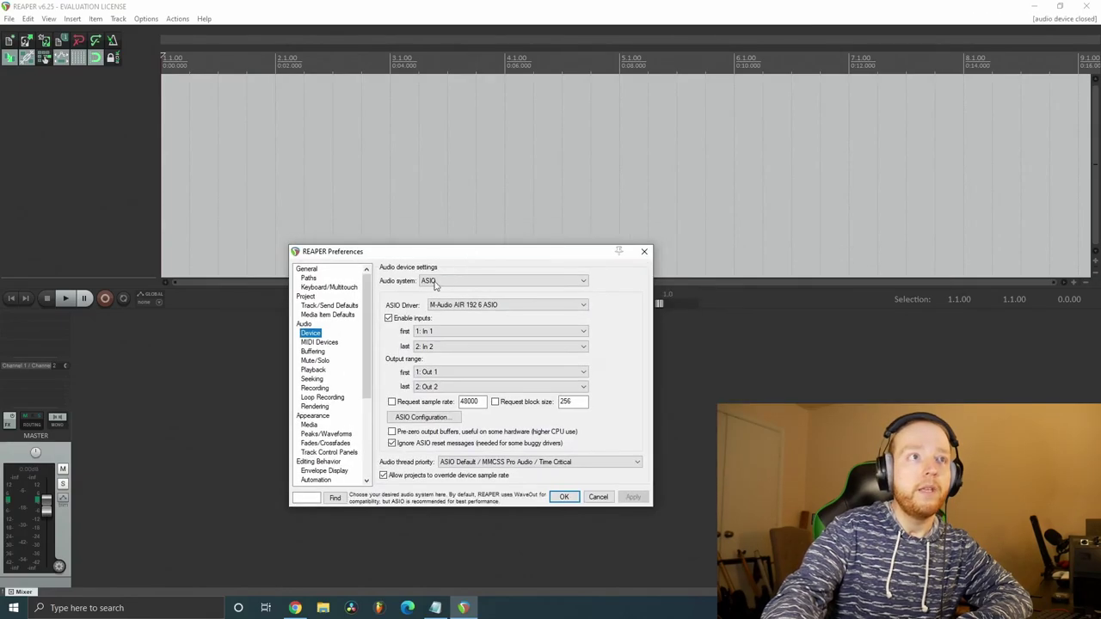
Switch the audio system to DirectSound and back to ASIO.
{"action": "left_click", "coordinate": [446, 281]}
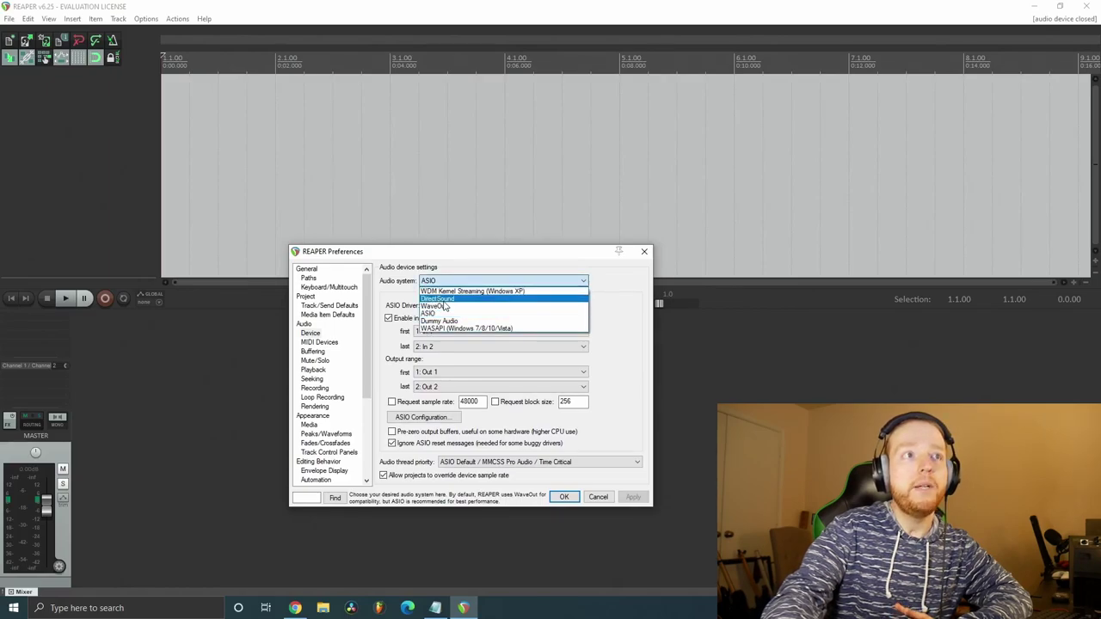
{"action": "left_click", "coordinate": [452, 298]}
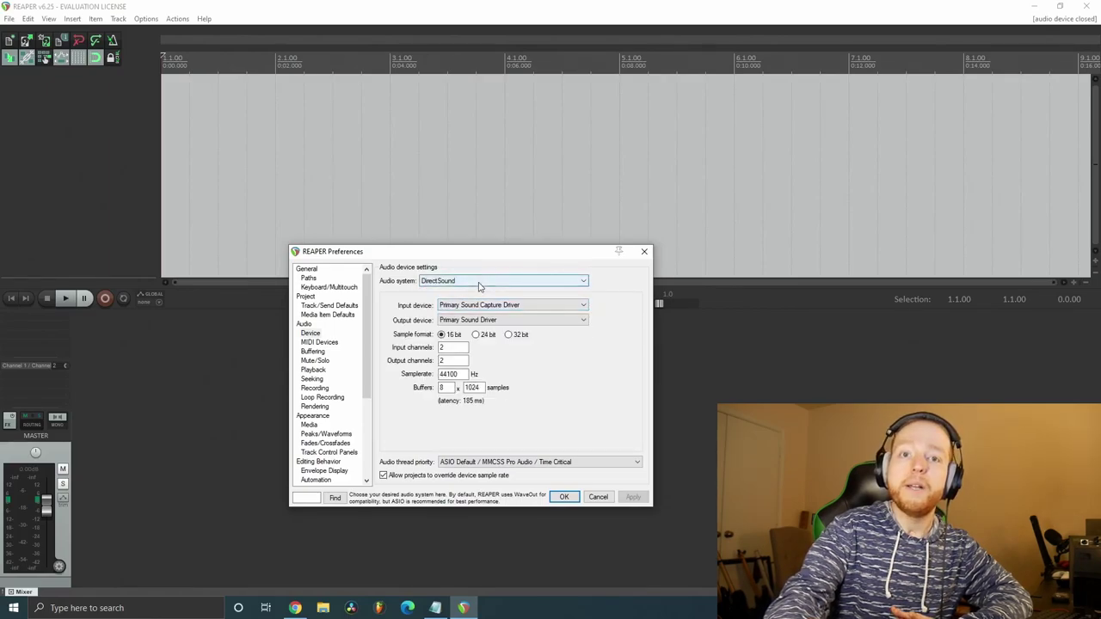
{"action": "left_click", "coordinate": [439, 286]}
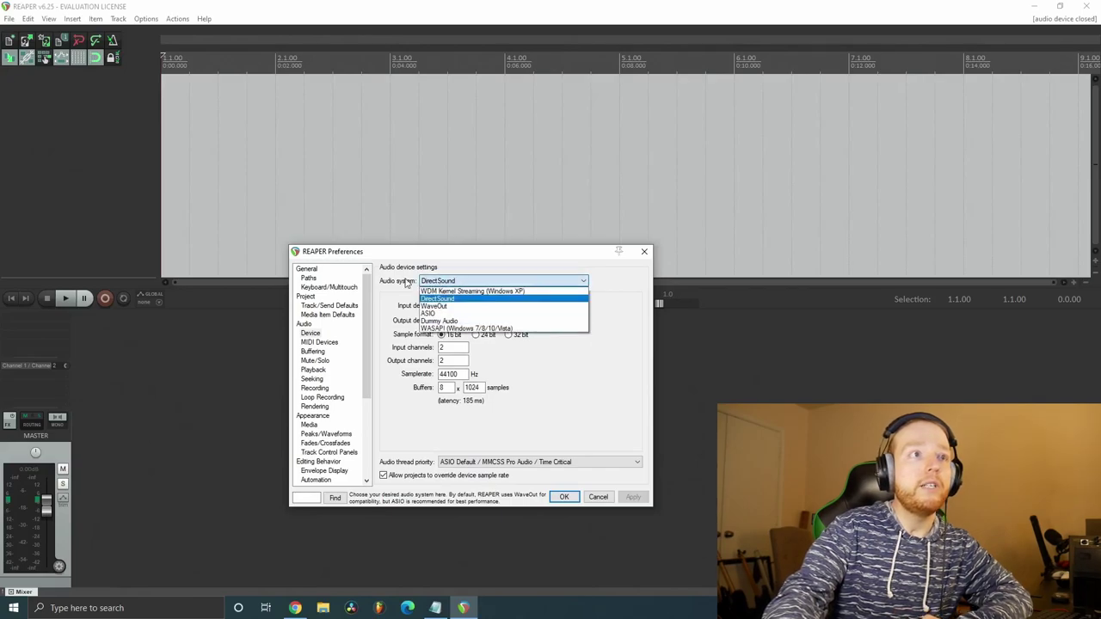
{"action": "left_click", "coordinate": [452, 315]}
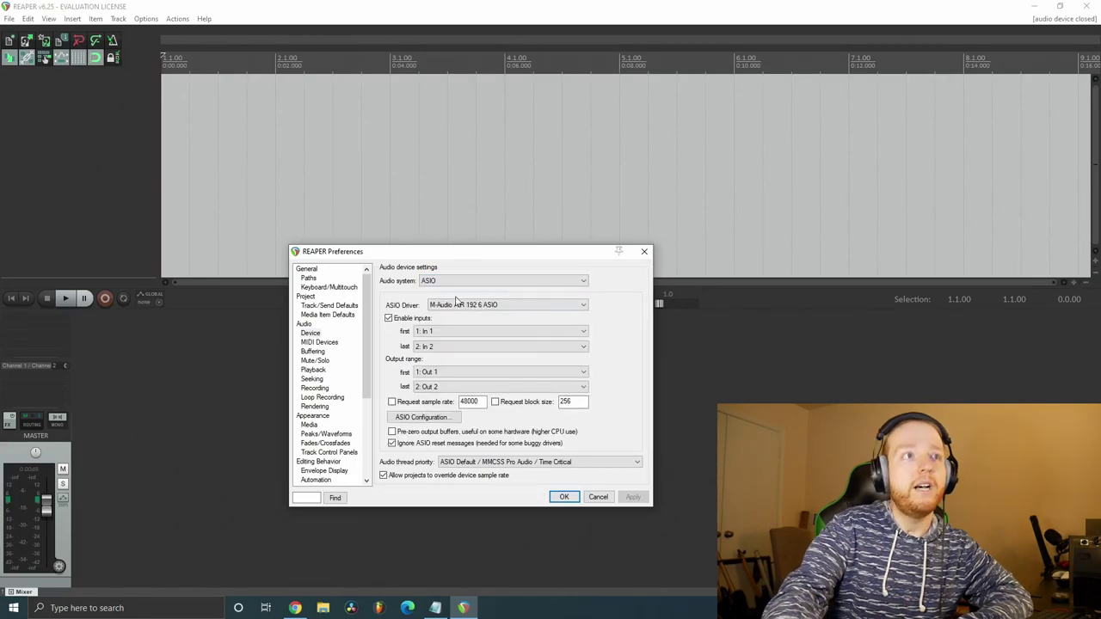
Review the available ASIO drivers without changing the selection, and close the preferences without saving.
{"action": "left_click", "coordinate": [464, 305]}
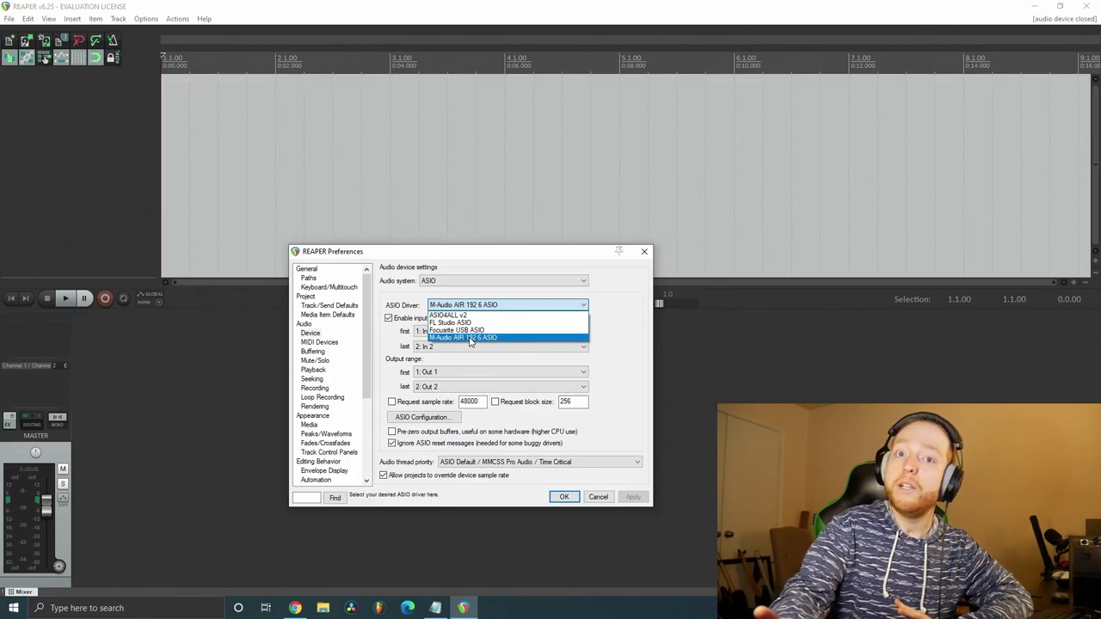
{"action": "left_click", "coordinate": [398, 297]}
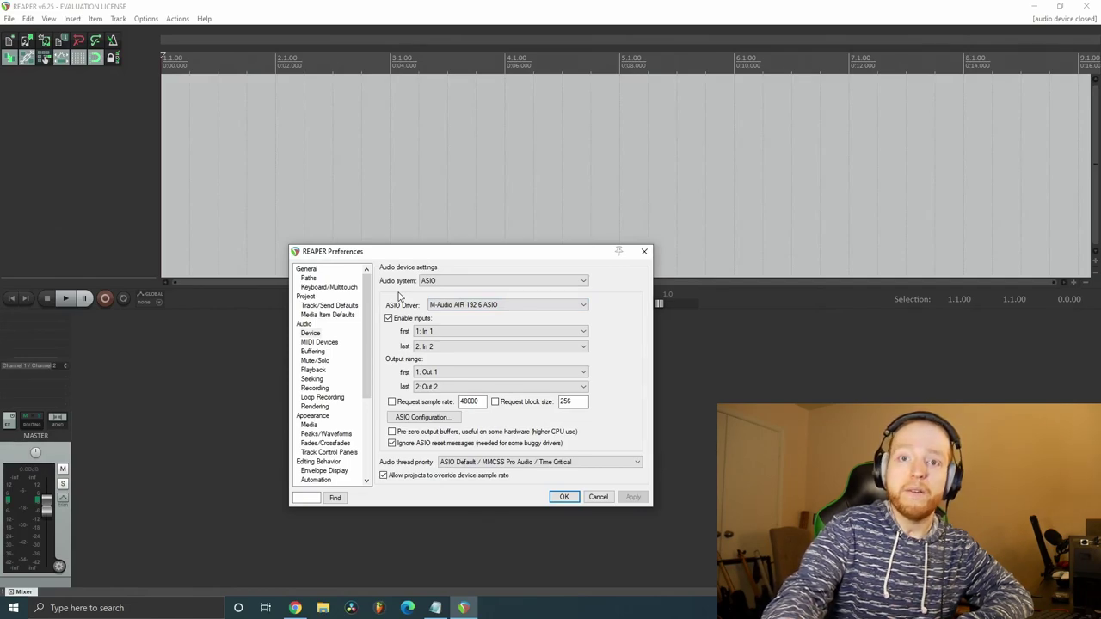
{"action": "left_click", "coordinate": [442, 304]}
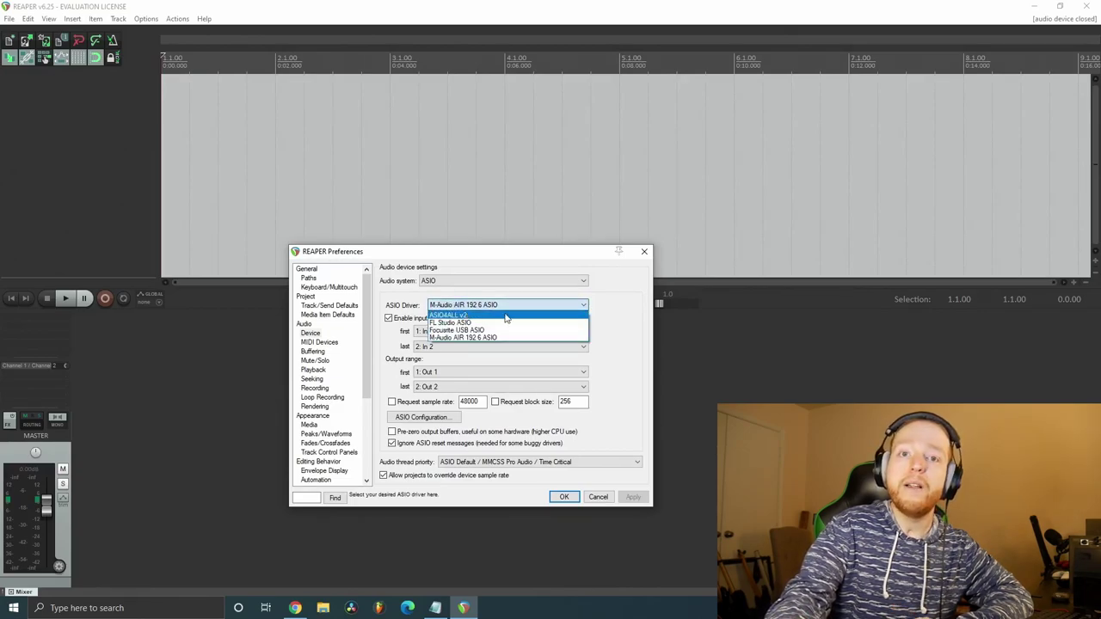
{"action": "left_click", "coordinate": [384, 294]}
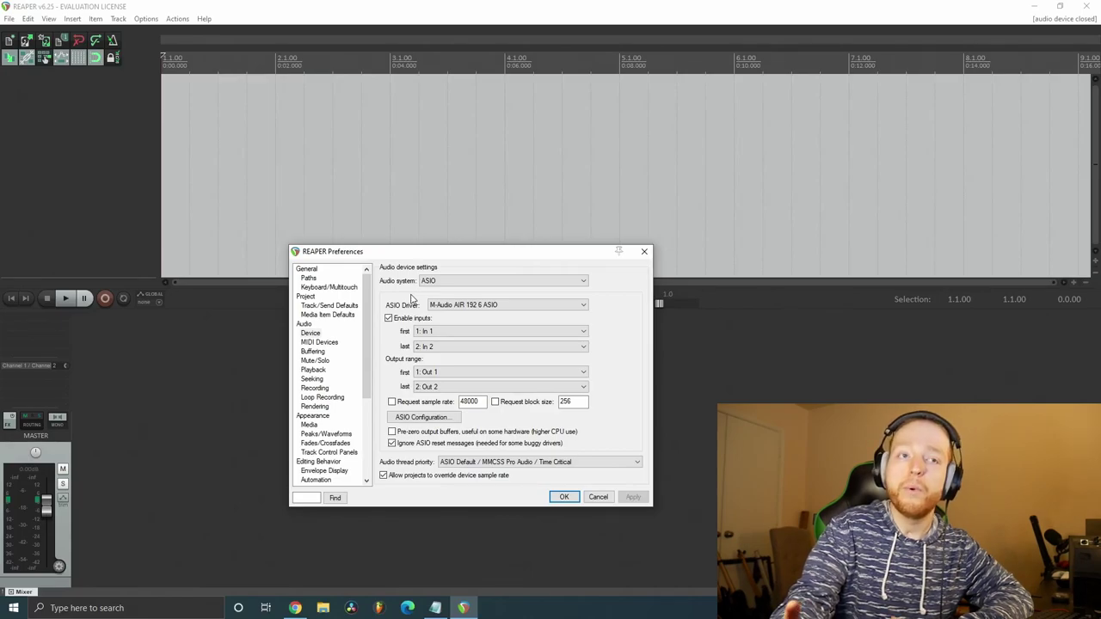
{"action": "left_click", "coordinate": [439, 306]}
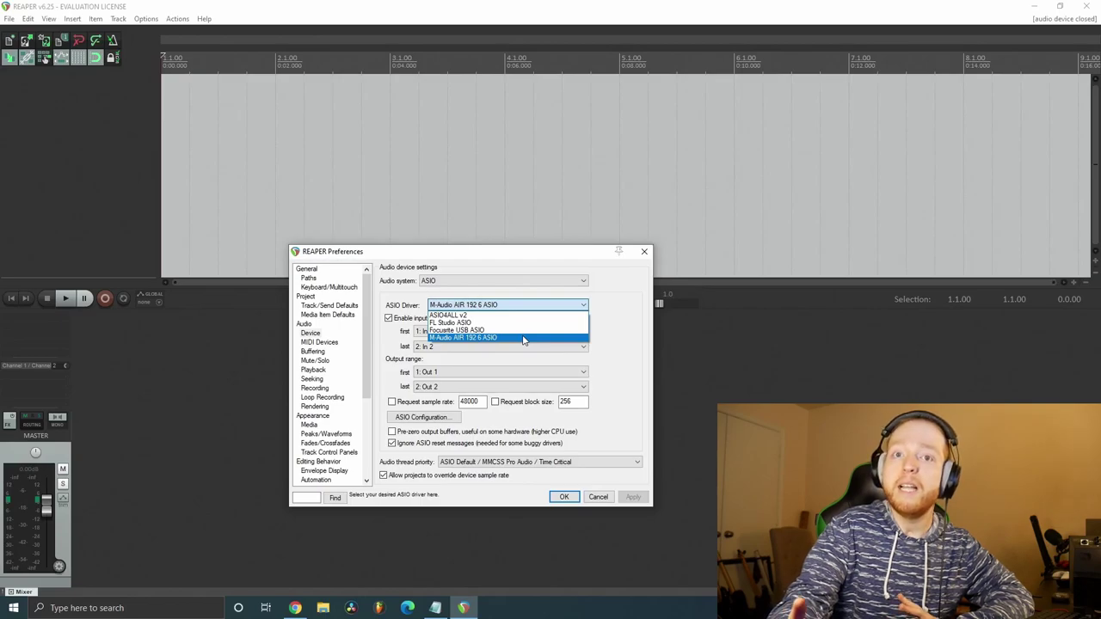
{"action": "left_click", "coordinate": [523, 303]}
{"action": "left_click", "coordinate": [523, 303]}
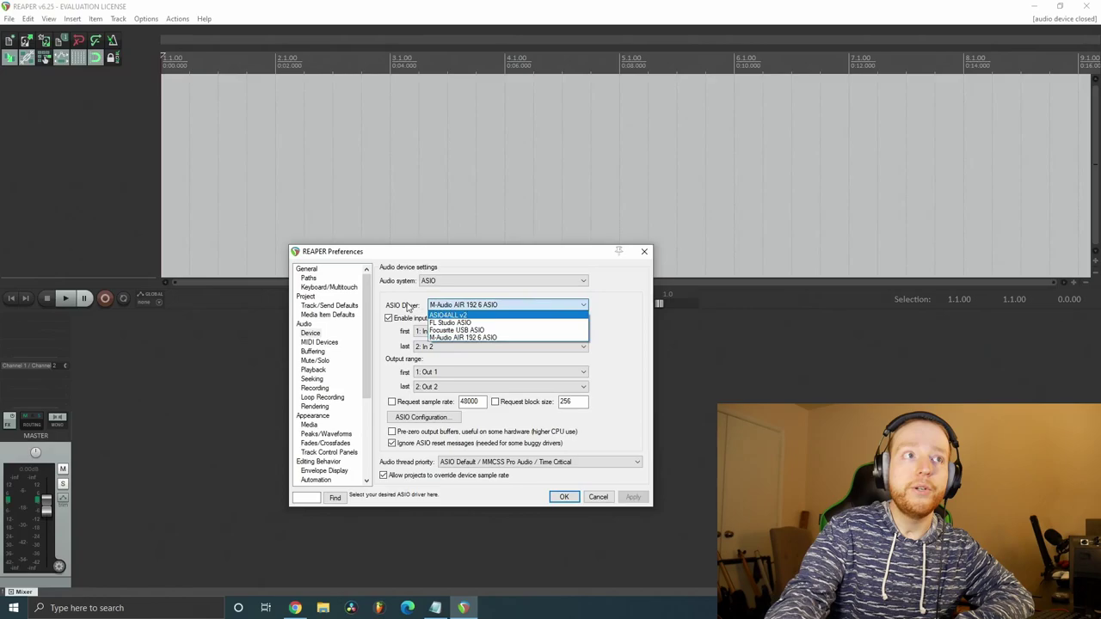
{"action": "left_click", "coordinate": [410, 308]}
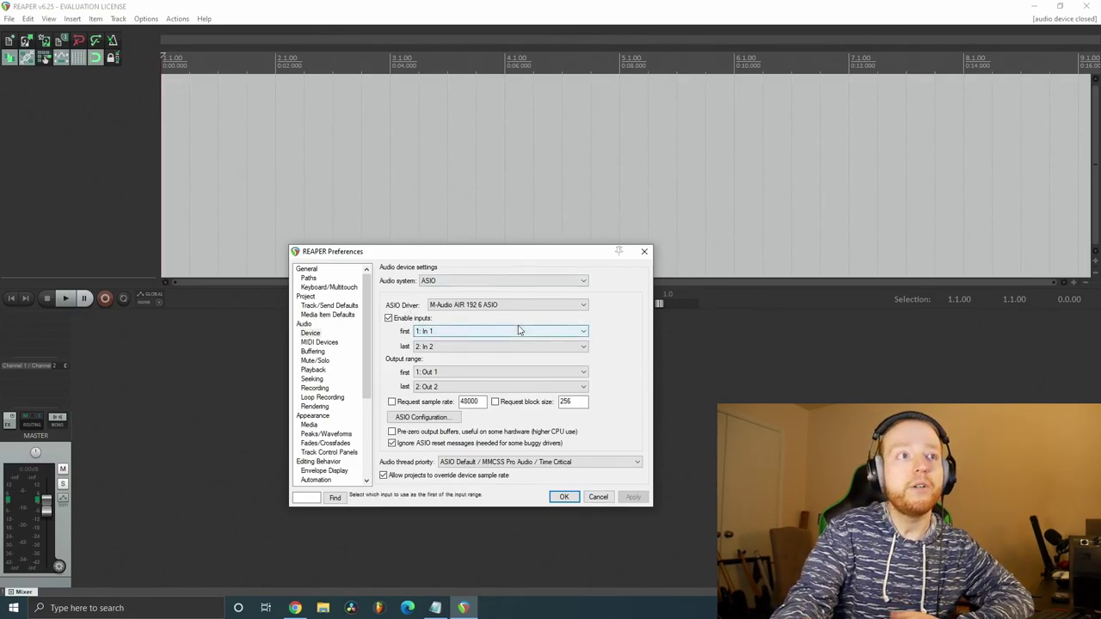
{"action": "left_click", "coordinate": [594, 500]}
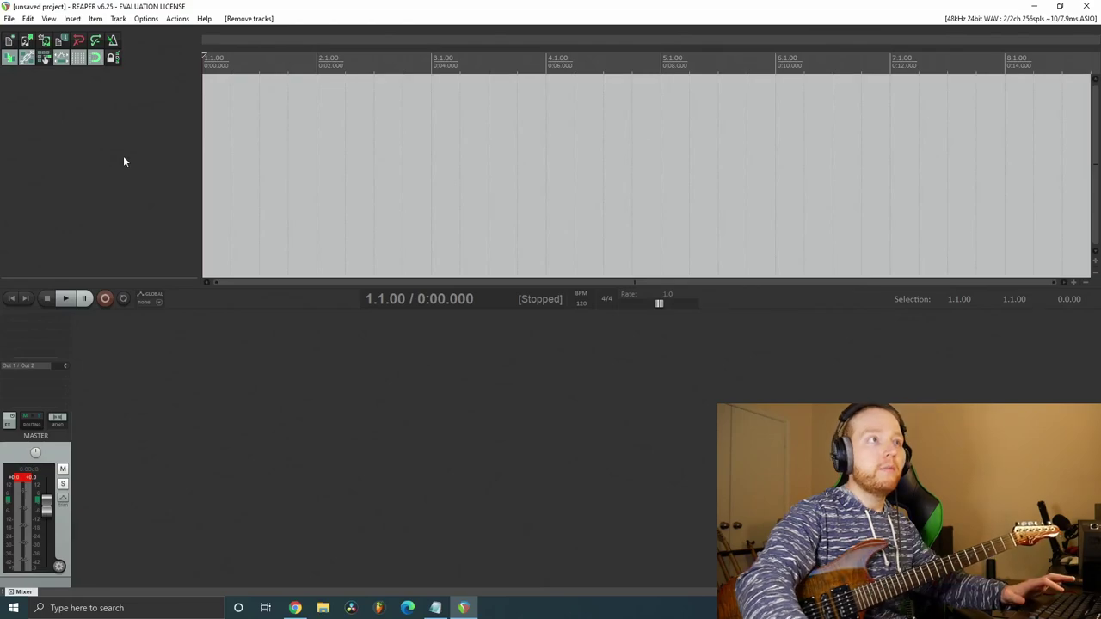
Add a new track to the empty project and check its mono input choices.
{"action": "double_click", "coordinate": [80, 114]}
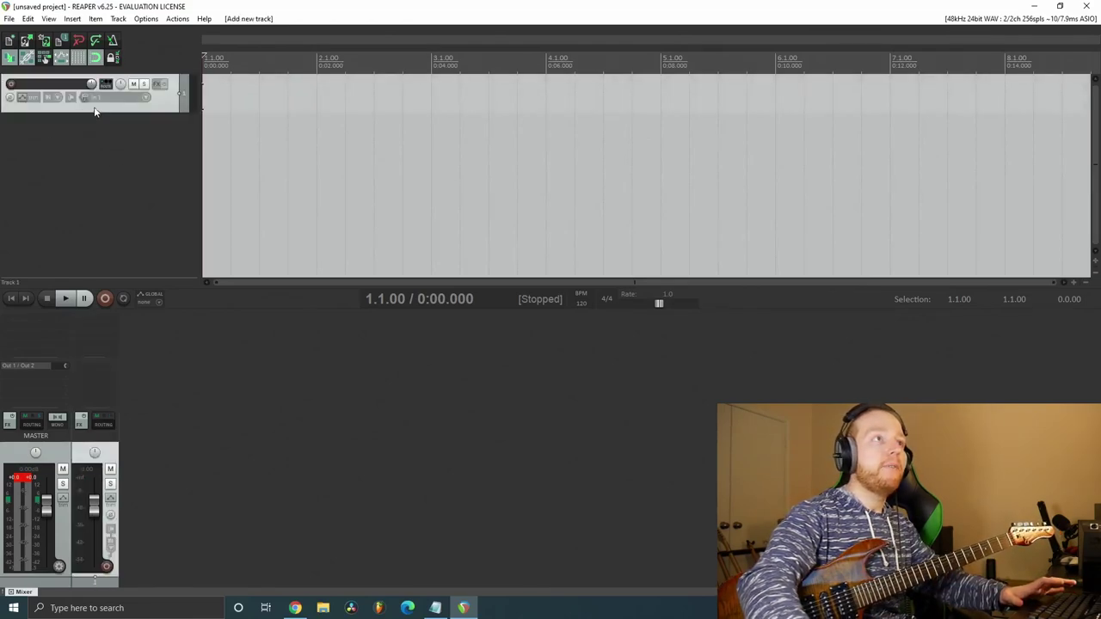
{"action": "left_click", "coordinate": [148, 103]}
{"action": "mouse_move", "coordinate": [172, 111]}
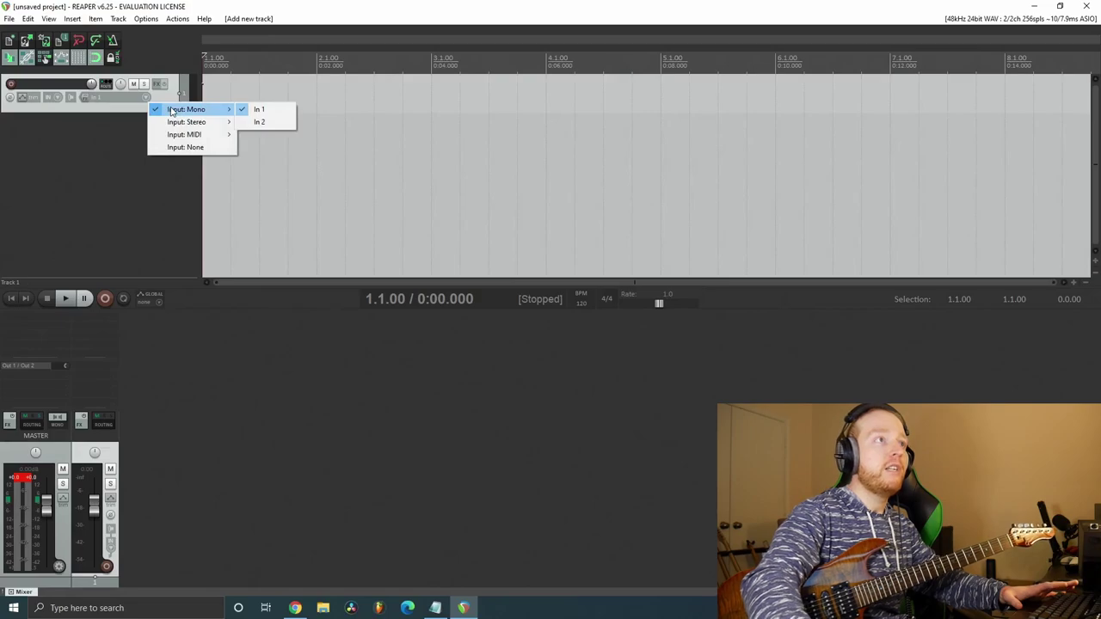
{"action": "left_click", "coordinate": [107, 126]}
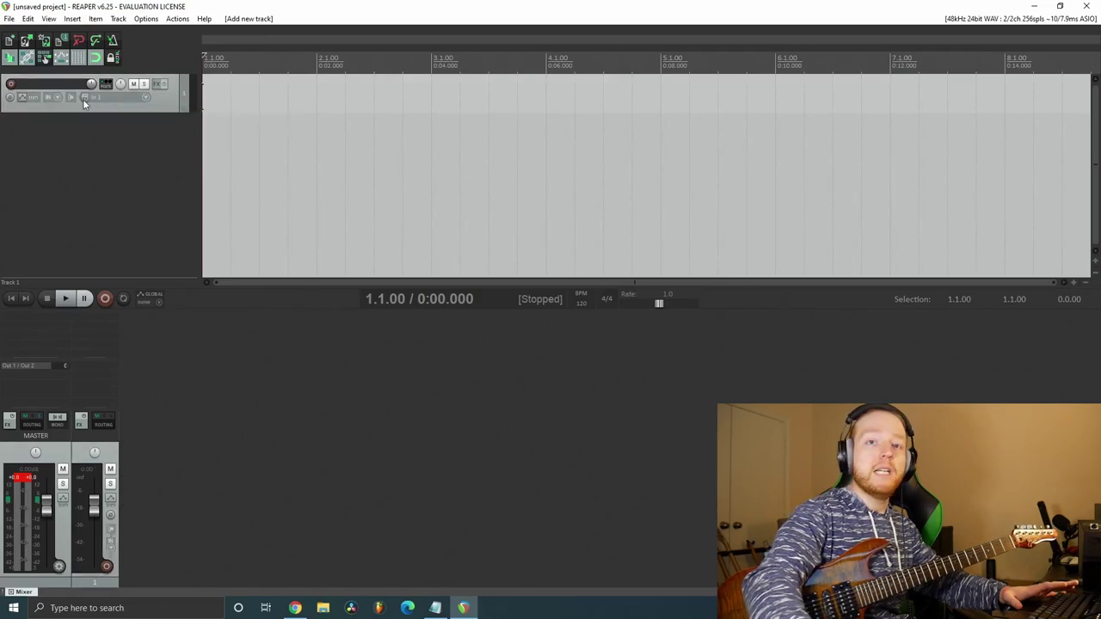
Narrow the track control area and widen it again to reveal the track's input selector.
{"action": "left_click_drag", "start_coordinate": [200, 117], "coordinate": [129, 117]}
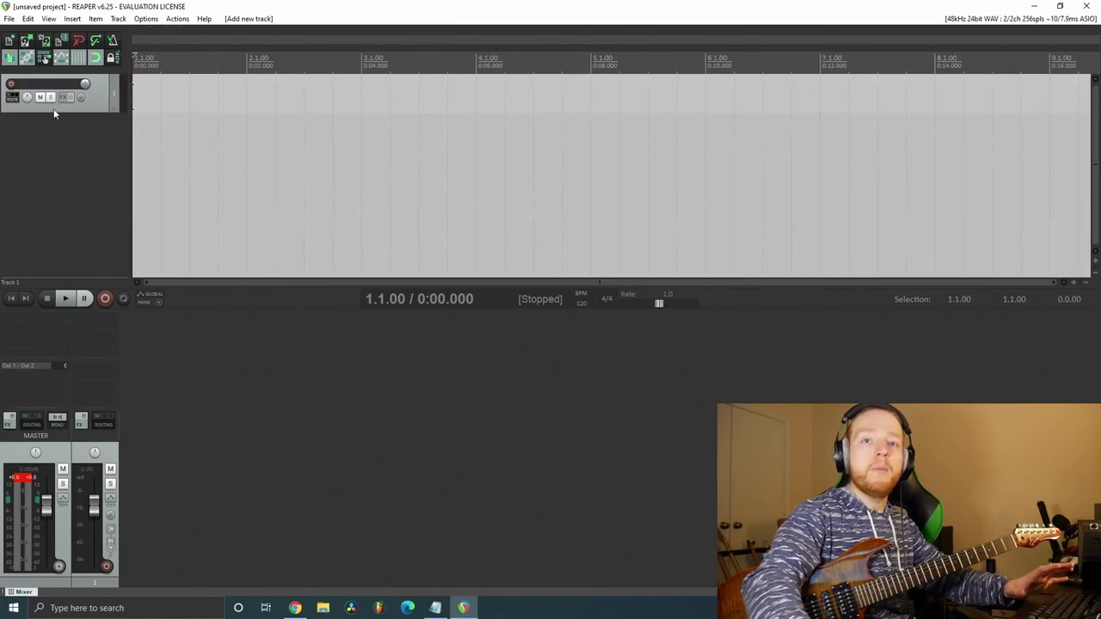
{"action": "left_click_drag", "start_coordinate": [129, 129], "coordinate": [203, 160]}
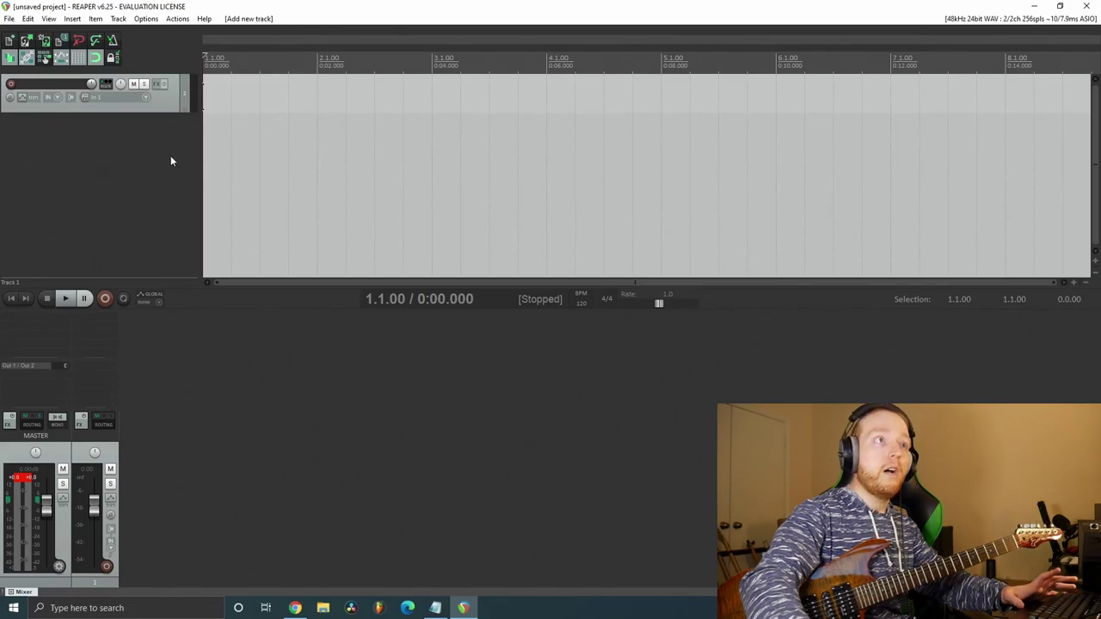
Set the new track's recording input to mono In 2.
{"action": "left_click", "coordinate": [147, 100]}
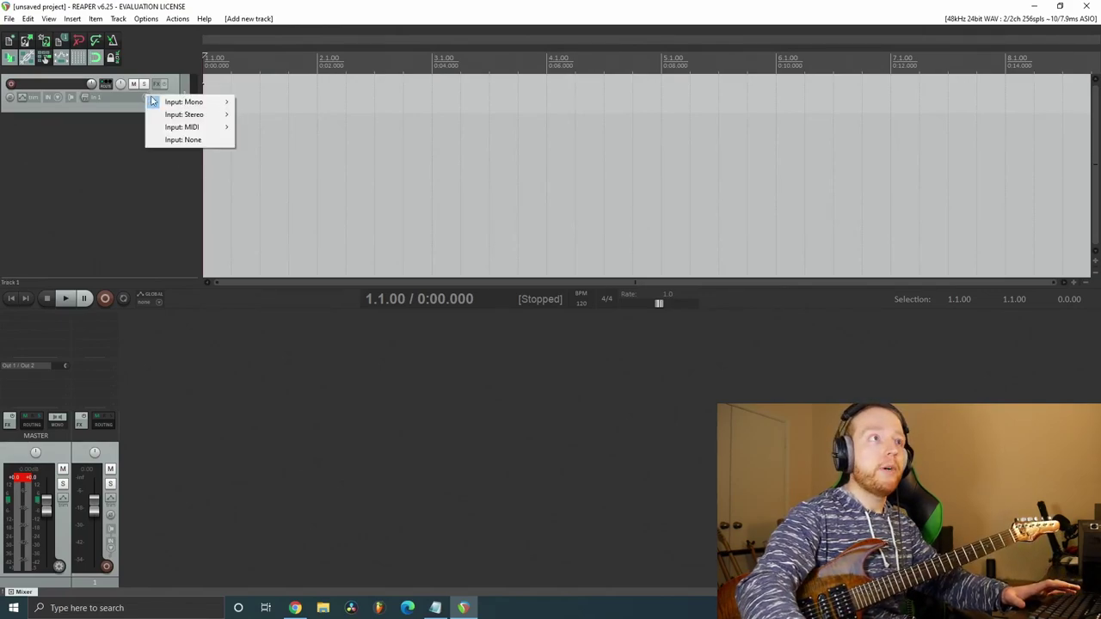
{"action": "mouse_move", "coordinate": [186, 104]}
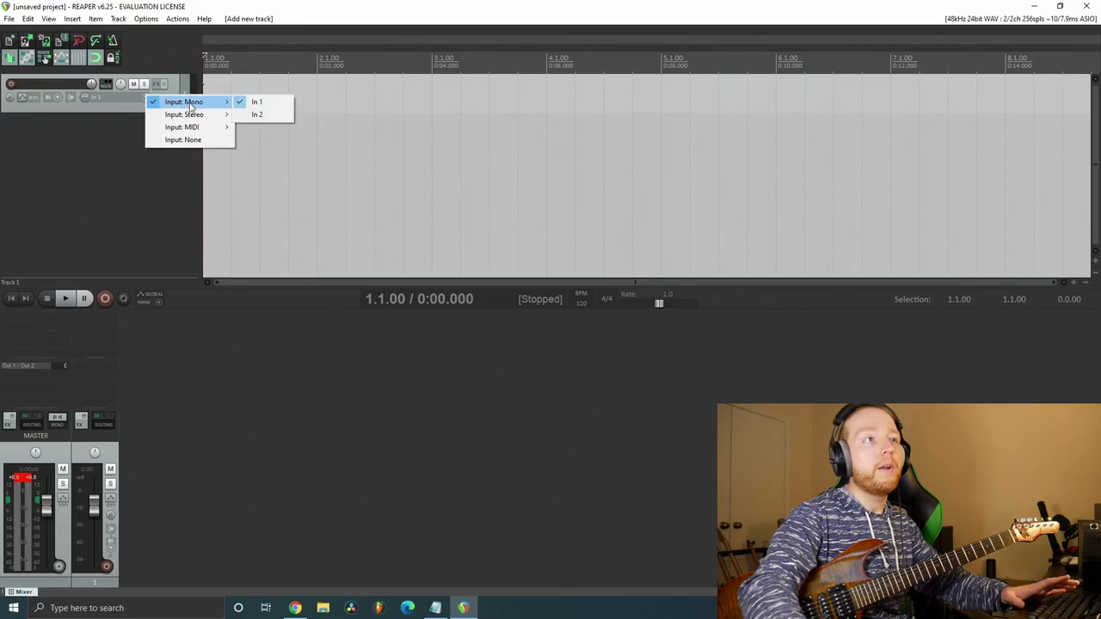
{"action": "left_click", "coordinate": [268, 120]}
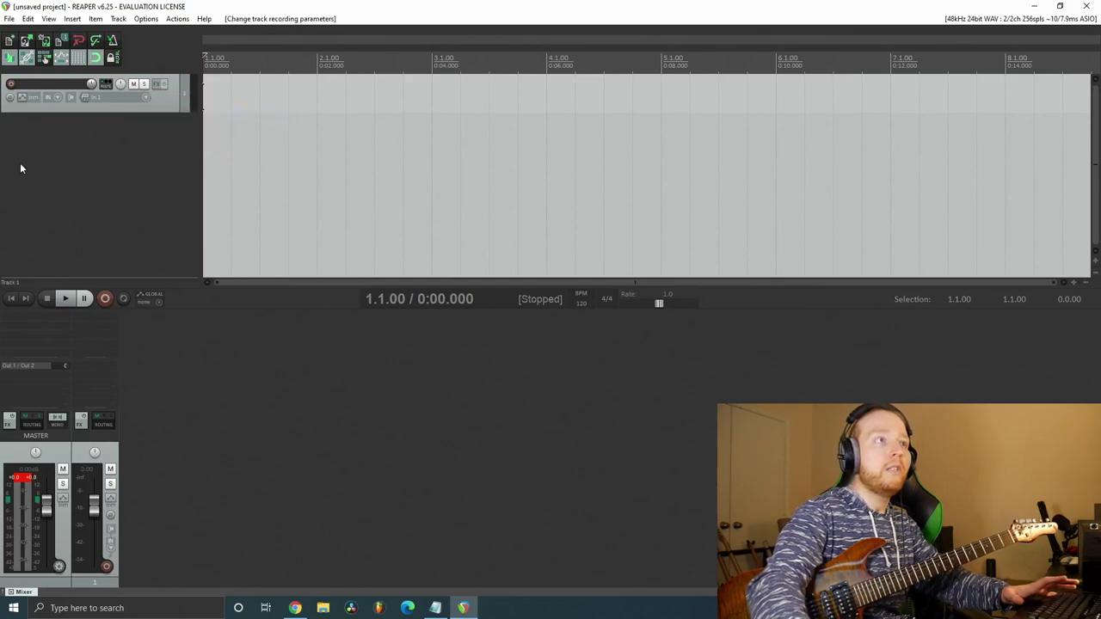
Arm the track for recording and turn on its record monitoring.
{"action": "left_click", "coordinate": [12, 83]}
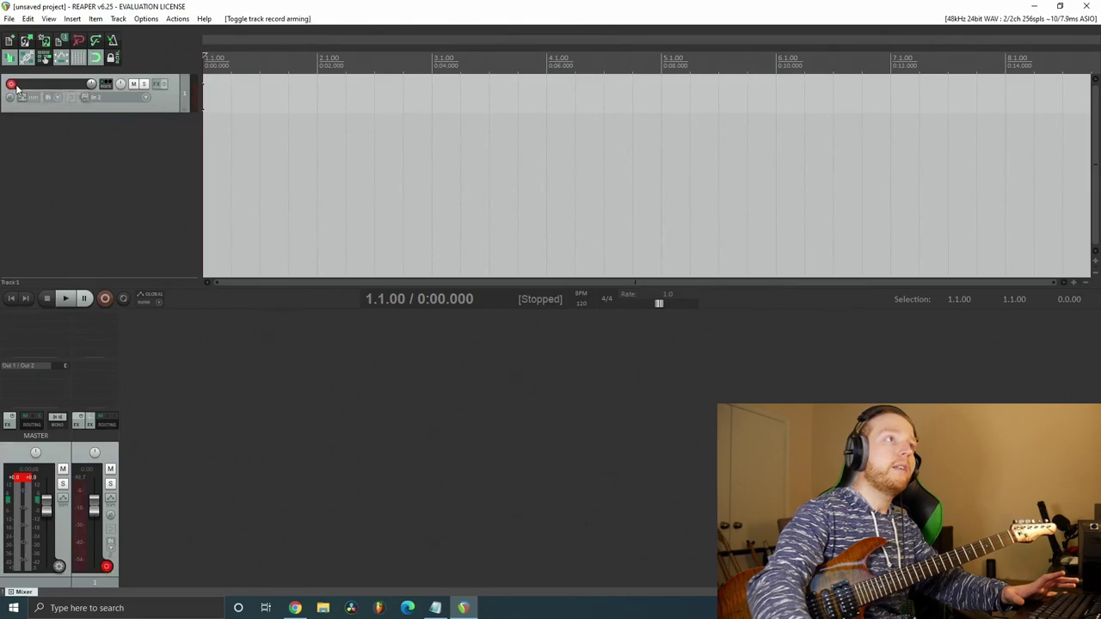
{"action": "left_click", "coordinate": [73, 102]}
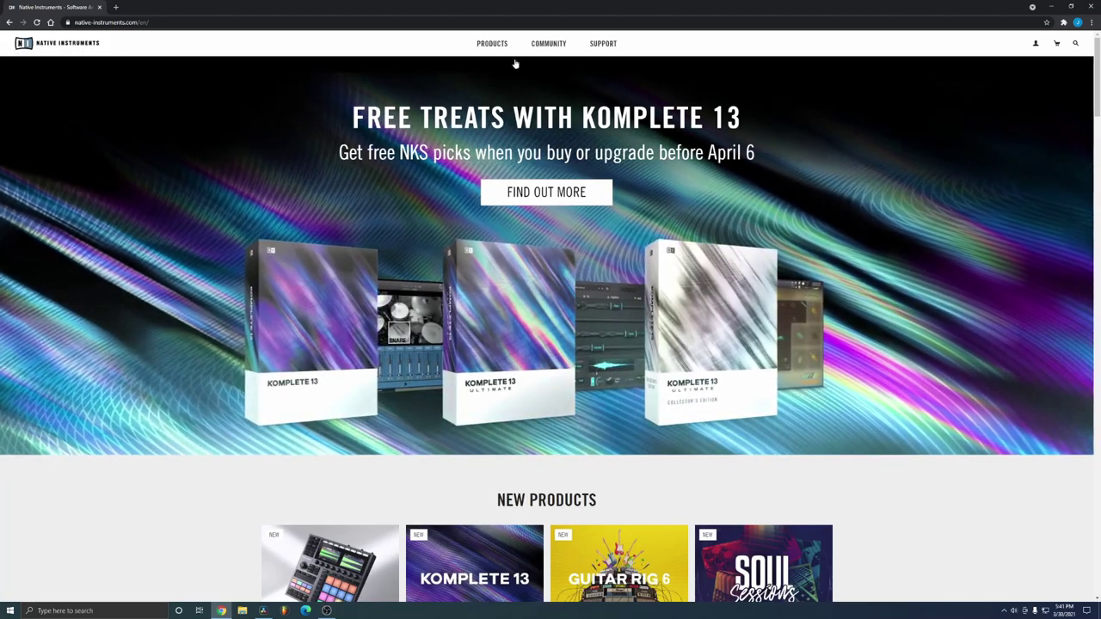
On the Native Instruments website in the browser, examine the Kontakt 6 Player and Guitar Rig 6 Player entries of the Komplete Start bundle.
{"action": "left_click", "coordinate": [492, 43]}
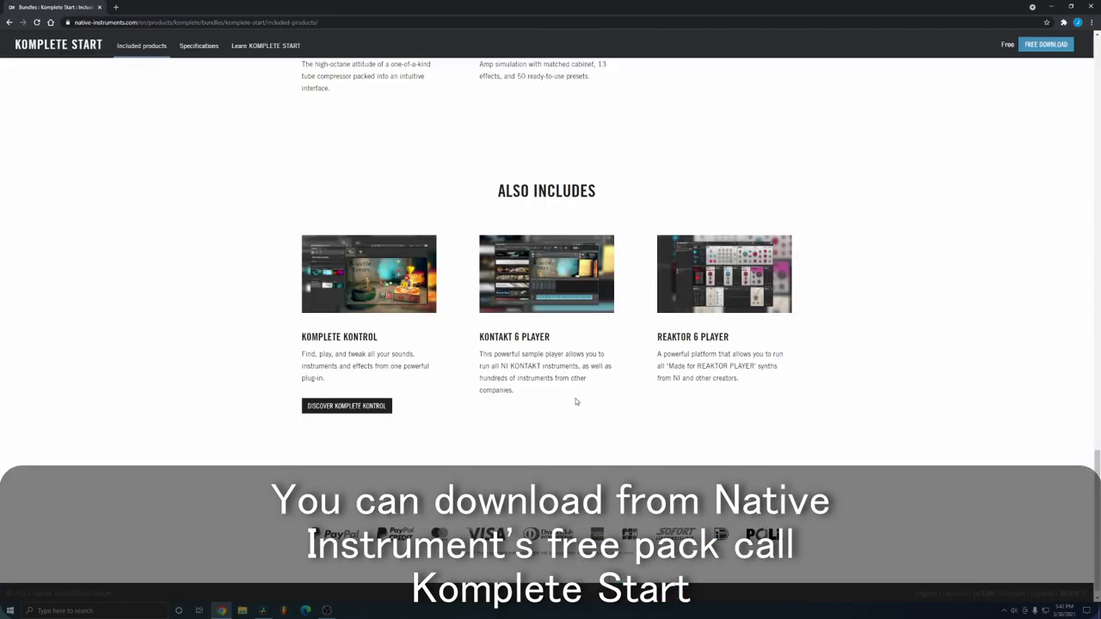
{"action": "left_click_drag", "start_coordinate": [576, 401], "coordinate": [479, 336]}
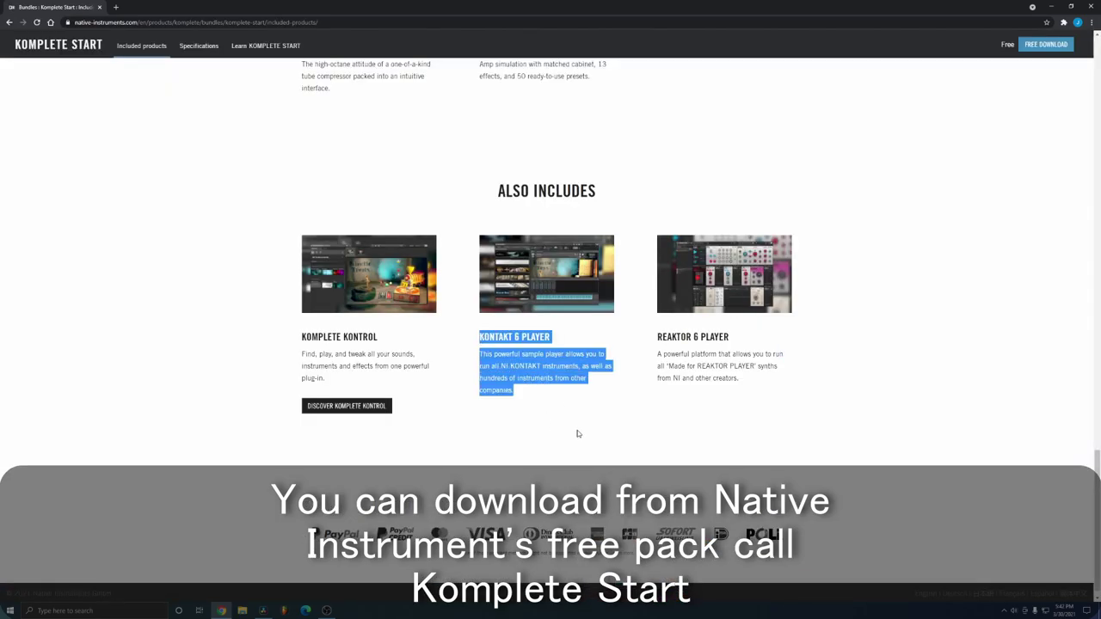
{"action": "left_click", "coordinate": [618, 428]}
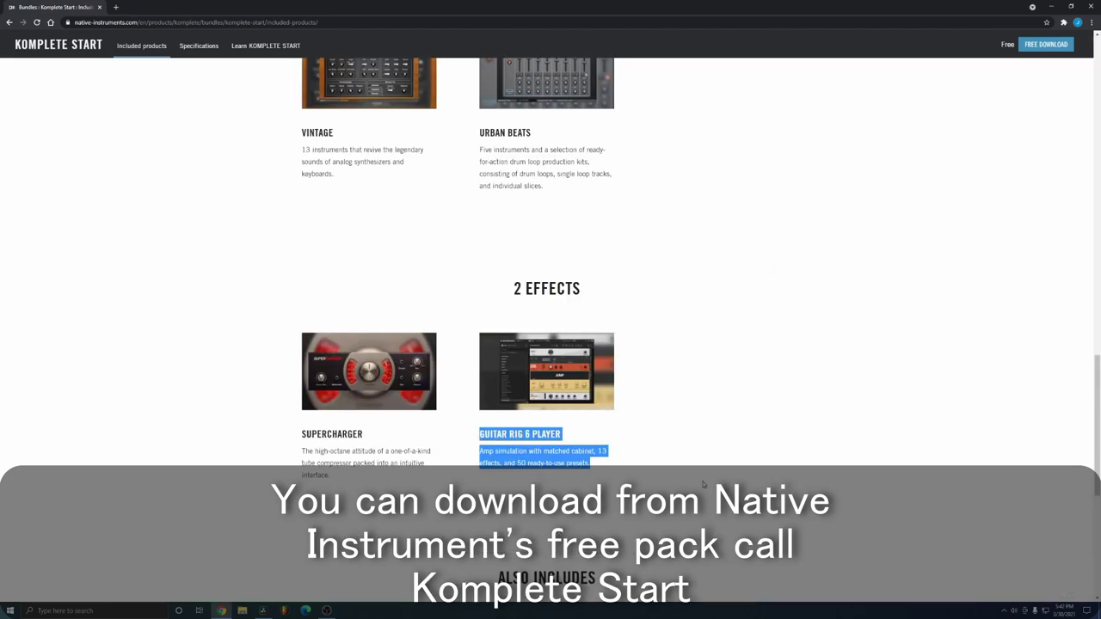
{"action": "left_click", "coordinate": [702, 484]}
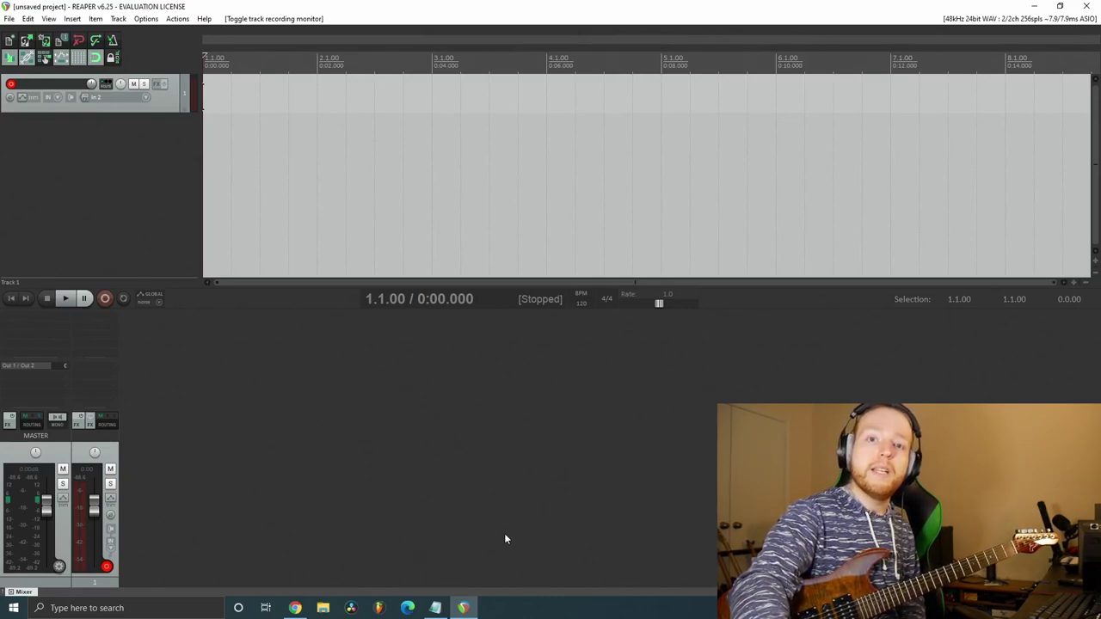
In the browser, download the PC version of the Fortin Cali Suite 14-day free trial from the Neural DSP plugins page.
{"action": "left_click", "coordinate": [296, 608]}
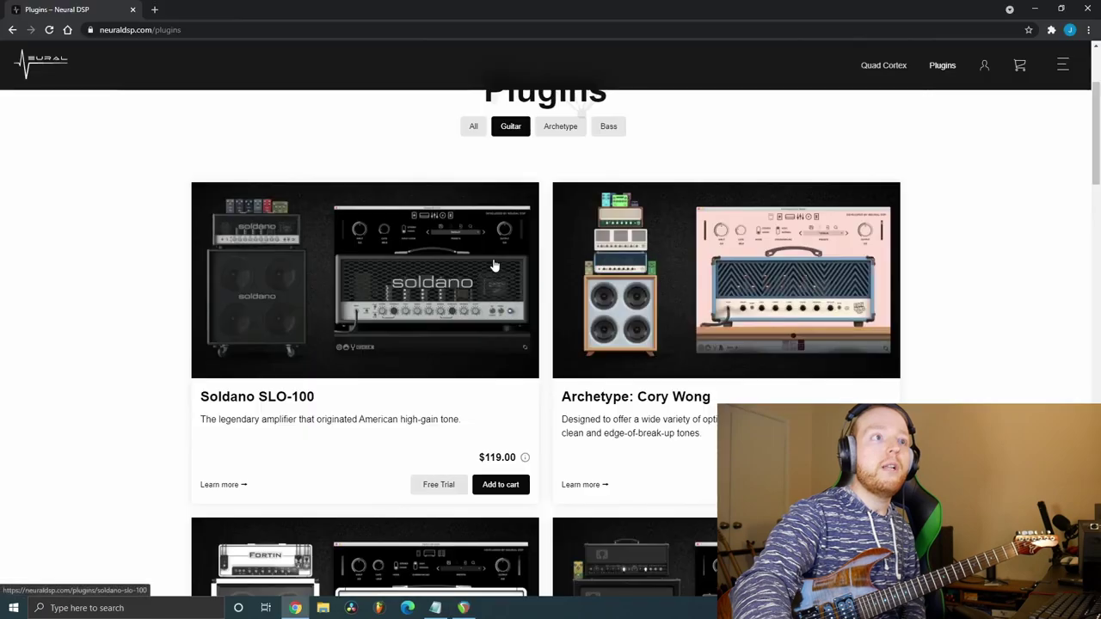
{"action": "scroll", "coordinate": [607, 354], "scroll_direction": "down", "scroll_amount": 3}
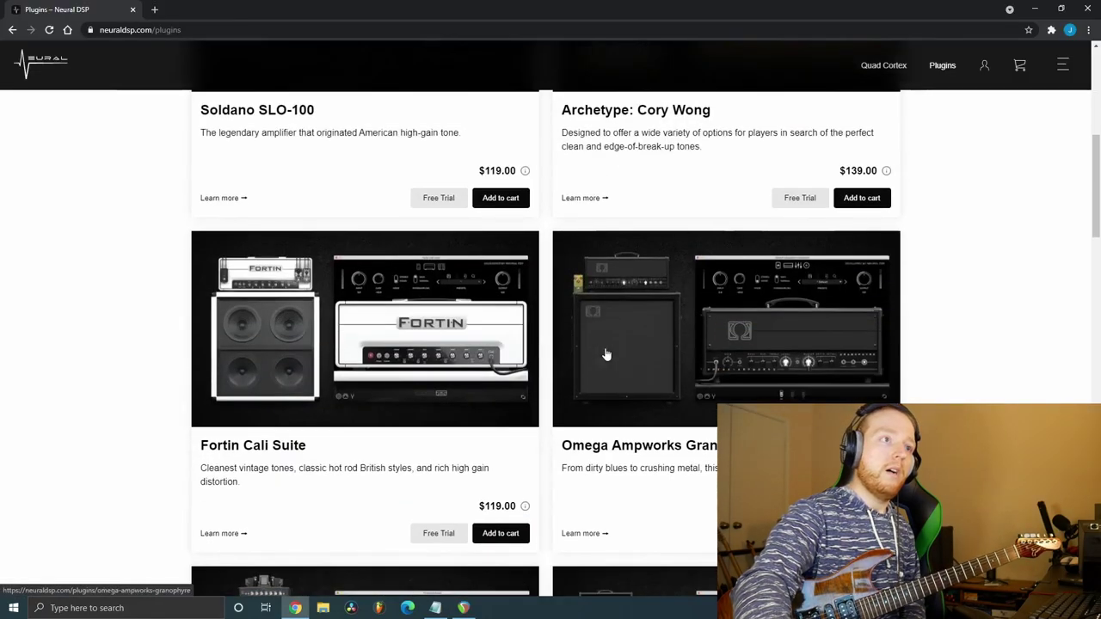
{"action": "left_click", "coordinate": [437, 535]}
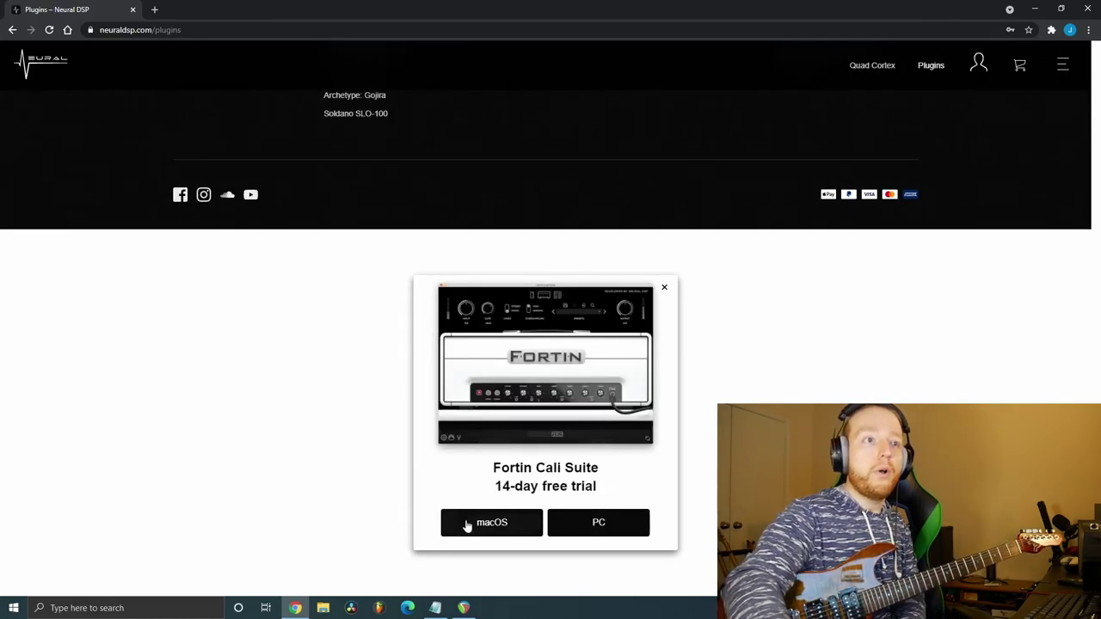
{"action": "left_click", "coordinate": [608, 525]}
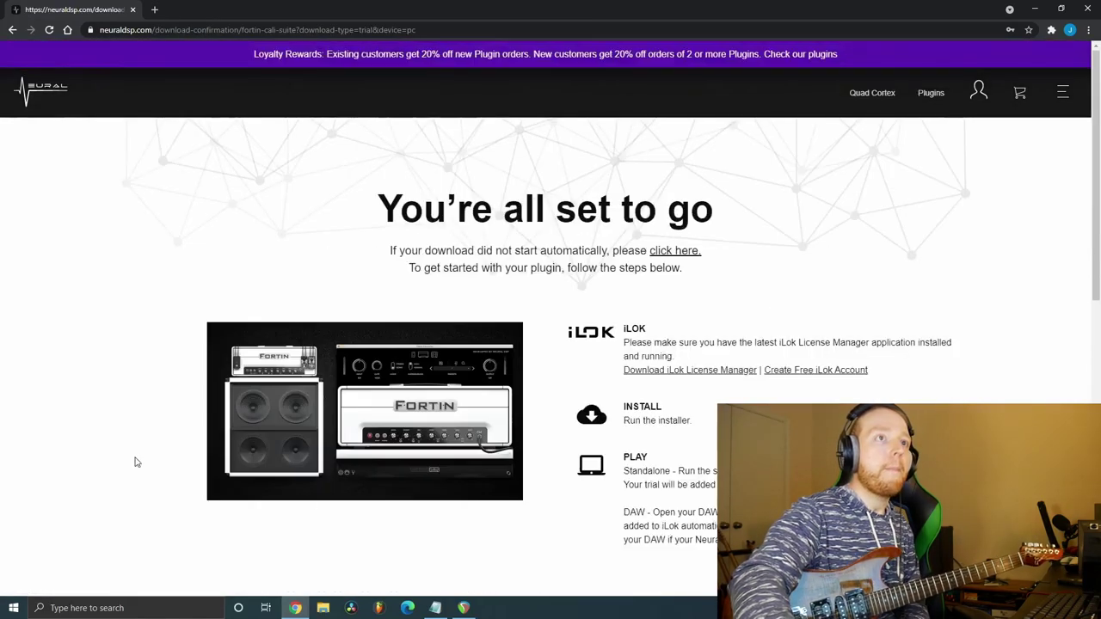
{"action": "scroll", "coordinate": [66, 430], "scroll_direction": "down", "scroll_amount": 1}
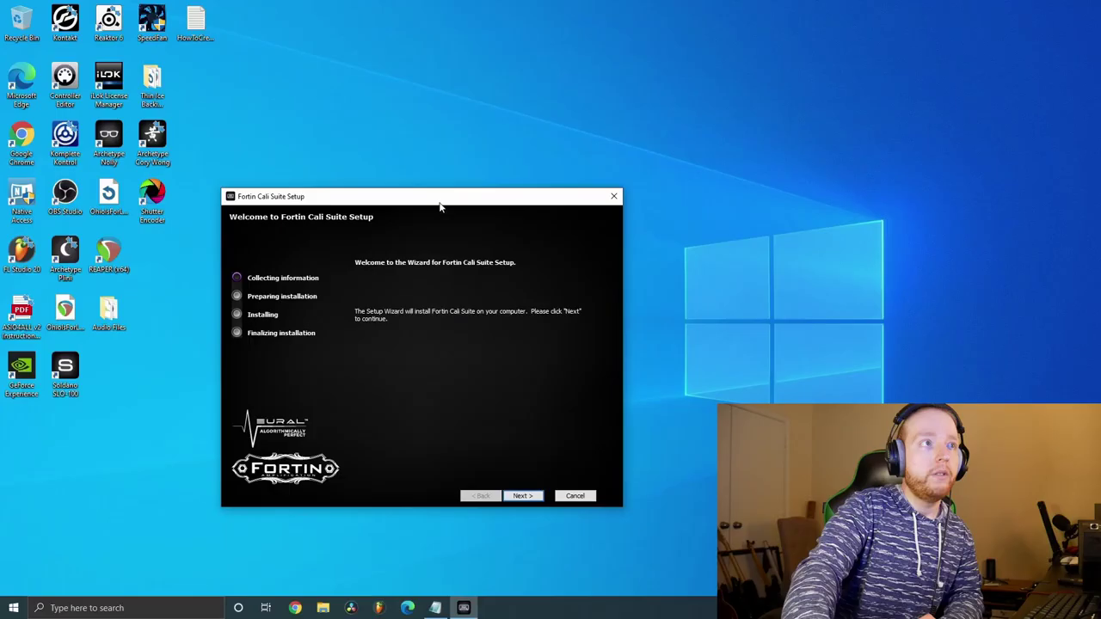
Install Fortin Cali Suite with the Complete setup type and the default installation folders, allowing it to make changes to the device.
{"action": "left_click_drag", "start_coordinate": [438, 200], "coordinate": [572, 240]}
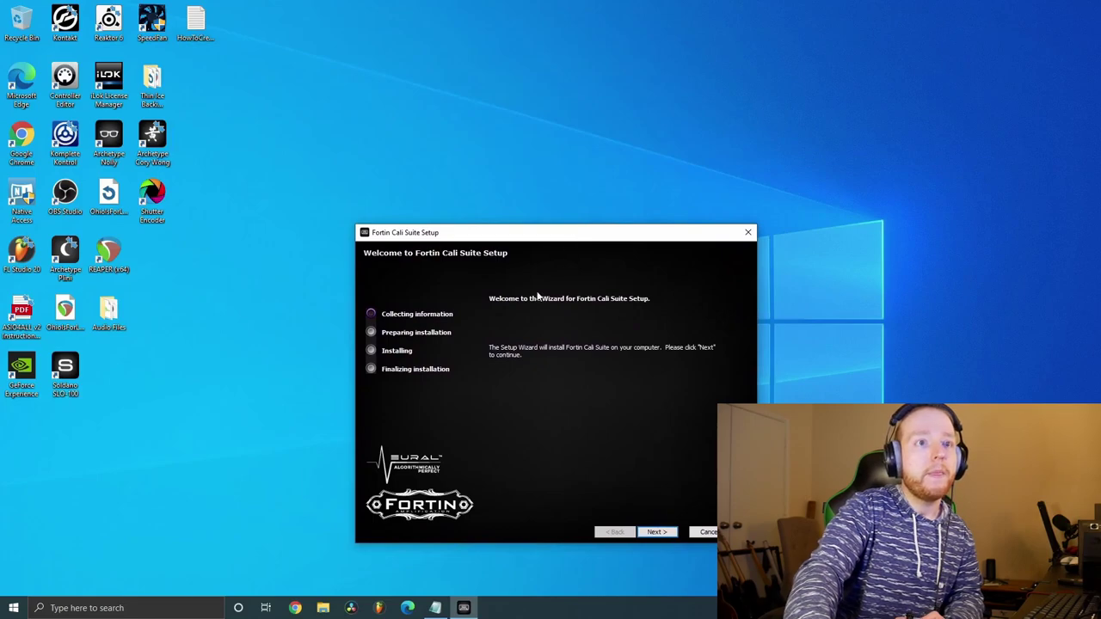
{"action": "left_click", "coordinate": [657, 533]}
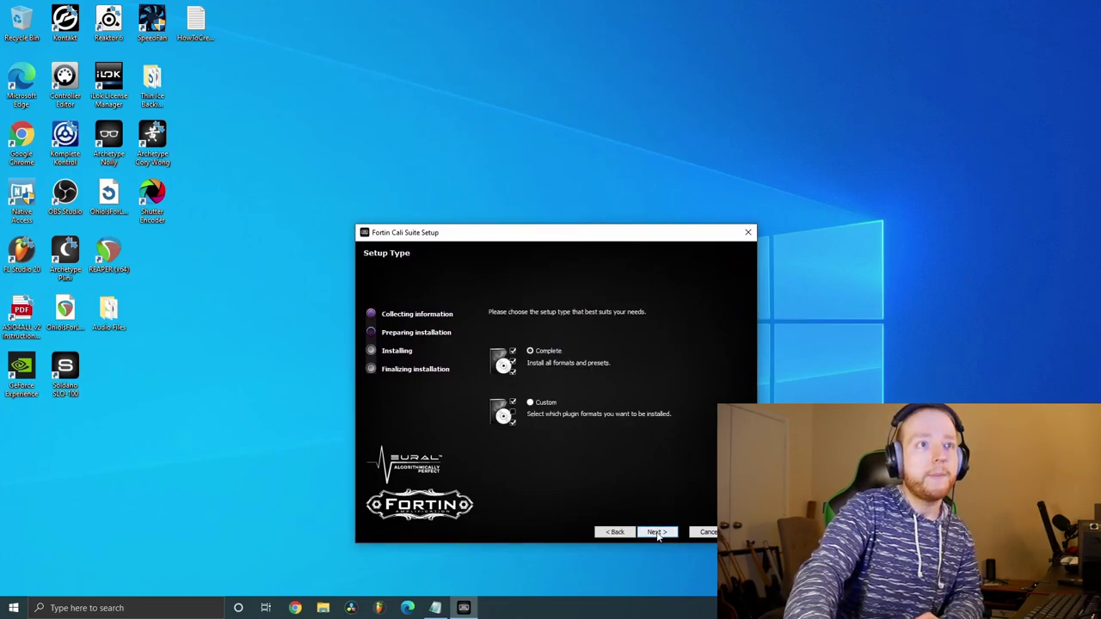
{"action": "left_click", "coordinate": [657, 533]}
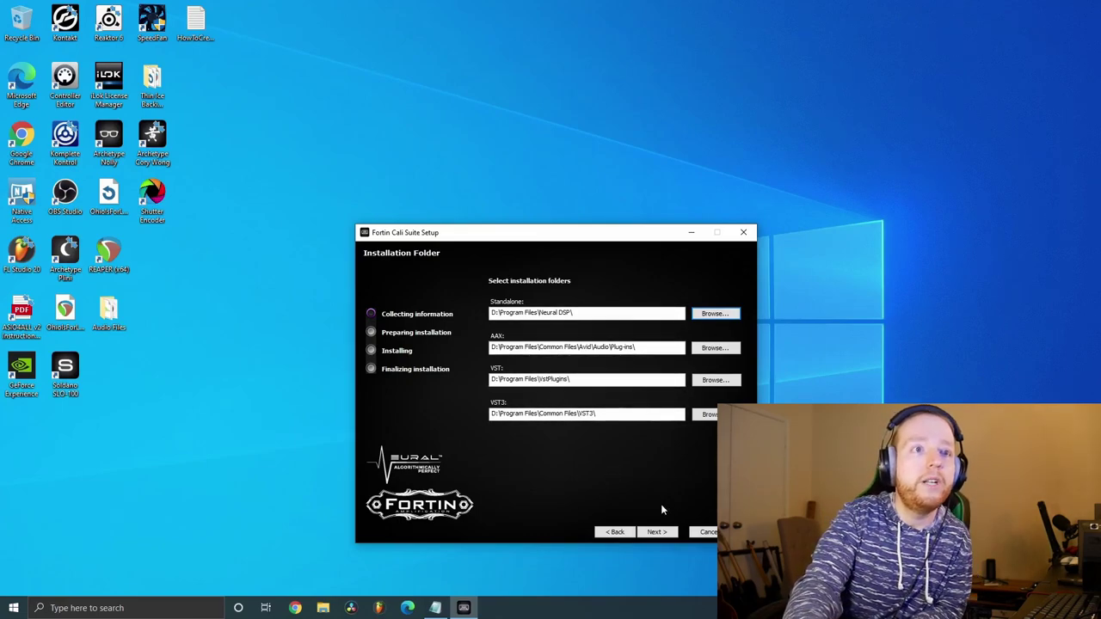
{"action": "left_click", "coordinate": [660, 533]}
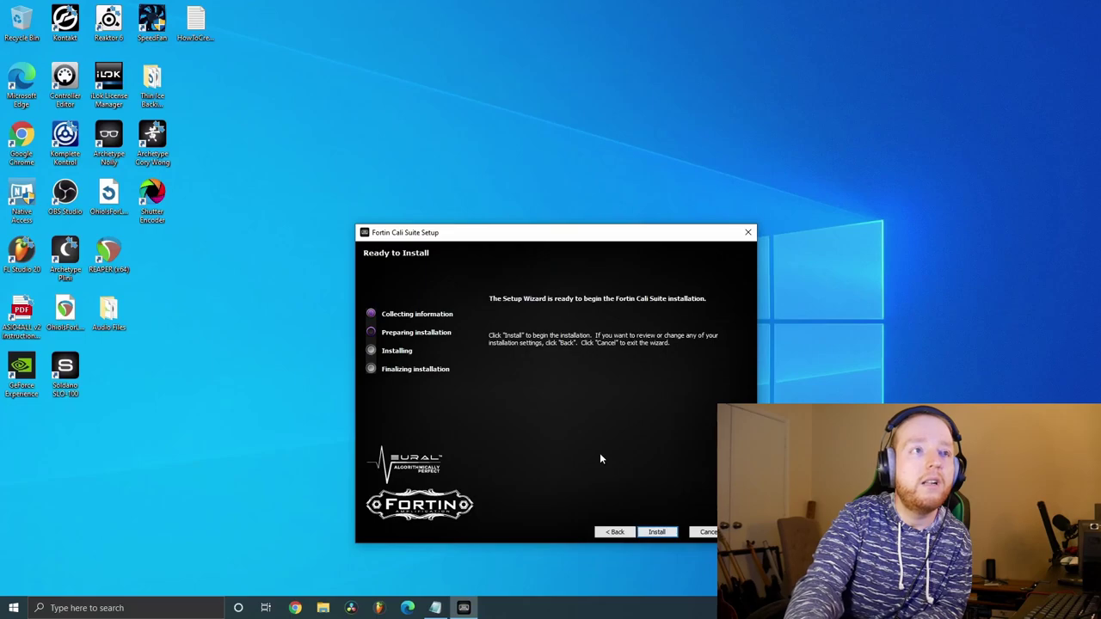
{"action": "left_click", "coordinate": [659, 533]}
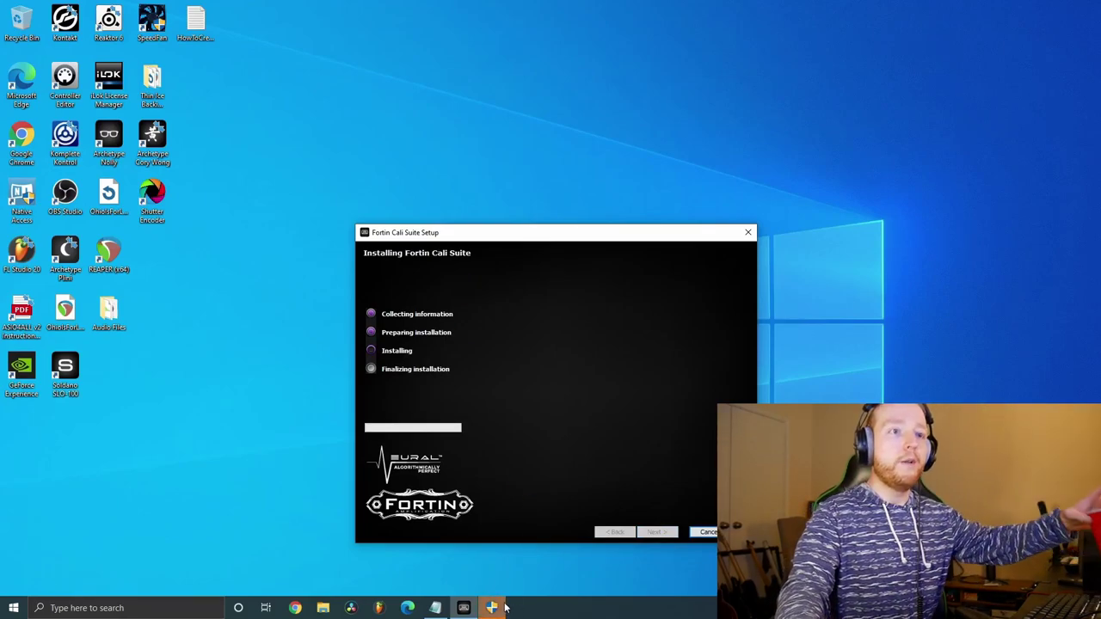
{"action": "mouse_move", "coordinate": [506, 607]}
{"action": "left_click", "coordinate": [520, 558]}
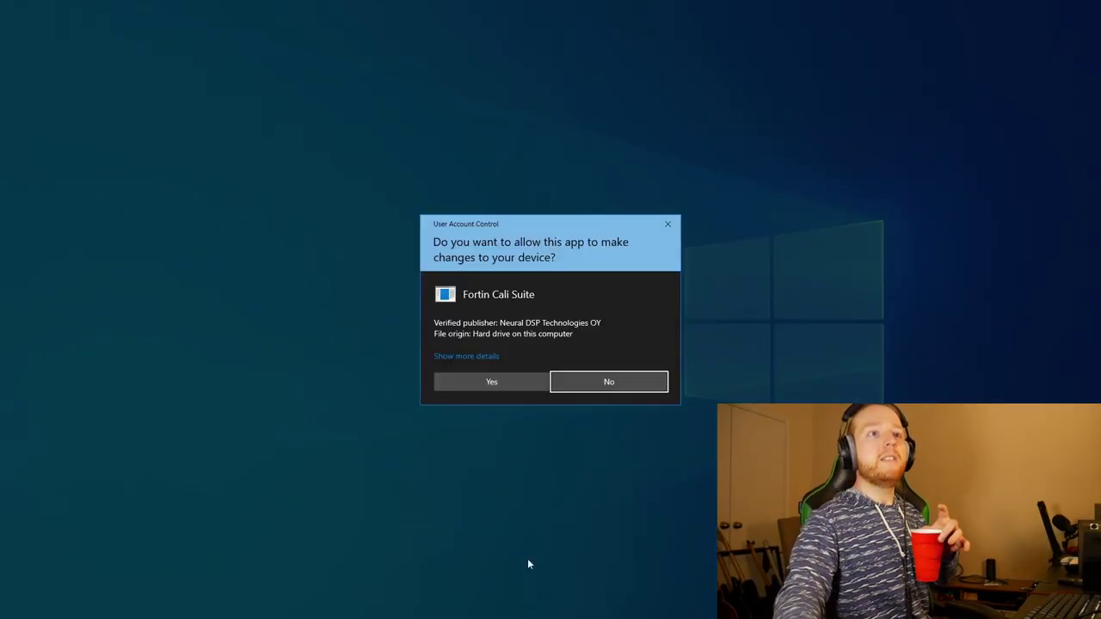
{"action": "left_click", "coordinate": [502, 387]}
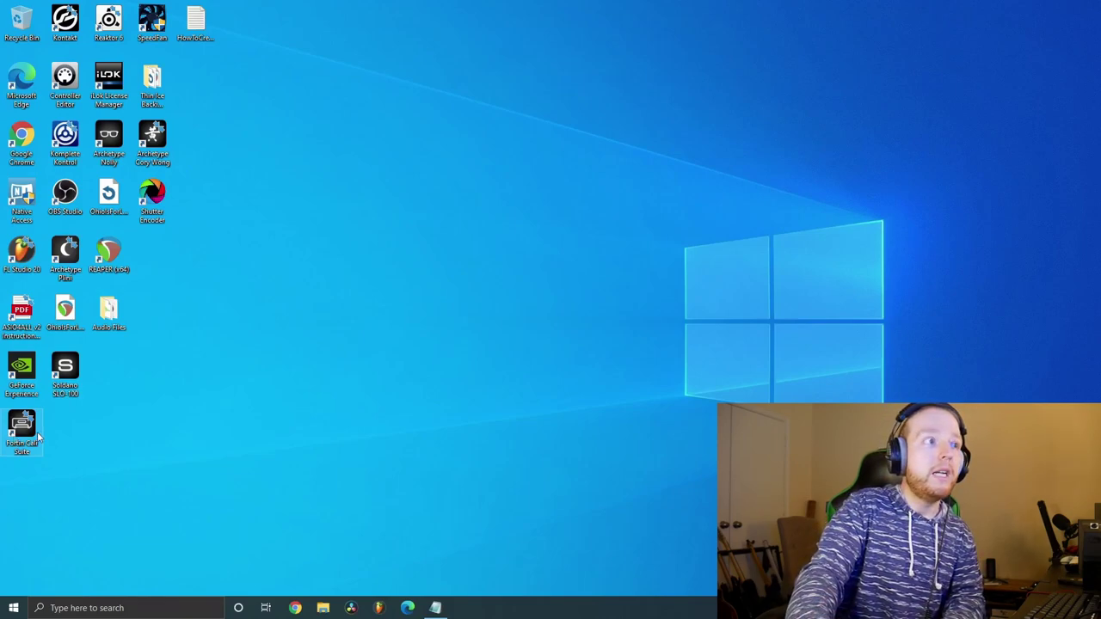
Launch the standalone Fortin Cali Suite and activate its trial on this computer with the saved iLok account credentials.
{"action": "double_click", "coordinate": [34, 434]}
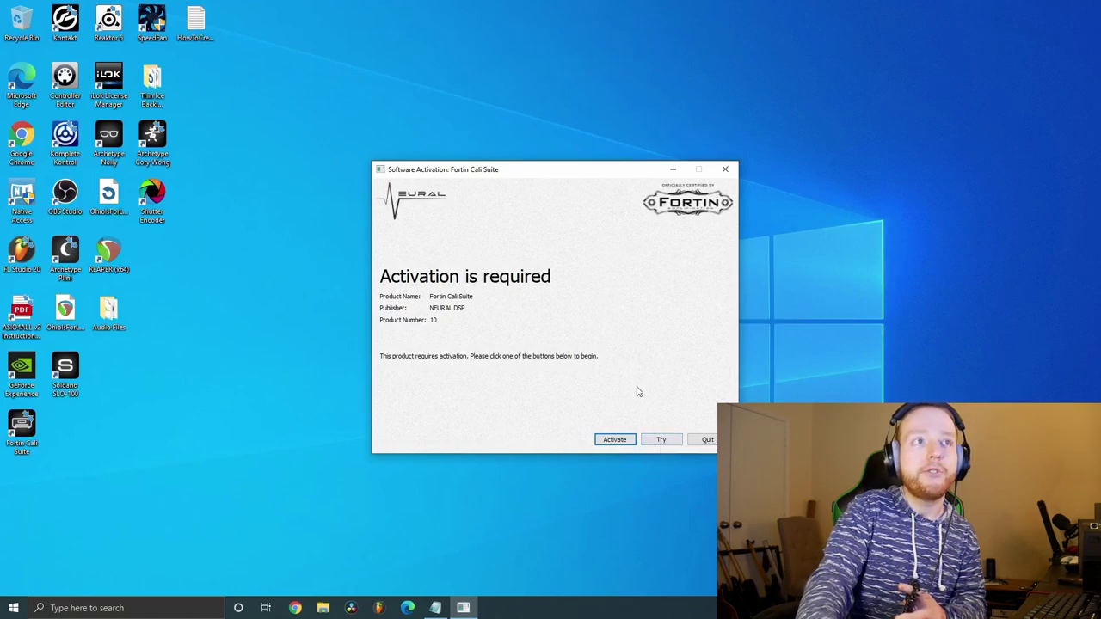
{"action": "left_click", "coordinate": [663, 441]}
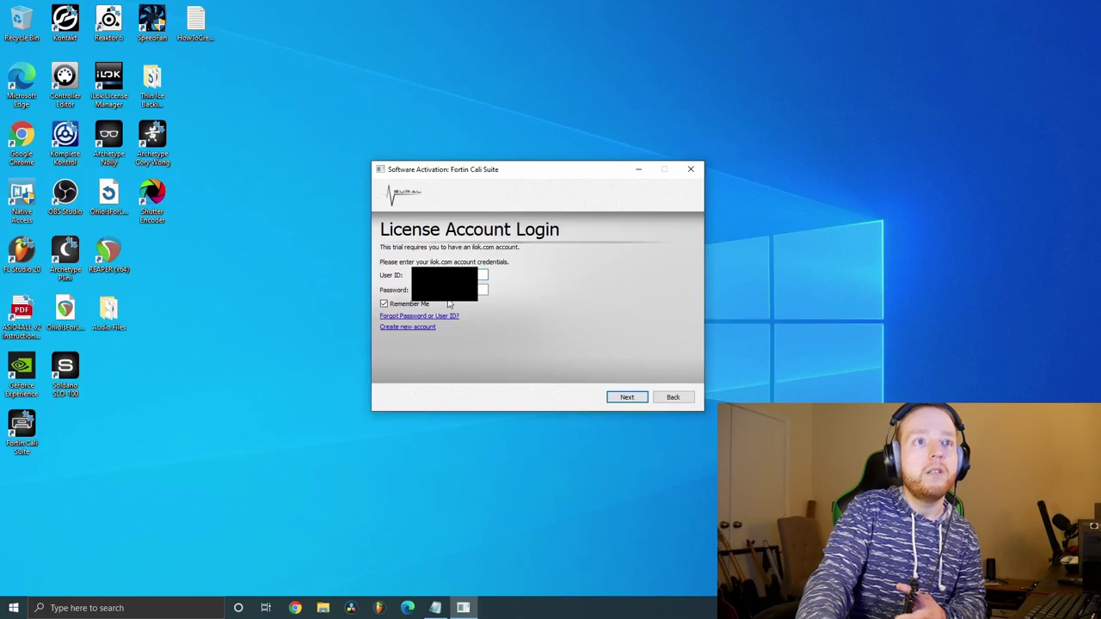
{"action": "left_click", "coordinate": [627, 398]}
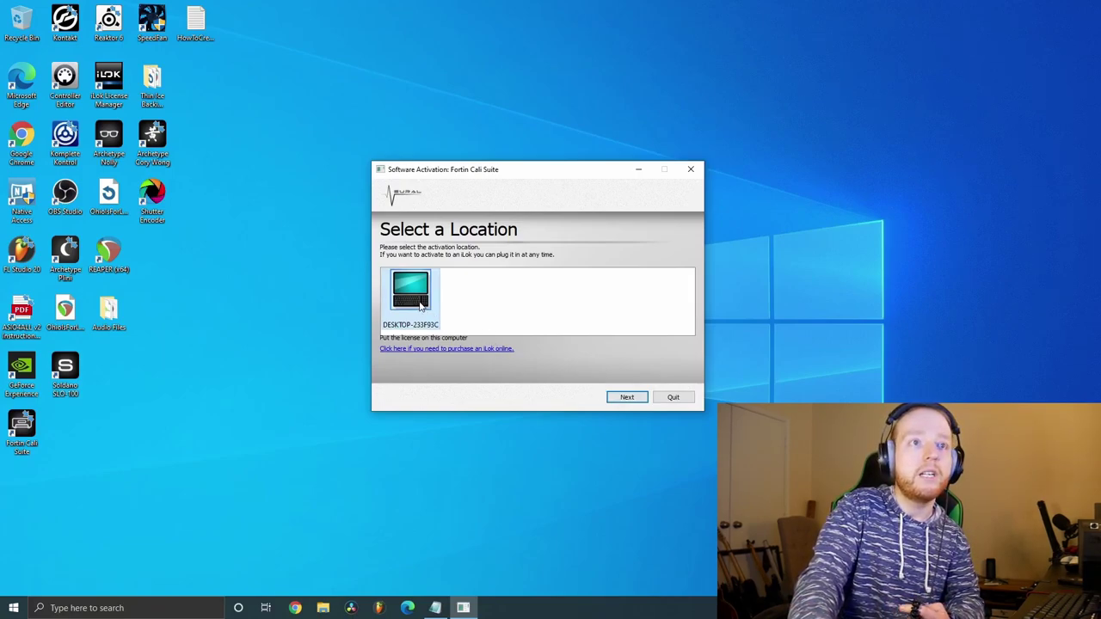
{"action": "left_click", "coordinate": [632, 400]}
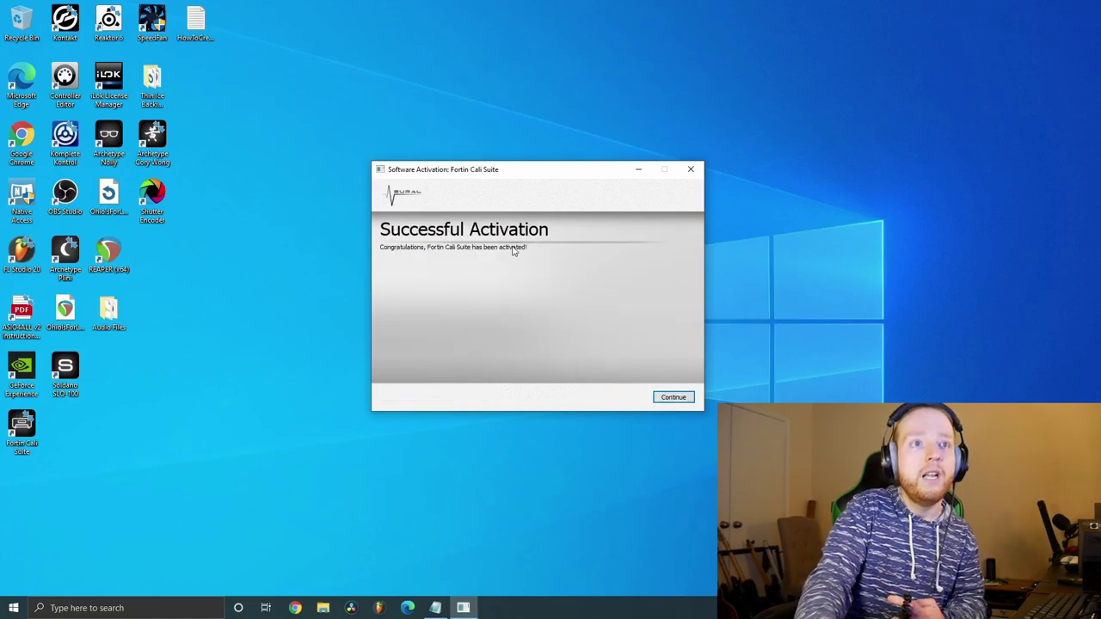
{"action": "left_click", "coordinate": [667, 396]}
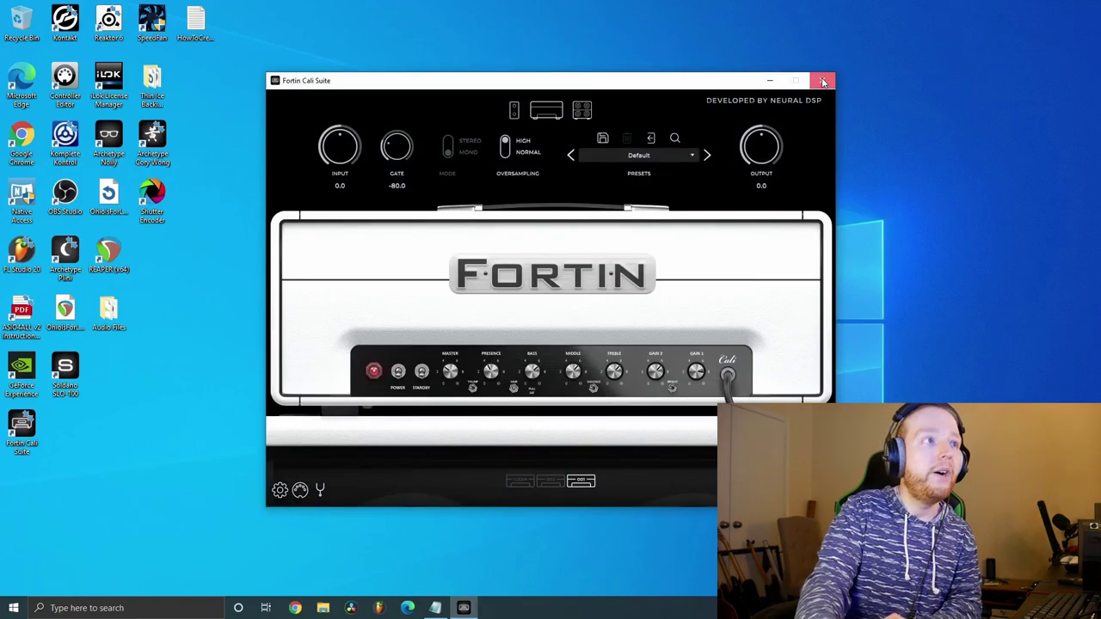
Close the standalone Fortin Cali Suite and start REAPER, continuing with the plug-in's trial license.
{"action": "left_click", "coordinate": [823, 82]}
{"action": "double_click", "coordinate": [122, 267]}
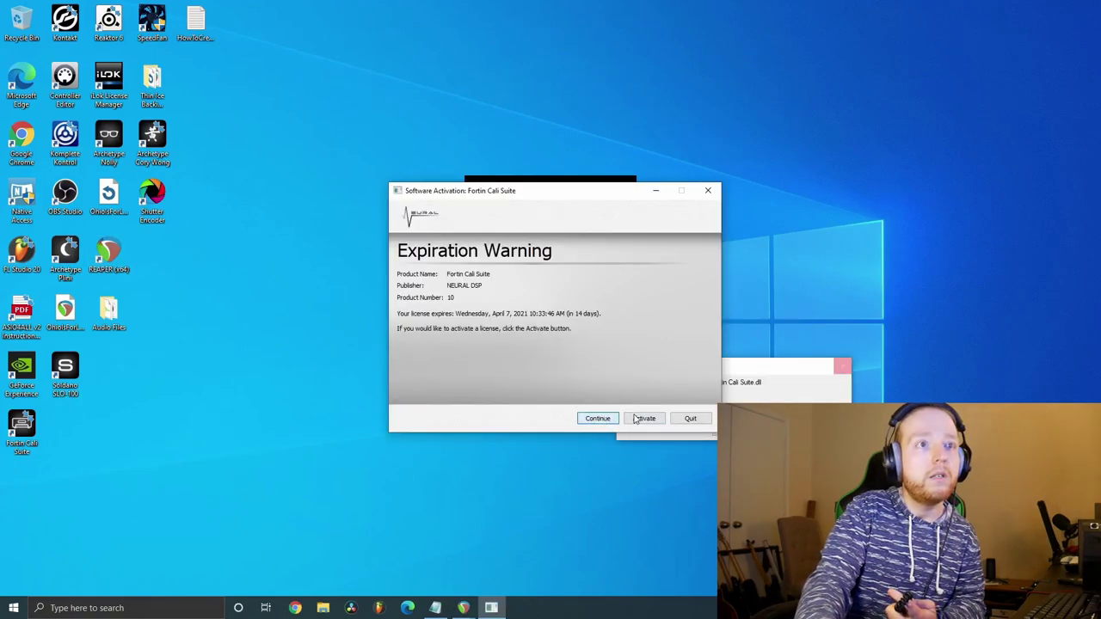
{"action": "left_click", "coordinate": [603, 418]}
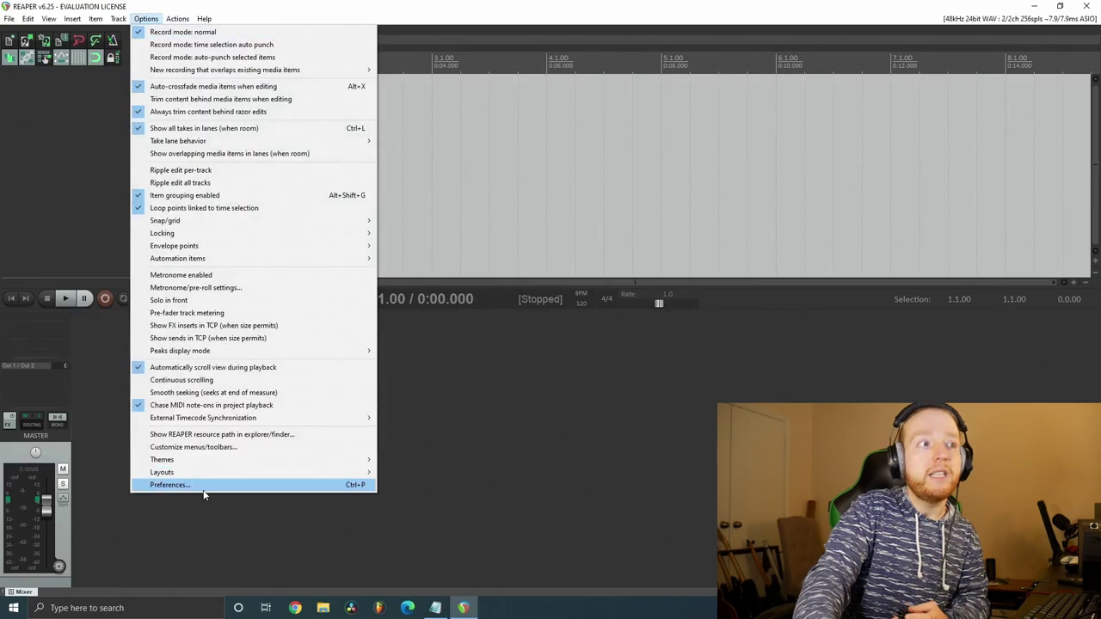
Open the VST plug-in settings in the REAPER preferences.
{"action": "left_click", "coordinate": [145, 18]}
{"action": "left_click", "coordinate": [145, 19]}
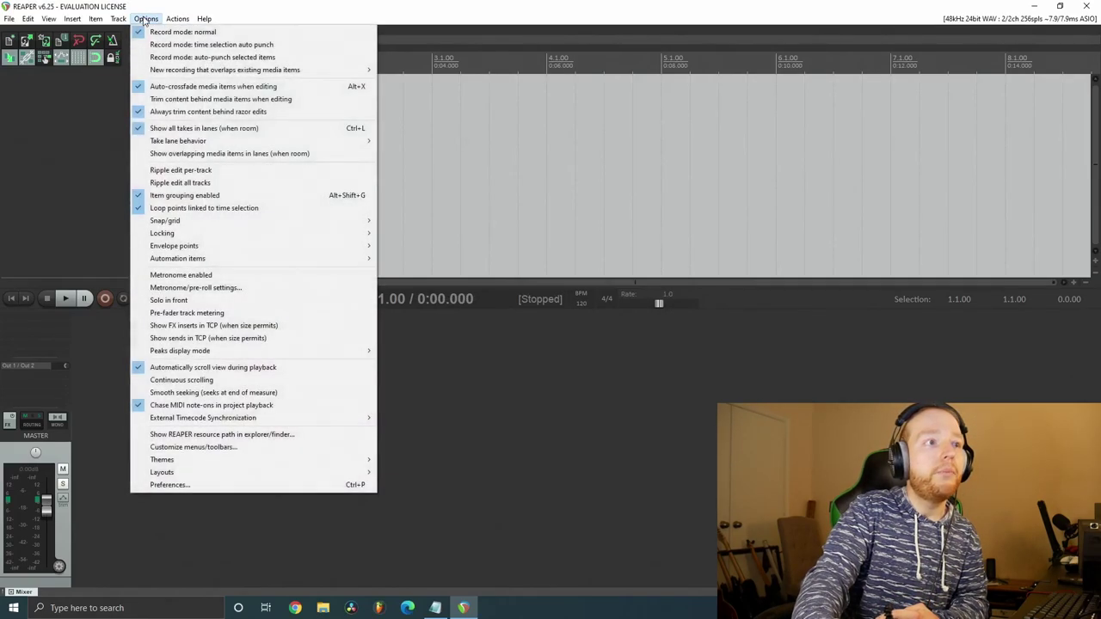
{"action": "left_click", "coordinate": [191, 489]}
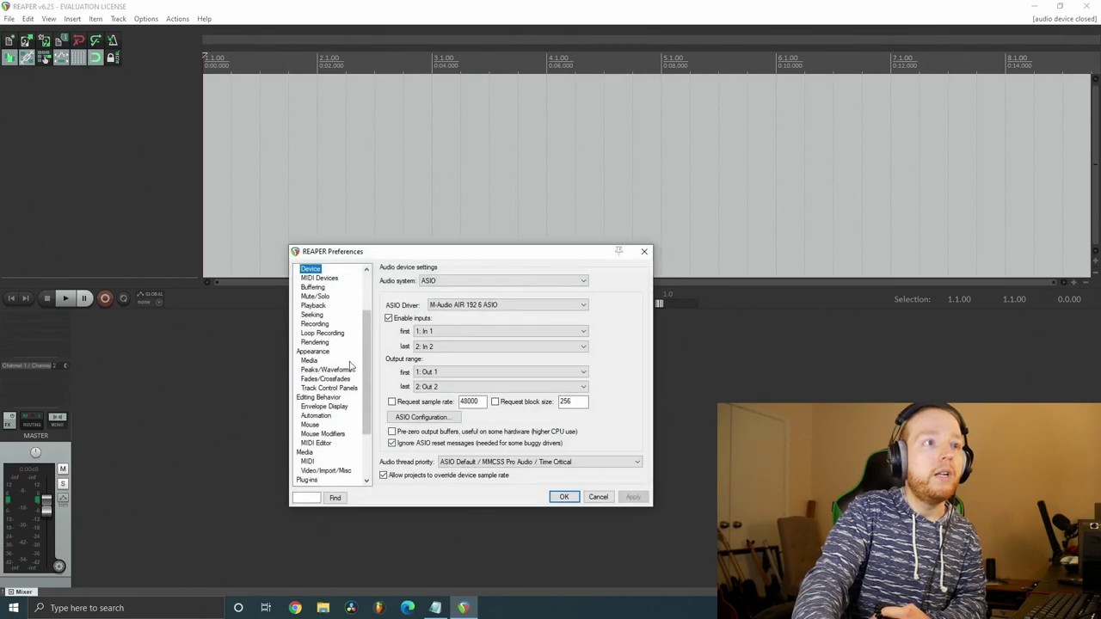
{"action": "scroll", "coordinate": [350, 366], "scroll_direction": "down", "scroll_amount": 3}
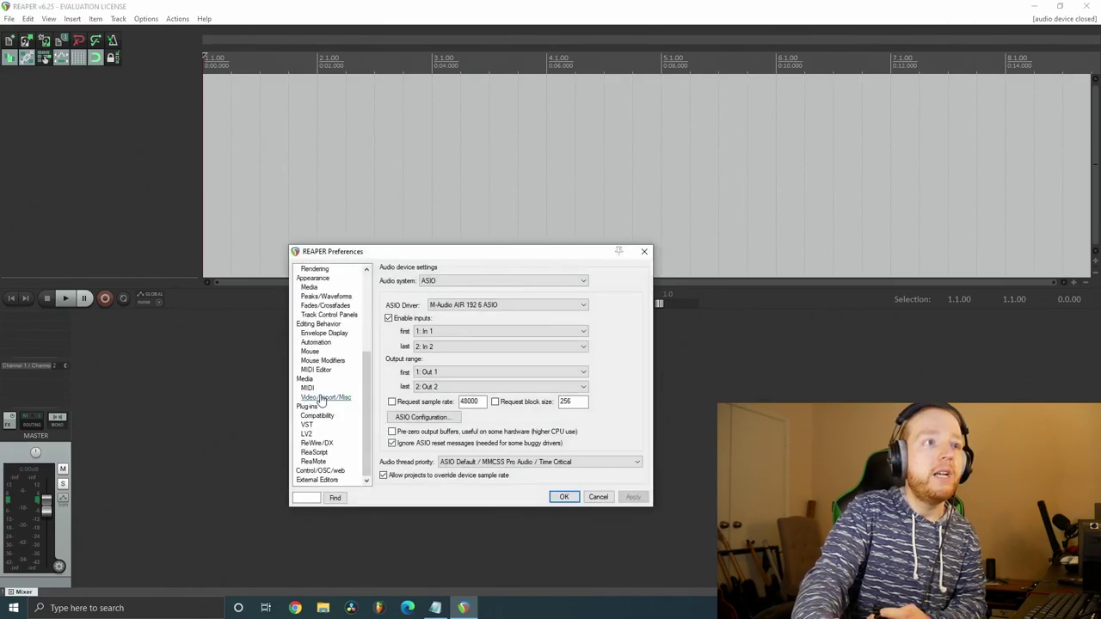
{"action": "left_click", "coordinate": [307, 426]}
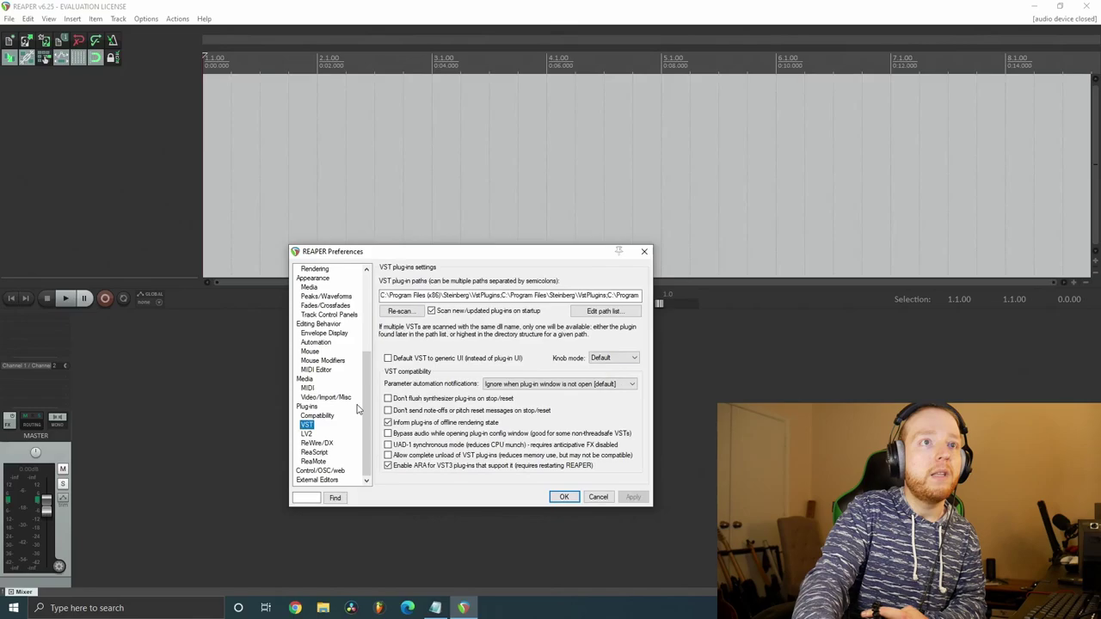
{"action": "left_click", "coordinate": [611, 312]}
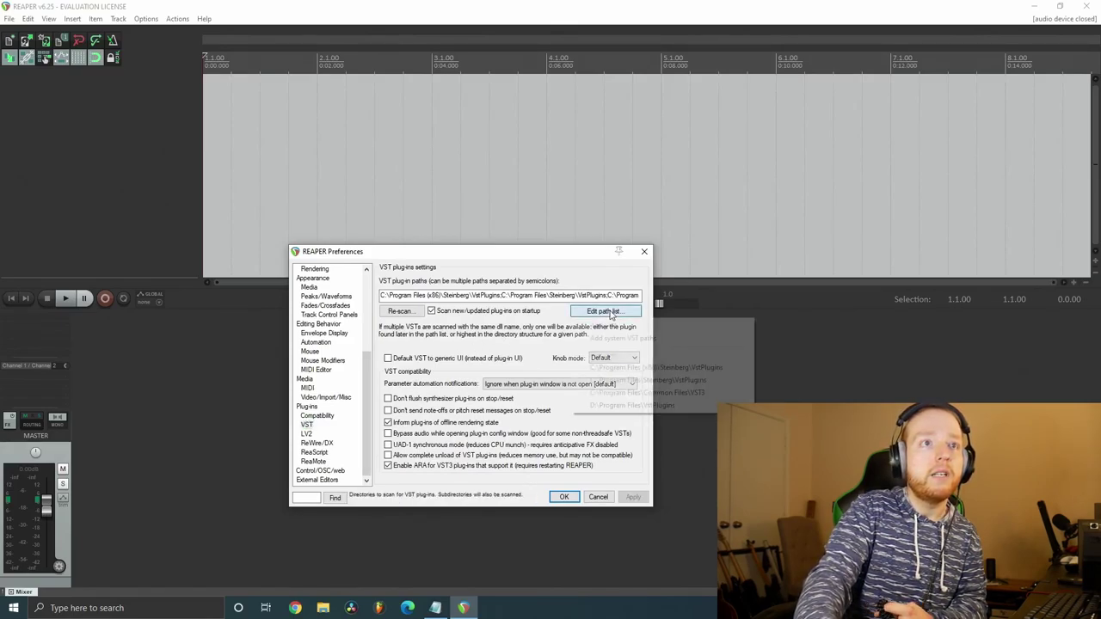
{"action": "left_click", "coordinate": [624, 328]}
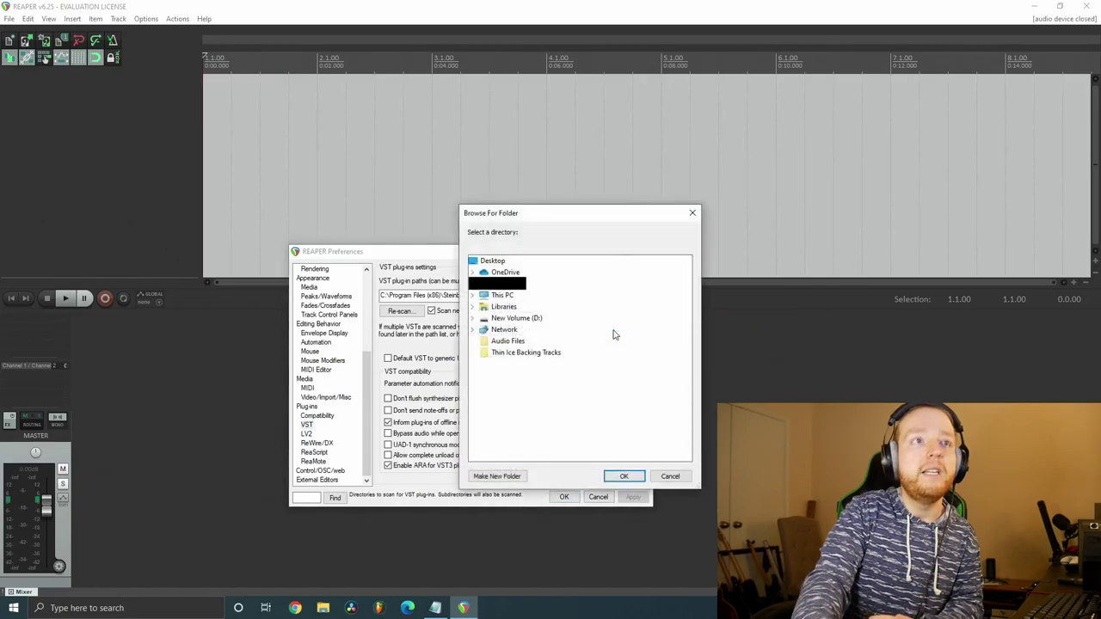
{"action": "left_click", "coordinate": [670, 477]}
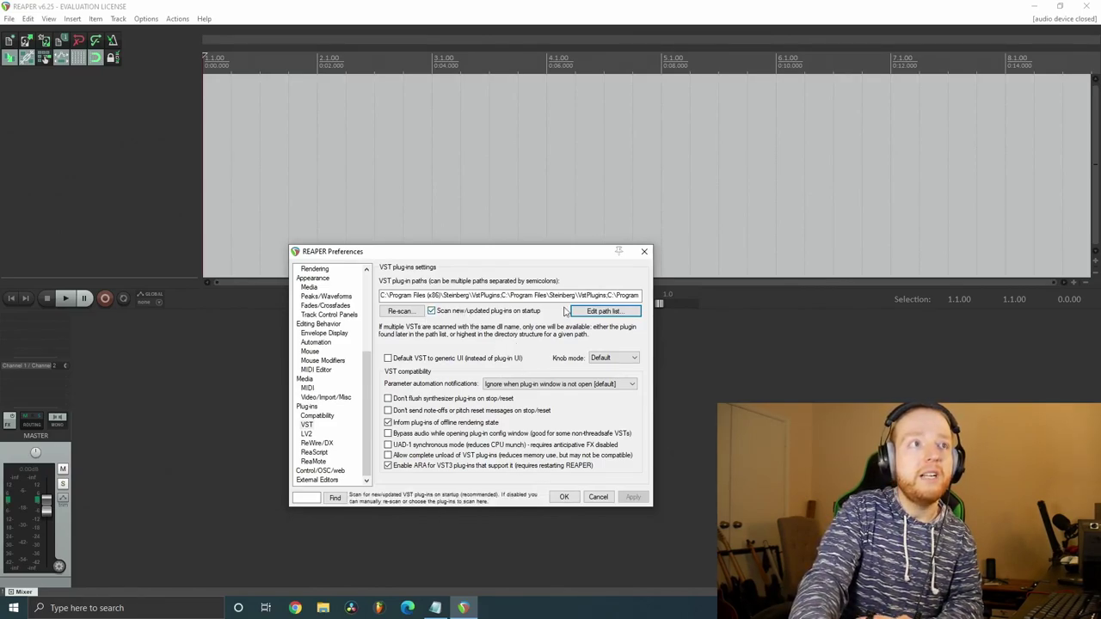
Re-scan the VST paths for new or modified plug-ins and accept the preferences.
{"action": "left_click", "coordinate": [409, 315]}
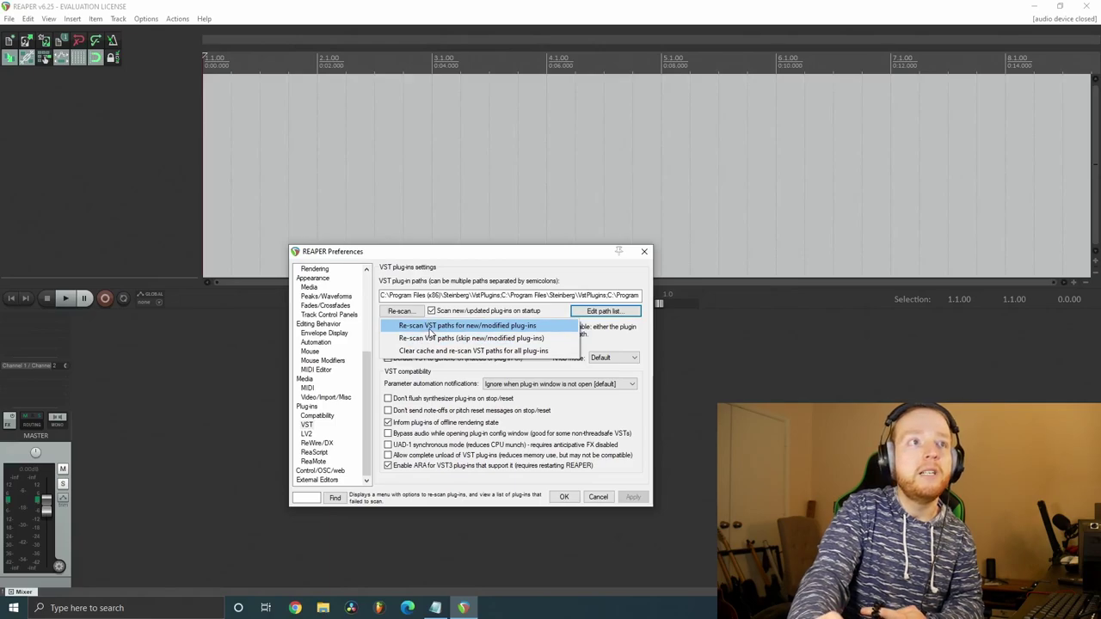
{"action": "left_click", "coordinate": [430, 329]}
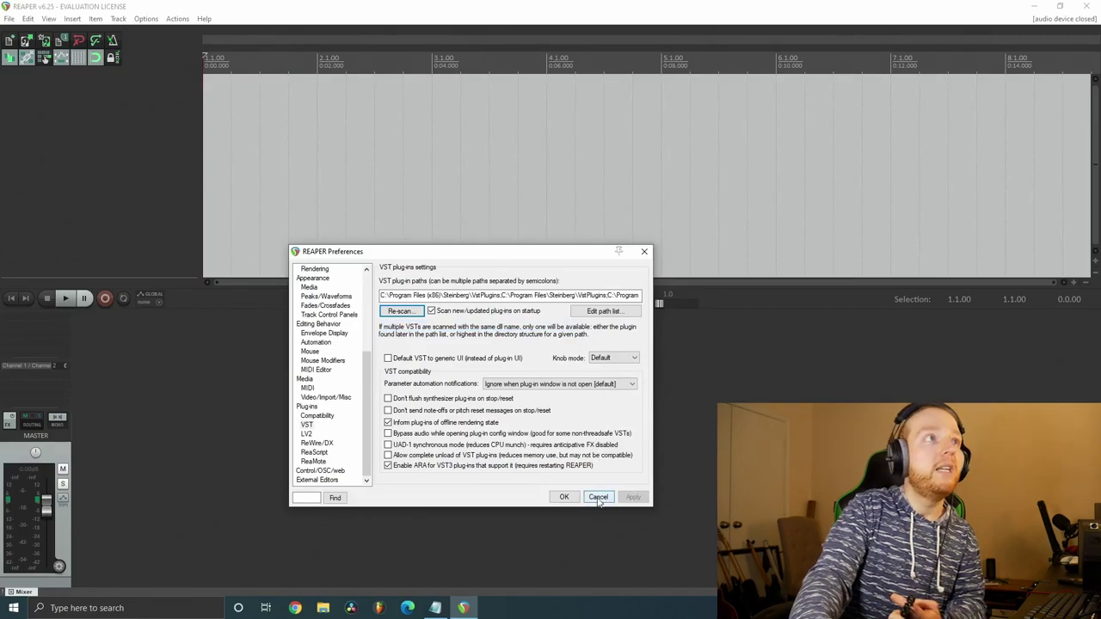
{"action": "left_click", "coordinate": [564, 497]}
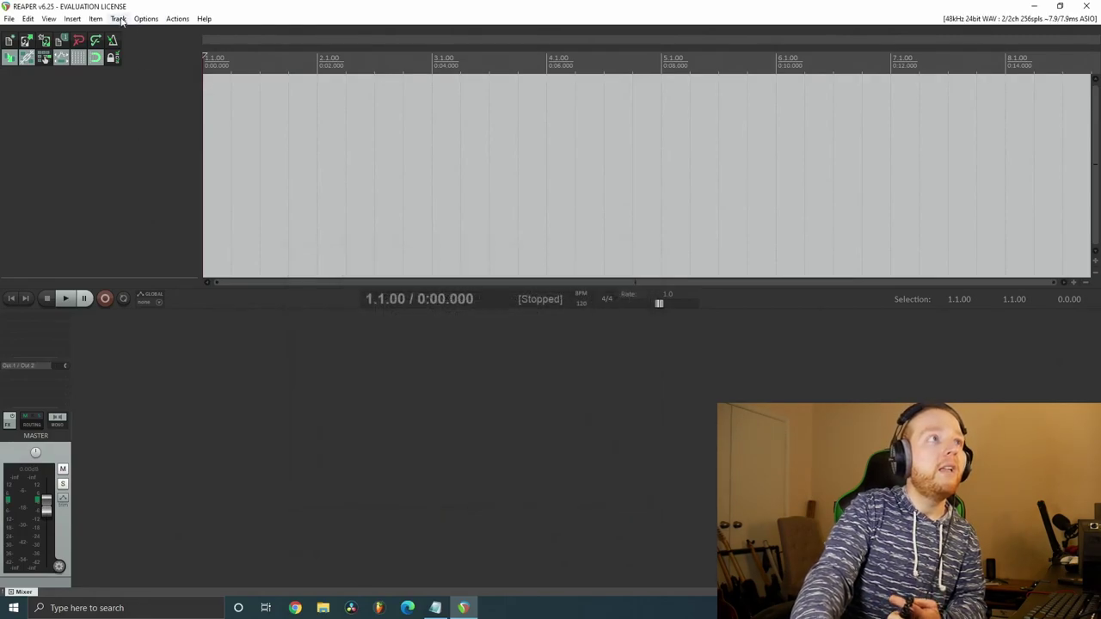
Add a new track to the empty project and arm it for recording.
{"action": "double_click", "coordinate": [107, 147]}
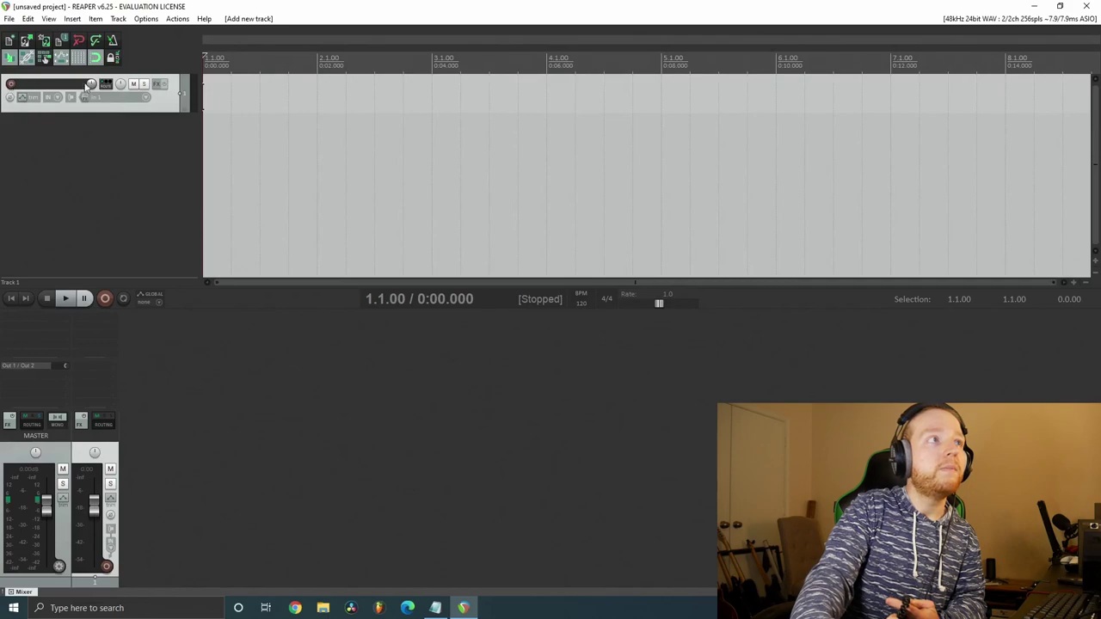
{"action": "left_click", "coordinate": [10, 85]}
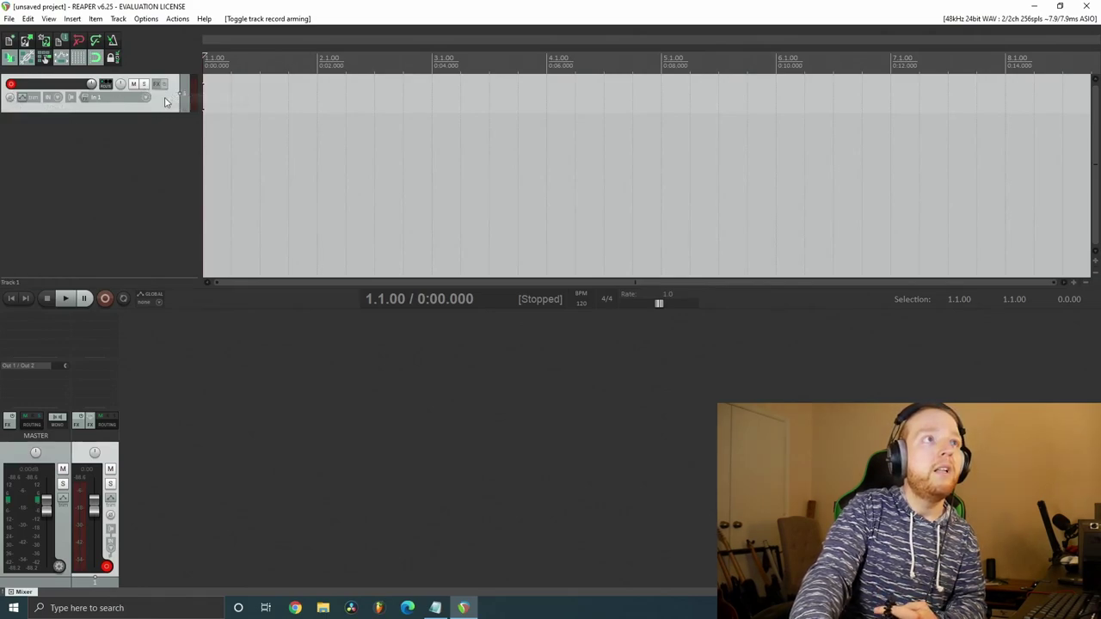
Filter the effects list by "cali", add Fortin Cali Suite (Neural DSP) to Track 1, and move its window clear of the track.
{"action": "left_click", "coordinate": [157, 85]}
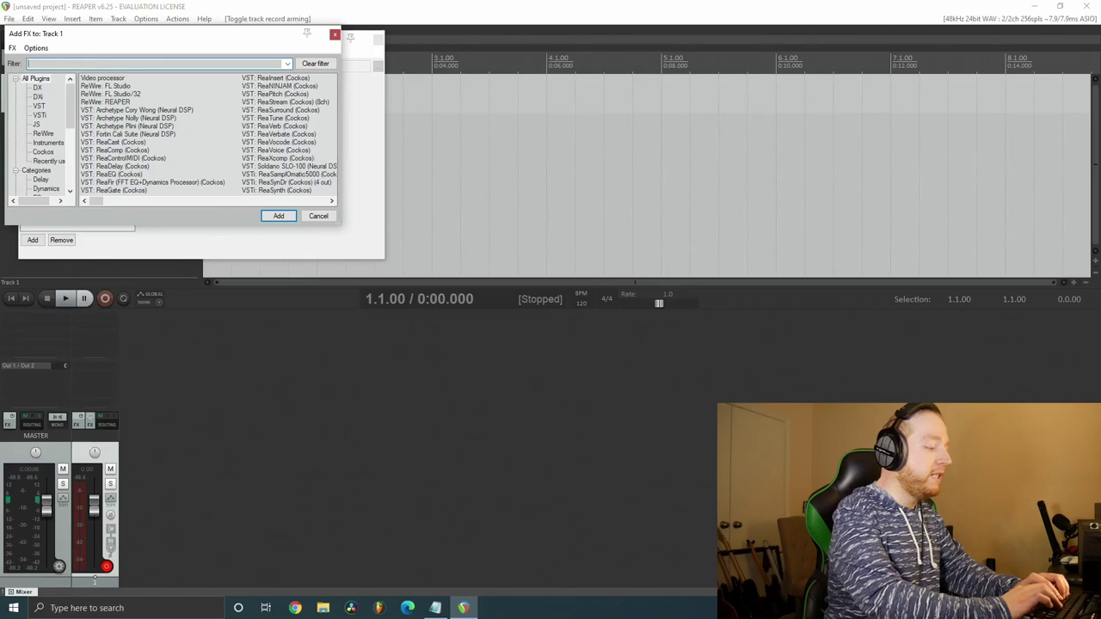
{"action": "type", "text": "del"}
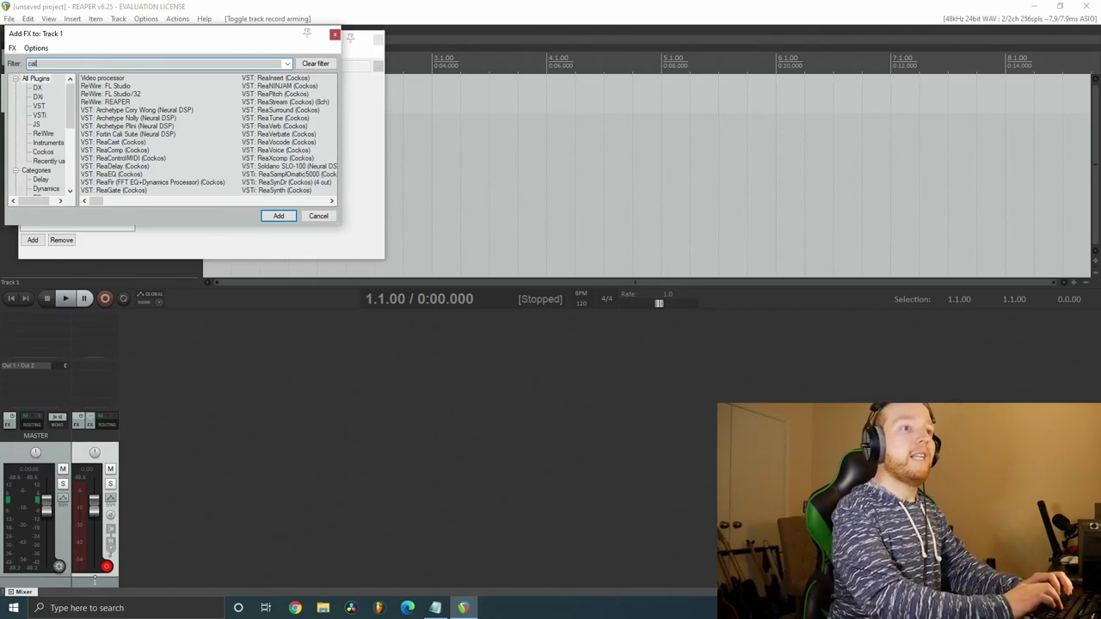
{"action": "type", "text": "i"}
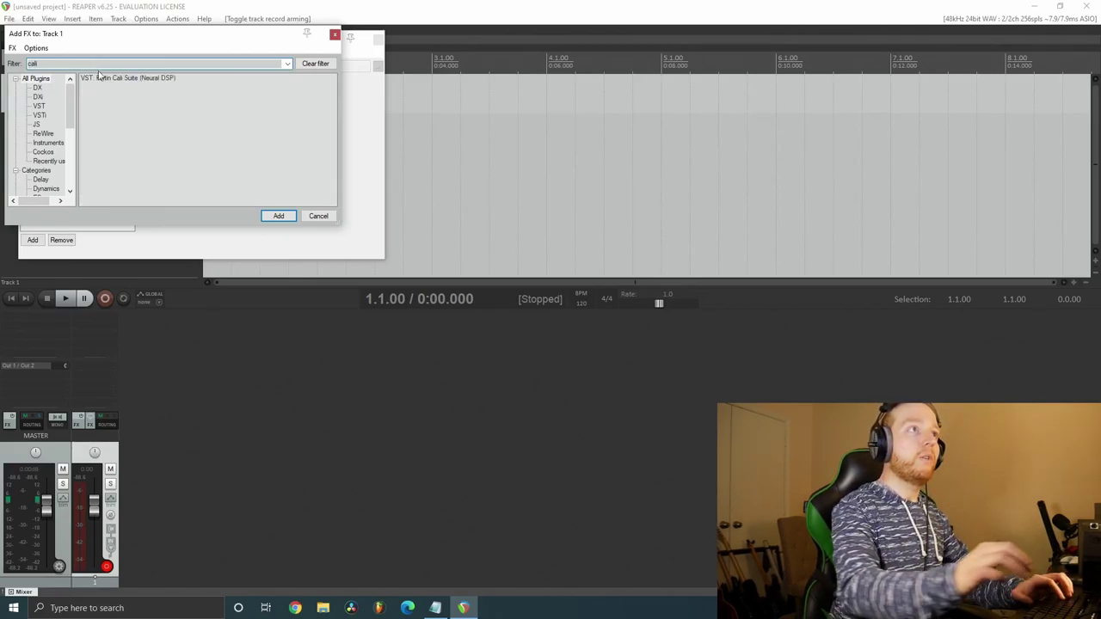
{"action": "left_click", "coordinate": [116, 78]}
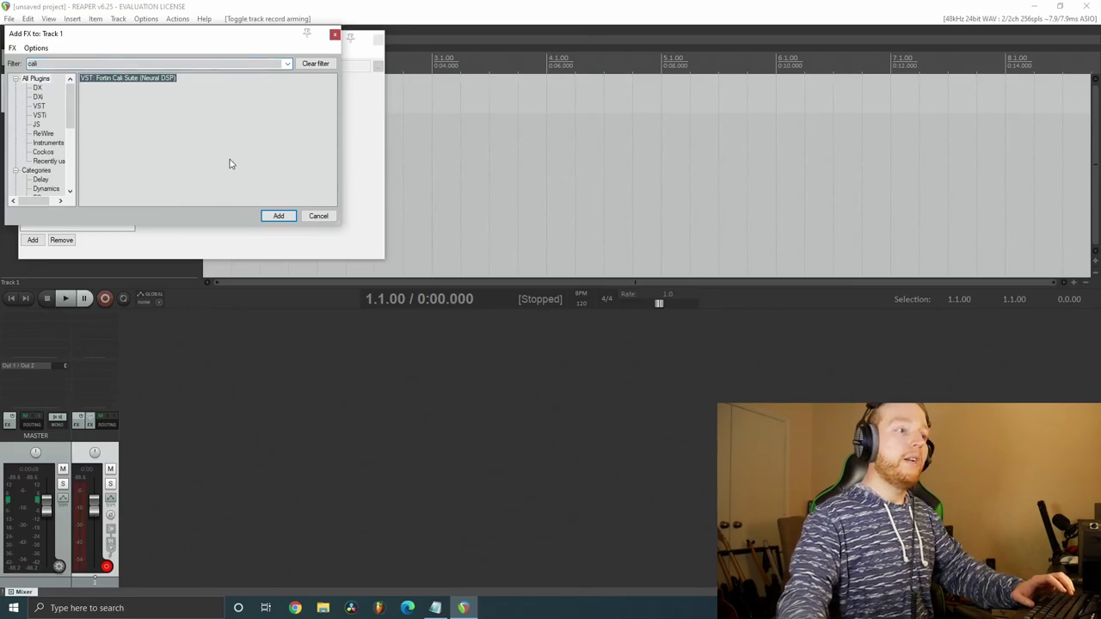
{"action": "key", "text": "Return"}
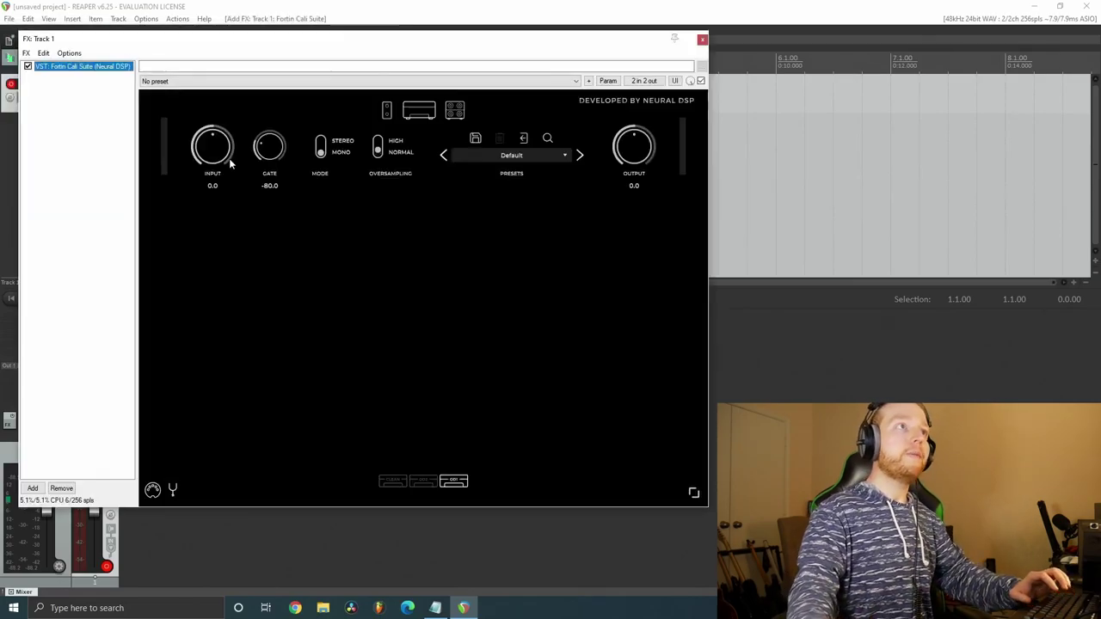
{"action": "left_click_drag", "start_coordinate": [437, 46], "coordinate": [688, 109]}
{"action": "left_click_drag", "start_coordinate": [313, 105], "coordinate": [349, 251]}
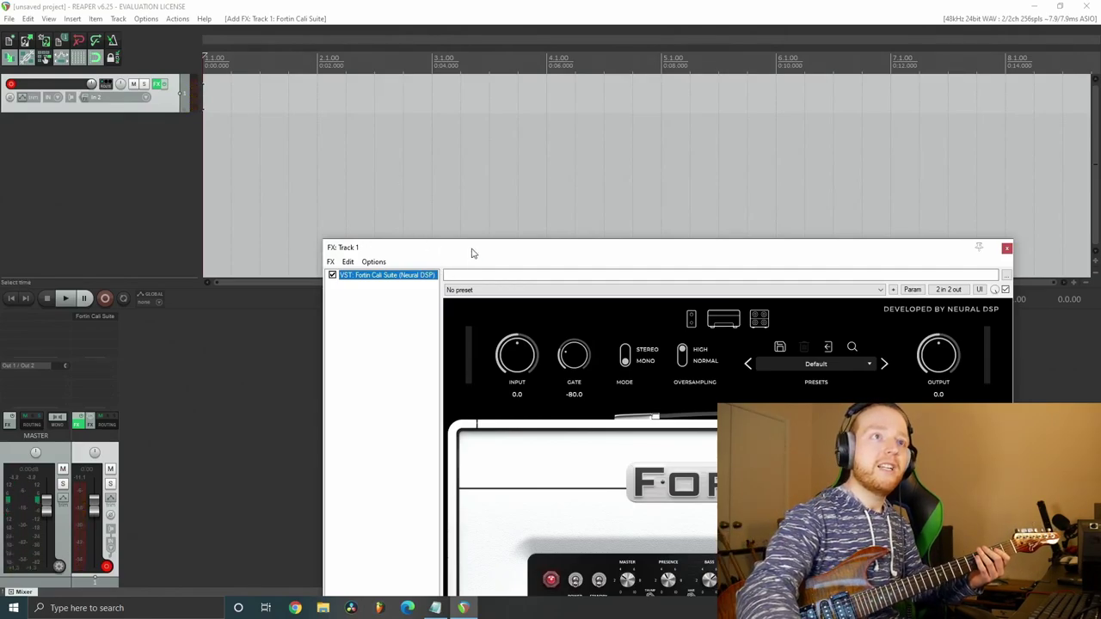
Record a short guitar take on Track 1, stop, and save the recorded media.
{"action": "left_click_drag", "start_coordinate": [473, 253], "coordinate": [504, 283]}
{"action": "key", "text": "ctrl+r"}
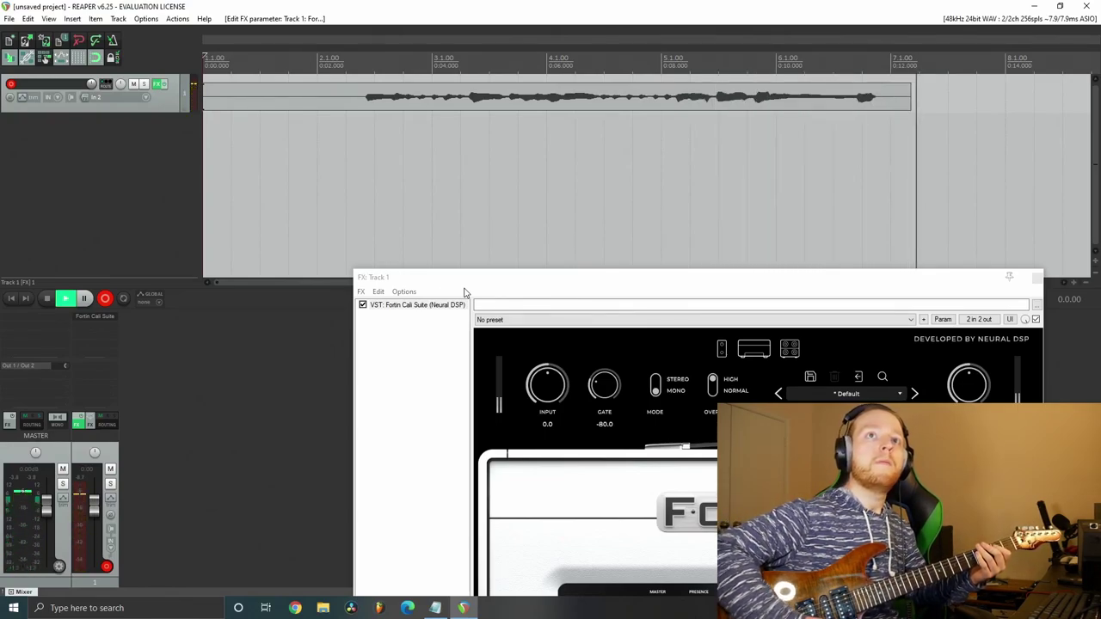
{"action": "key", "text": "space"}
{"action": "key", "text": "Return"}
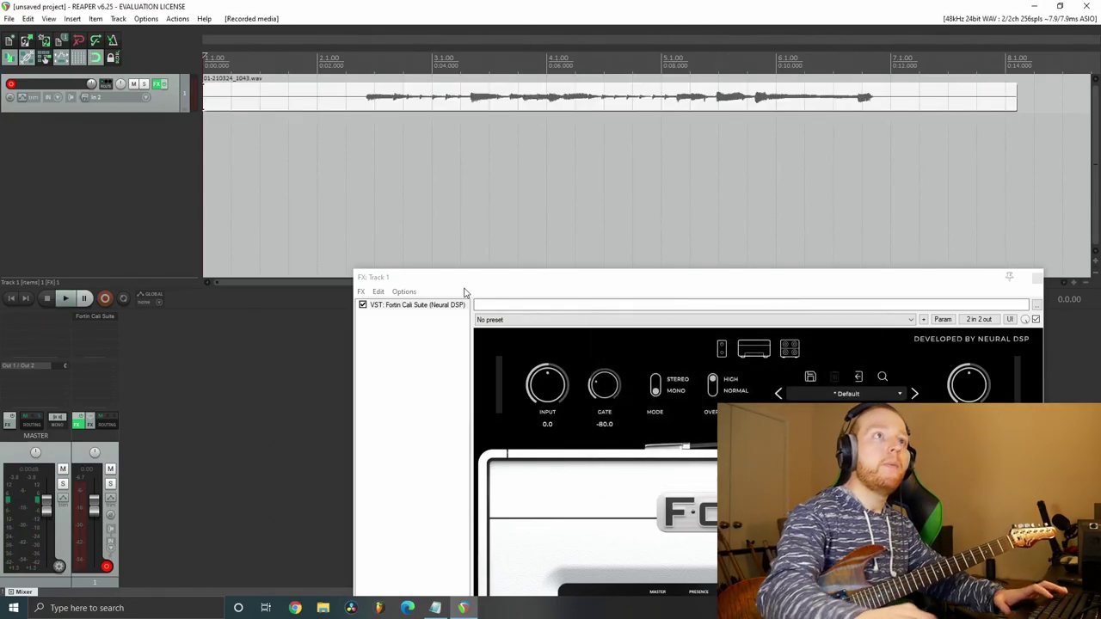
Trim the silence before the guitar, move the take to the project start, and play it back through the plug-in.
{"action": "left_click_drag", "start_coordinate": [204, 109], "coordinate": [234, 98]}
{"action": "left_click", "coordinate": [404, 102]}
{"action": "left_click", "coordinate": [205, 60]}
{"action": "key", "text": "space"}
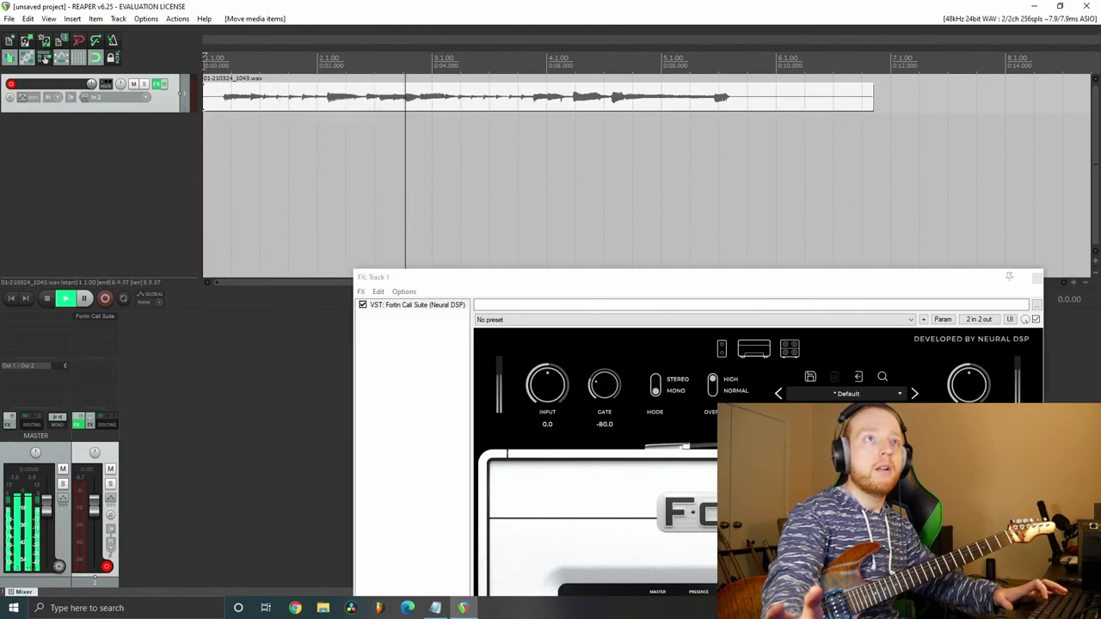
{"action": "key", "text": "space"}
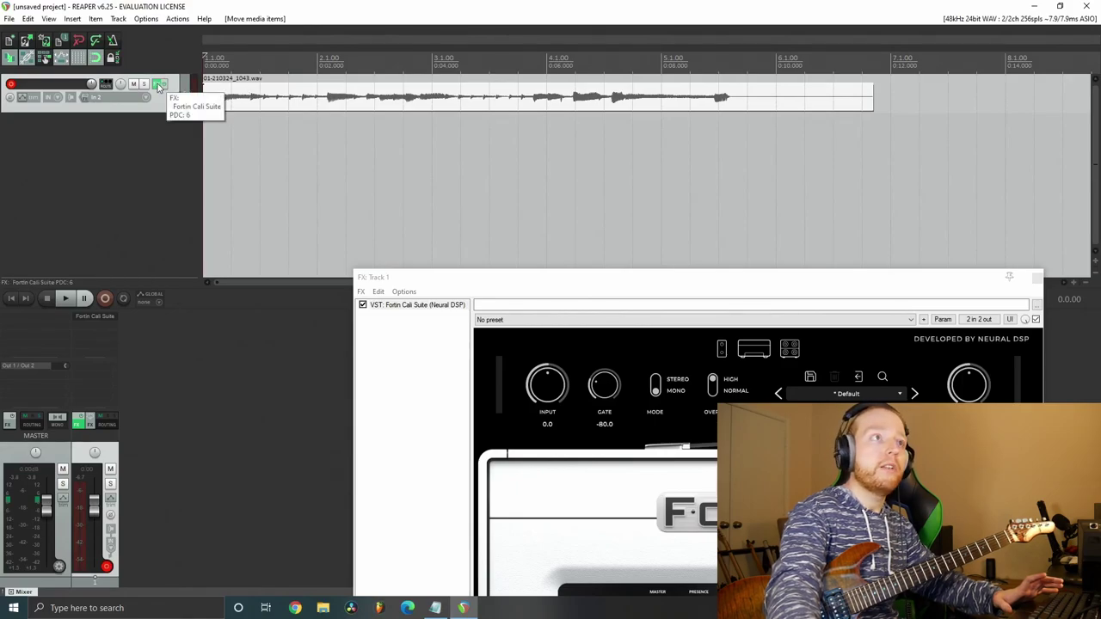
Move the take onto a new track below, without effects, and play back the dry signal.
{"action": "left_click_drag", "start_coordinate": [255, 108], "coordinate": [252, 143]}
{"action": "key", "text": "space"}
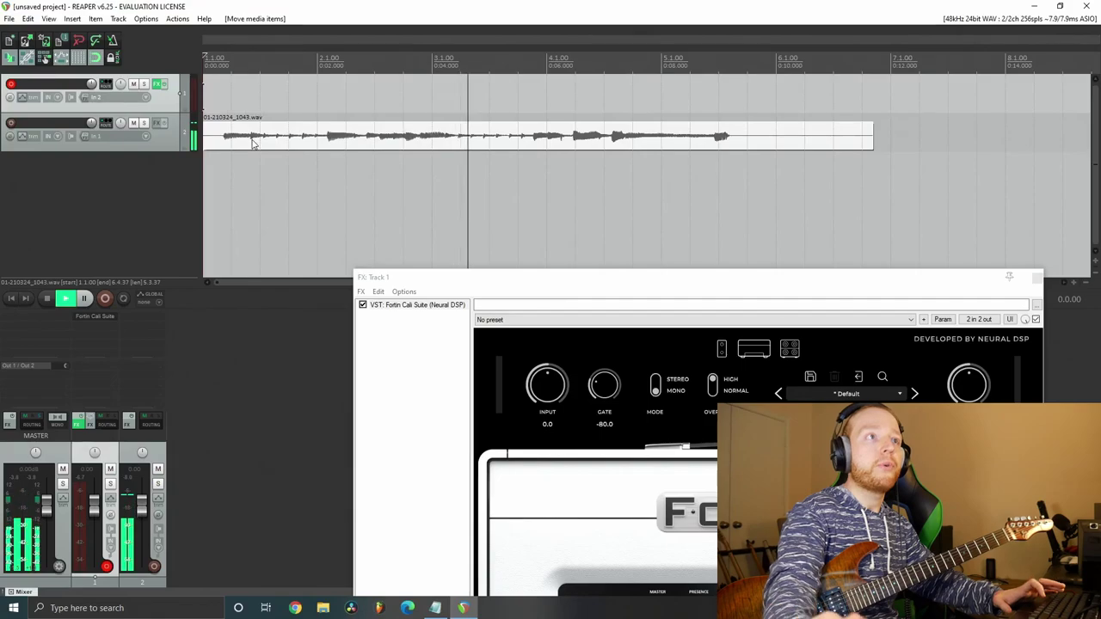
{"action": "key", "text": "space"}
Undo the move to the second track, the trimming and the recorded take.
{"action": "key", "text": "ctrl+z"}
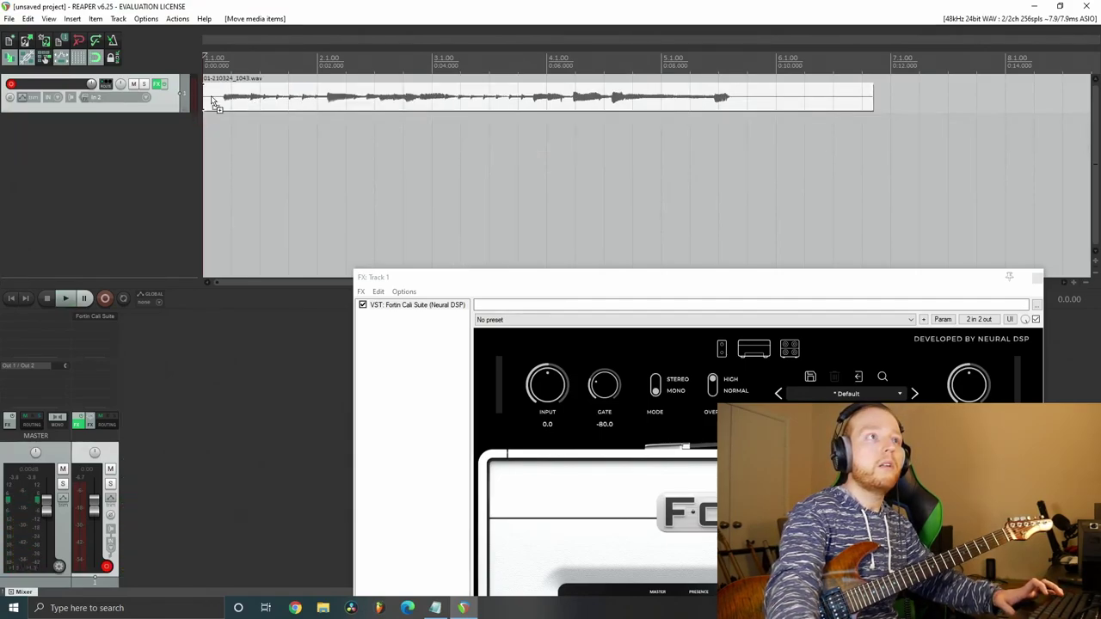
{"action": "key", "text": "ctrl+z"}
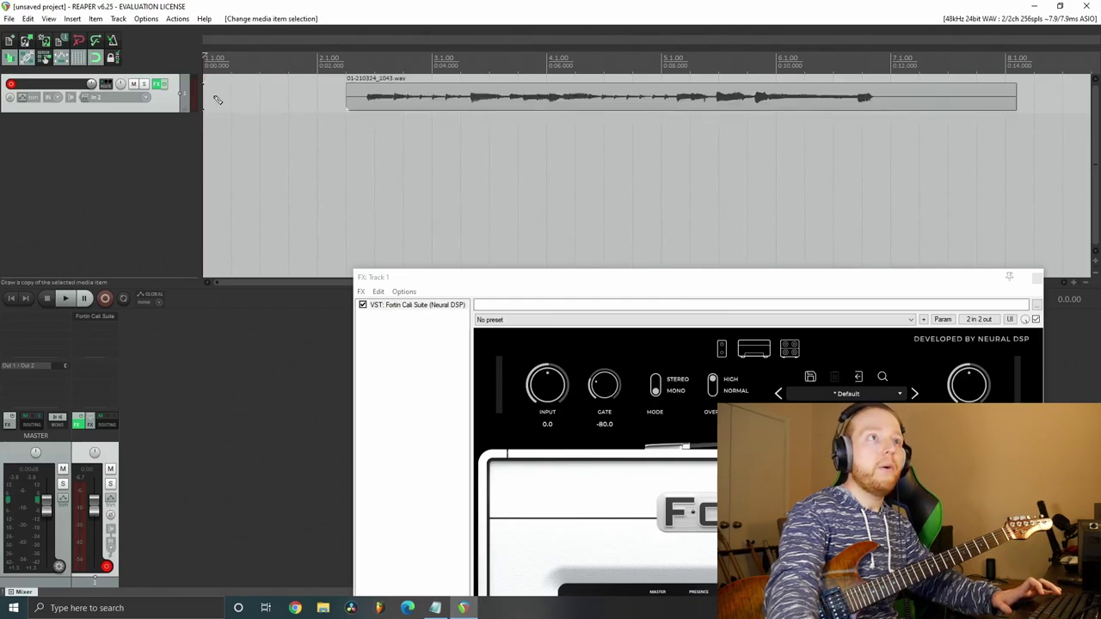
{"action": "key", "text": "ctrl+z"}
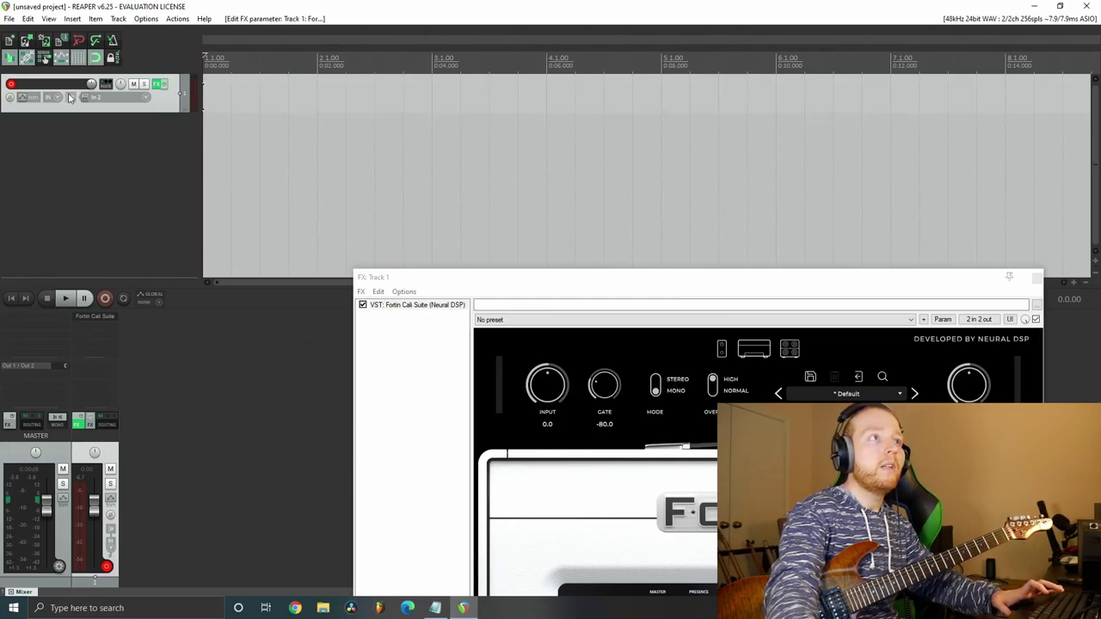
Set Track 1's recording mode to Record: output (mono, latency compensated).
{"action": "right_click", "coordinate": [11, 84]}
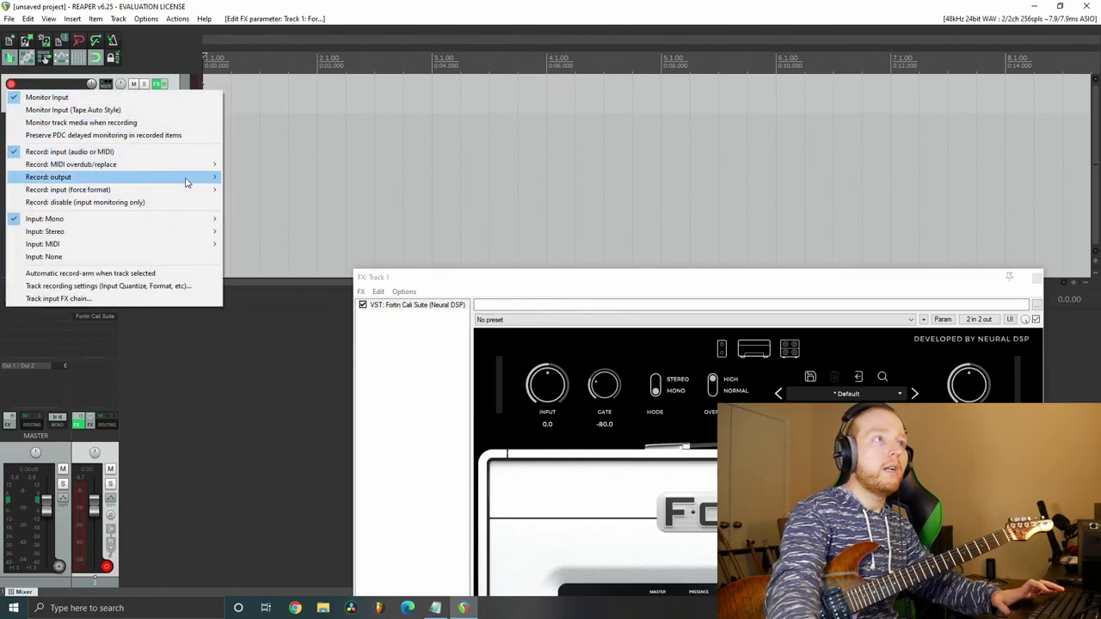
{"action": "mouse_move", "coordinate": [187, 178]}
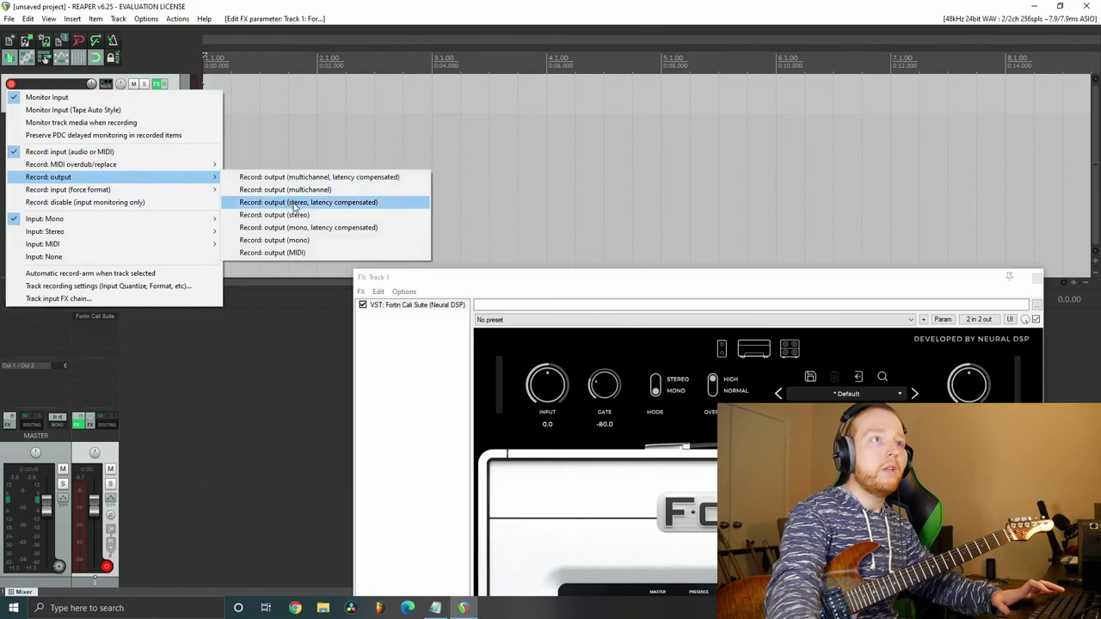
{"action": "left_click", "coordinate": [383, 229]}
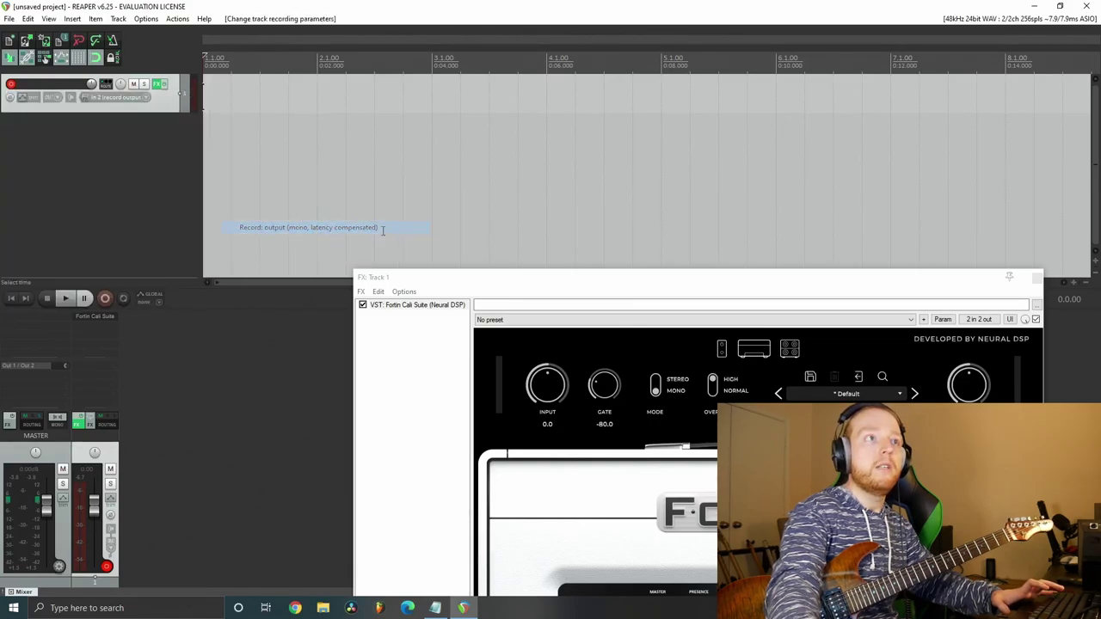
{"action": "left_click", "coordinate": [150, 187]}
Record a second guitar take of Track 1's processed output, stop, and keep the media.
{"action": "left_click", "coordinate": [106, 297]}
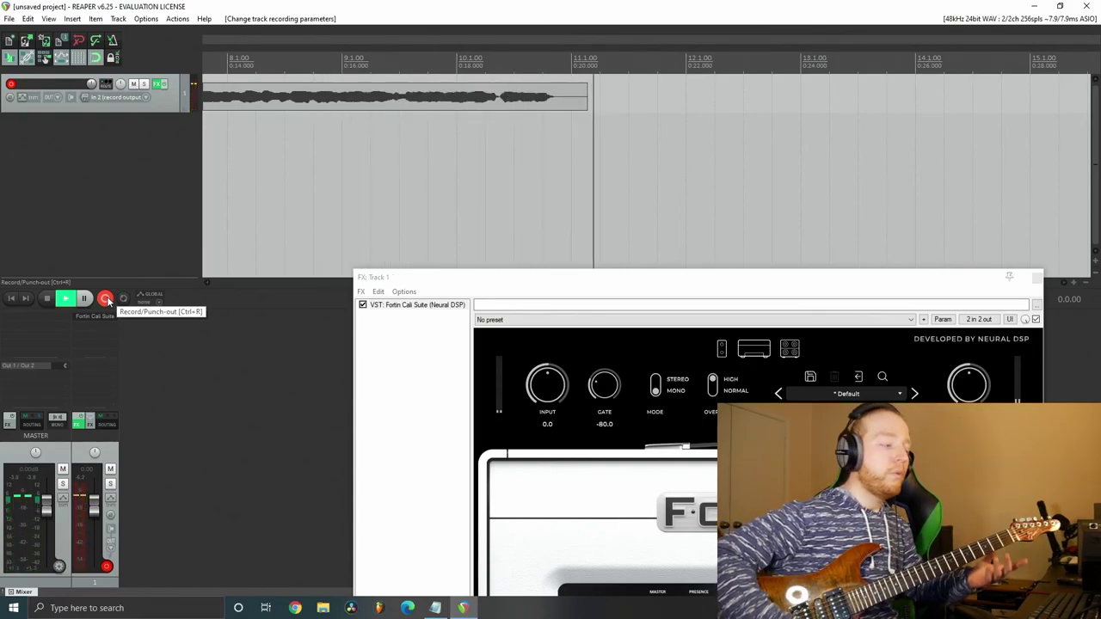
{"action": "key", "text": "space"}
{"action": "scroll", "coordinate": [462, 189], "scroll_direction": "down", "scroll_amount": 3}
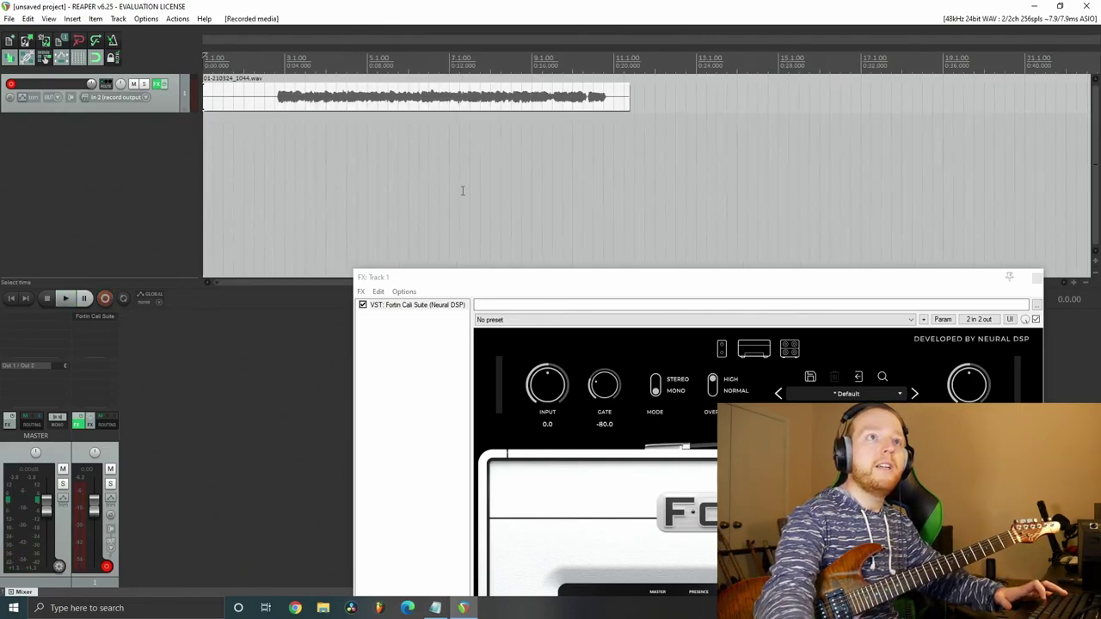
Place the edit cursor just before the guitar starts, bypass Track 1's effects, and move the take onto a new track below.
{"action": "left_click", "coordinate": [273, 63]}
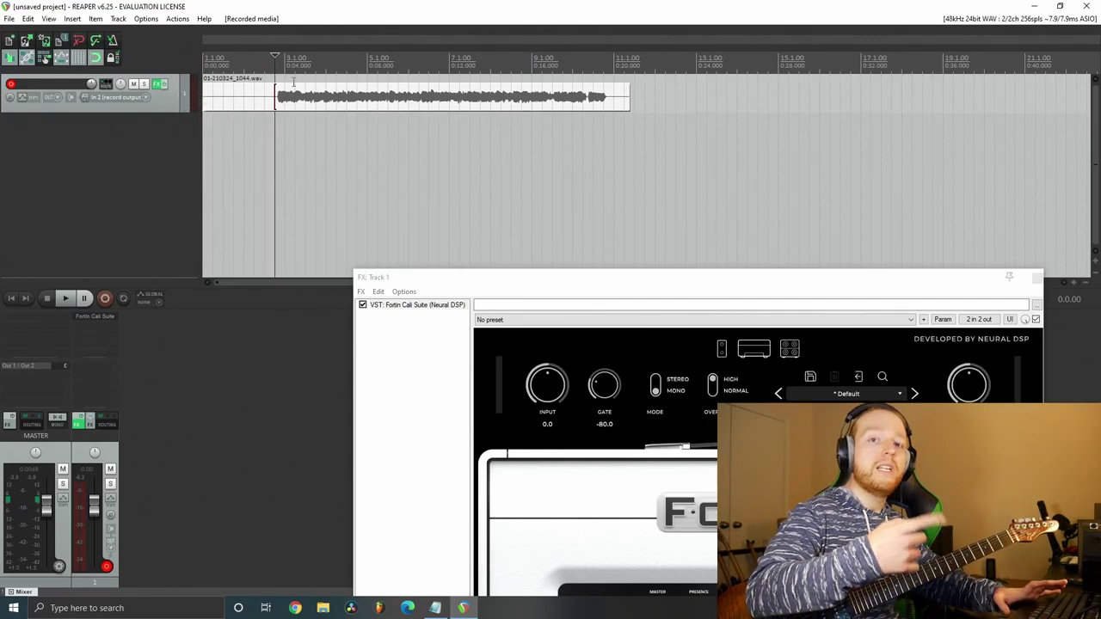
{"action": "left_click", "coordinate": [165, 83]}
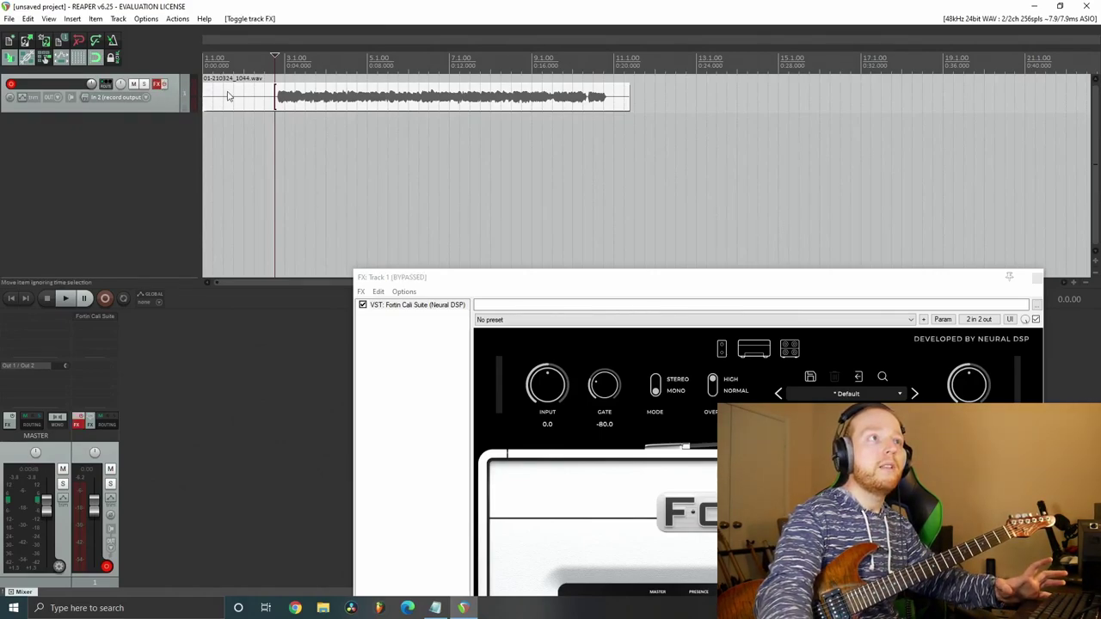
{"action": "left_click_drag", "start_coordinate": [232, 98], "coordinate": [253, 121]}
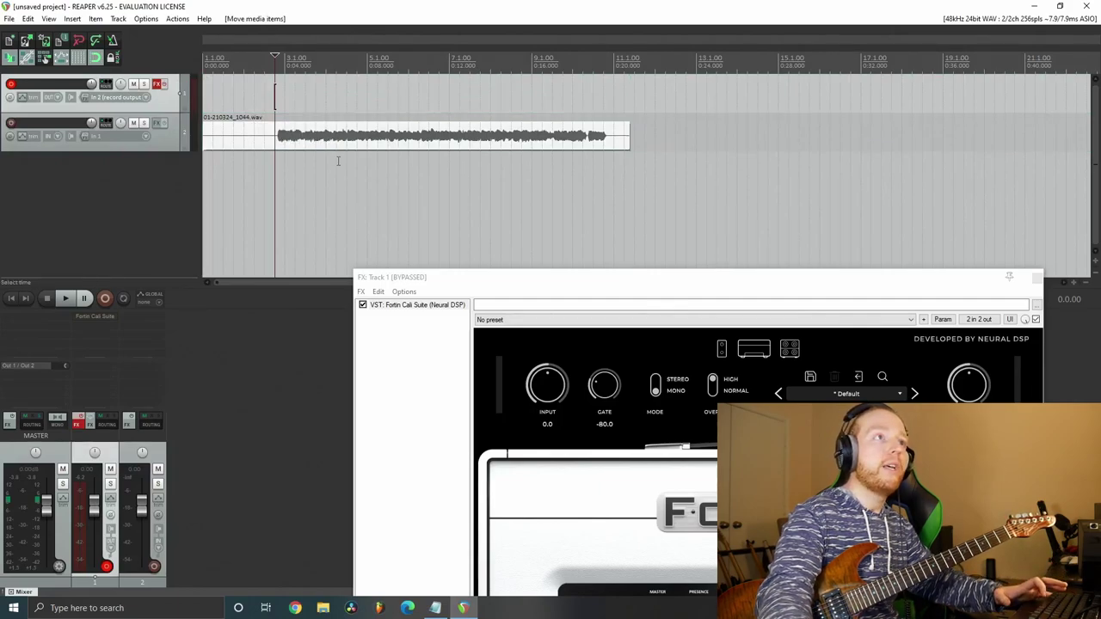
Play back the moved take on the effect-free track from the edit cursor, and stop.
{"action": "scroll", "coordinate": [336, 145], "scroll_direction": "up", "scroll_amount": 3}
{"action": "key", "text": "space"}
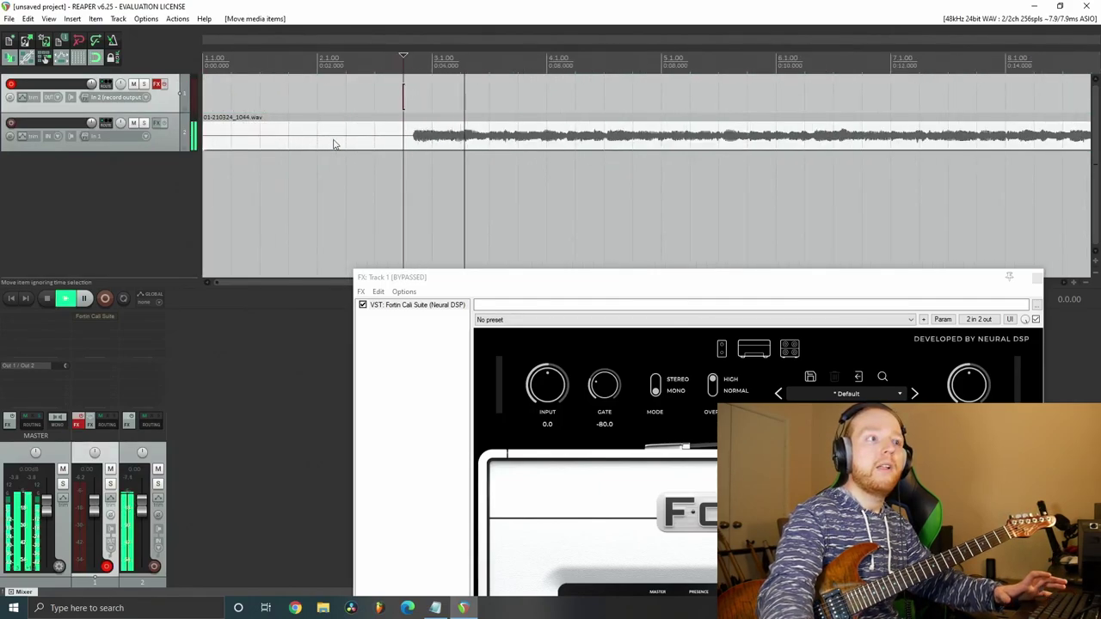
{"action": "scroll", "coordinate": [335, 144], "scroll_direction": "down", "scroll_amount": 3}
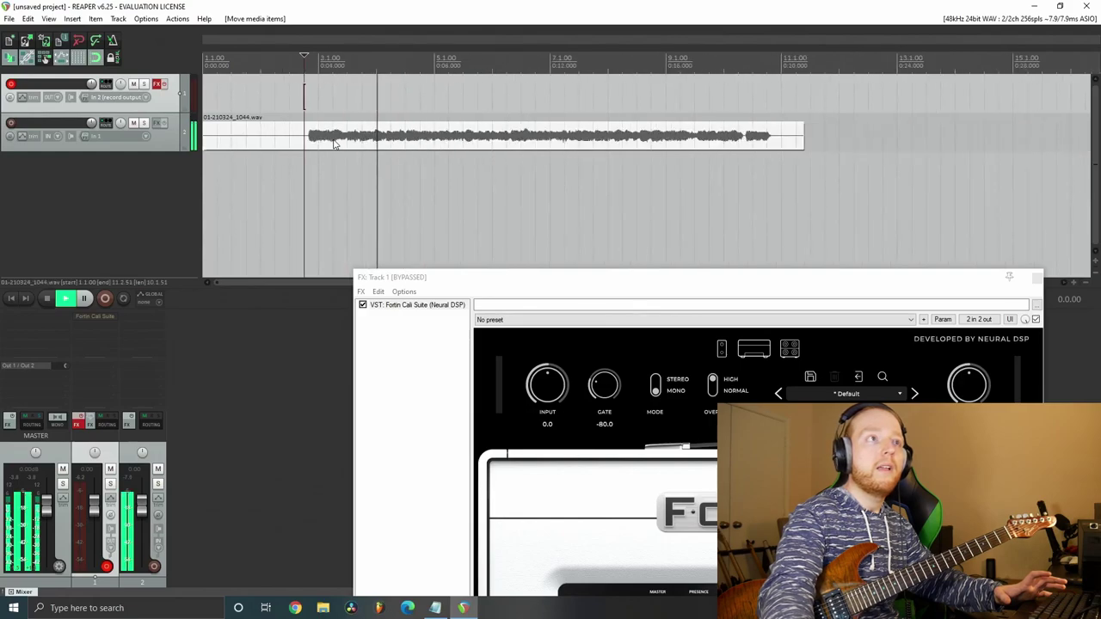
{"action": "key", "text": "space"}
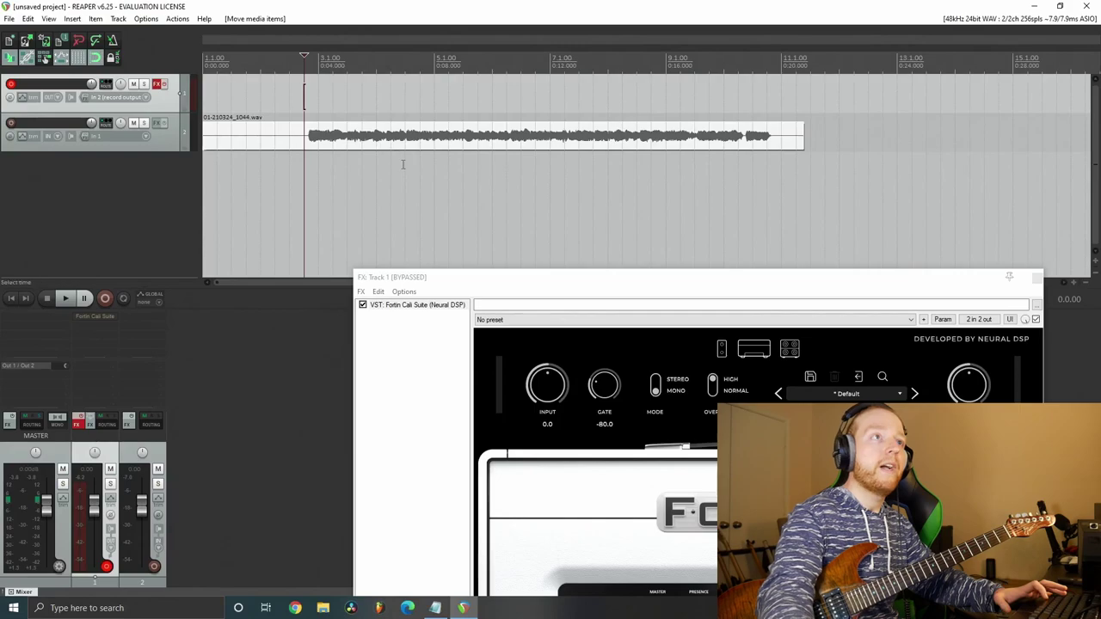
{"action": "key", "text": "space"}
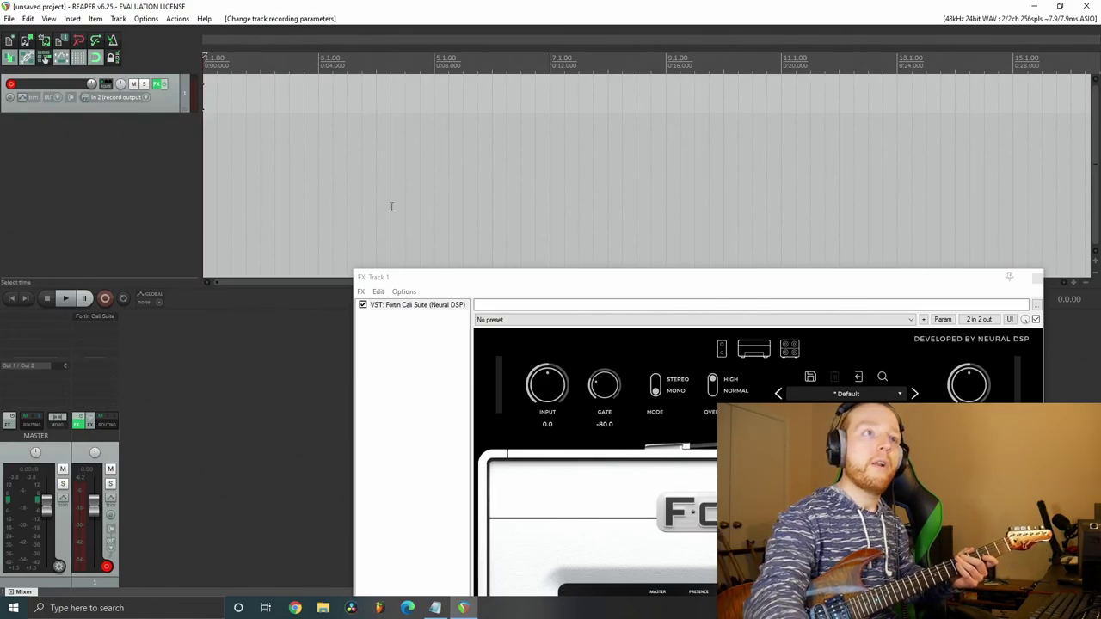
Move the plug-in window away from the transport and set the project tempo to 150 BPM.
{"action": "left_click_drag", "start_coordinate": [389, 277], "coordinate": [104, 383]}
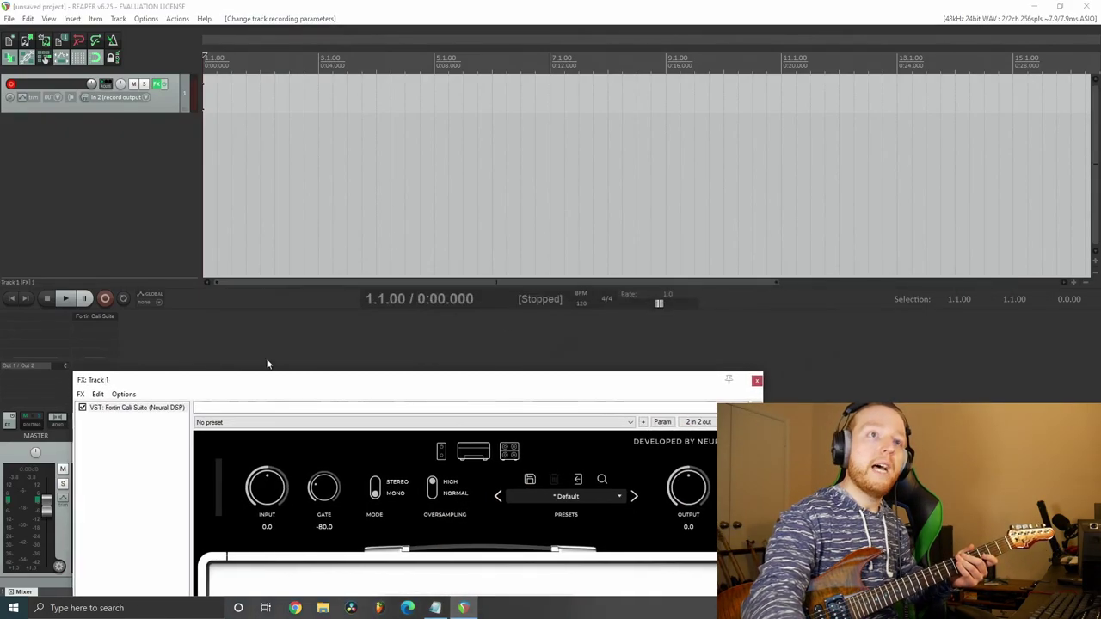
{"action": "left_click", "coordinate": [581, 304]}
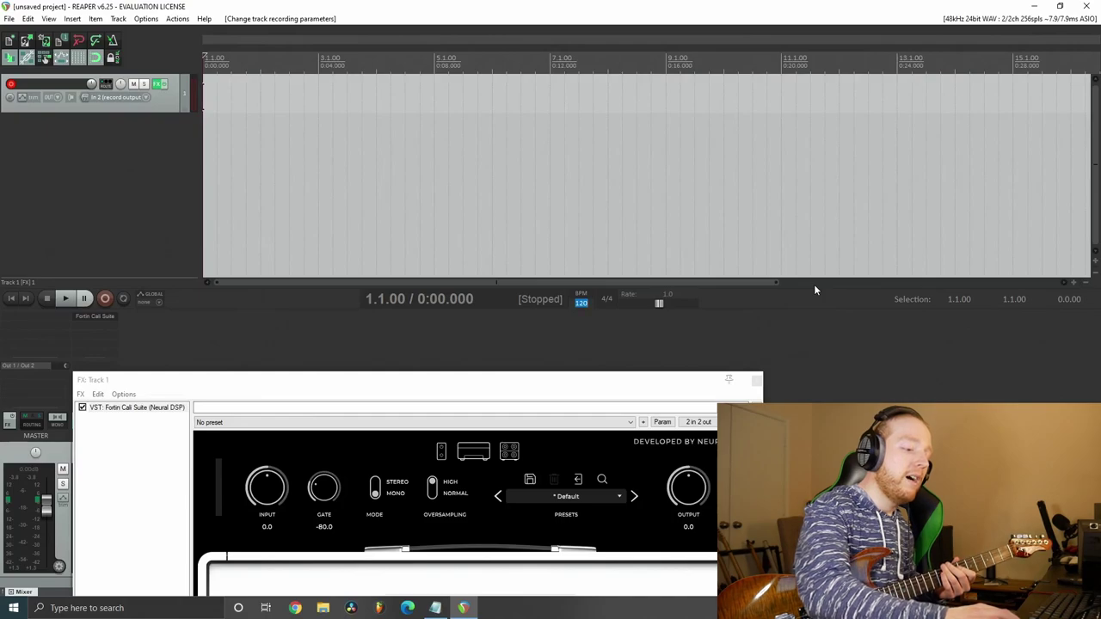
{"action": "type", "text": "150"}
{"action": "key", "text": "Return"}
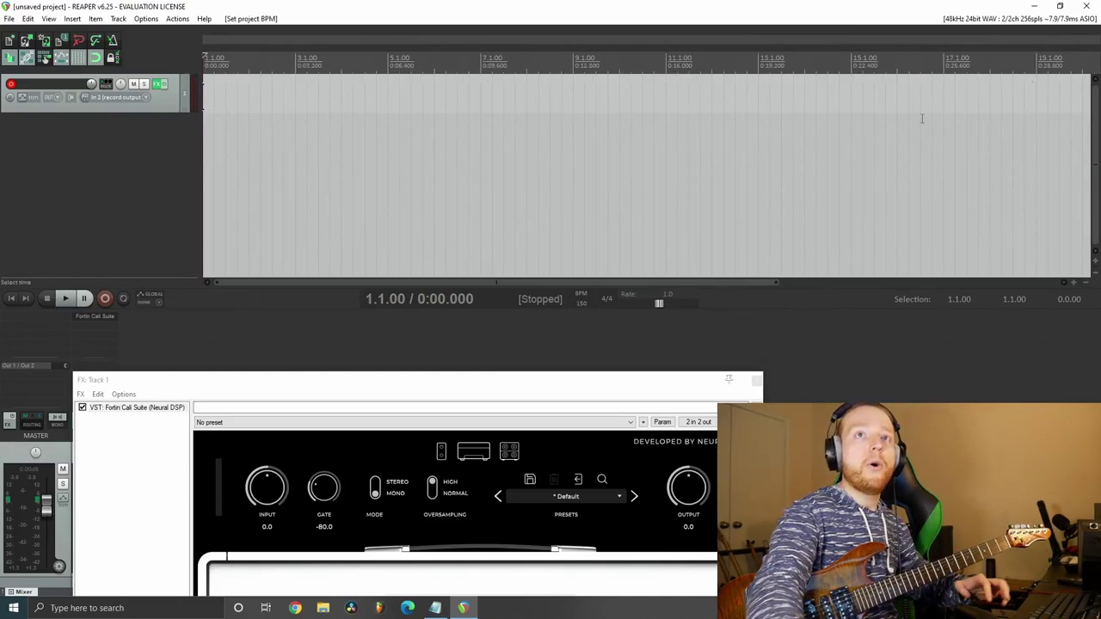
{"action": "scroll", "coordinate": [945, 112], "scroll_direction": "down", "scroll_amount": 6}
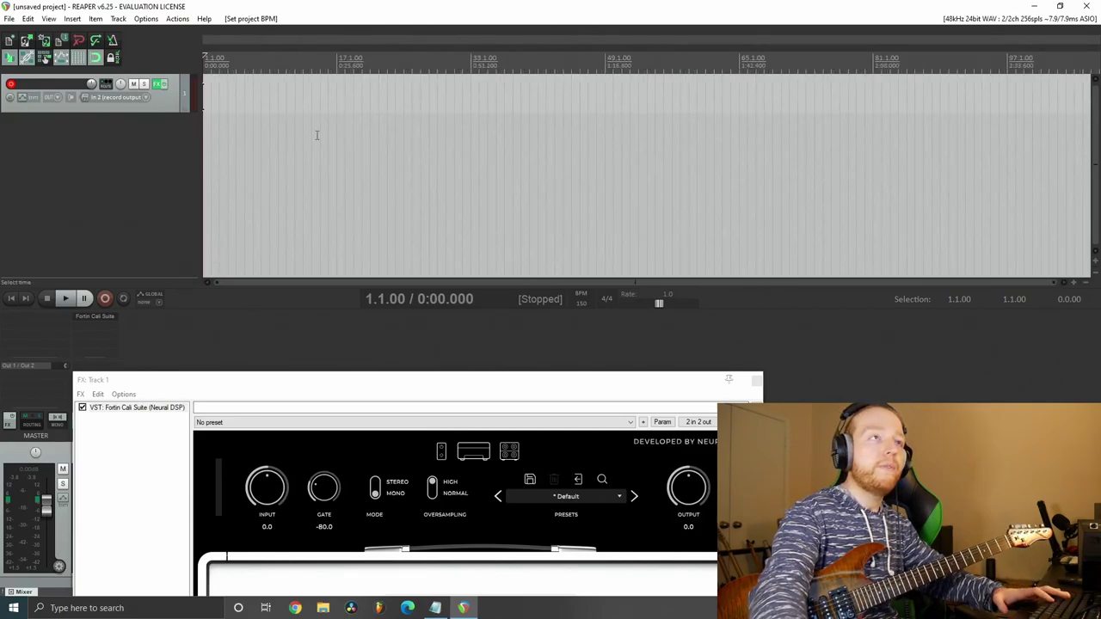
{"action": "scroll", "coordinate": [249, 84], "scroll_direction": "up", "scroll_amount": 4}
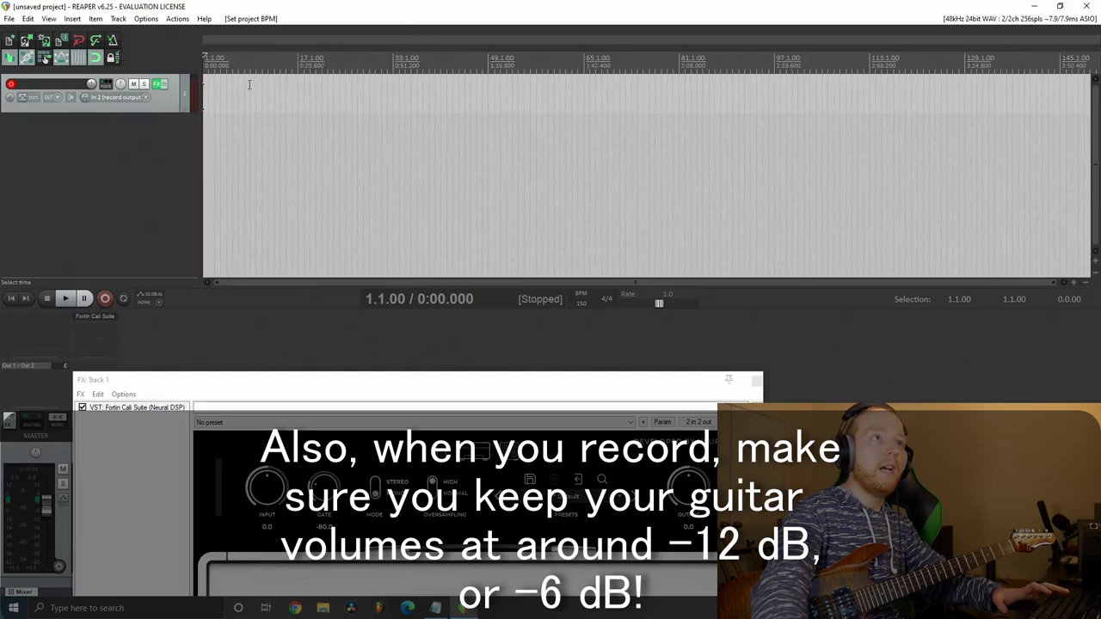
{"action": "scroll", "coordinate": [249, 84], "scroll_direction": "down", "scroll_amount": 2}
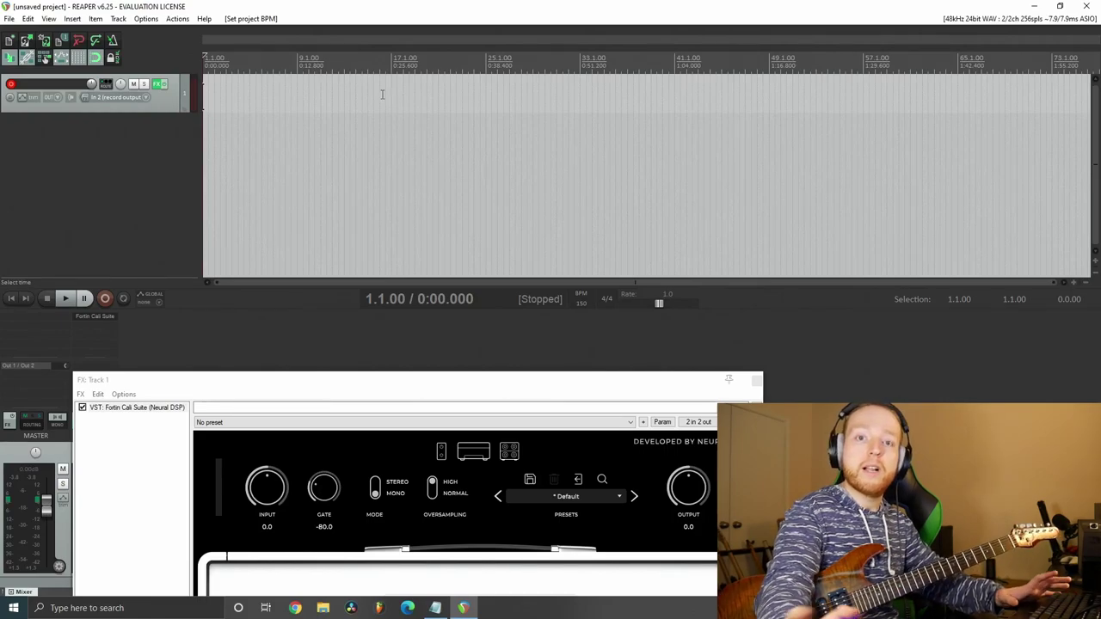
{"action": "scroll", "coordinate": [382, 95], "scroll_direction": "up", "scroll_amount": 2}
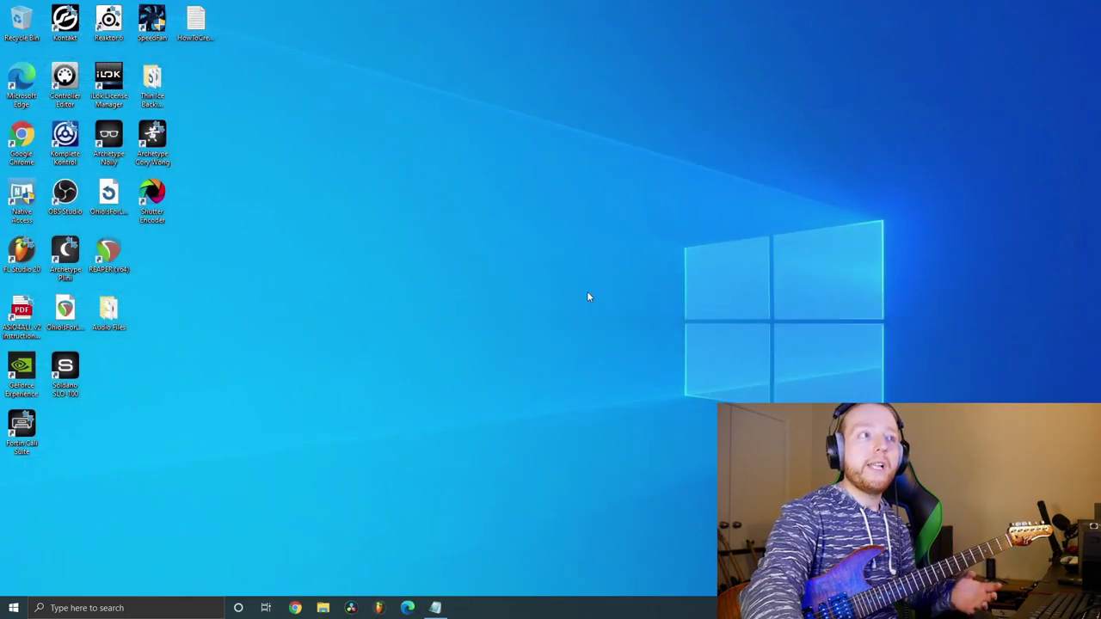
Open the OhioIsForLovers project from the desktop and bring up the Archetype Nolly plug-in window on the Guitar 1 track.
{"action": "double_click", "coordinate": [69, 312]}
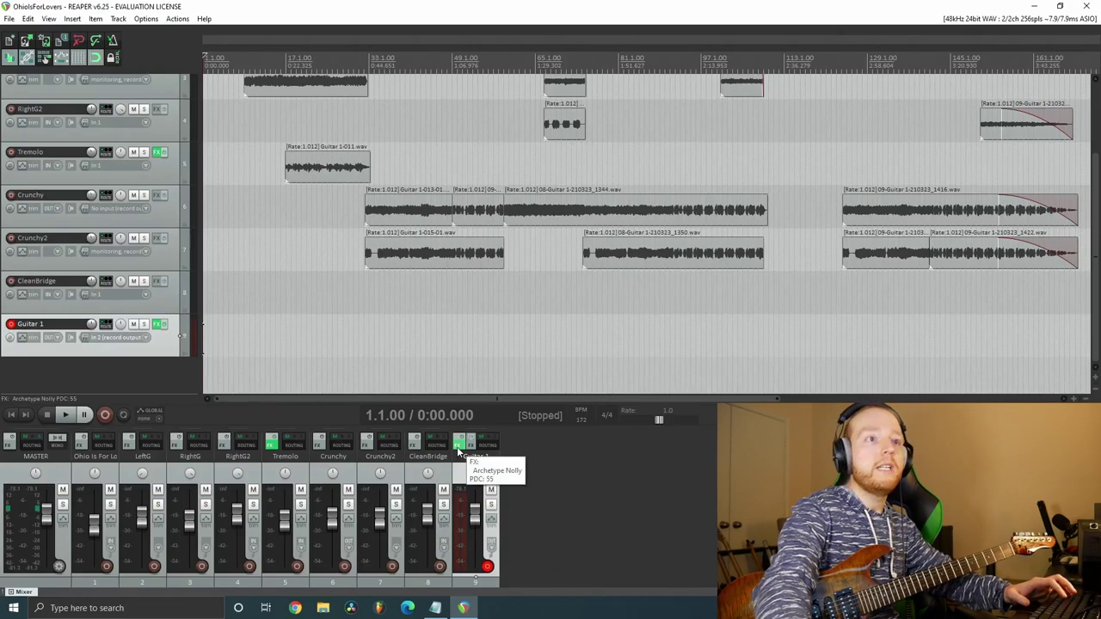
{"action": "left_click", "coordinate": [457, 448]}
{"action": "left_click_drag", "start_coordinate": [472, 248], "coordinate": [527, 152]}
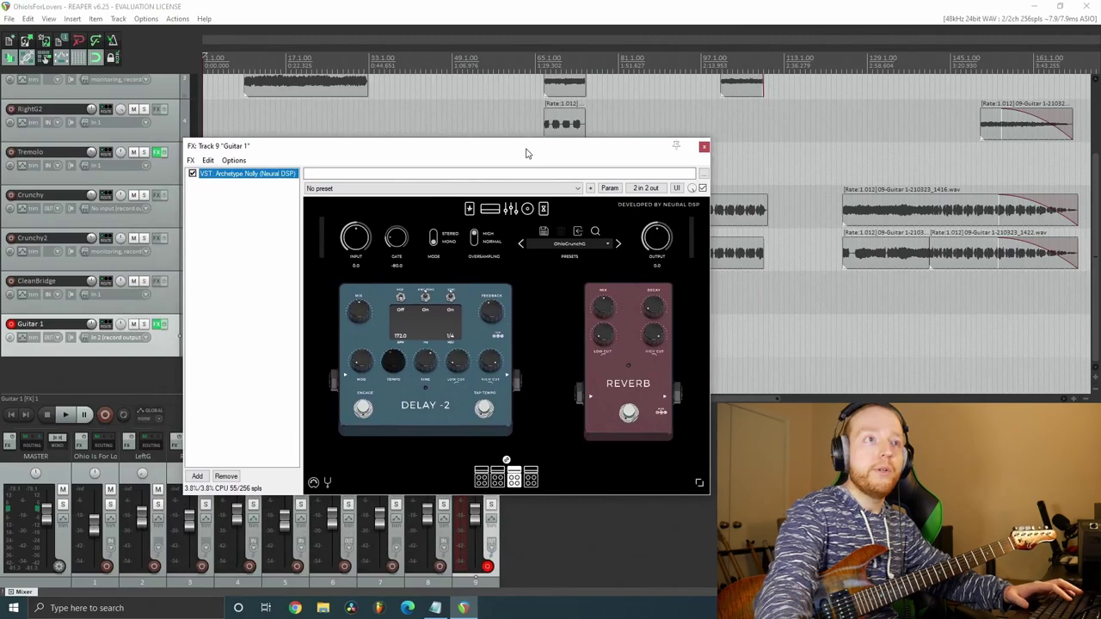
Close the plug-in window, solo the Ohio Is For Lovers track to play its opening bars, and clear the solo.
{"action": "key", "text": "Escape"}
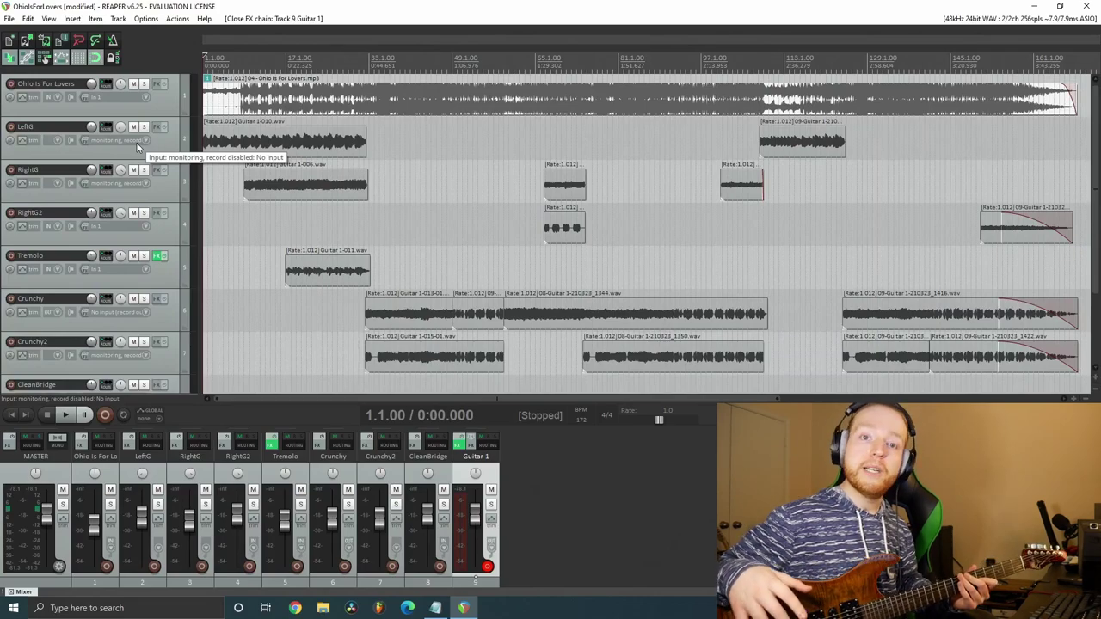
{"action": "key", "text": "equal"}
{"action": "key", "text": "equal"}
{"action": "key", "text": "equal"}
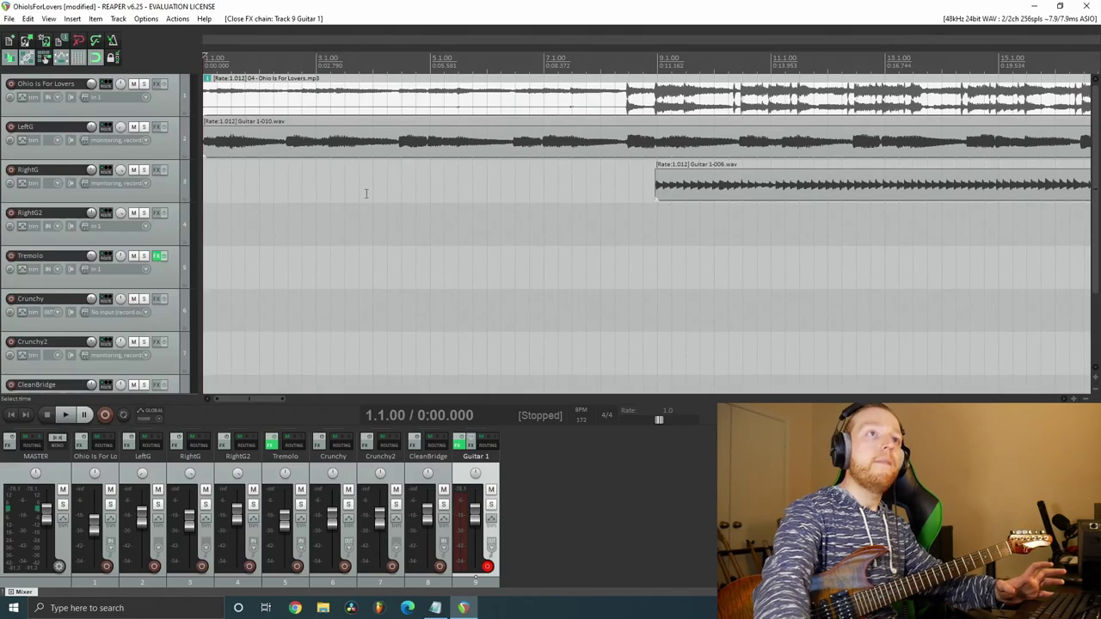
{"action": "left_click", "coordinate": [145, 85]}
{"action": "key", "text": "space"}
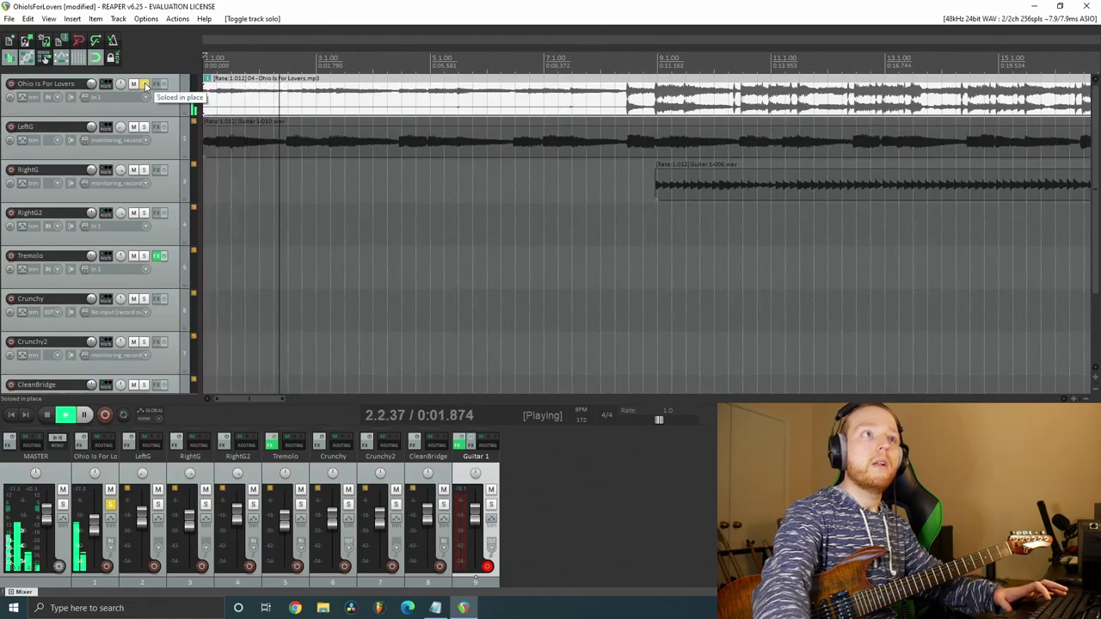
{"action": "key", "text": "space"}
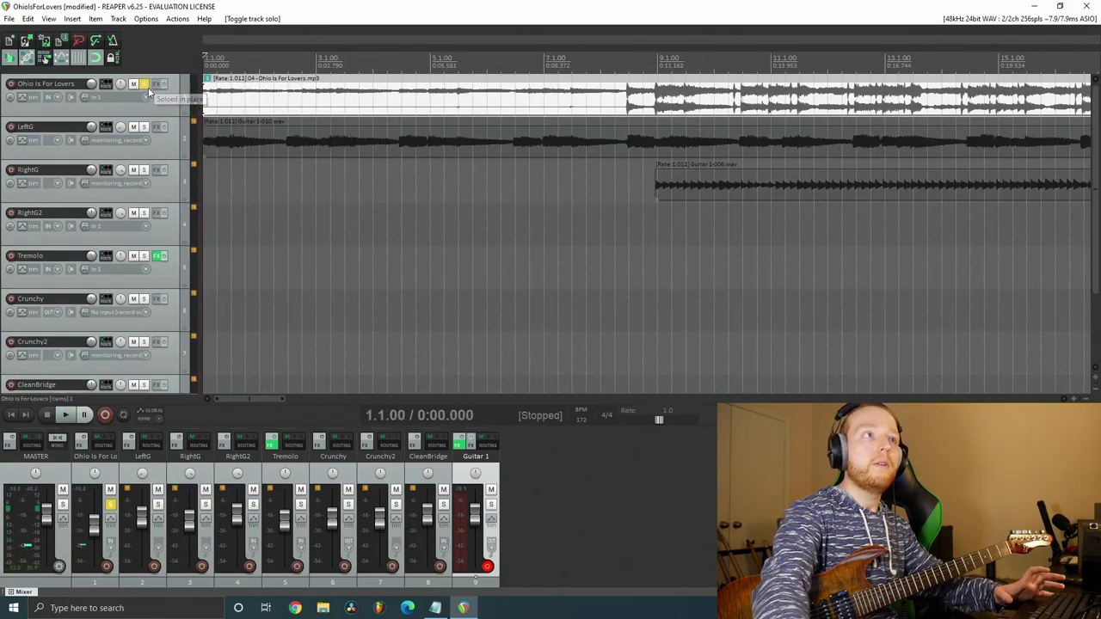
{"action": "left_click", "coordinate": [147, 85]}
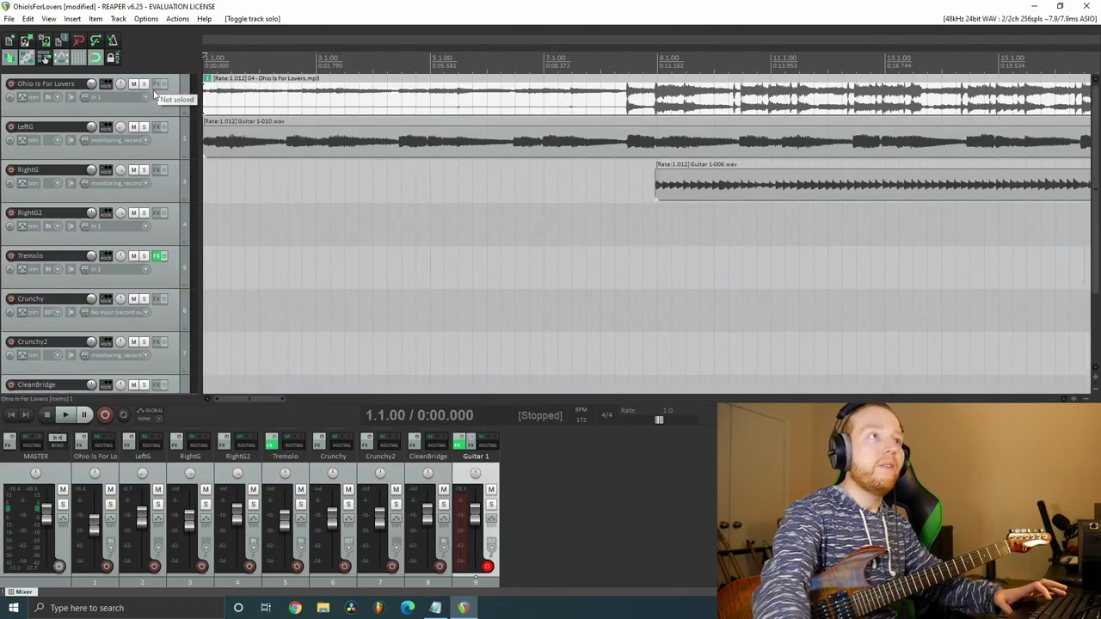
Solo the LeftG track, play its opening from the project start, and stop.
{"action": "left_click", "coordinate": [144, 127]}
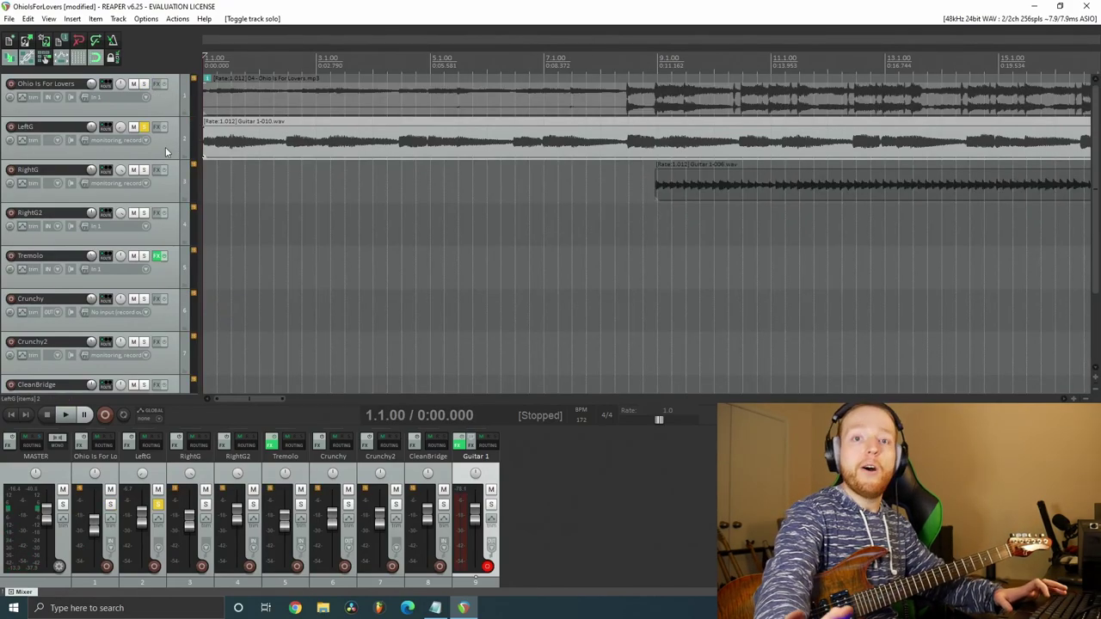
{"action": "key", "text": "space"}
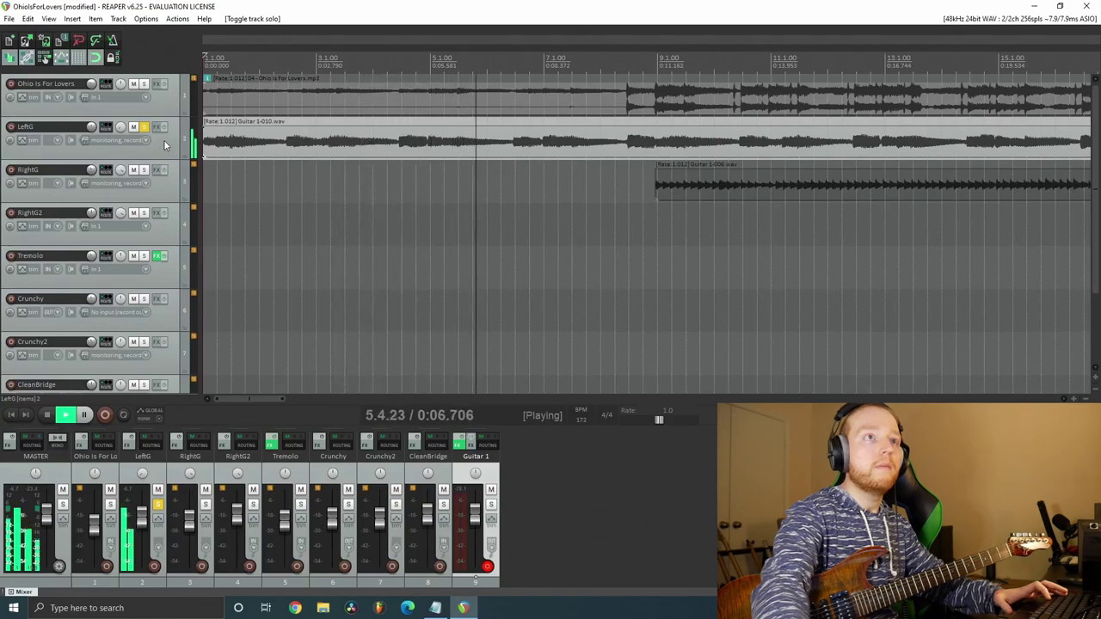
{"action": "key", "text": "space"}
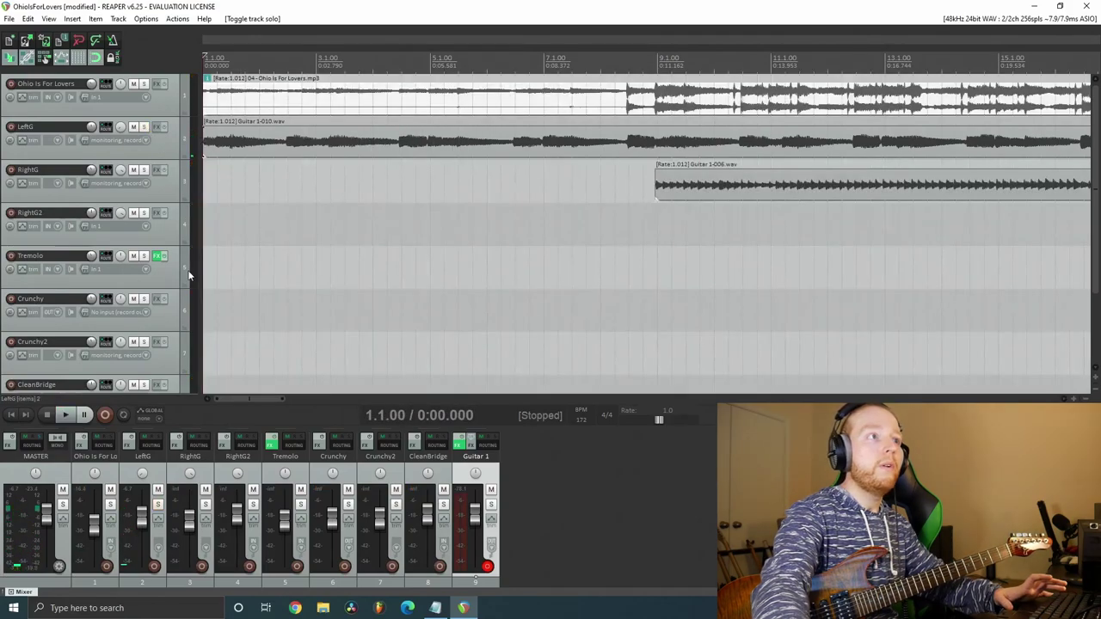
Bring up Archetype Nolly on the Guitar 1 track and load the OhioLeftG user preset.
{"action": "scroll", "coordinate": [178, 268], "scroll_direction": "down", "scroll_amount": 3}
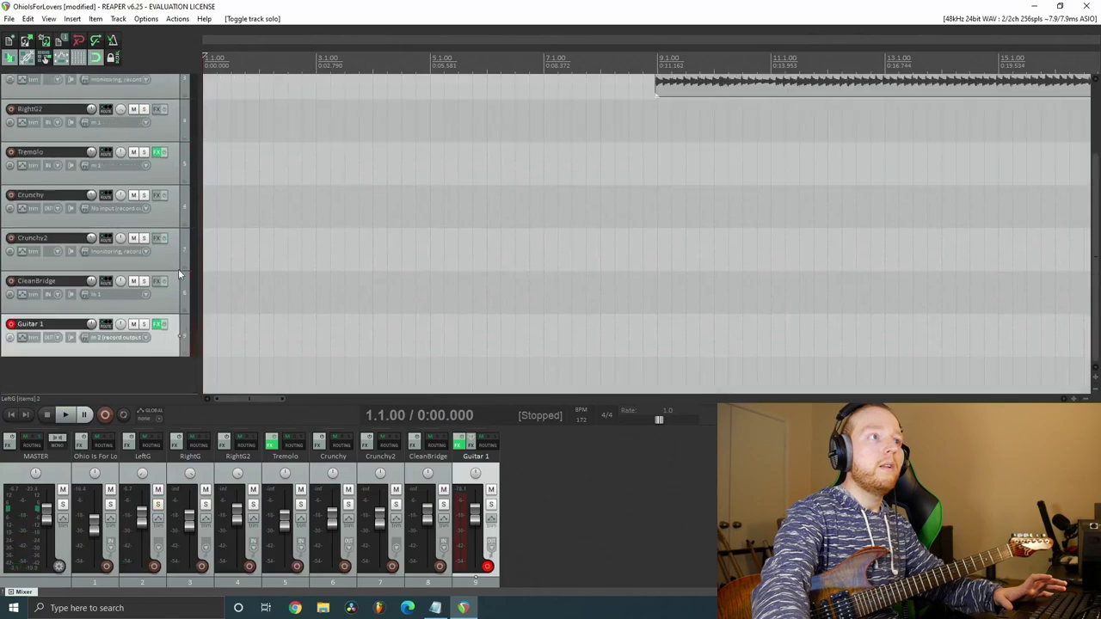
{"action": "left_click", "coordinate": [158, 325]}
{"action": "left_click_drag", "start_coordinate": [319, 228], "coordinate": [379, 140]}
{"action": "left_click", "coordinate": [633, 227]}
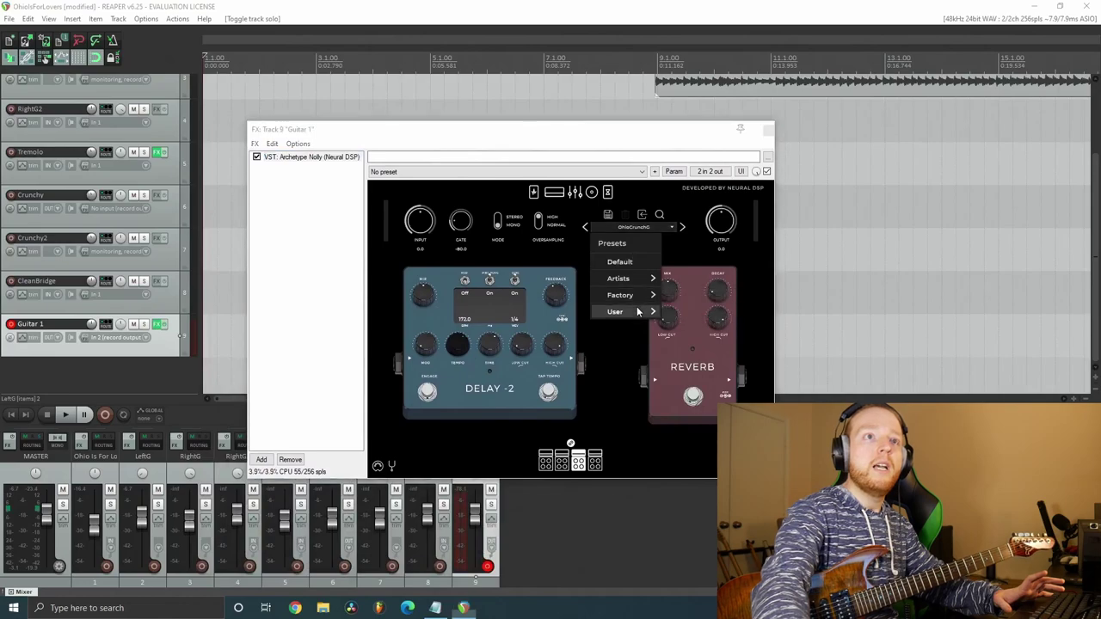
{"action": "mouse_move", "coordinate": [638, 311]}
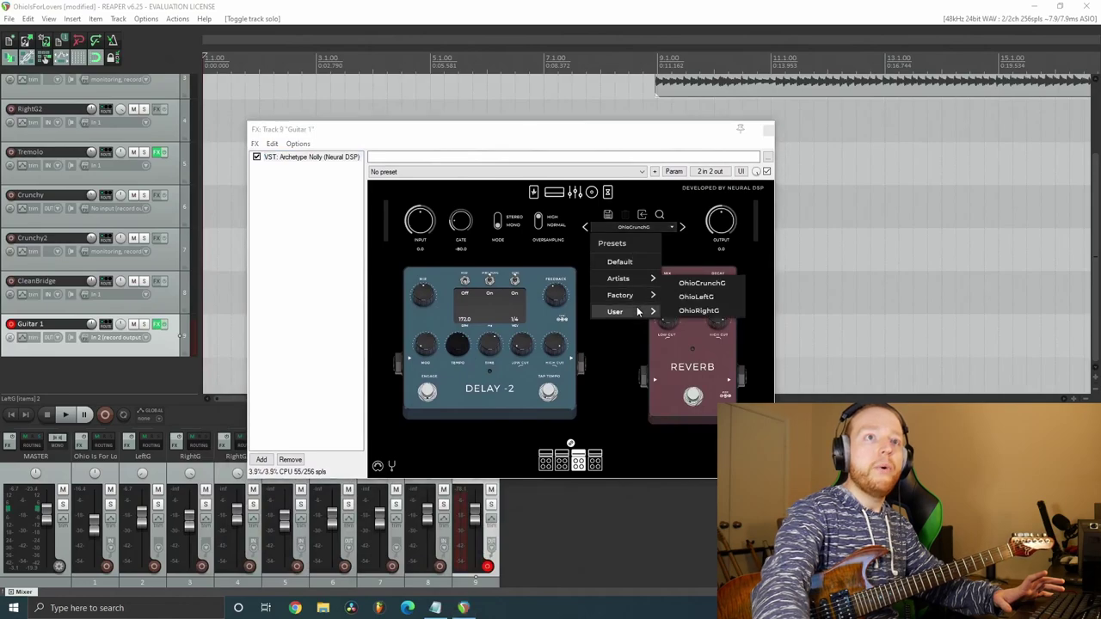
{"action": "left_click", "coordinate": [697, 301]}
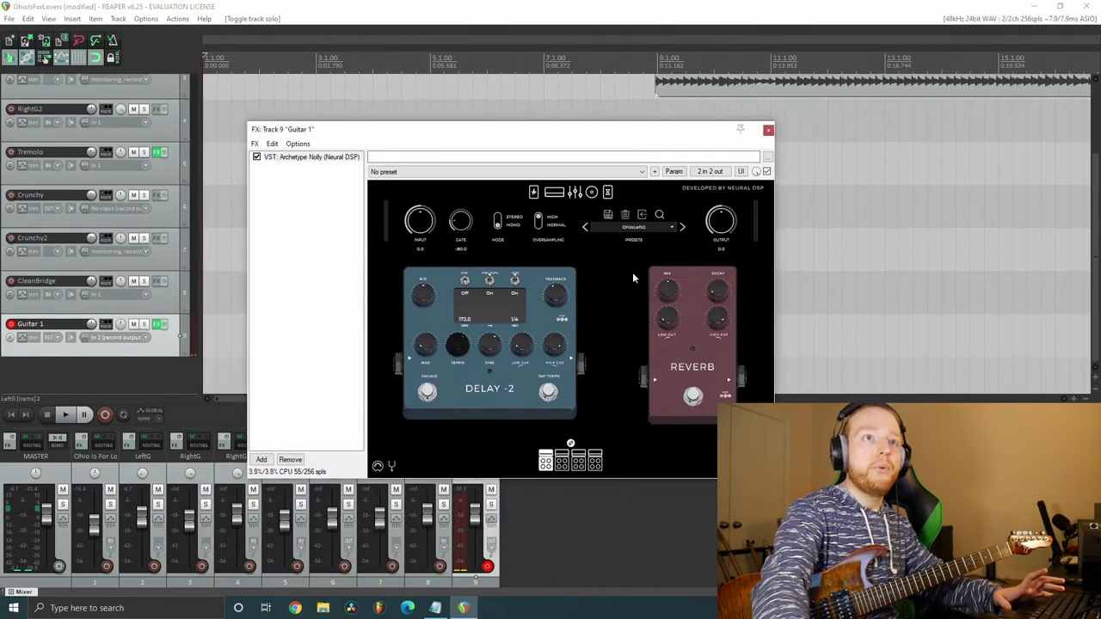
Examine the amp, pedal, and delay and reverb sections of the OhioLeftG preset.
{"action": "left_click", "coordinate": [583, 465]}
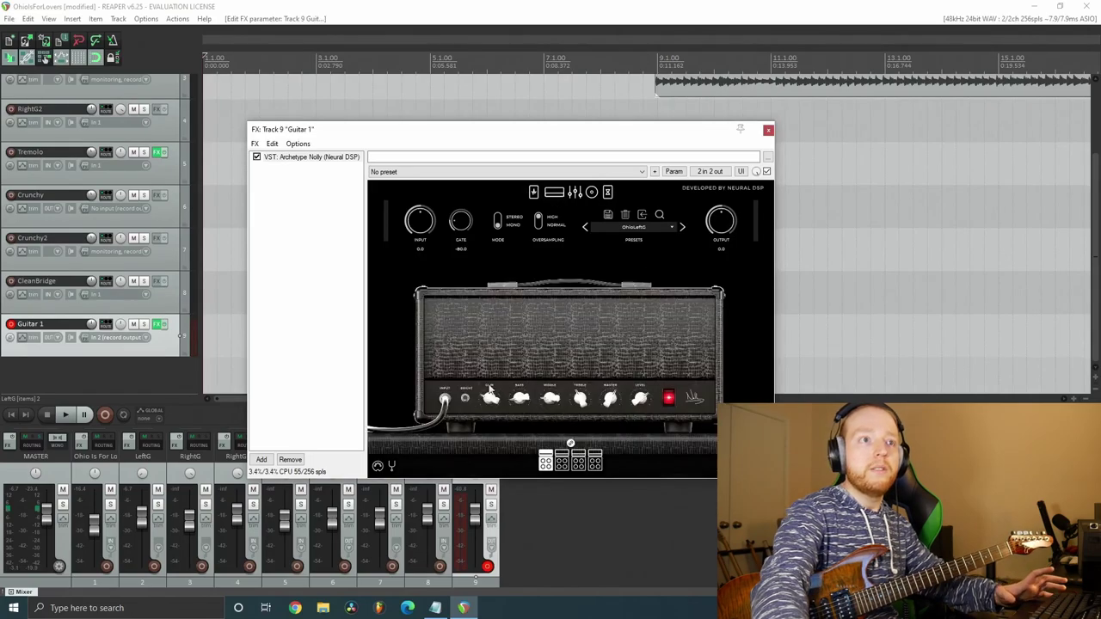
{"action": "left_click", "coordinate": [533, 191]}
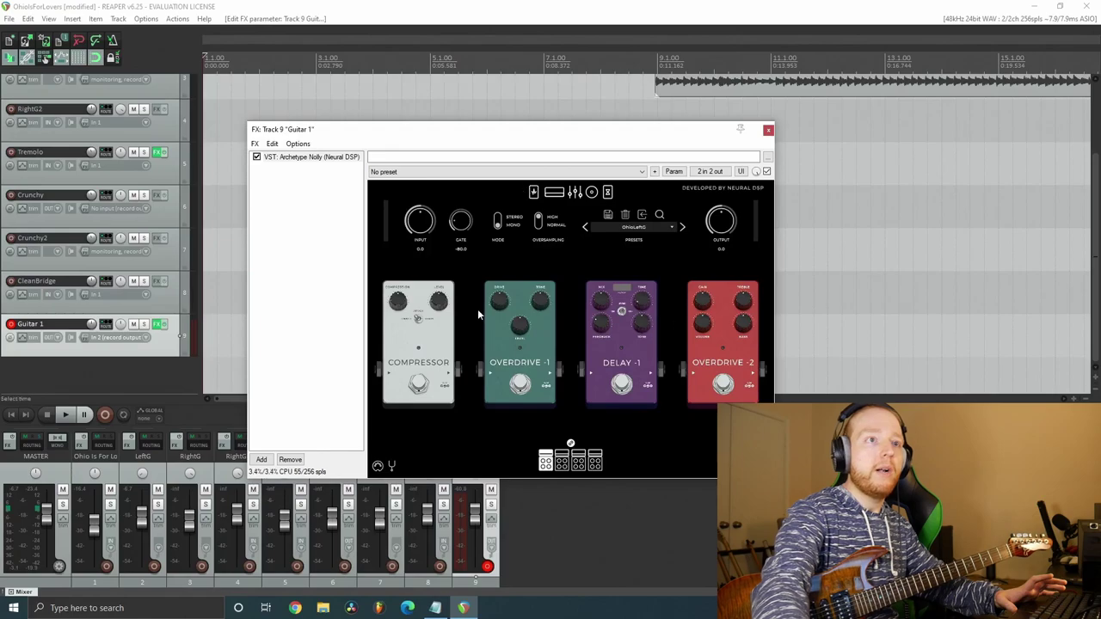
{"action": "left_click", "coordinate": [607, 191]}
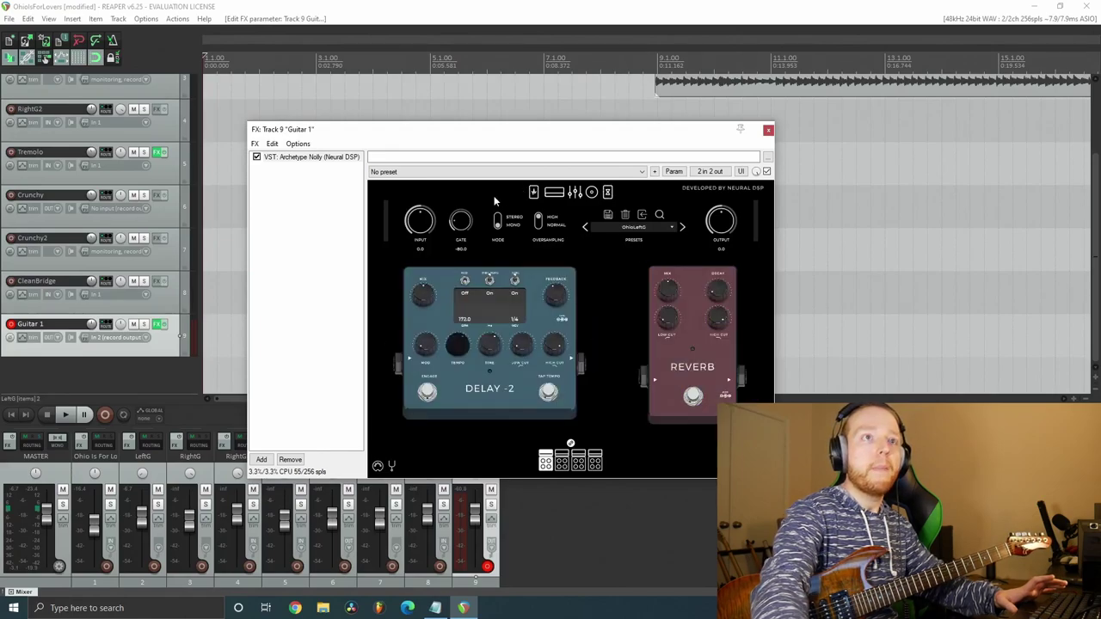
{"action": "left_click", "coordinate": [554, 191]}
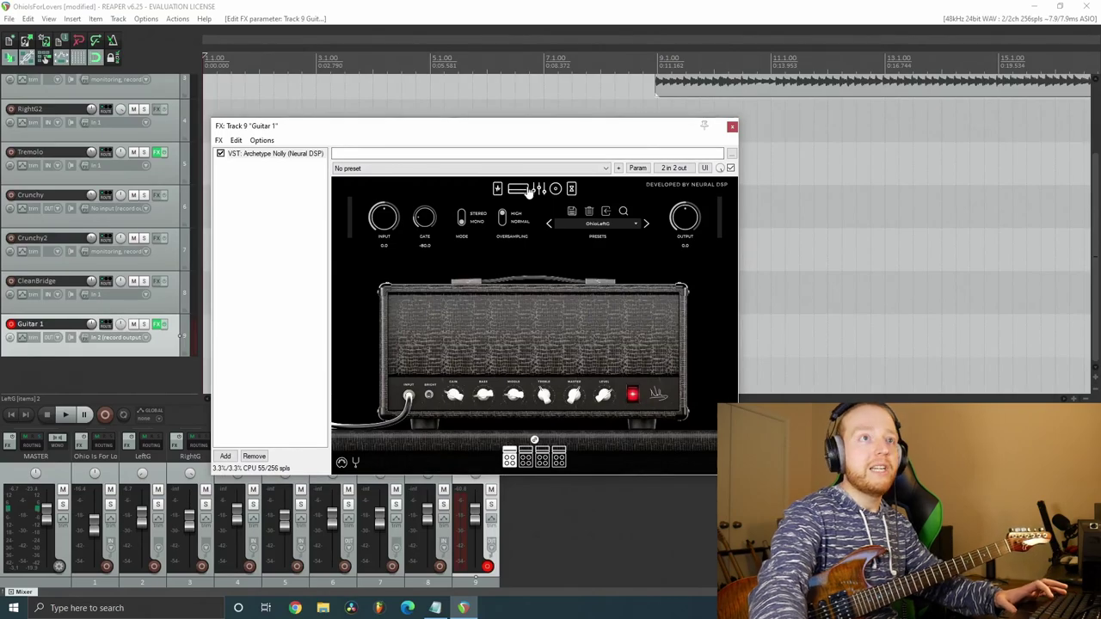
{"action": "left_click", "coordinate": [555, 189]}
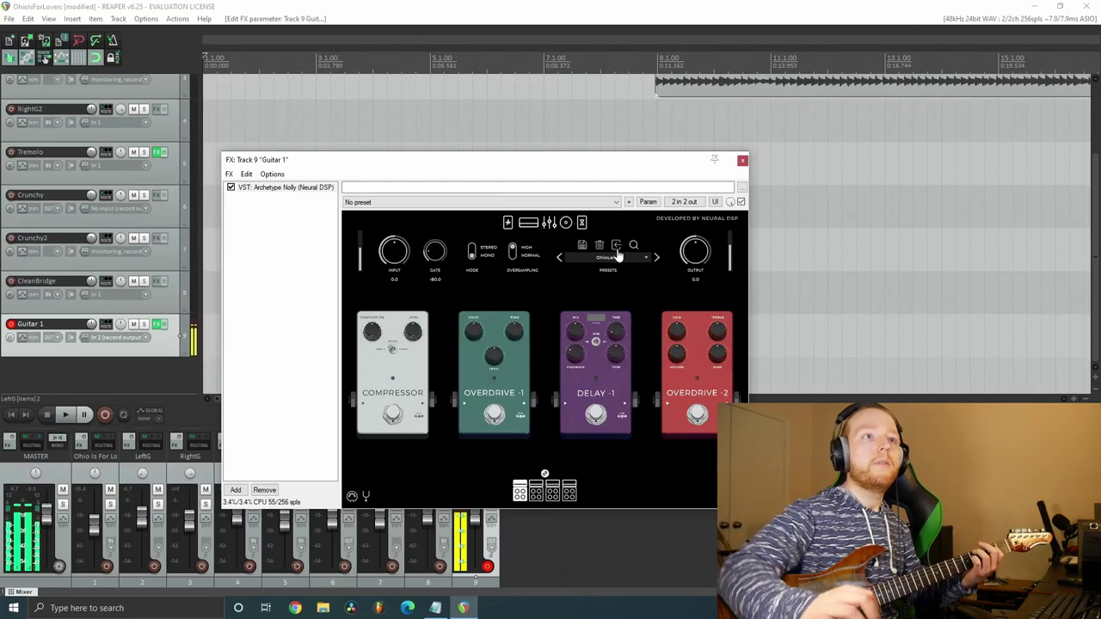
Load the OhioRightG user preset, show its amp settings, and switch back to OhioLeftG for comparison.
{"action": "left_click", "coordinate": [609, 257]}
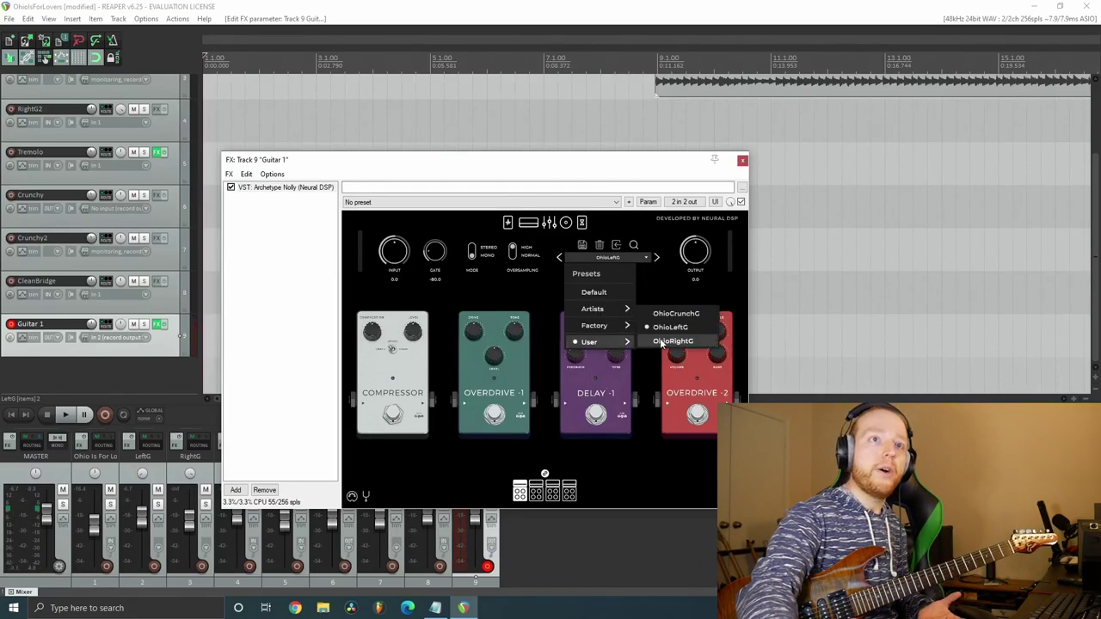
{"action": "left_click", "coordinate": [663, 341]}
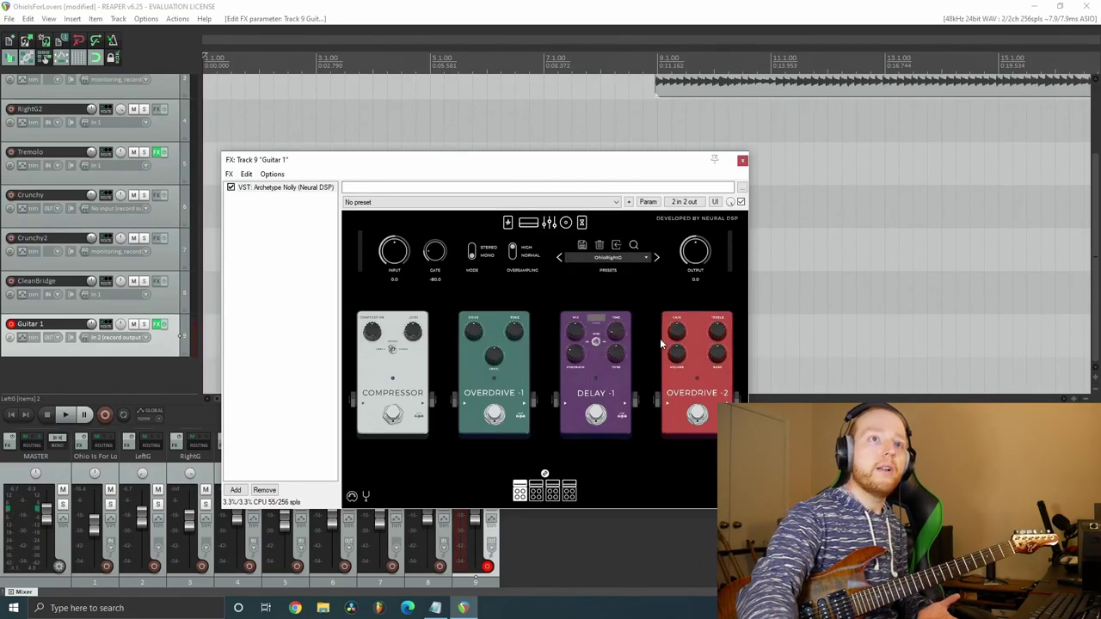
{"action": "left_click", "coordinate": [529, 224]}
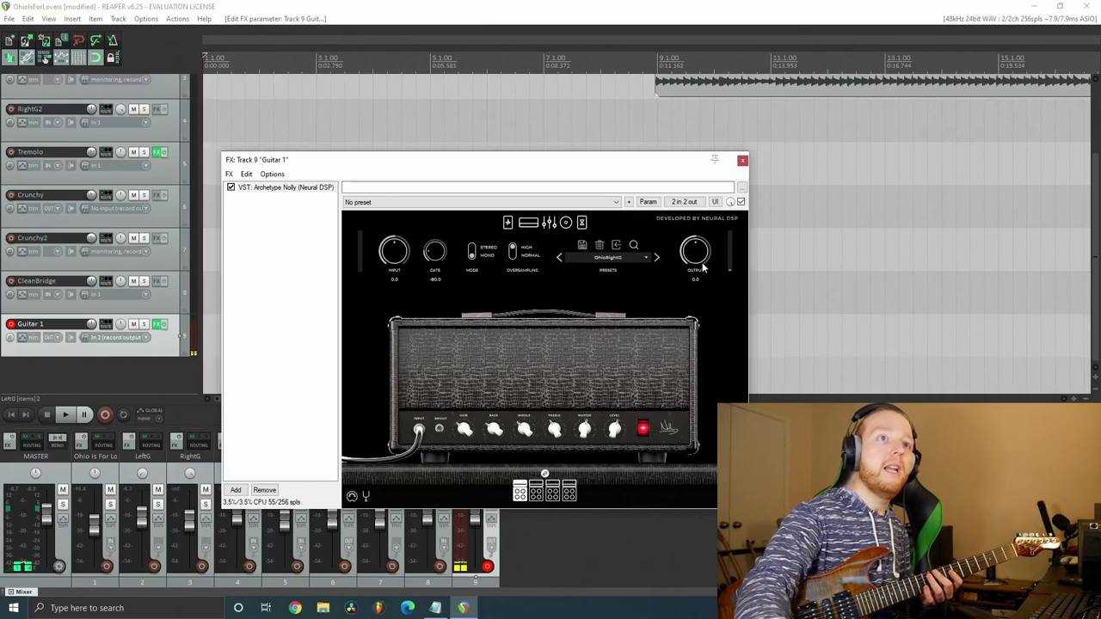
{"action": "left_click", "coordinate": [645, 258]}
{"action": "mouse_move", "coordinate": [602, 341]}
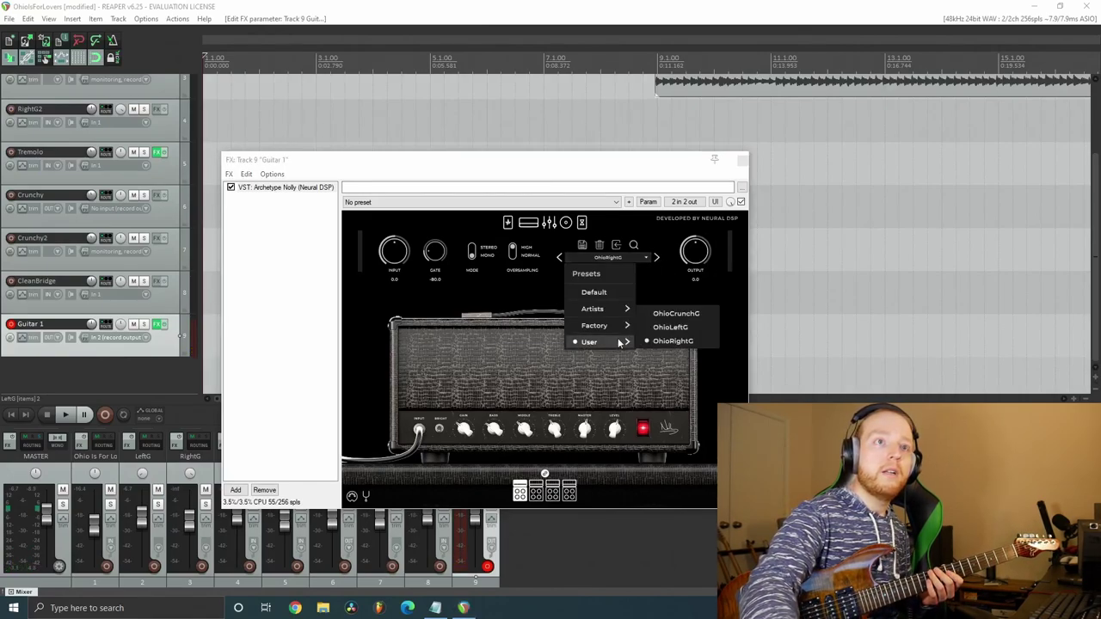
{"action": "left_click", "coordinate": [675, 328]}
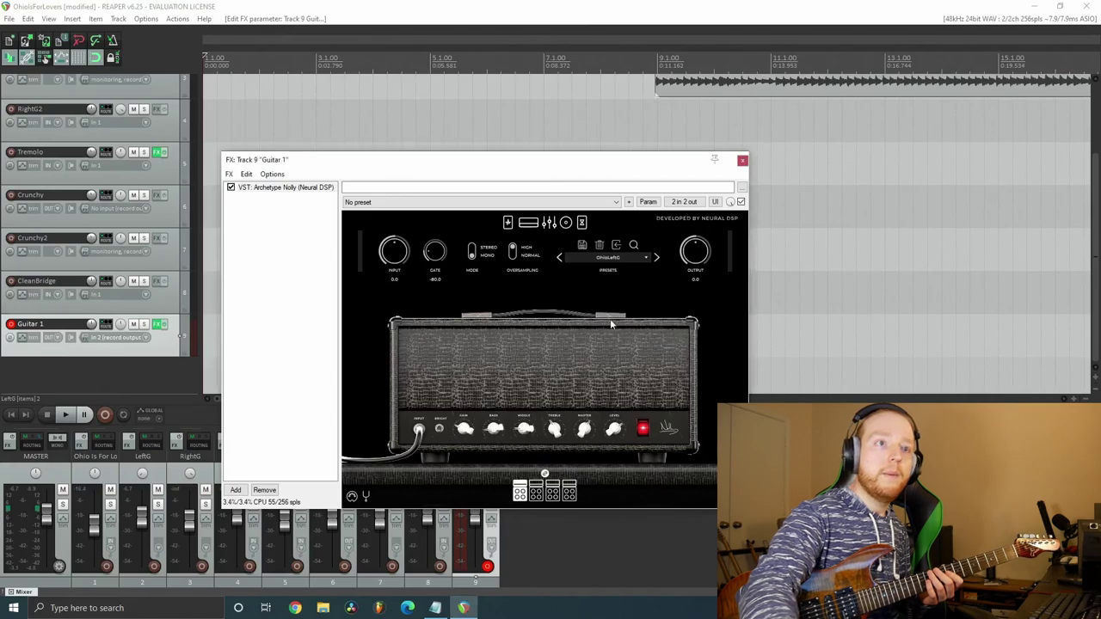
Reload the OhioRightG user preset and view its pedal section and its delay and reverb section.
{"action": "left_click", "coordinate": [643, 257]}
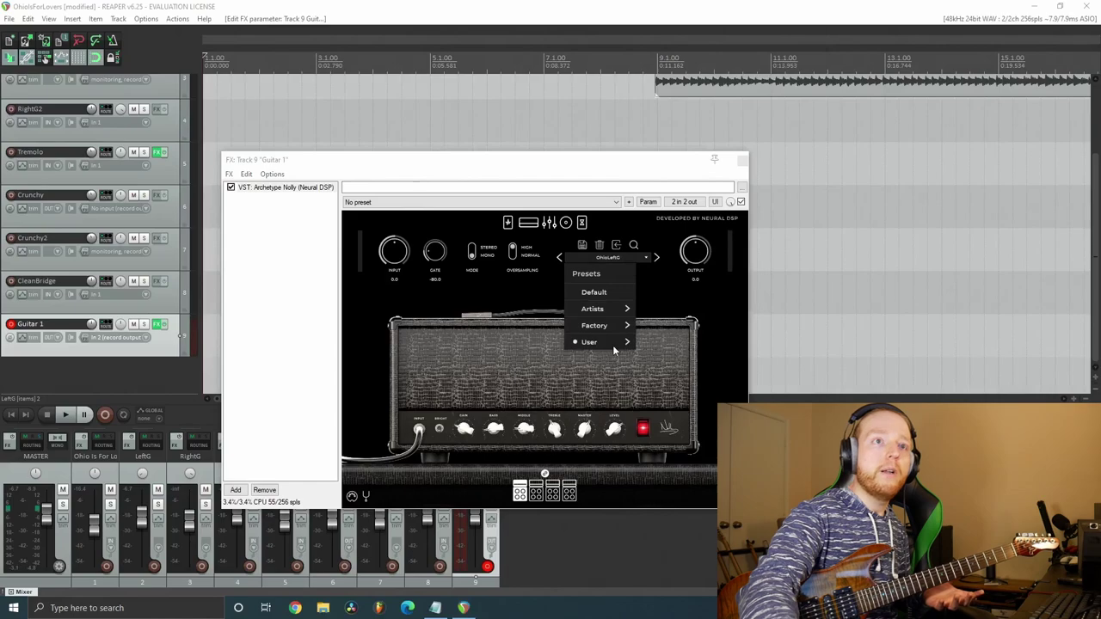
{"action": "mouse_move", "coordinate": [612, 345]}
{"action": "left_click", "coordinate": [660, 342]}
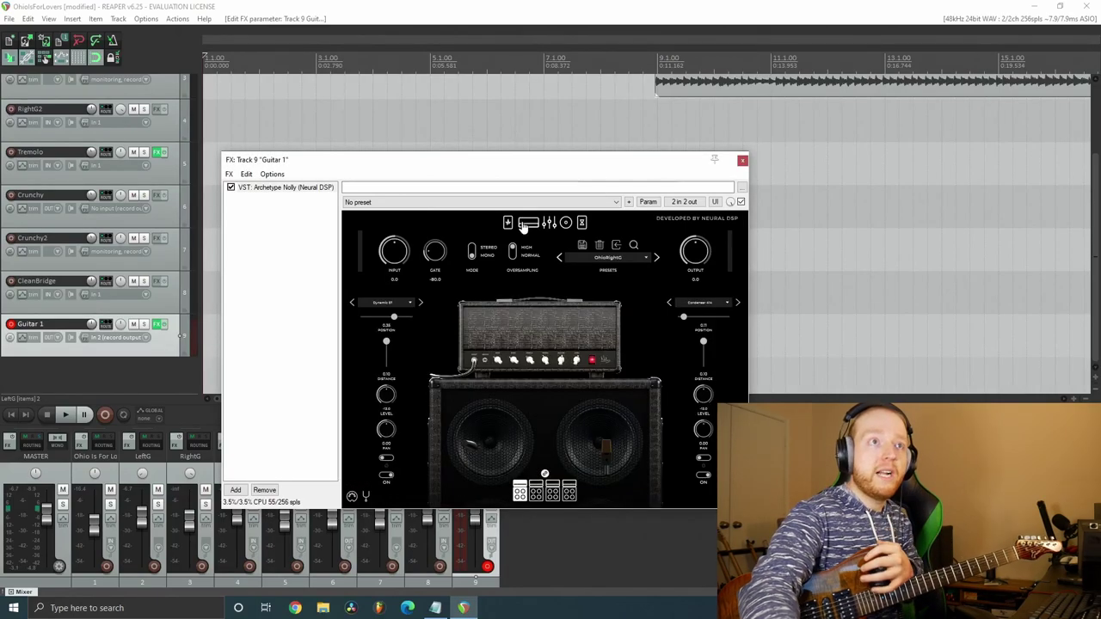
{"action": "left_click", "coordinate": [508, 222]}
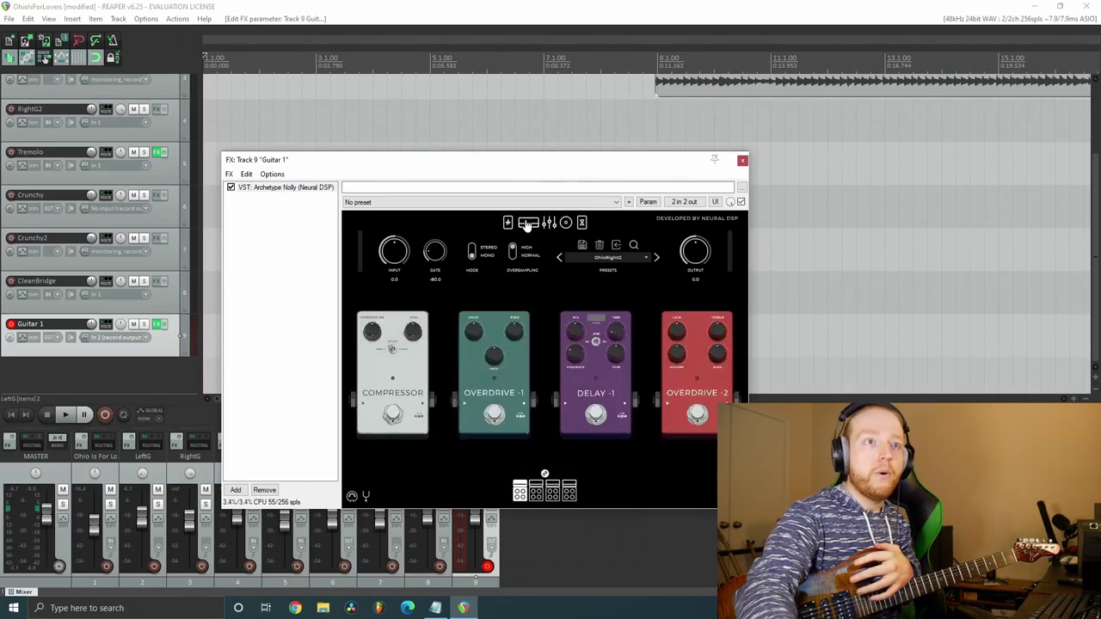
{"action": "left_click", "coordinate": [582, 223]}
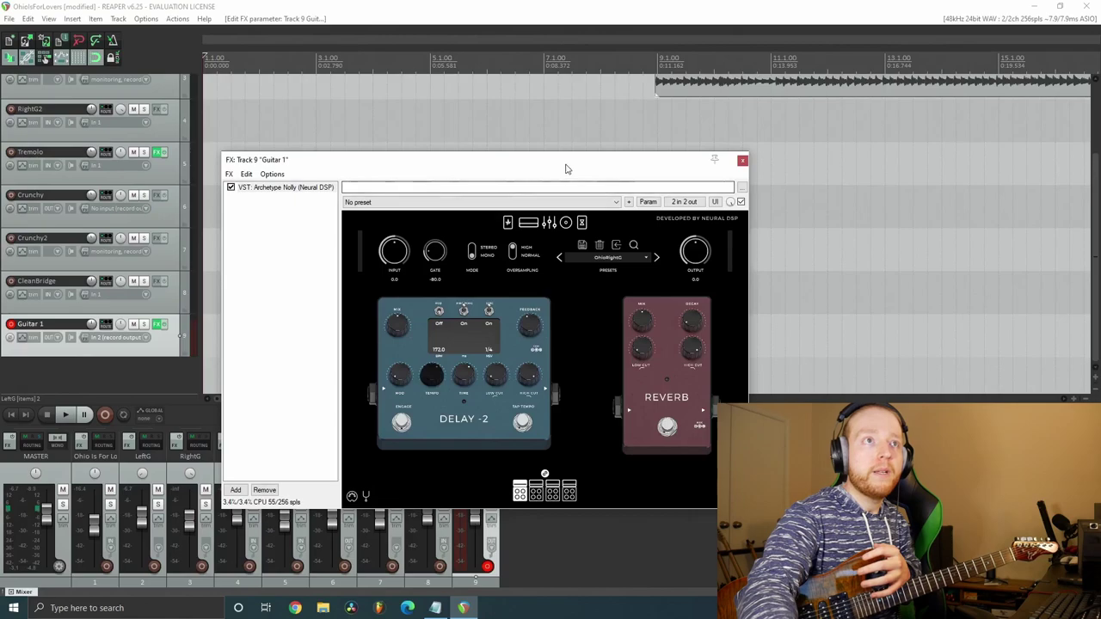
Load the OhioCrunchG user preset in the plug-in and show its amp head.
{"action": "left_click_drag", "start_coordinate": [567, 163], "coordinate": [590, 180]}
{"action": "left_click", "coordinate": [633, 273]}
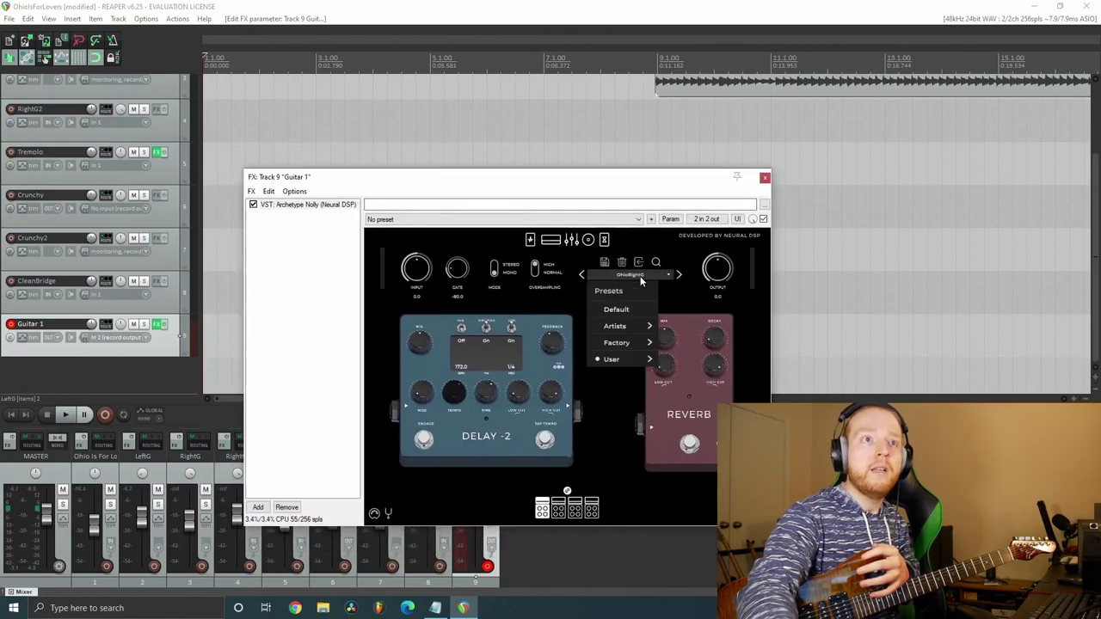
{"action": "mouse_move", "coordinate": [640, 359]}
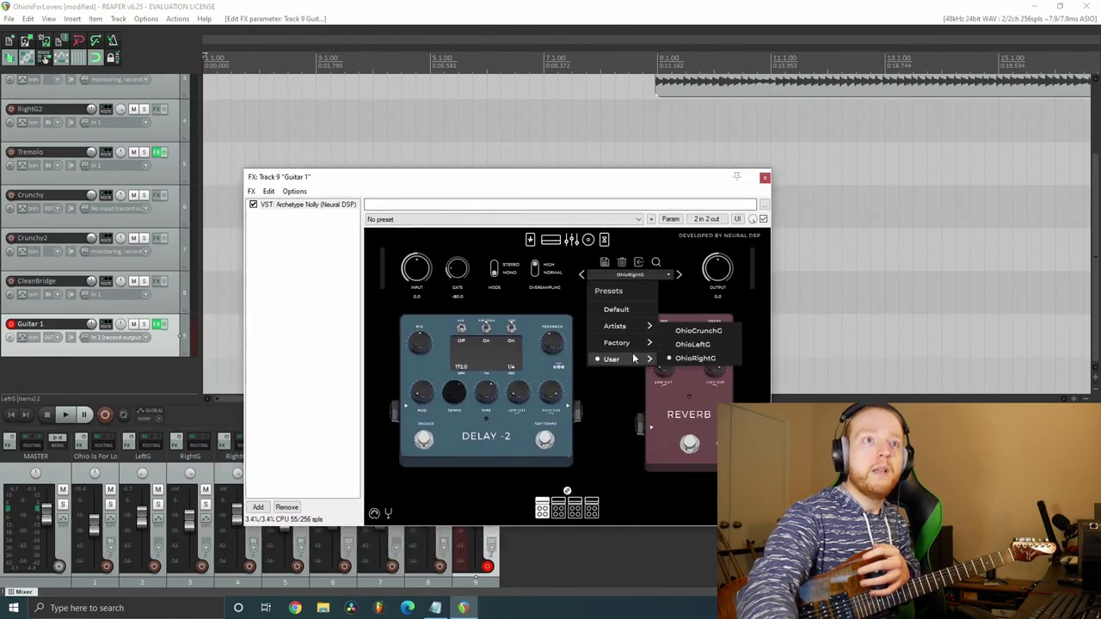
{"action": "left_click", "coordinate": [699, 331]}
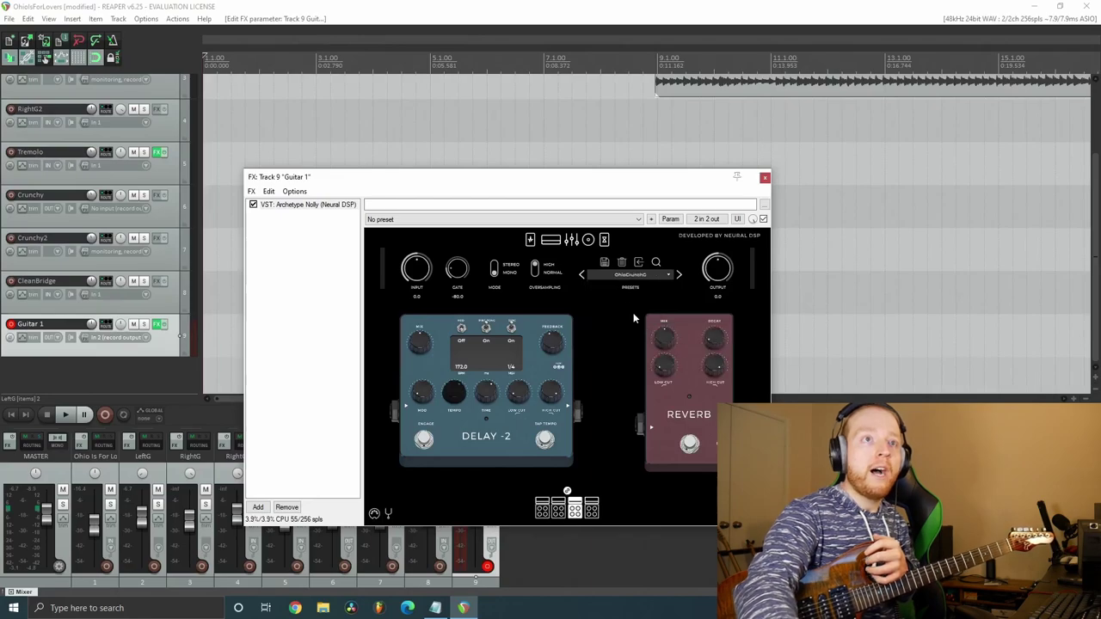
{"action": "left_click", "coordinate": [550, 239]}
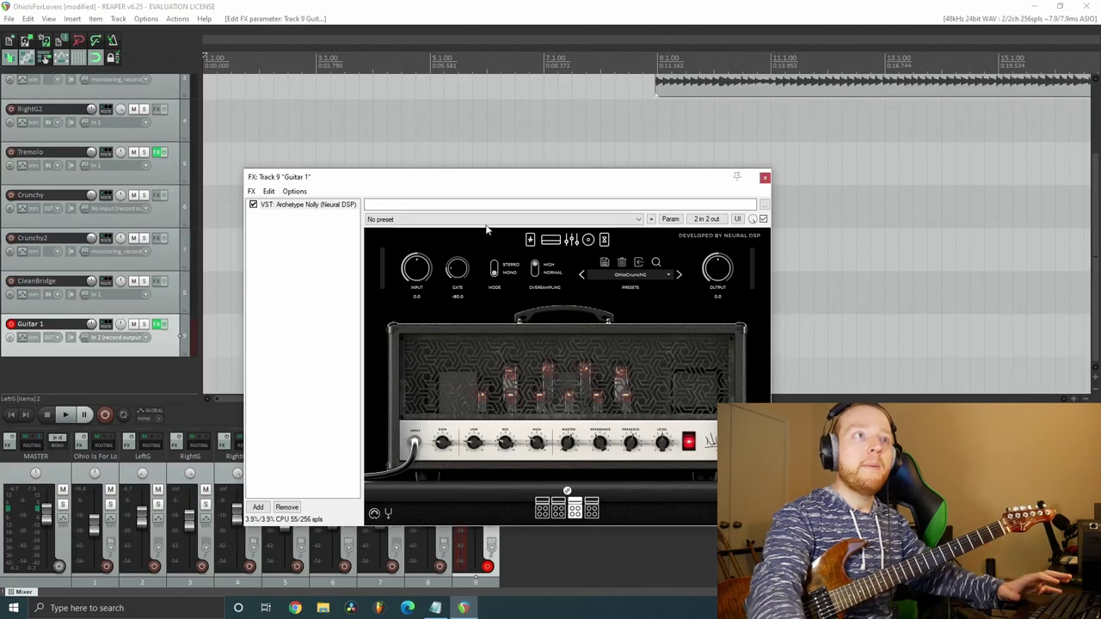
Move the plug-in window below the tracks, place the edit cursor near bar 33 where the crunchy guitars enter, and play back.
{"action": "left_click_drag", "start_coordinate": [385, 180], "coordinate": [519, 368]}
{"action": "scroll", "coordinate": [849, 262], "scroll_direction": "down", "scroll_amount": 6}
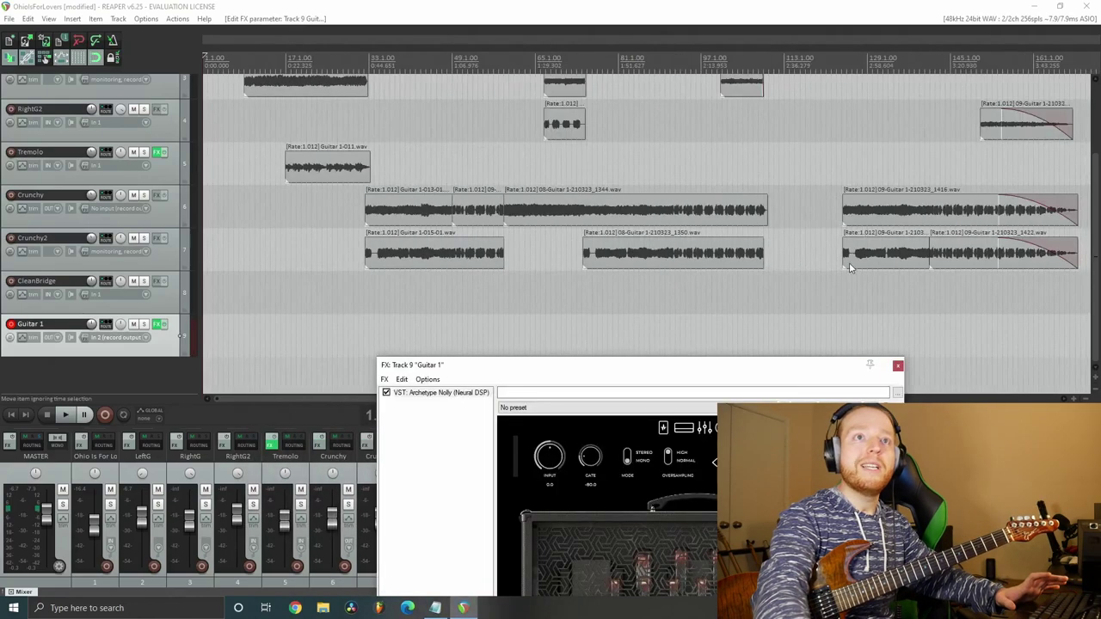
{"action": "left_click", "coordinate": [368, 60]}
{"action": "scroll", "coordinate": [636, 215], "scroll_direction": "up", "scroll_amount": 4}
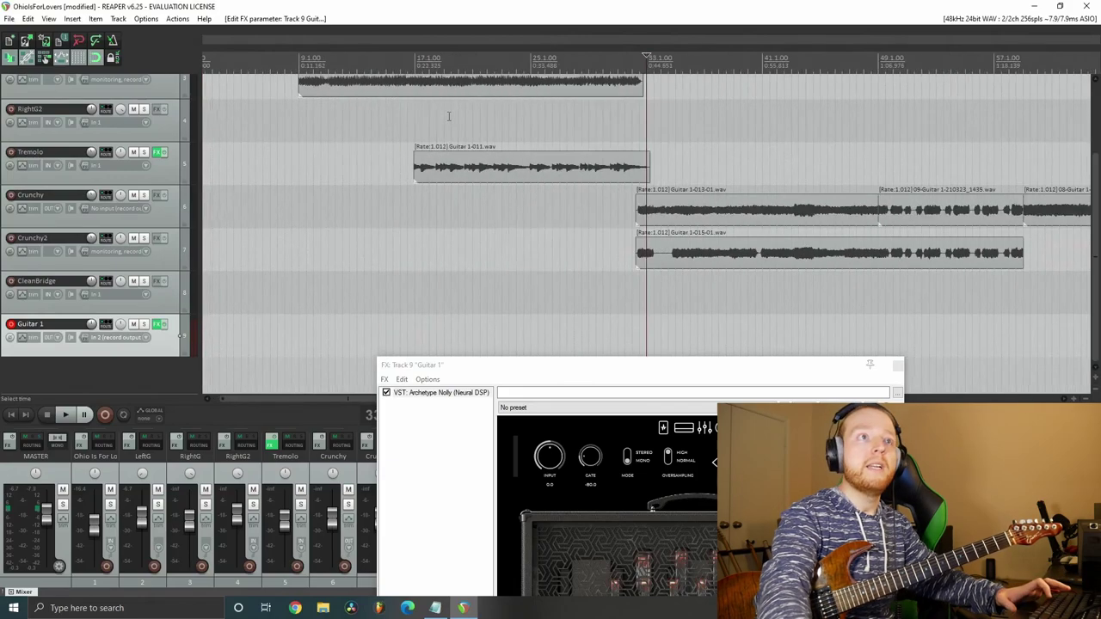
{"action": "key", "text": "space"}
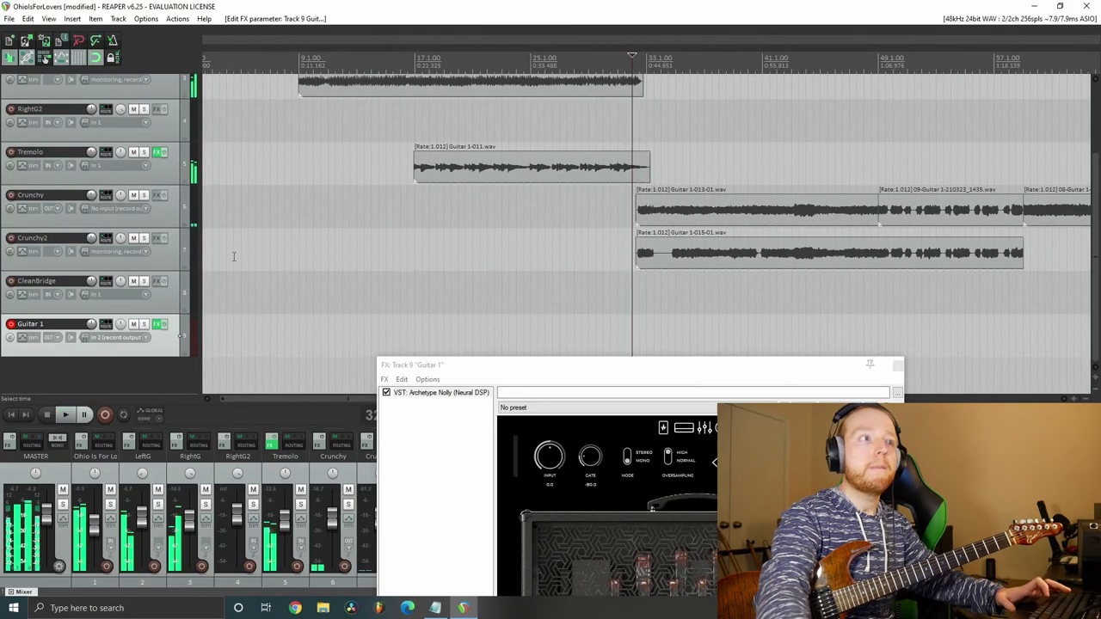
Solo the Crunchy2 and Crunchy tracks and play them back from the edit cursor.
{"action": "left_click", "coordinate": [144, 239]}
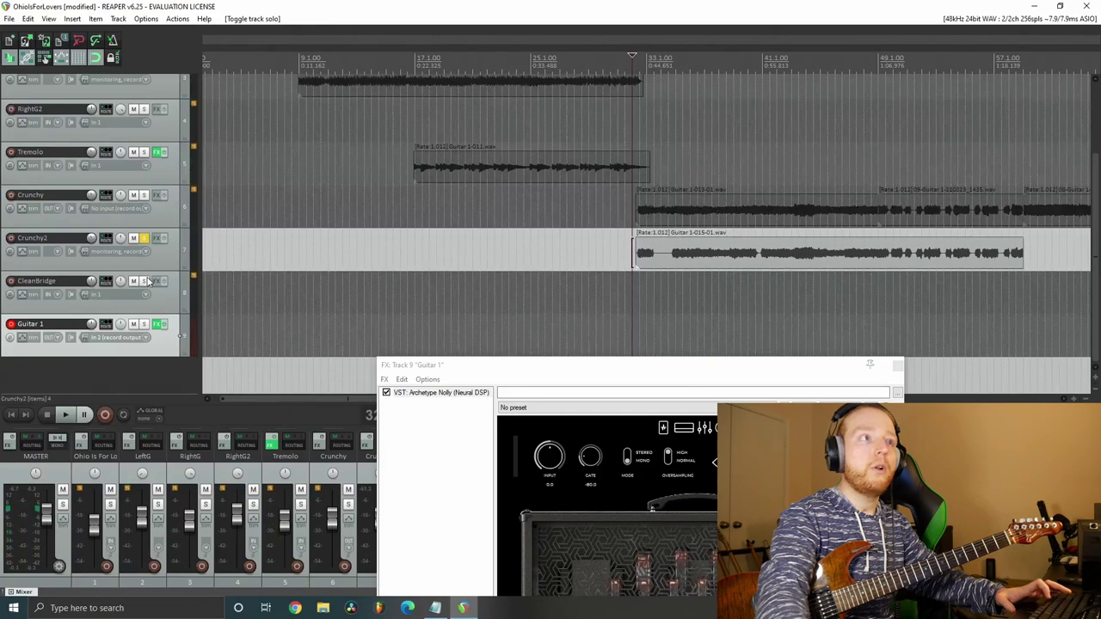
{"action": "key", "text": "space"}
{"action": "left_click", "coordinate": [146, 196]}
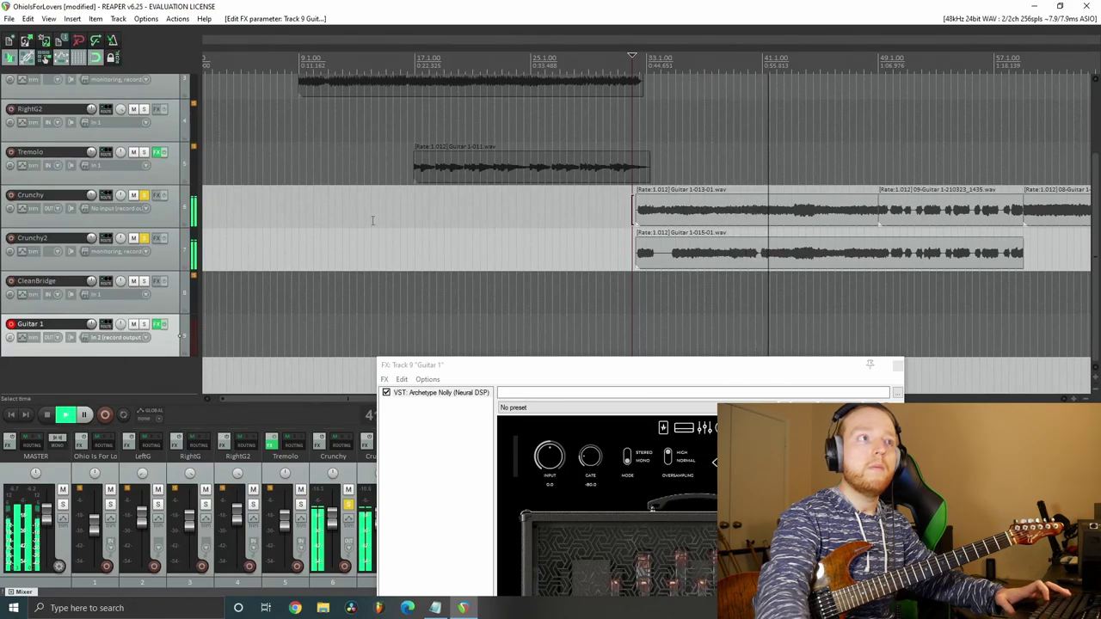
Unsolo the Crunchy and Crunchy2 tracks with playback stopped, and close the Guitar 1 effects window.
{"action": "left_click", "coordinate": [145, 196]}
{"action": "key", "text": "space"}
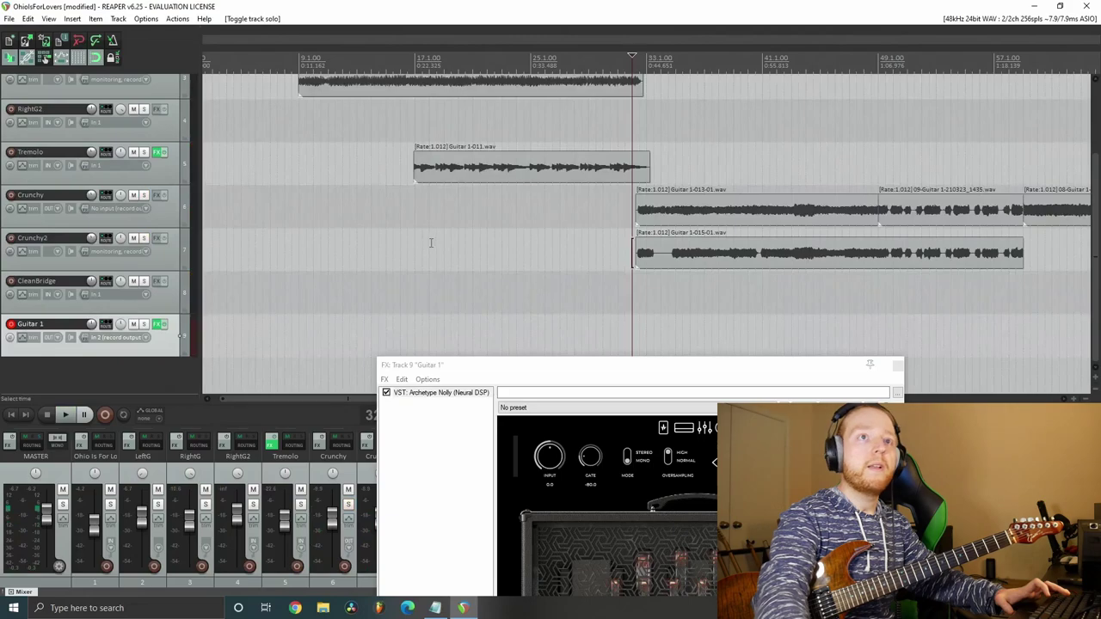
{"action": "scroll", "coordinate": [431, 244], "scroll_direction": "up", "scroll_amount": 2}
{"action": "scroll", "coordinate": [430, 244], "scroll_direction": "down", "scroll_amount": 4}
{"action": "scroll", "coordinate": [116, 219], "scroll_direction": "up", "scroll_amount": 3}
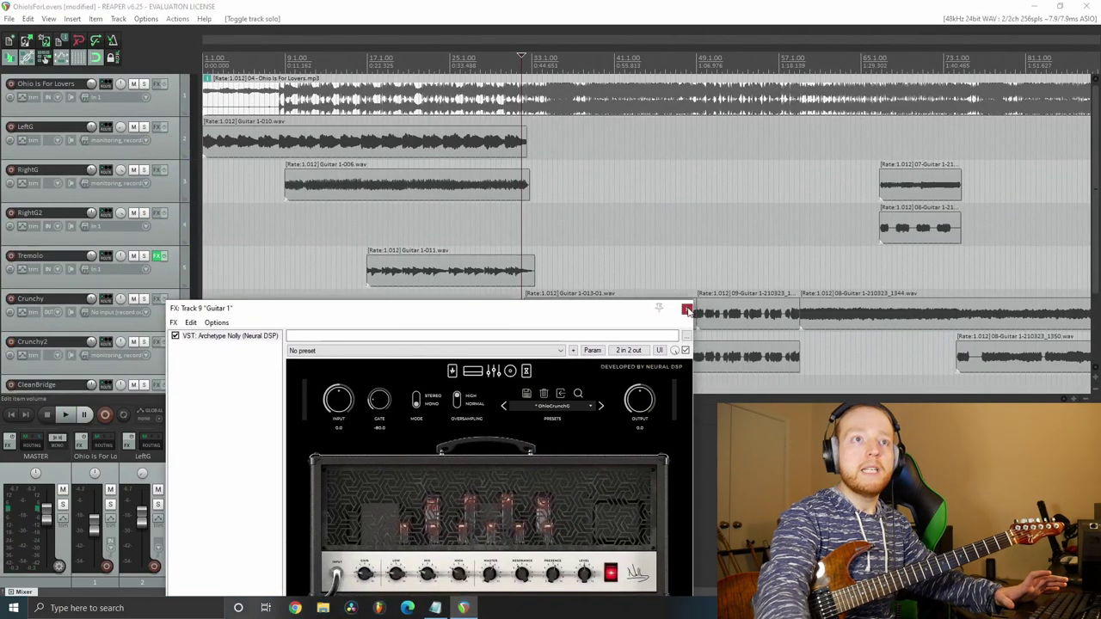
{"action": "left_click", "coordinate": [686, 310]}
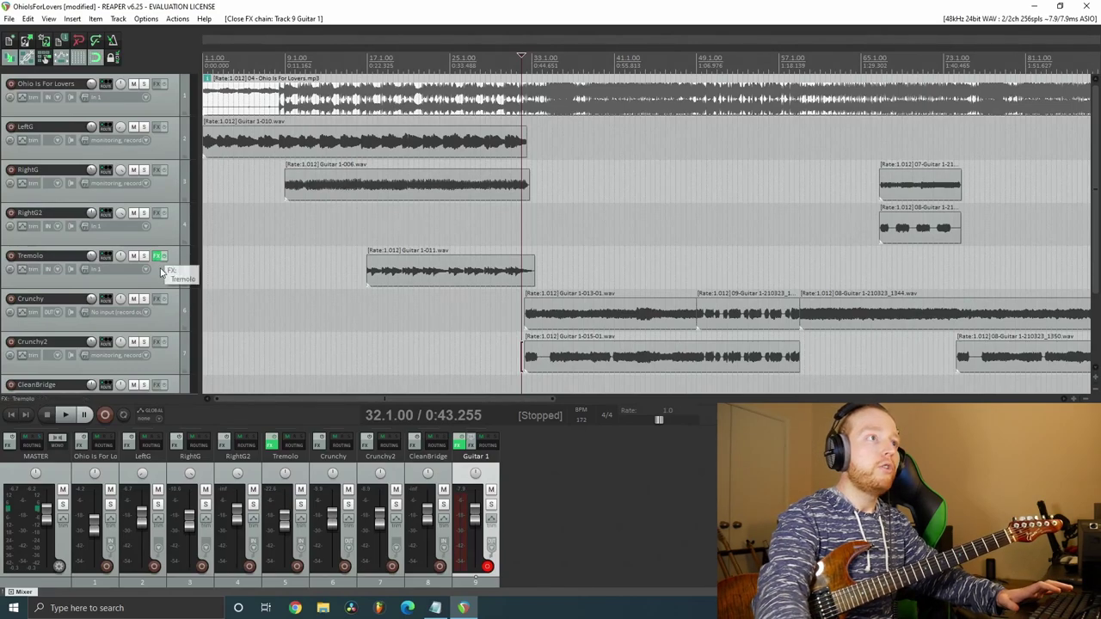
Lower the Ohio Is For Lovers track's volume slightly and play the mix from the project start to check the balance.
{"action": "scroll", "coordinate": [161, 273], "scroll_direction": "down", "scroll_amount": 3}
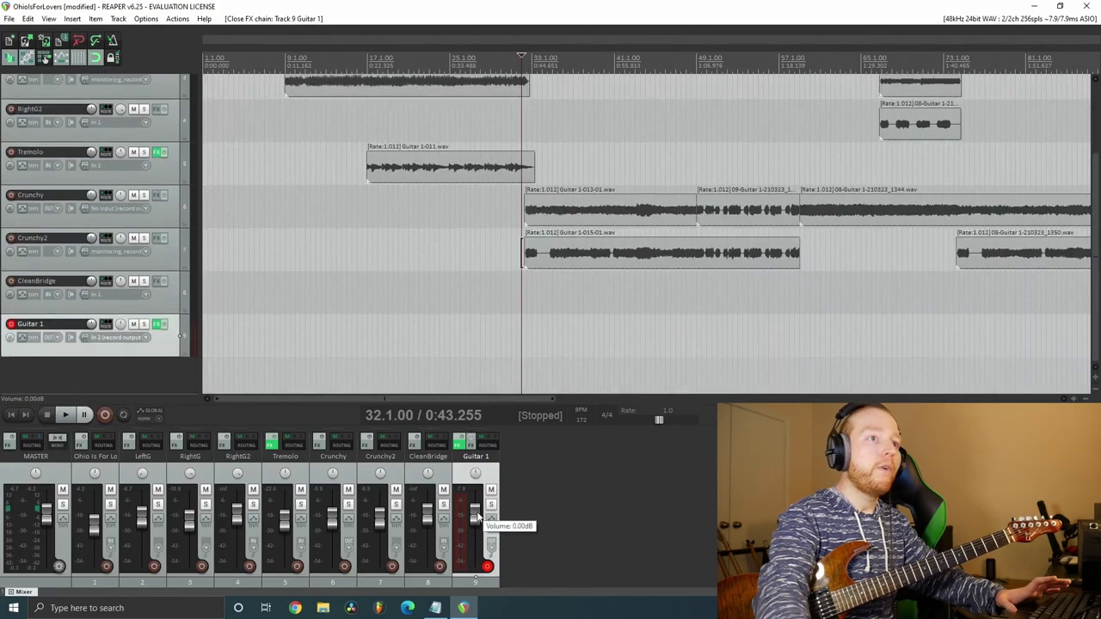
{"action": "scroll", "coordinate": [289, 297], "scroll_direction": "up", "scroll_amount": 2}
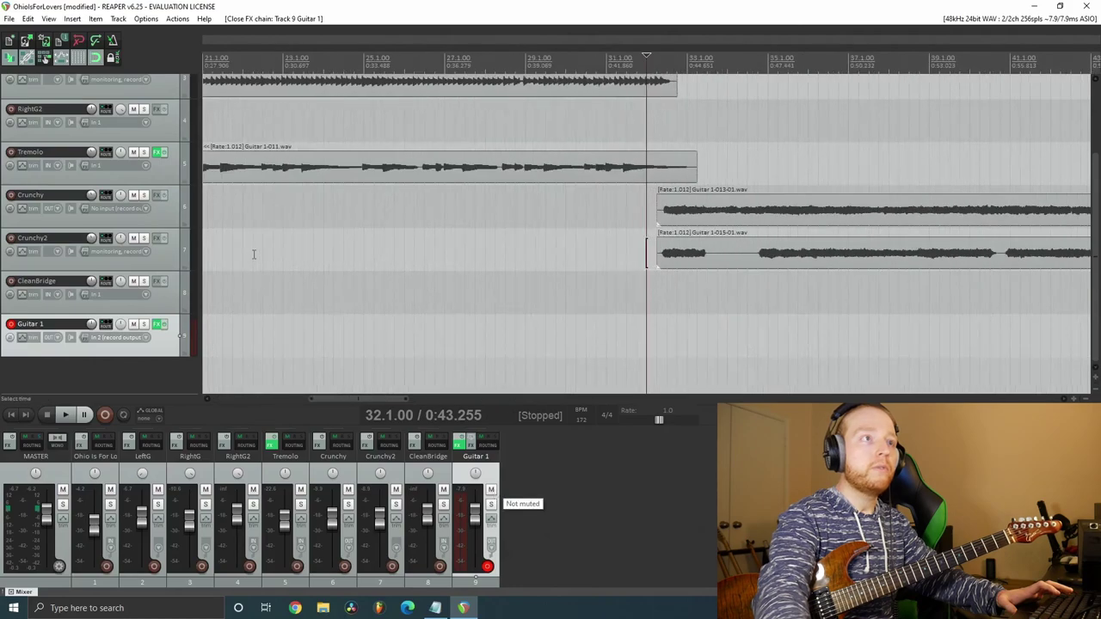
{"action": "scroll", "coordinate": [253, 253], "scroll_direction": "down", "scroll_amount": 4}
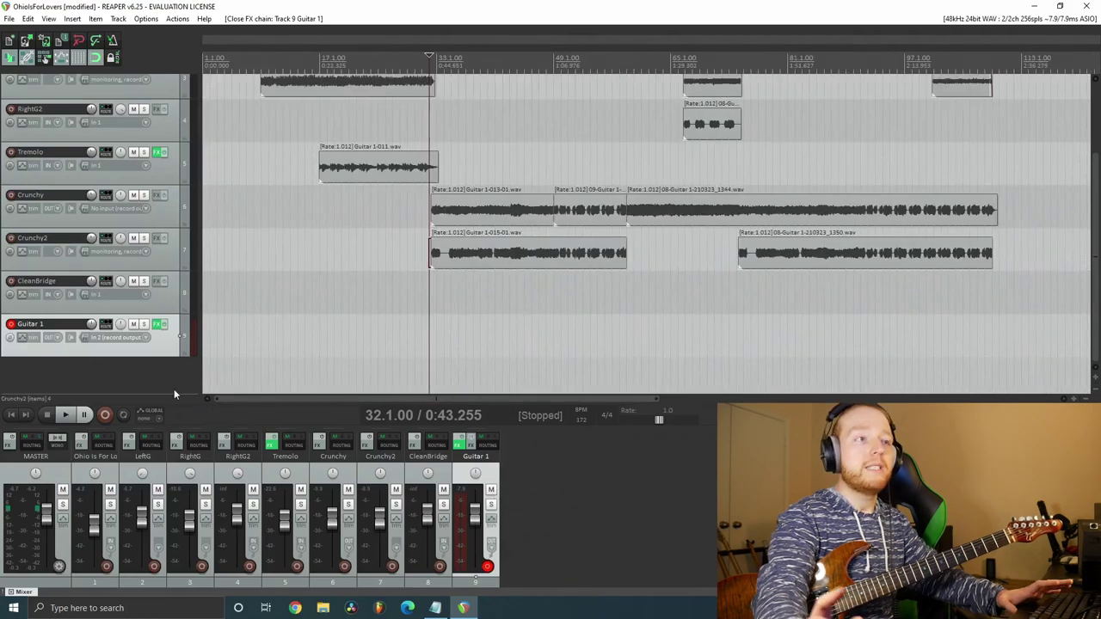
{"action": "mouse_move", "coordinate": [95, 521]}
{"action": "left_mouse_down"}
{"action": "mouse_move", "coordinate": [103, 546]}
{"action": "mouse_move", "coordinate": [129, 535]}
{"action": "mouse_move", "coordinate": [89, 555]}
{"action": "mouse_move", "coordinate": [100, 539]}
{"action": "left_mouse_up"}
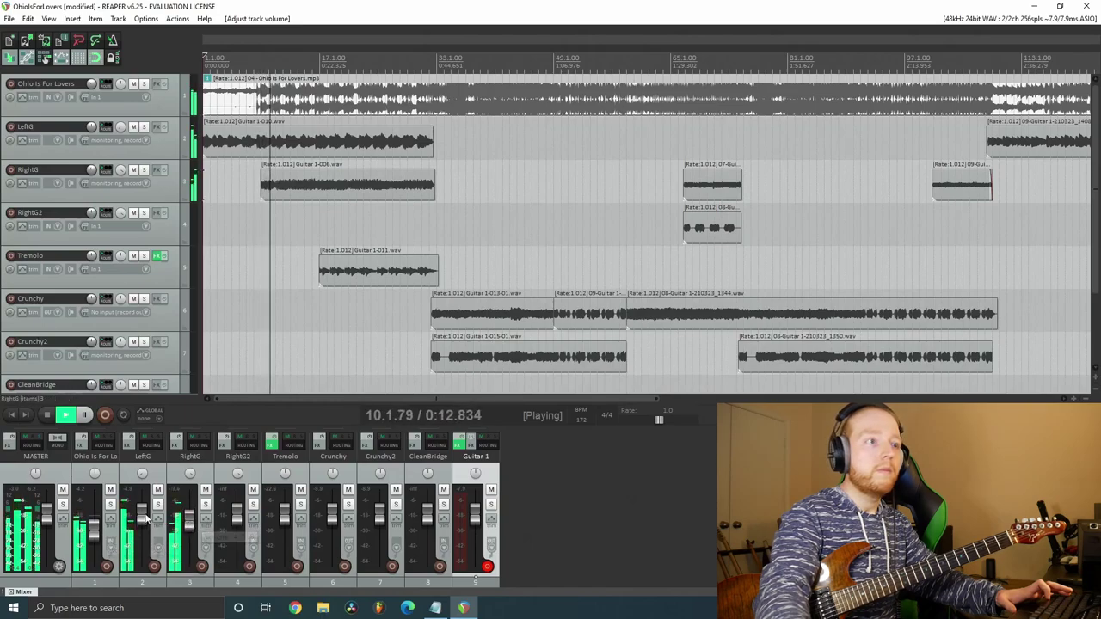
{"action": "key", "text": "space"}
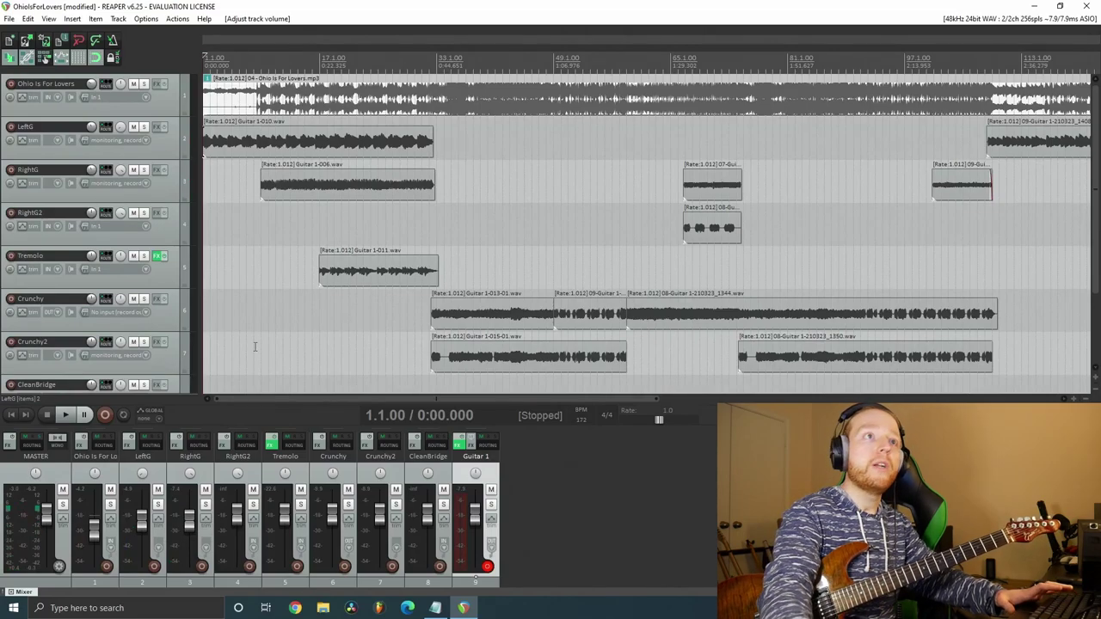
Play the mix from about bar 67, where the second RightG item and the first RightG2 item begin.
{"action": "scroll", "coordinate": [439, 220], "scroll_direction": "down", "scroll_amount": 3}
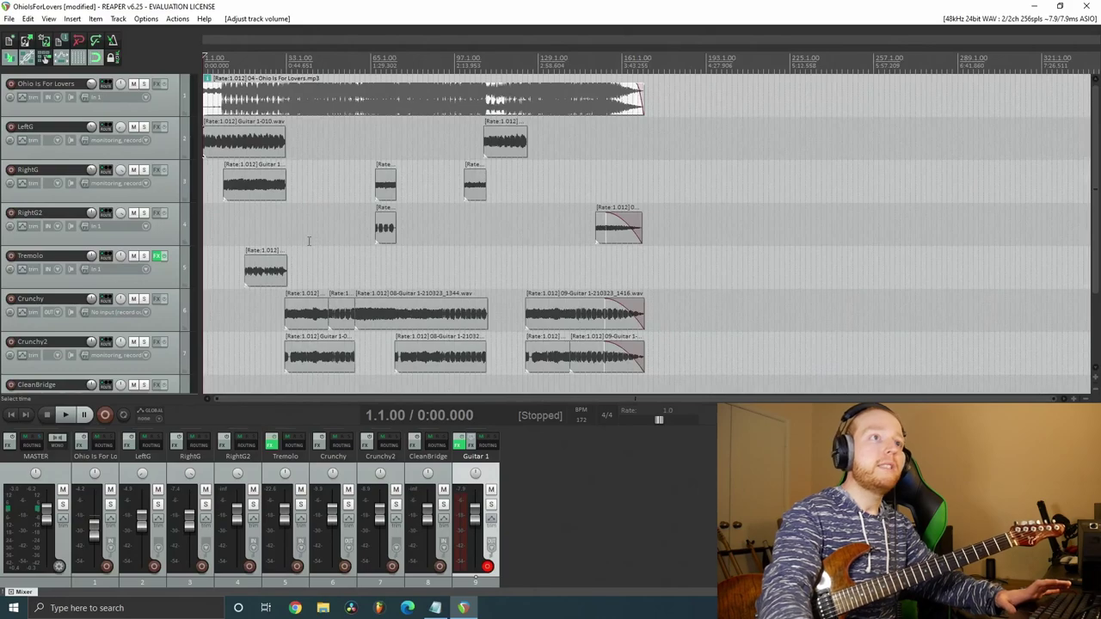
{"action": "scroll", "coordinate": [617, 216], "scroll_direction": "up", "scroll_amount": 3}
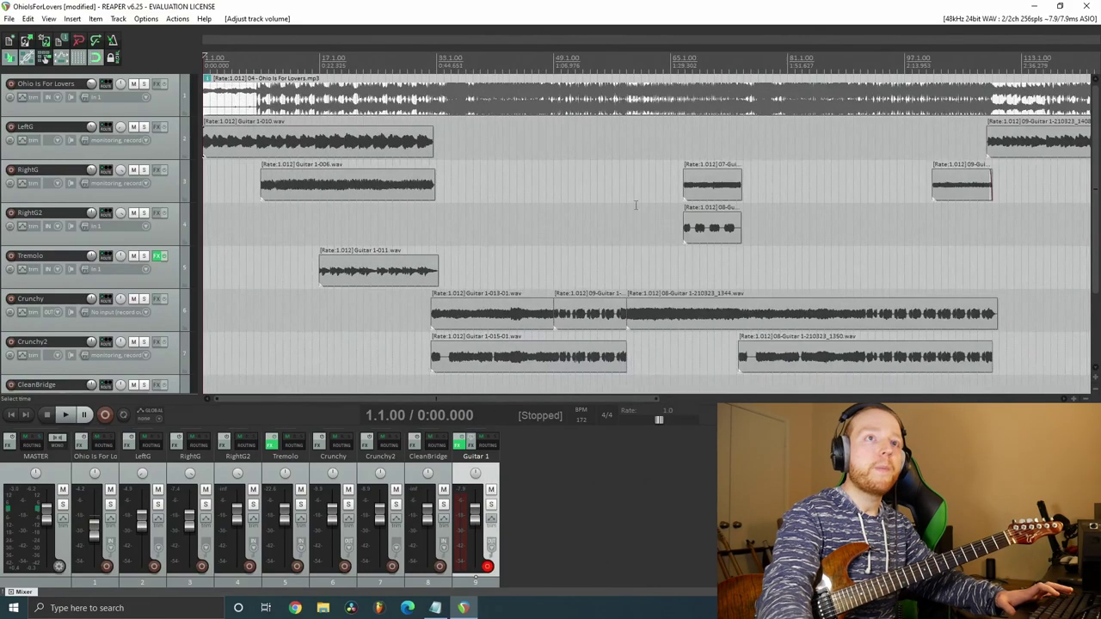
{"action": "key", "text": "space"}
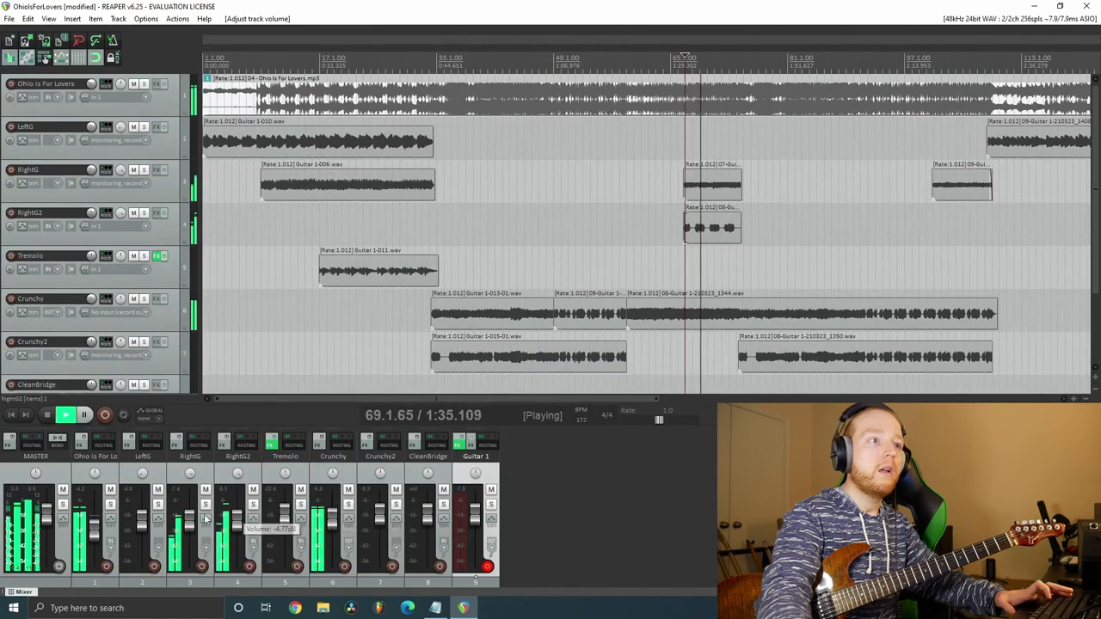
{"action": "key", "text": "space"}
Return to the project start and mute the Ohio Is For Lovers backing track.
{"action": "scroll", "coordinate": [484, 306], "scroll_direction": "down", "scroll_amount": 3}
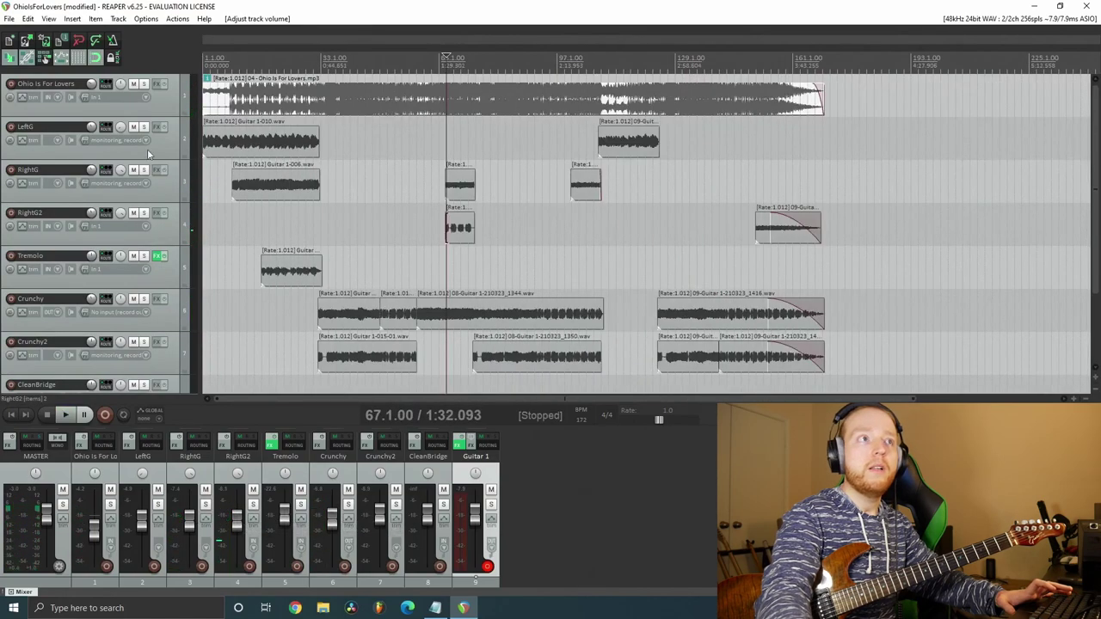
{"action": "left_click", "coordinate": [11, 416]}
{"action": "left_click", "coordinate": [134, 83]}
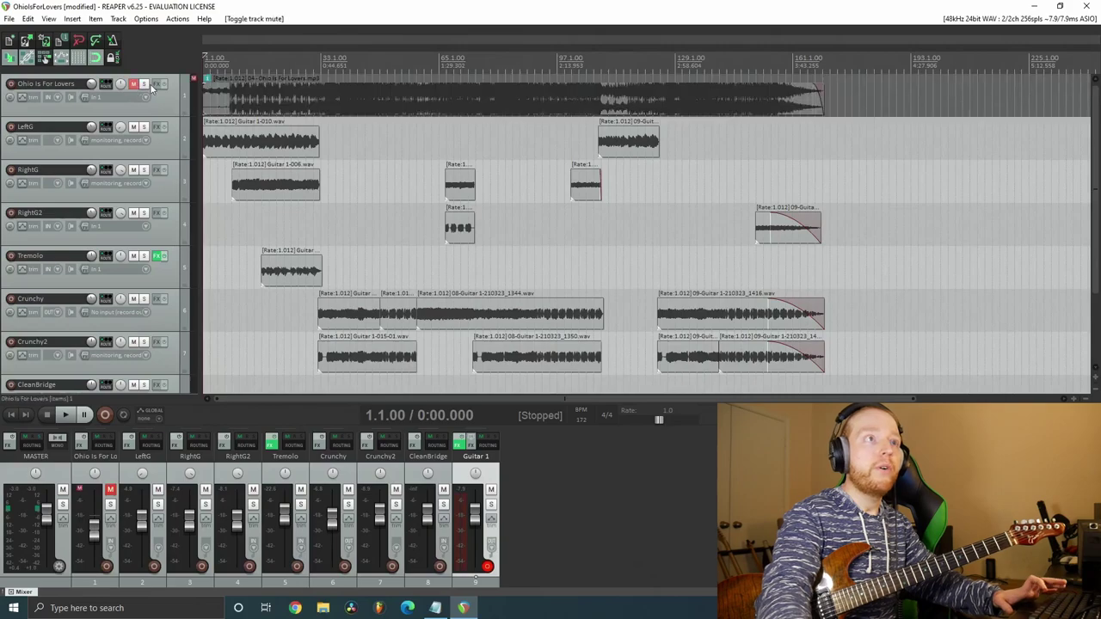
Play the guitar tracks alone, jumping to just before the RightG, Tremolo and Crunchy items enter.
{"action": "key", "text": "space"}
{"action": "scroll", "coordinate": [336, 67], "scroll_direction": "up", "scroll_amount": 7}
{"action": "left_click", "coordinate": [355, 67]}
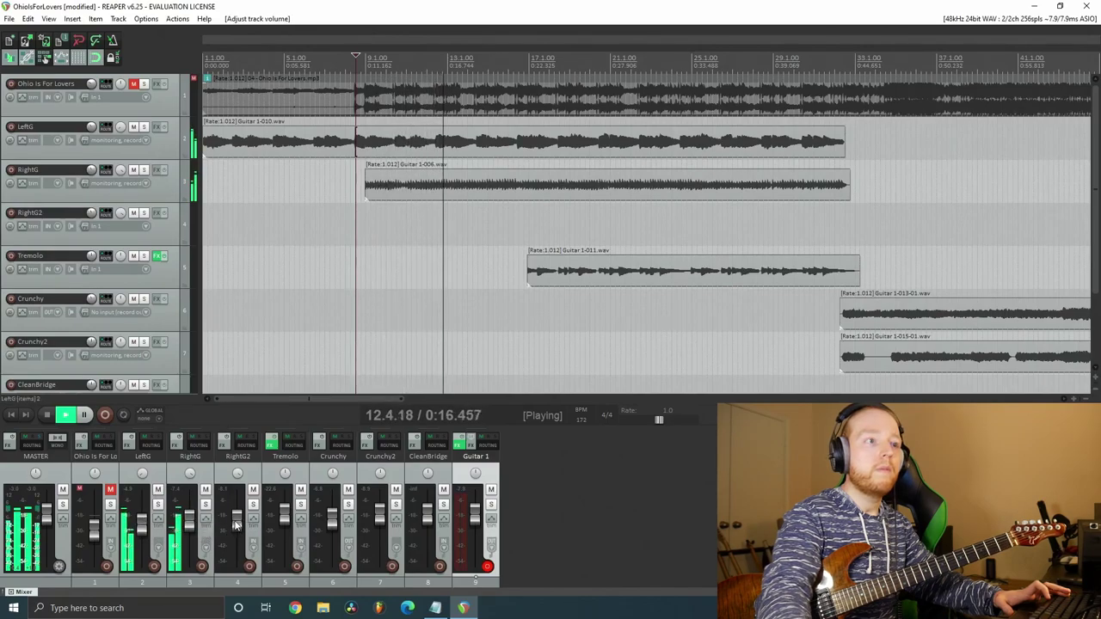
{"action": "left_click", "coordinate": [518, 142]}
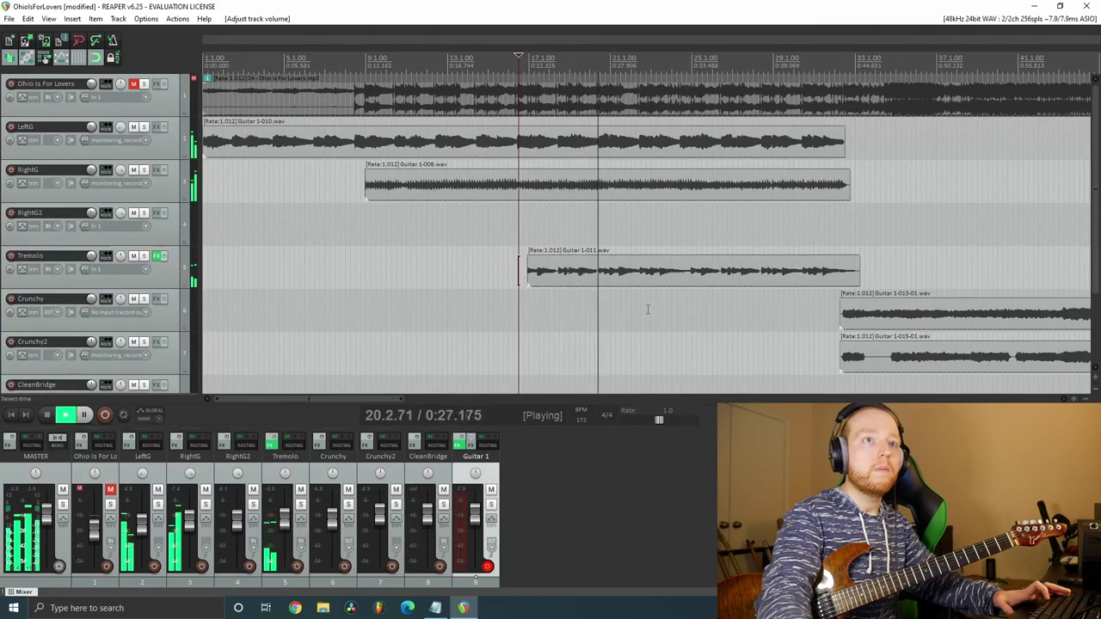
{"action": "left_click", "coordinate": [824, 64]}
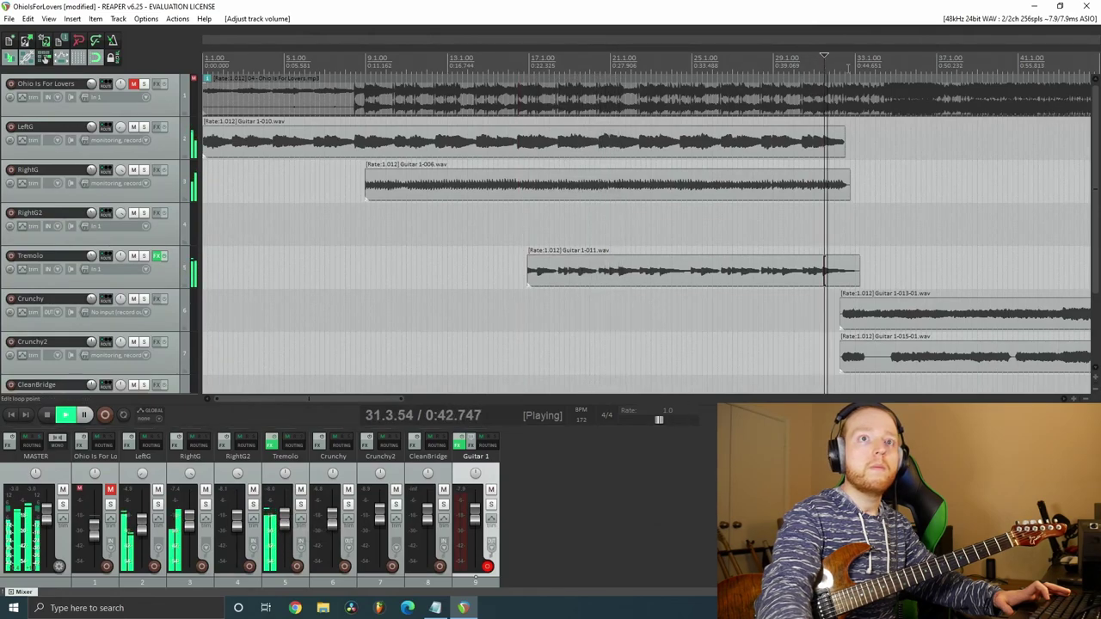
{"action": "scroll", "coordinate": [839, 215], "scroll_direction": "down", "scroll_amount": 2}
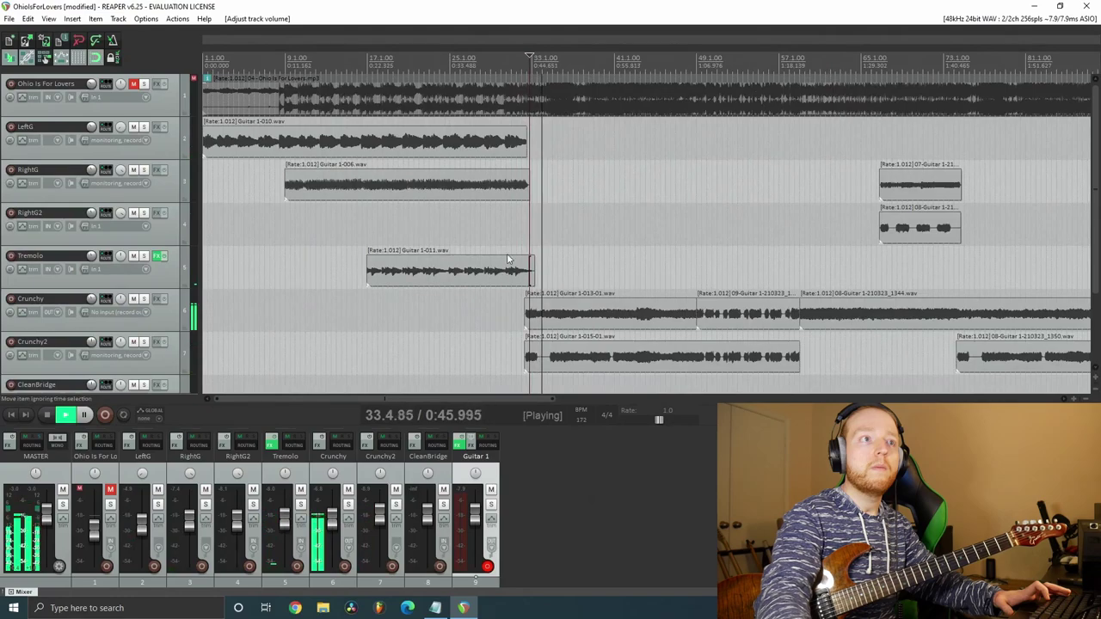
{"action": "scroll", "coordinate": [838, 215], "scroll_direction": "down", "scroll_amount": 2}
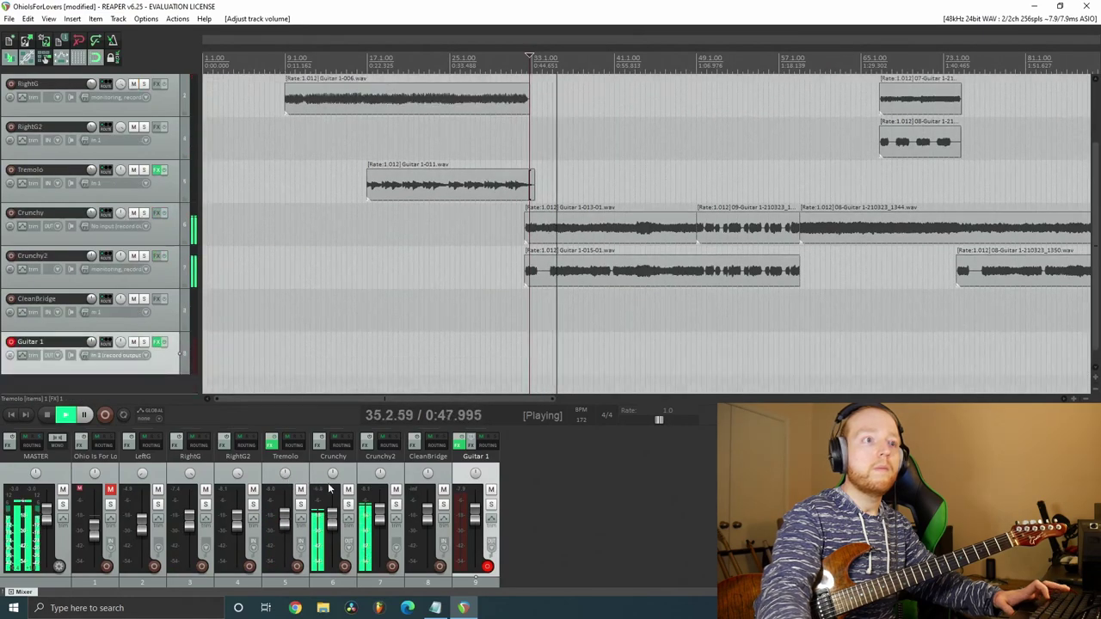
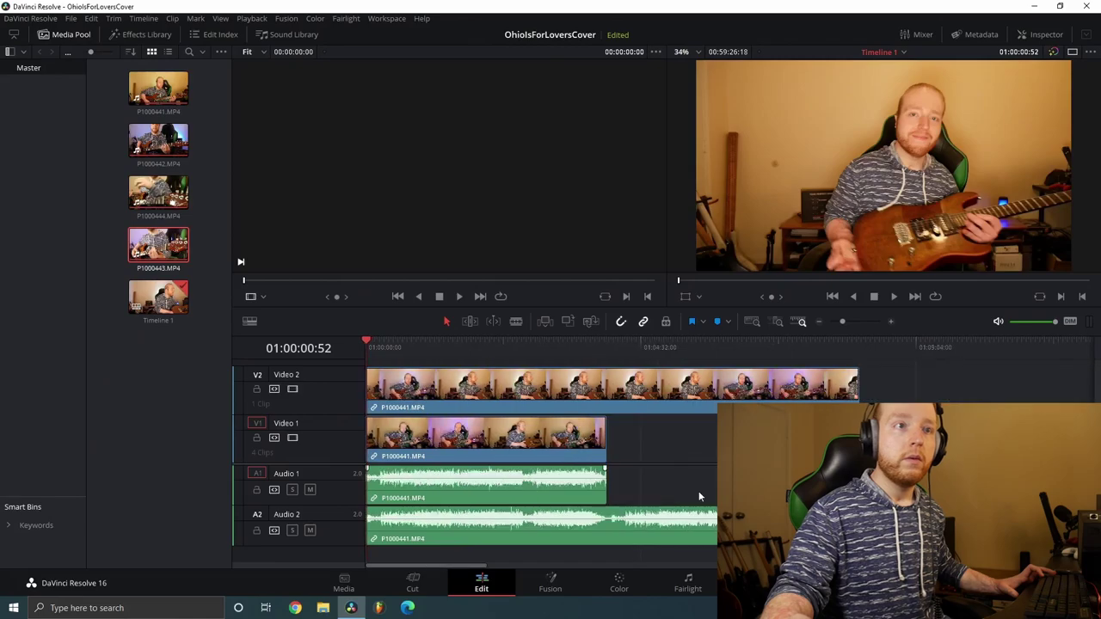
In the DaVinci Resolve OhioIsForLoversCover project, split the Video 2 clip at 01:04:01:42, just after the first take ends.
{"action": "left_click", "coordinate": [608, 354]}
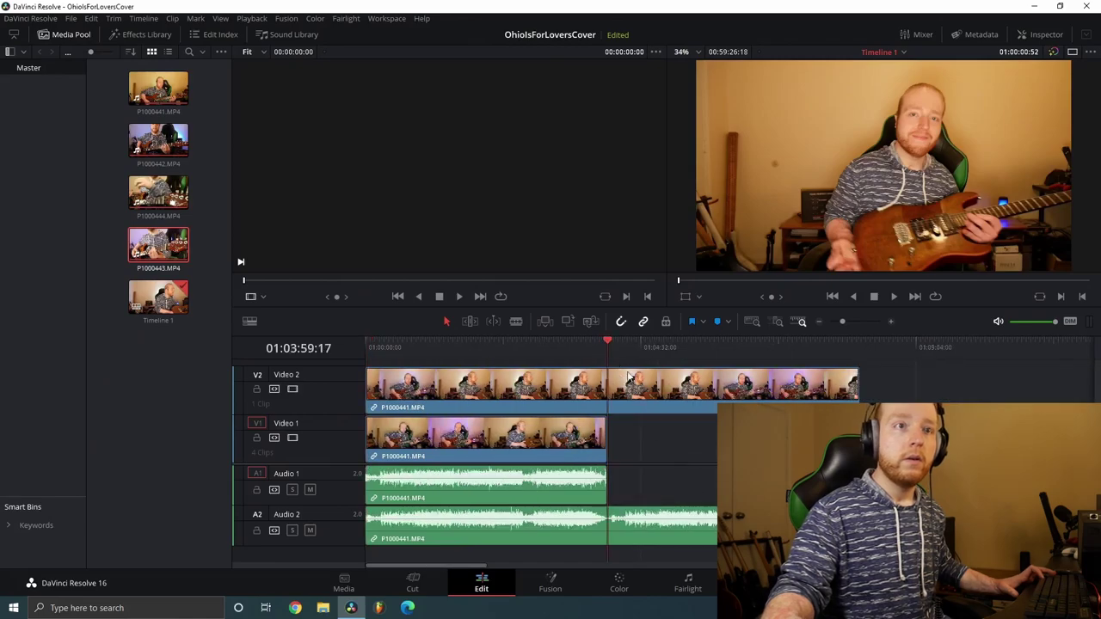
{"action": "scroll", "coordinate": [622, 368], "scroll_direction": "up", "scroll_amount": 3}
{"action": "left_click", "coordinate": [774, 353]}
{"action": "left_click", "coordinate": [761, 350]}
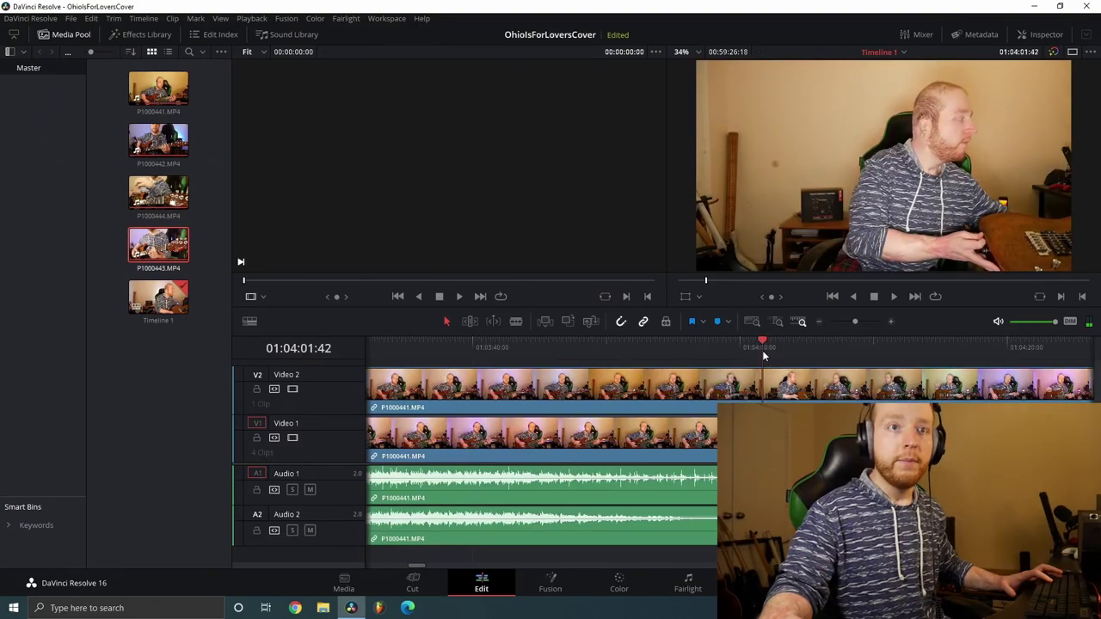
{"action": "key", "text": "b"}
{"action": "left_click", "coordinate": [765, 394]}
{"action": "key", "text": "a"}
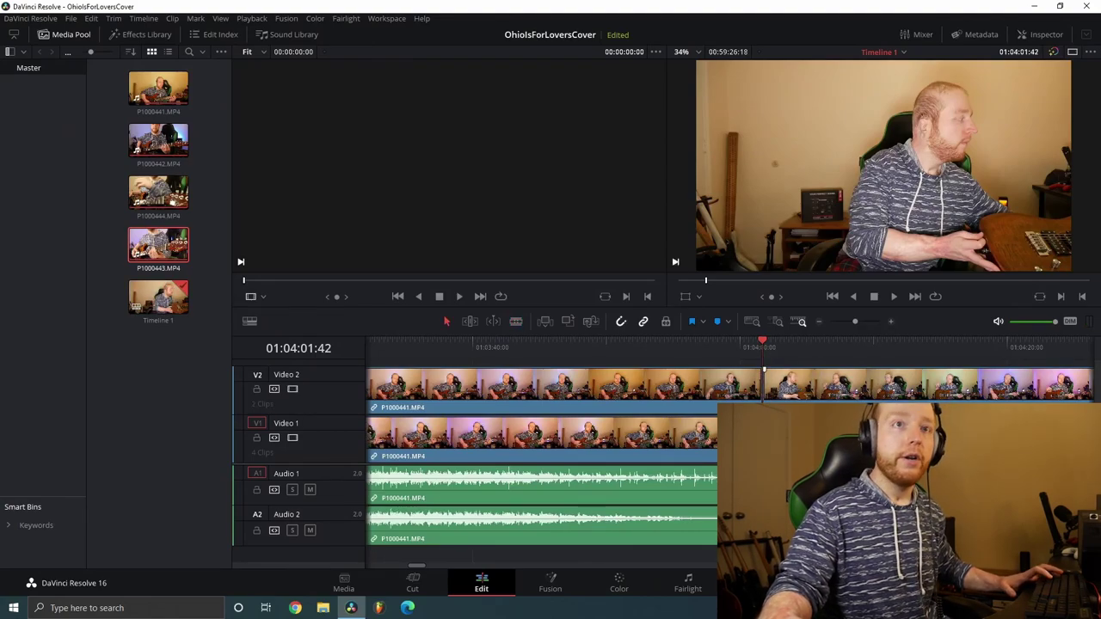
Move the split-off second take onto a new Video 3 track at the start of the timeline and return the playhead there.
{"action": "scroll", "coordinate": [710, 445], "scroll_direction": "down", "scroll_amount": 4}
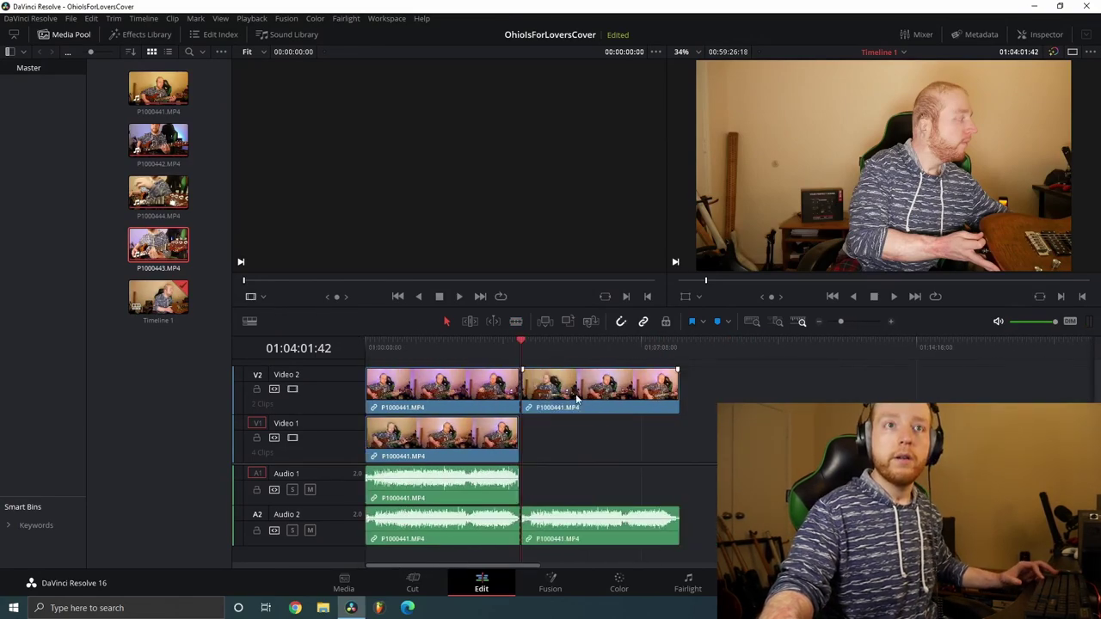
{"action": "left_click_drag", "start_coordinate": [585, 383], "coordinate": [407, 367]}
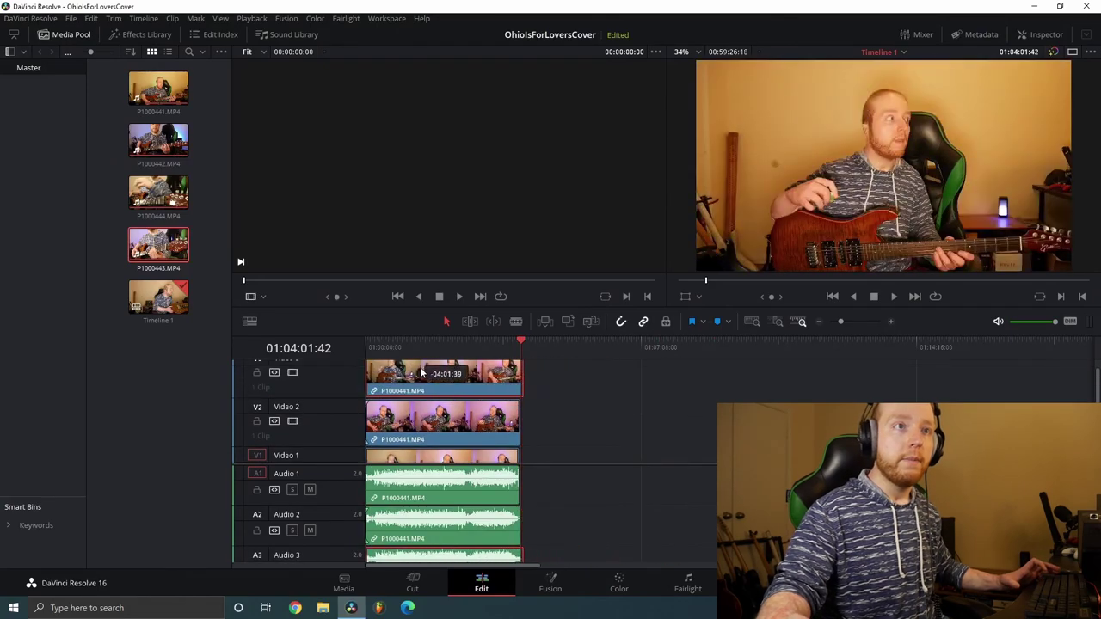
{"action": "left_click", "coordinate": [366, 341]}
With snapping off, shift the Video 3 take slightly later so its Audio 3 waveform lines up with Audio 2.
{"action": "scroll", "coordinate": [401, 460], "scroll_direction": "down", "scroll_amount": 1}
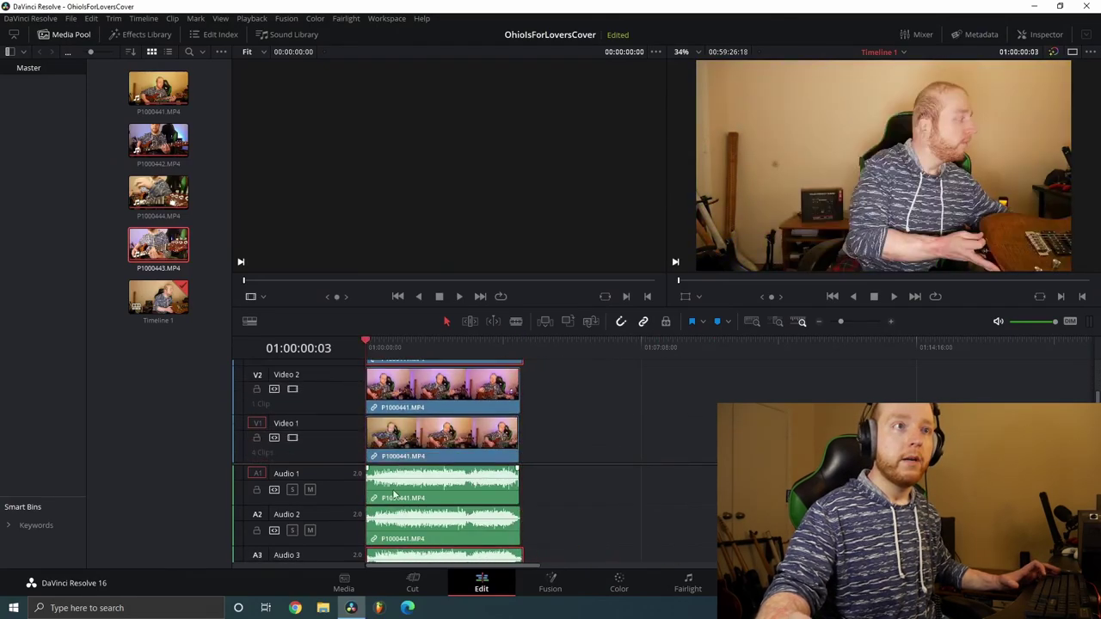
{"action": "scroll", "coordinate": [392, 529], "scroll_direction": "down", "scroll_amount": 1}
{"action": "scroll", "coordinate": [398, 543], "scroll_direction": "up", "scroll_amount": 3}
{"action": "scroll", "coordinate": [414, 537], "scroll_direction": "up", "scroll_amount": 8}
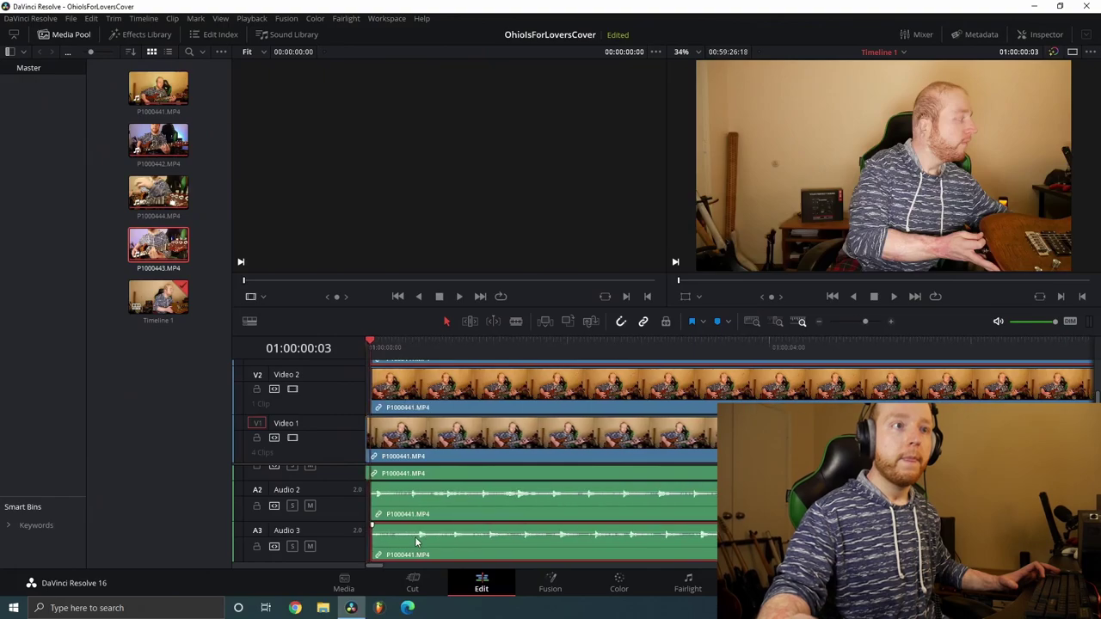
{"action": "scroll", "coordinate": [386, 551], "scroll_direction": "up", "scroll_amount": 2}
{"action": "left_click_drag", "start_coordinate": [387, 551], "coordinate": [526, 553]}
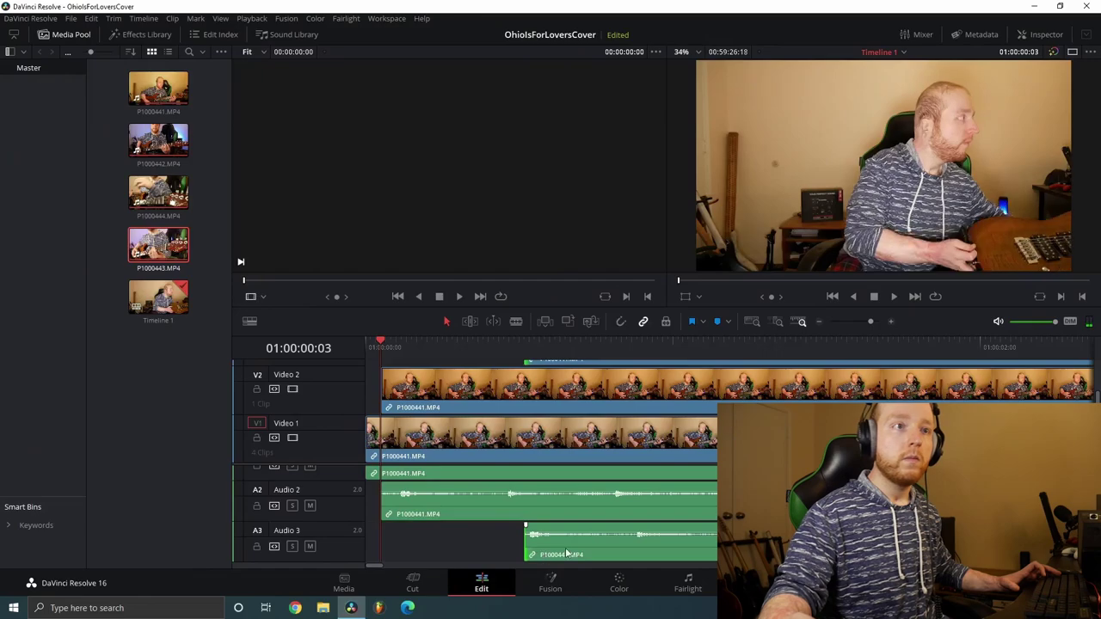
{"action": "left_click_drag", "start_coordinate": [641, 547], "coordinate": [514, 555]}
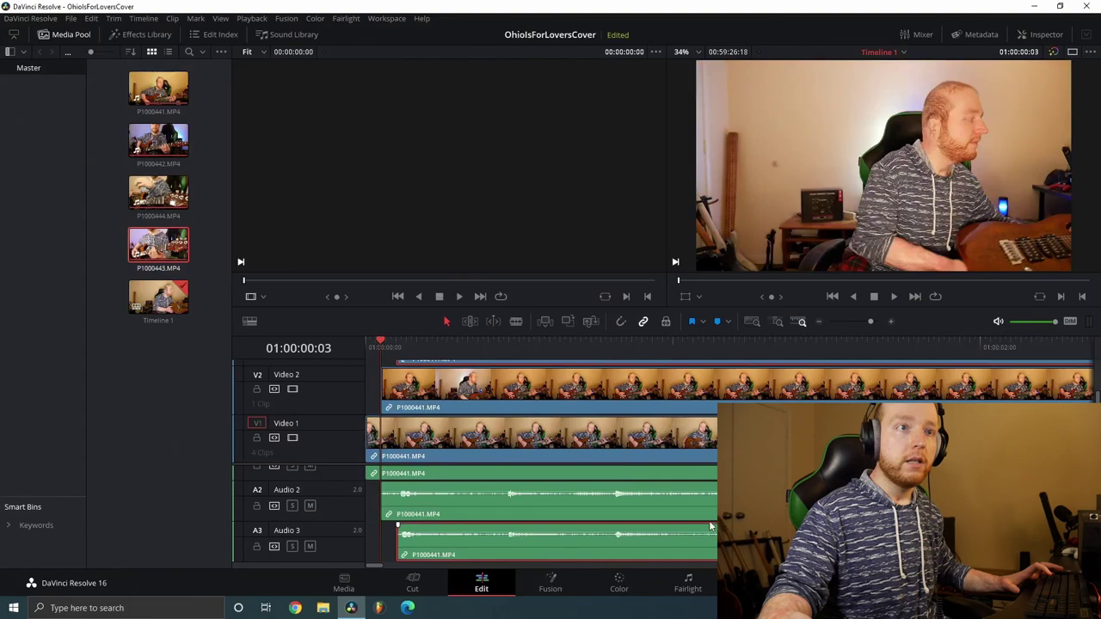
{"action": "scroll", "coordinate": [708, 520], "scroll_direction": "up", "scroll_amount": 1}
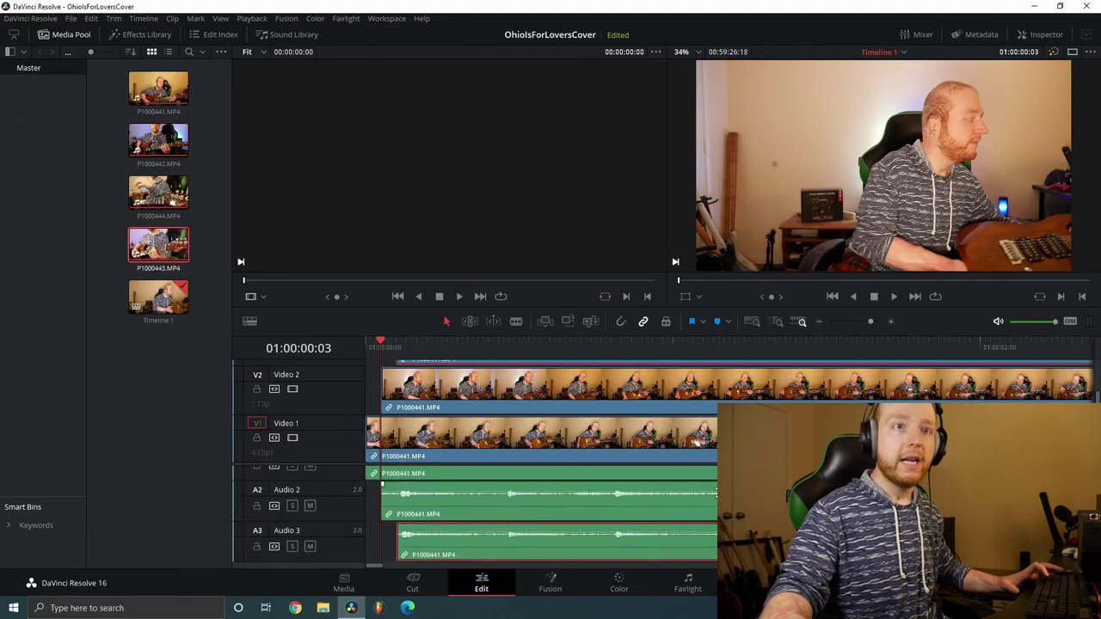
{"action": "scroll", "coordinate": [542, 516], "scroll_direction": "down", "scroll_amount": 1}
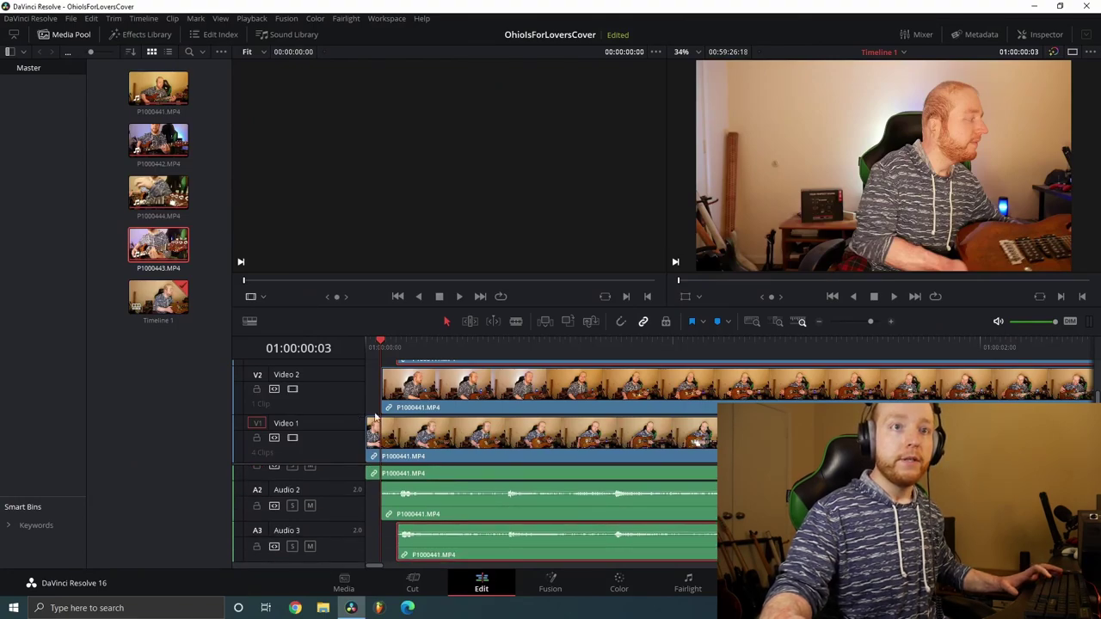
Split the Video 2 and Video 1 clips at 01:00:00:06, where the Video 3 clip begins.
{"action": "scroll", "coordinate": [364, 417], "scroll_direction": "up", "scroll_amount": 2}
{"action": "left_click", "coordinate": [397, 346]}
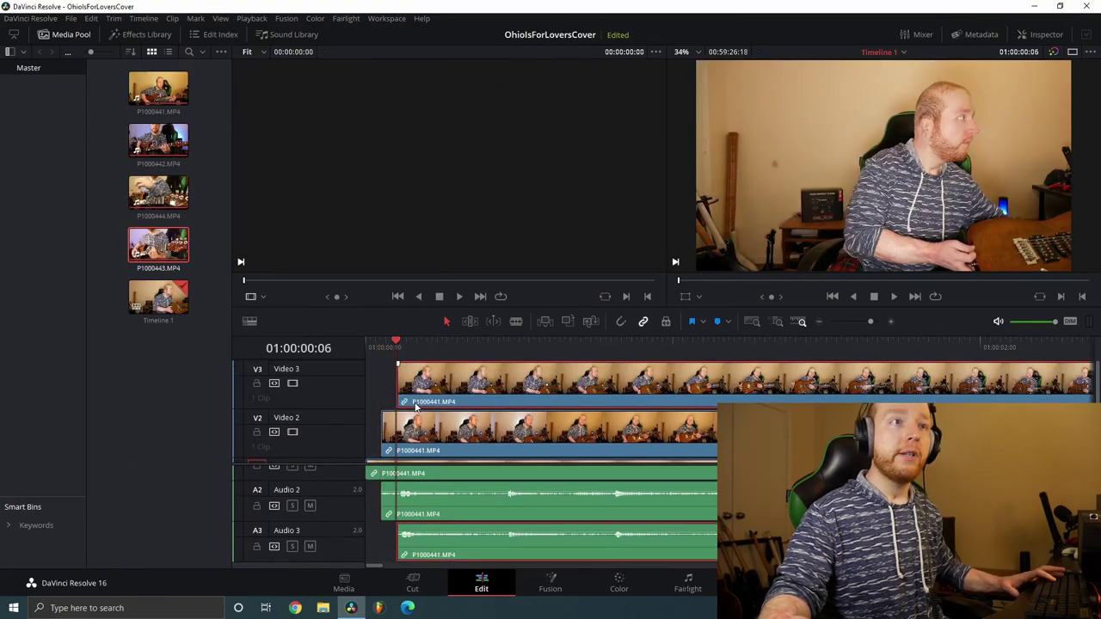
{"action": "key", "text": "b"}
{"action": "scroll", "coordinate": [413, 406], "scroll_direction": "down", "scroll_amount": 2}
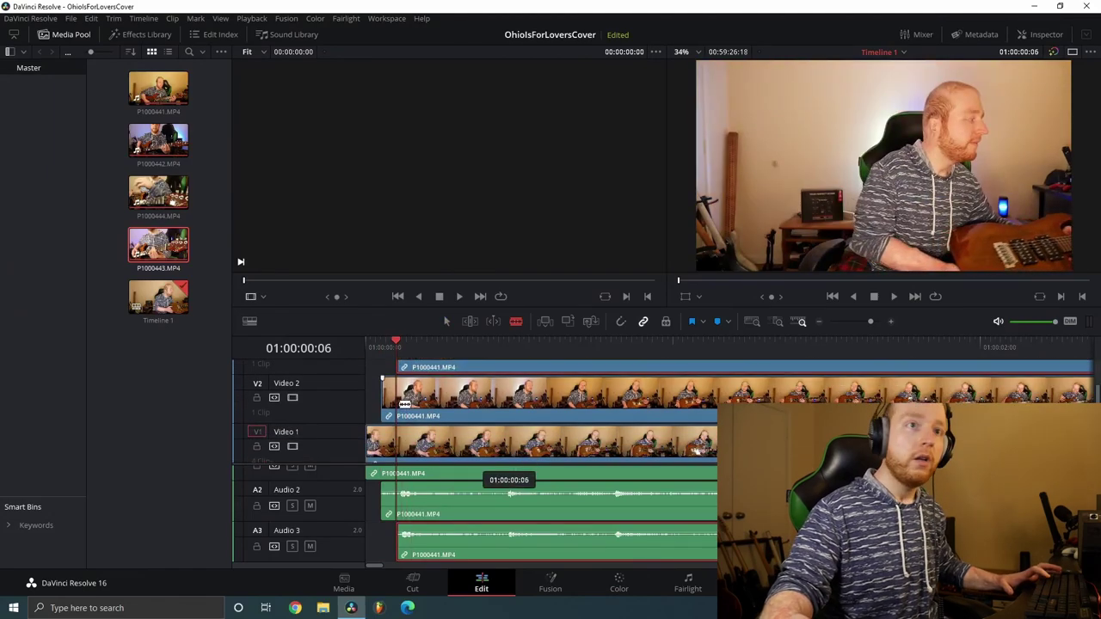
{"action": "left_click", "coordinate": [397, 400]}
{"action": "left_click", "coordinate": [397, 443]}
{"action": "scroll", "coordinate": [387, 430], "scroll_direction": "down", "scroll_amount": 1}
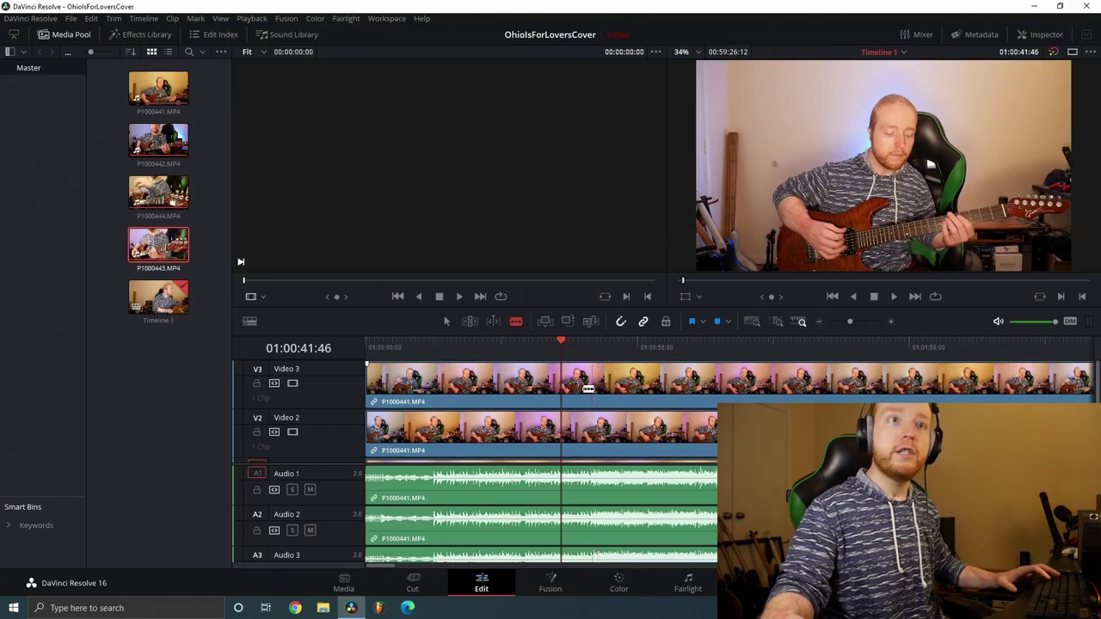
Split the Video 3 clip at 01:00:41:46 and slide its second part later, playing across the cut to check the switch to Video 2.
{"action": "left_click", "coordinate": [564, 387]}
{"action": "key", "text": "a"}
{"action": "left_click_drag", "start_coordinate": [564, 389], "coordinate": [831, 387]}
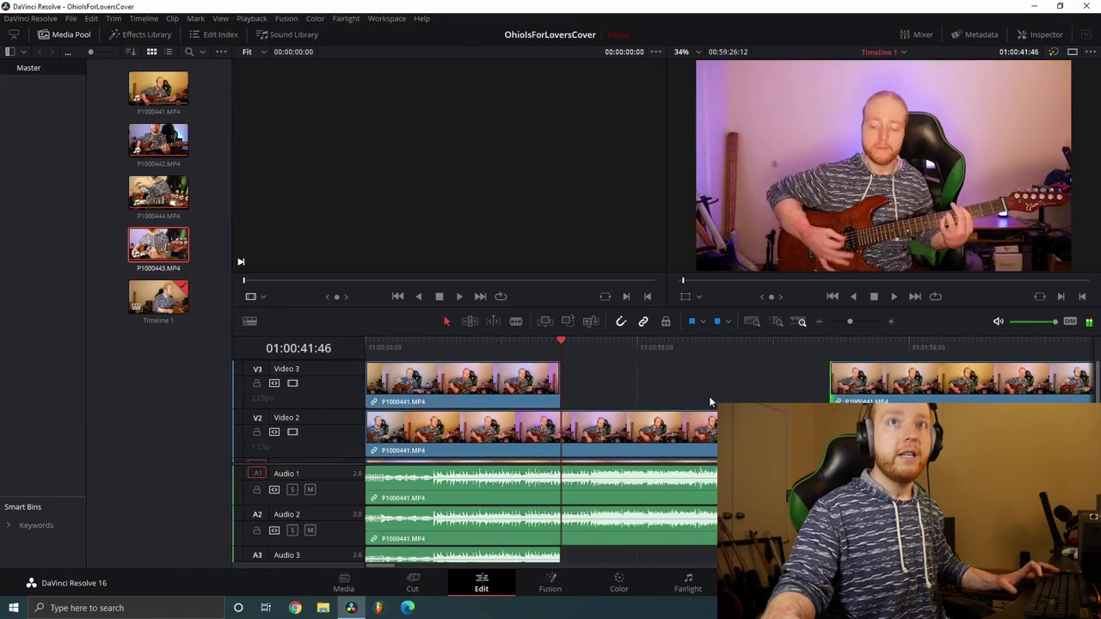
{"action": "left_click", "coordinate": [543, 341]}
{"action": "key", "text": "space"}
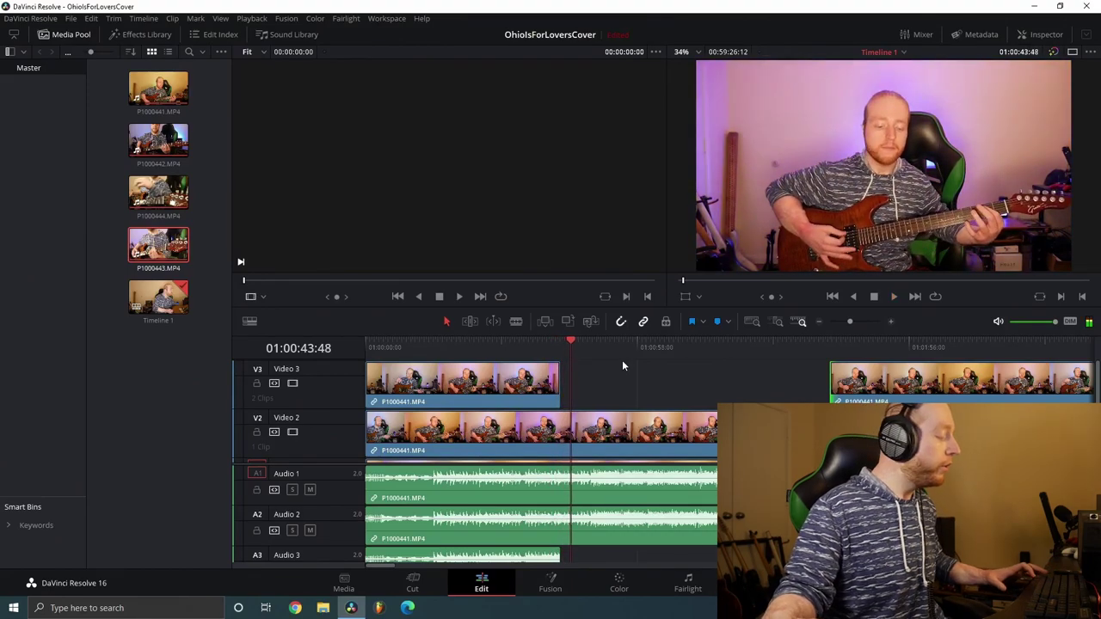
Undo the slide and the split of the Video 3 clip.
{"action": "key", "text": "ctrl+v"}
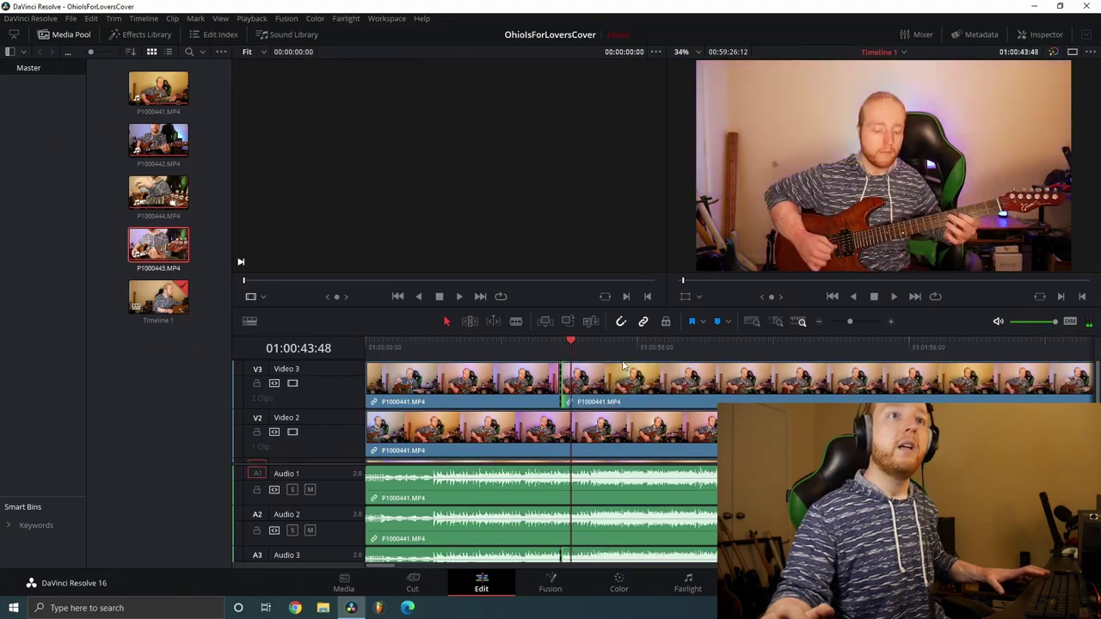
{"action": "key", "text": "ctrl+z"}
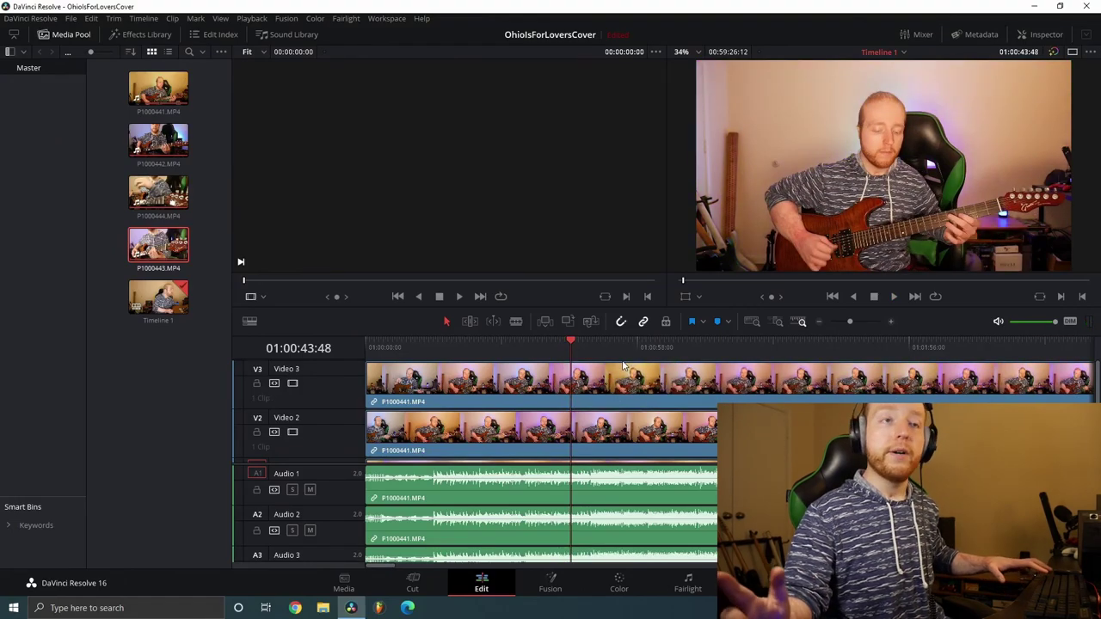
Move the P1000442.MP4 clip from Video 1 up to Video 3, directly after the P1000441.MP4 take.
{"action": "scroll", "coordinate": [610, 462], "scroll_direction": "down", "scroll_amount": 2}
{"action": "scroll", "coordinate": [510, 527], "scroll_direction": "up", "scroll_amount": 3}
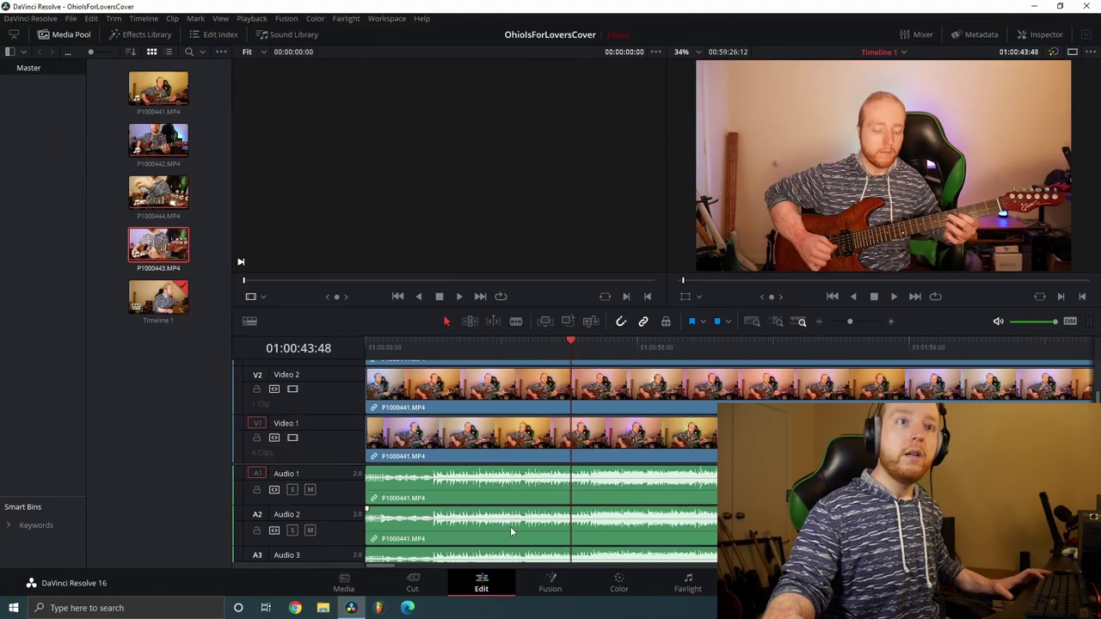
{"action": "scroll", "coordinate": [510, 526], "scroll_direction": "down", "scroll_amount": 1}
{"action": "scroll", "coordinate": [605, 480], "scroll_direction": "left", "scroll_amount": 2}
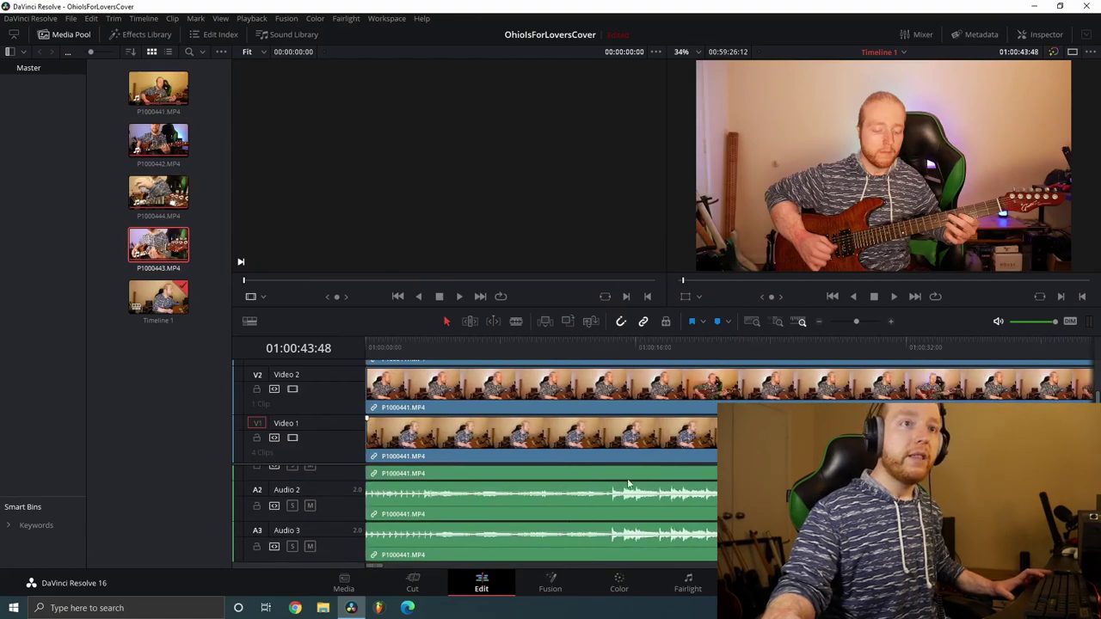
{"action": "scroll", "coordinate": [637, 516], "scroll_direction": "down", "scroll_amount": 5}
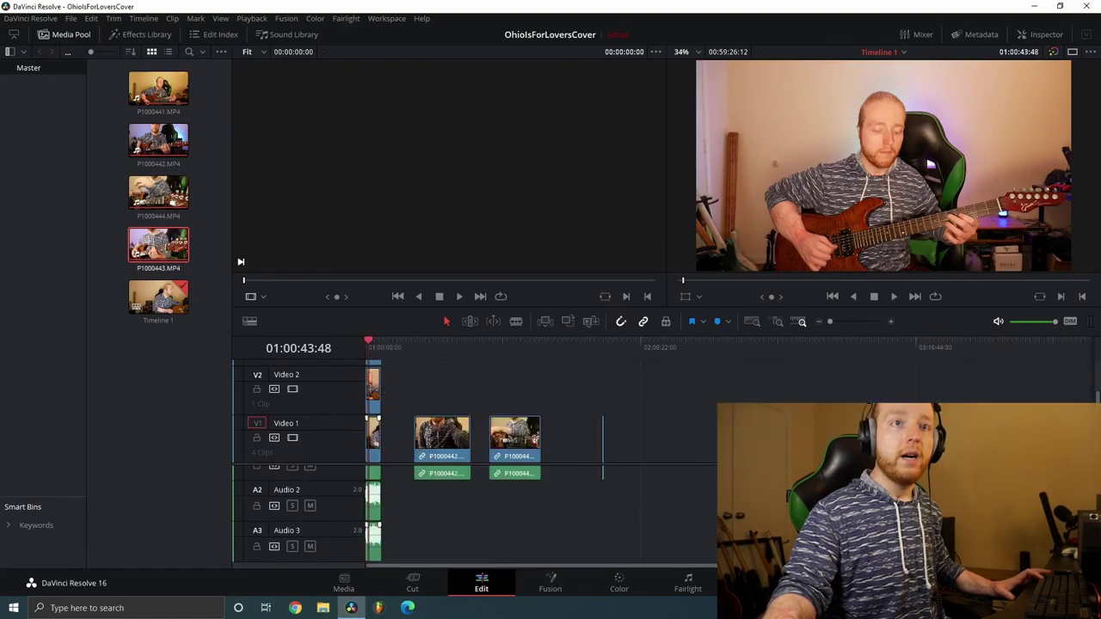
{"action": "scroll", "coordinate": [443, 489], "scroll_direction": "up", "scroll_amount": 2}
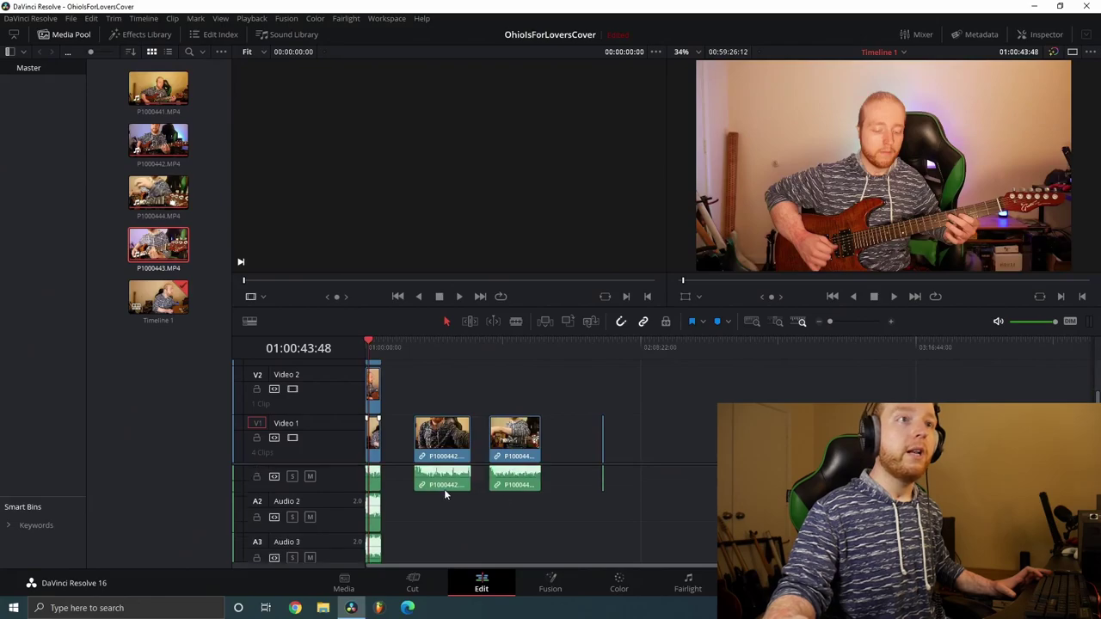
{"action": "left_click", "coordinate": [446, 444]}
{"action": "left_click_drag", "start_coordinate": [446, 444], "coordinate": [435, 375]}
Split the P1000442.MP4 clip on Video 3 at 01:05:27:07 and delete the part before the cut, closing the gap.
{"action": "scroll", "coordinate": [684, 346], "scroll_direction": "up", "scroll_amount": 5}
{"action": "left_click", "coordinate": [684, 347]}
{"action": "left_click_drag", "start_coordinate": [684, 347], "coordinate": [680, 348]}
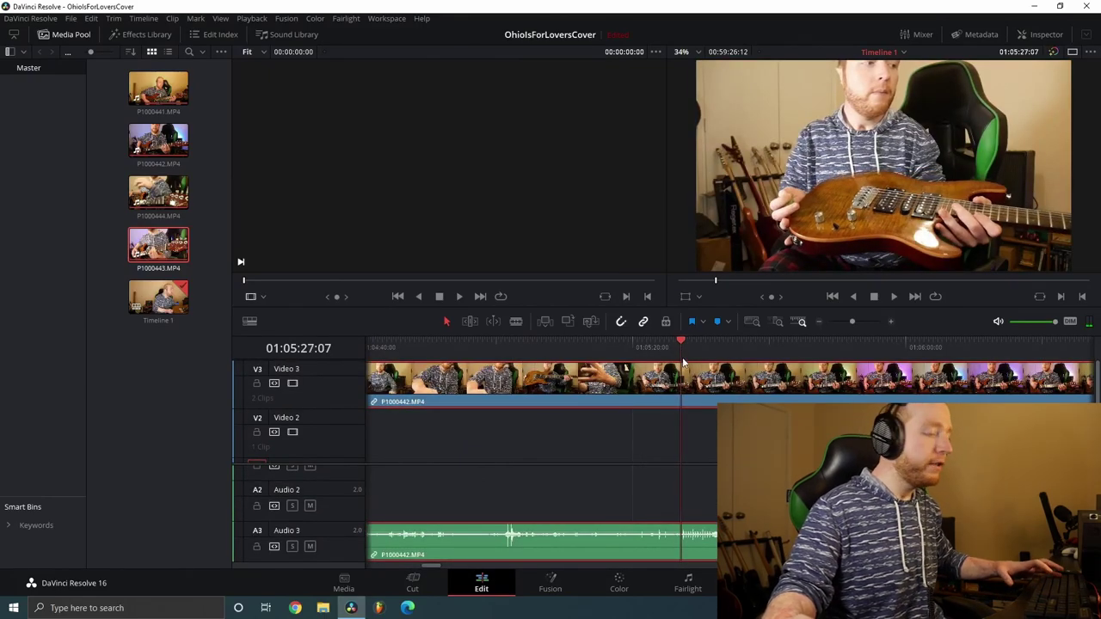
{"action": "left_click", "coordinate": [690, 368]}
{"action": "key", "text": "a"}
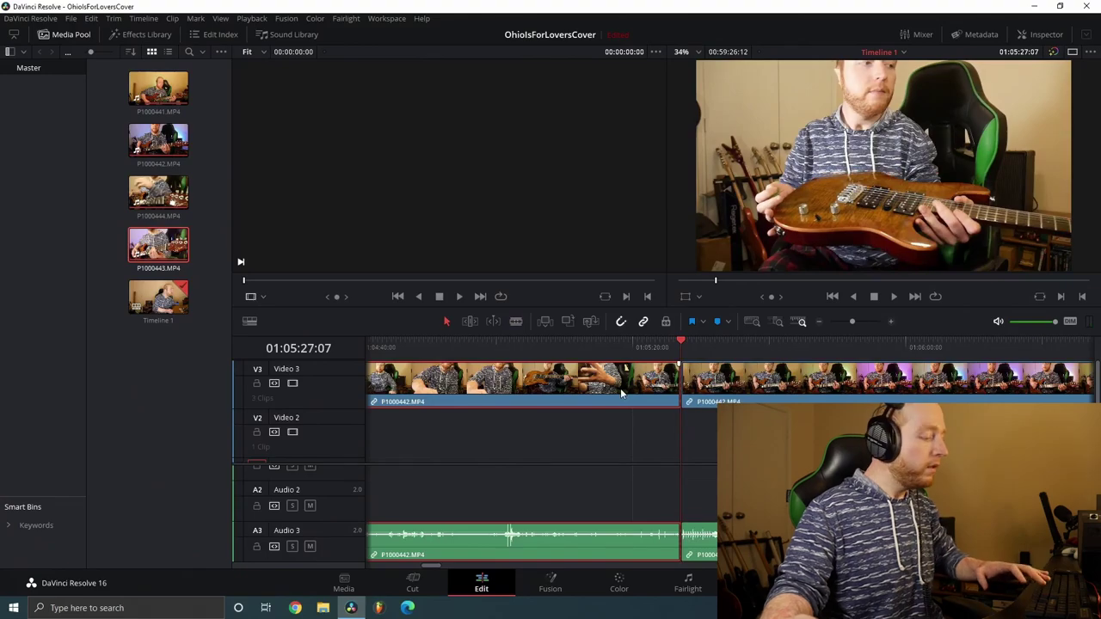
{"action": "key", "text": "Delete"}
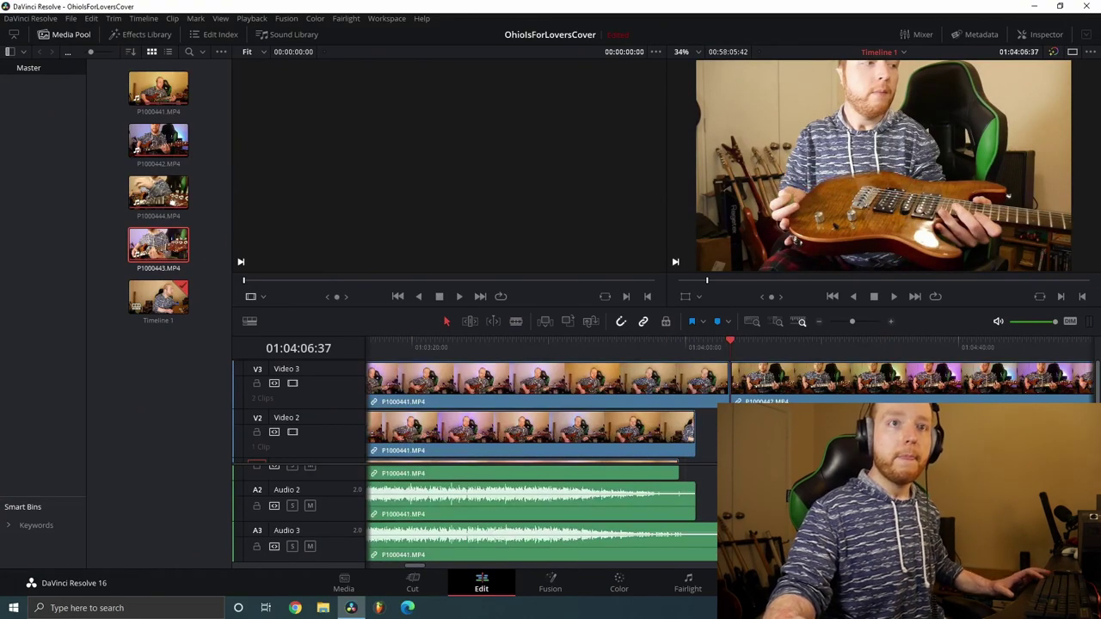
Split the P1000442.MP4 clip on Video 3 between its first and second takes at 01:08:10:02.
{"action": "scroll", "coordinate": [695, 463], "scroll_direction": "down", "scroll_amount": 5}
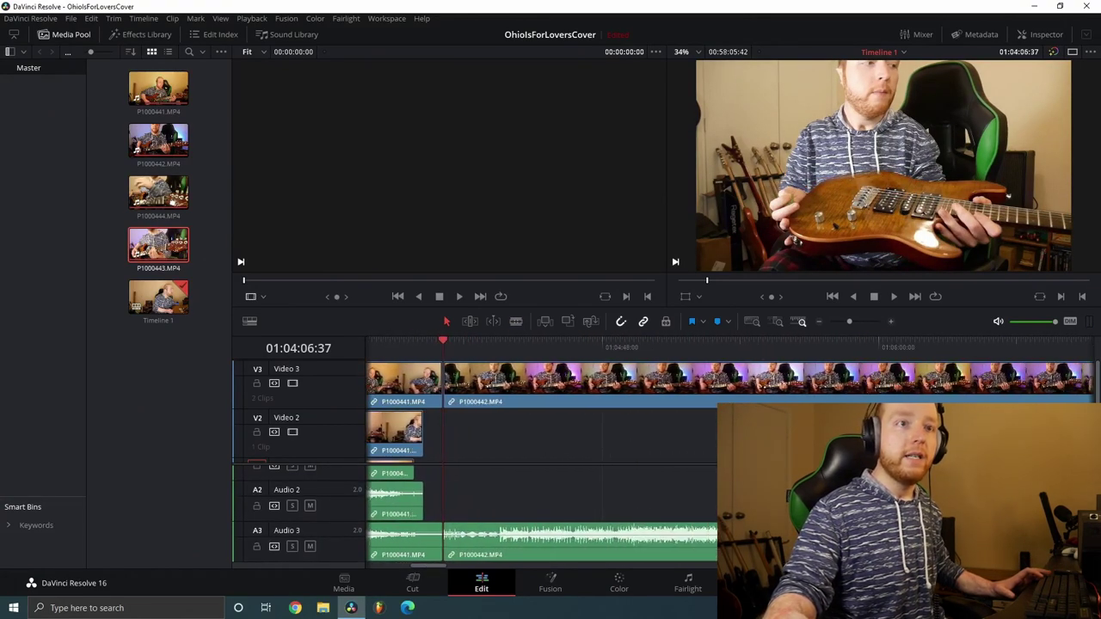
{"action": "scroll", "coordinate": [546, 473], "scroll_direction": "right", "scroll_amount": 8}
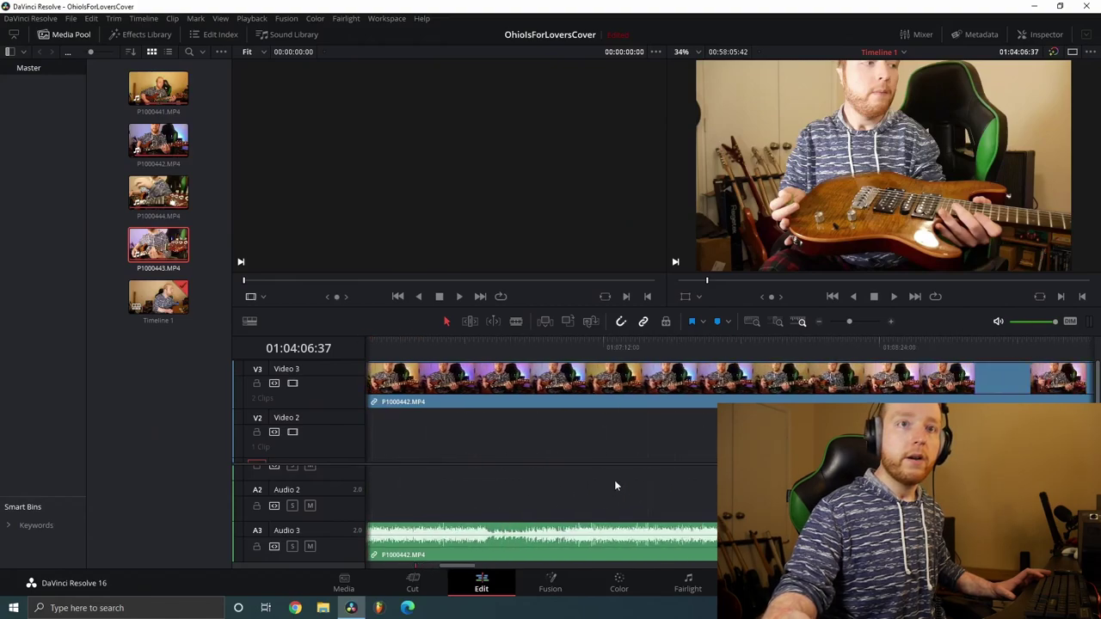
{"action": "scroll", "coordinate": [704, 419], "scroll_direction": "right", "scroll_amount": 2}
{"action": "left_click_drag", "start_coordinate": [702, 345], "coordinate": [737, 354]}
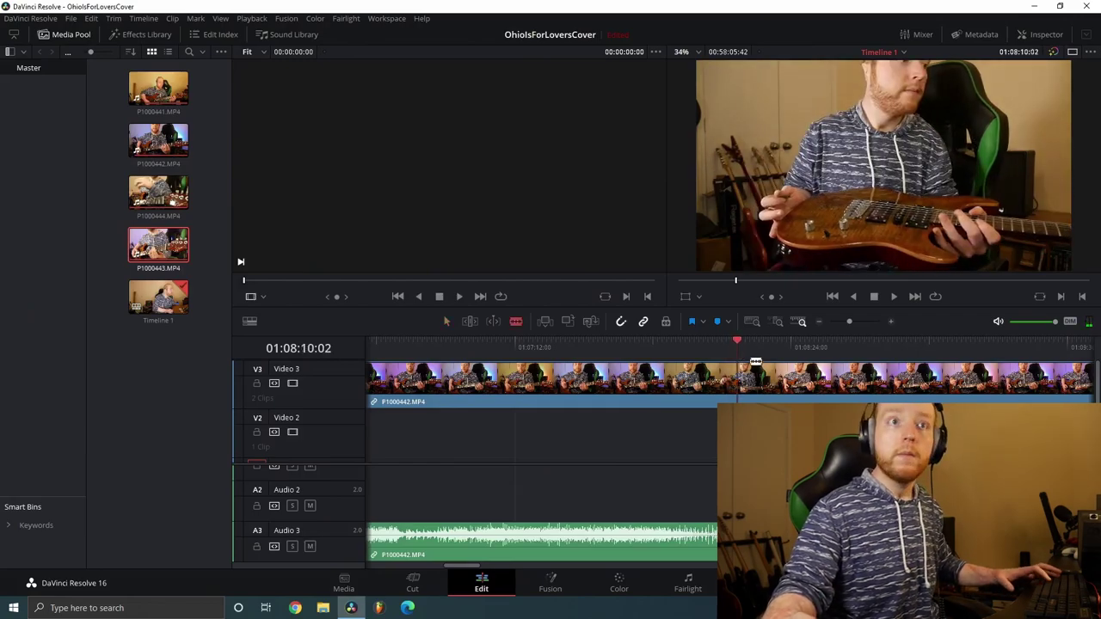
{"action": "left_click", "coordinate": [744, 388]}
{"action": "key", "text": "a"}
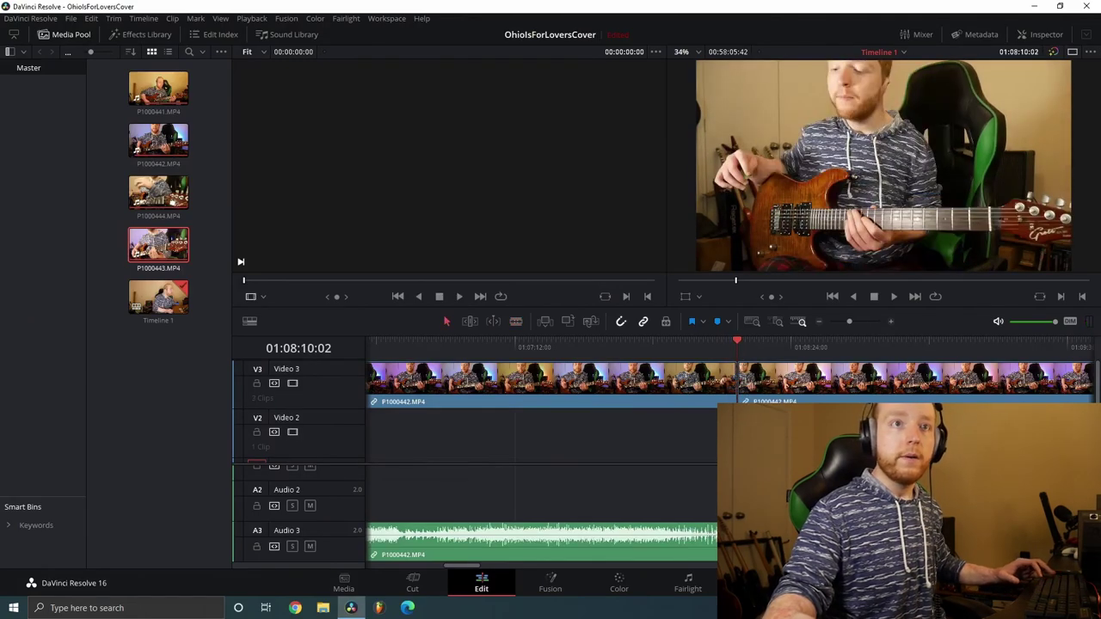
Split the remaining P1000442.MP4 footage on Video 3 between its second and third takes at 01:12:13:15.
{"action": "key", "text": "ctrl+minus"}
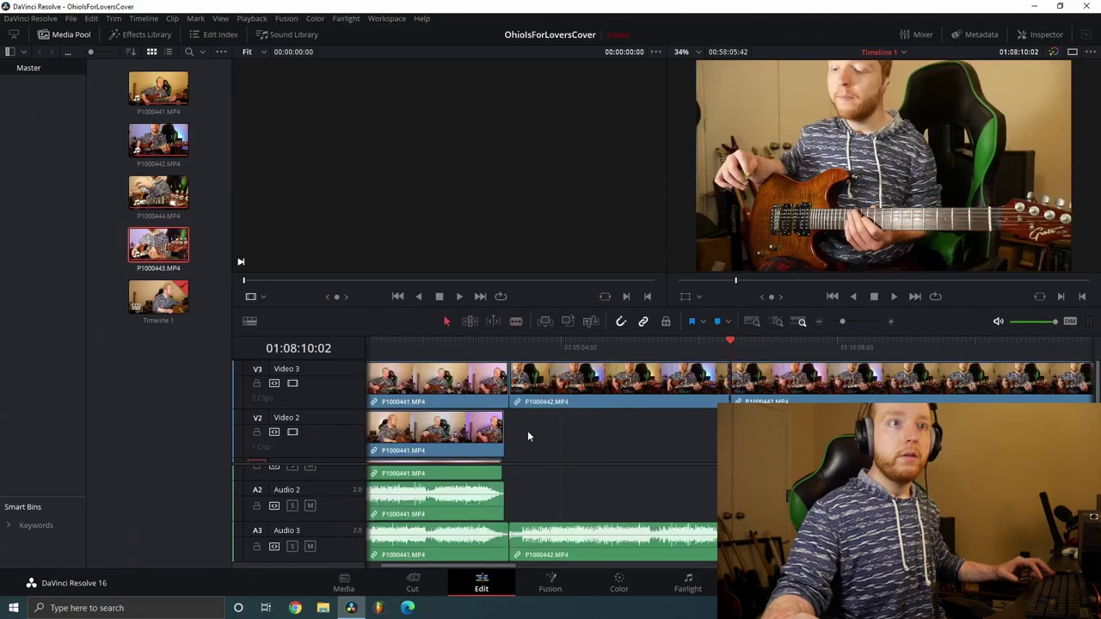
{"action": "key", "text": "ctrl+minus"}
{"action": "key", "text": "ctrl+equal"}
{"action": "key", "text": "ctrl+equal"}
{"action": "scroll", "coordinate": [563, 400], "scroll_direction": "down", "scroll_amount": 3}
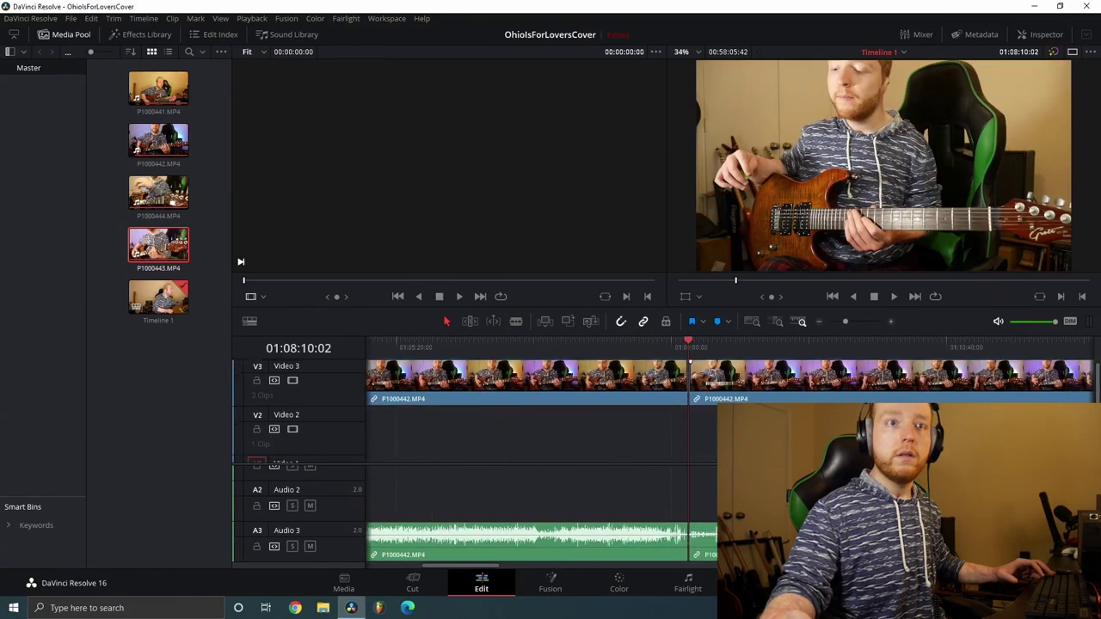
{"action": "scroll", "coordinate": [563, 400], "scroll_direction": "right", "scroll_amount": 5}
{"action": "left_click_drag", "start_coordinate": [673, 349], "coordinate": [816, 364]}
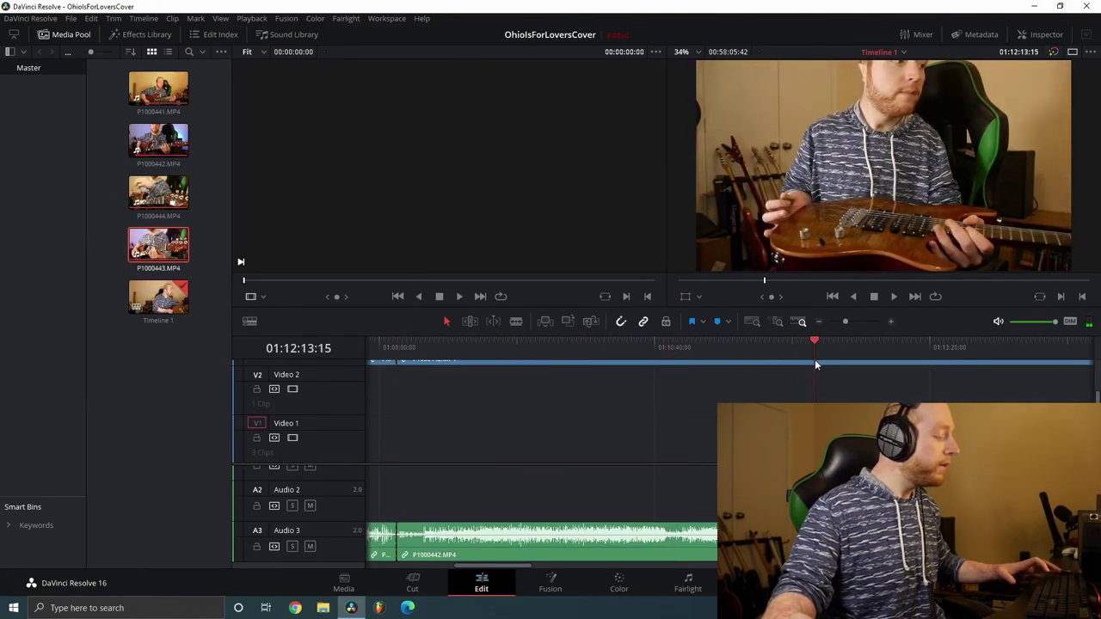
{"action": "key", "text": "b"}
{"action": "scroll", "coordinate": [818, 361], "scroll_direction": "up", "scroll_amount": 1}
{"action": "scroll", "coordinate": [798, 390], "scroll_direction": "up", "scroll_amount": 1}
{"action": "key", "text": "a"}
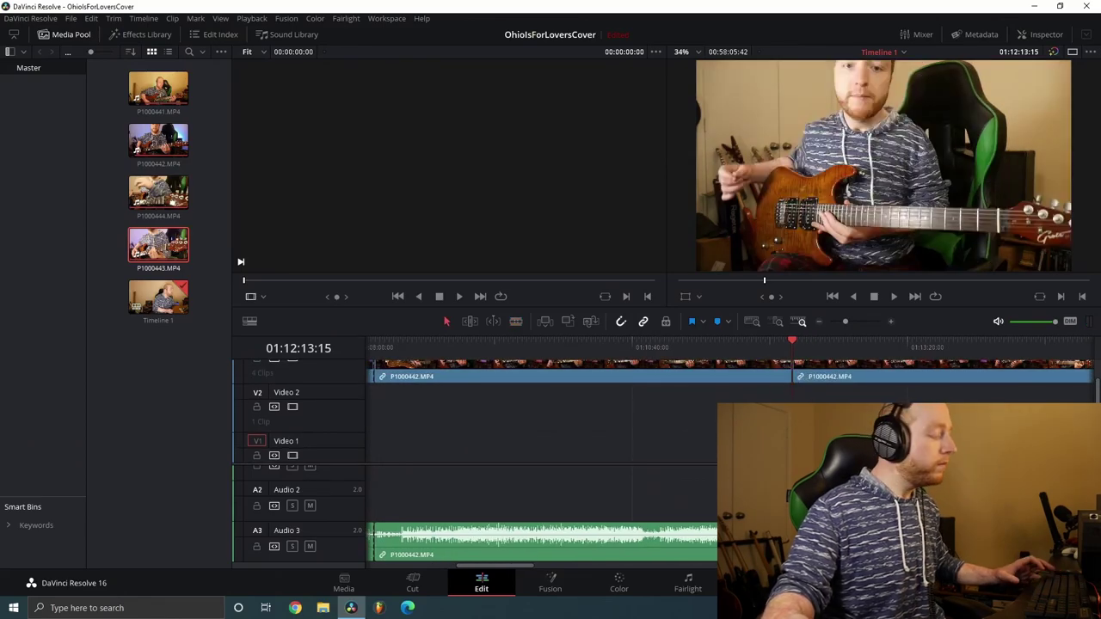
Move the first P1000442.MP4 take onto a new Video 4 track at the start of the timeline.
{"action": "scroll", "coordinate": [699, 451], "scroll_direction": "up", "scroll_amount": 5}
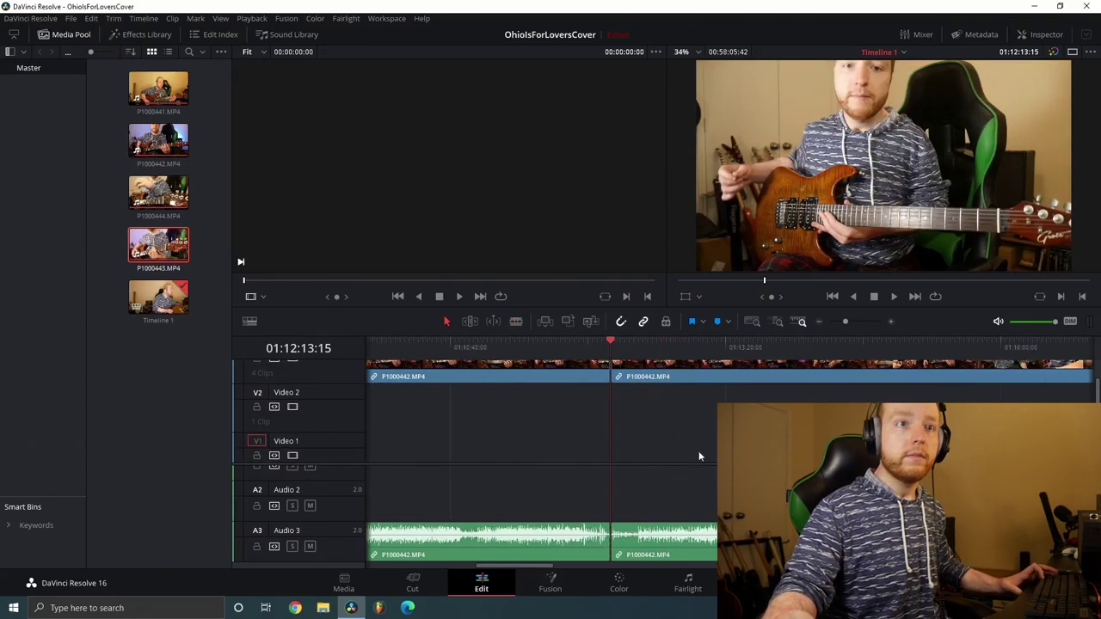
{"action": "scroll", "coordinate": [420, 435], "scroll_direction": "down", "scroll_amount": 6}
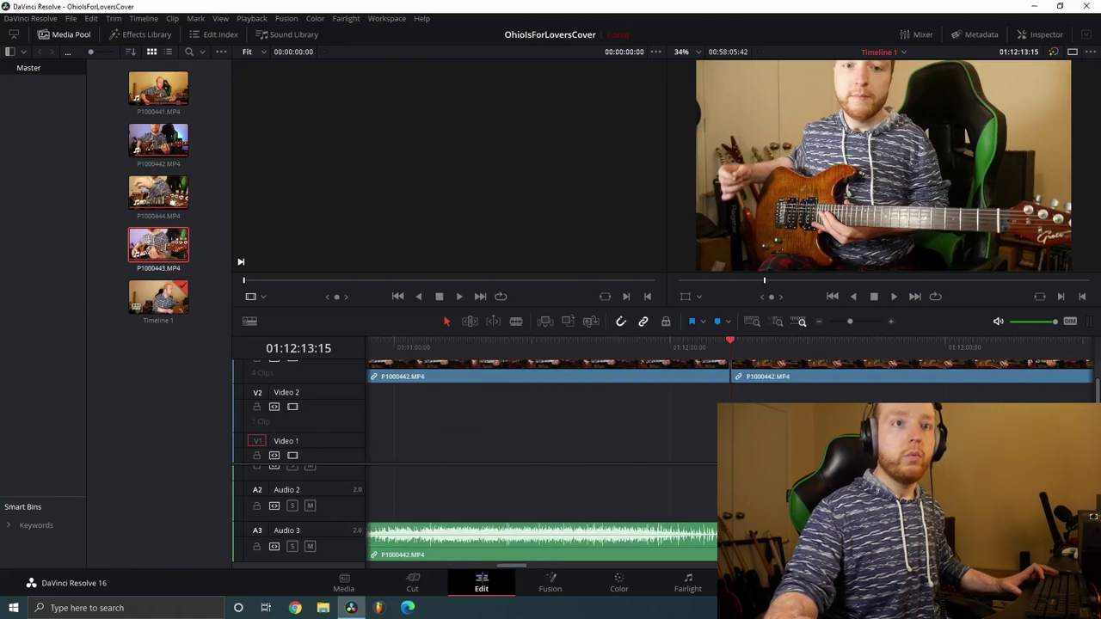
{"action": "scroll", "coordinate": [421, 434], "scroll_direction": "up", "scroll_amount": 4}
{"action": "scroll", "coordinate": [420, 434], "scroll_direction": "down", "scroll_amount": 6}
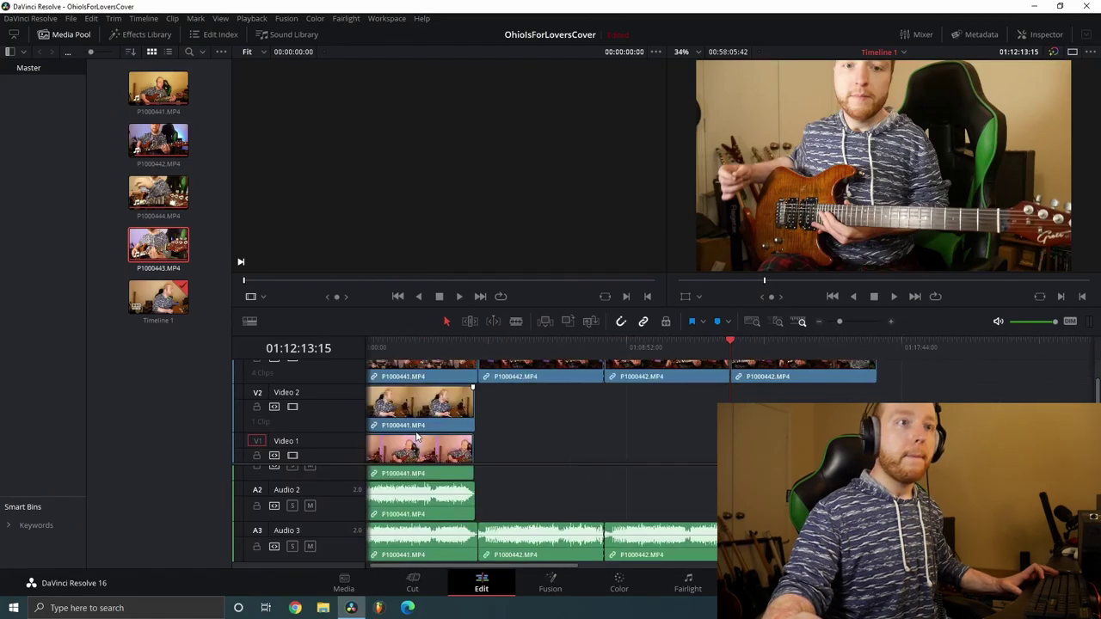
{"action": "scroll", "coordinate": [416, 436], "scroll_direction": "up", "scroll_amount": 4}
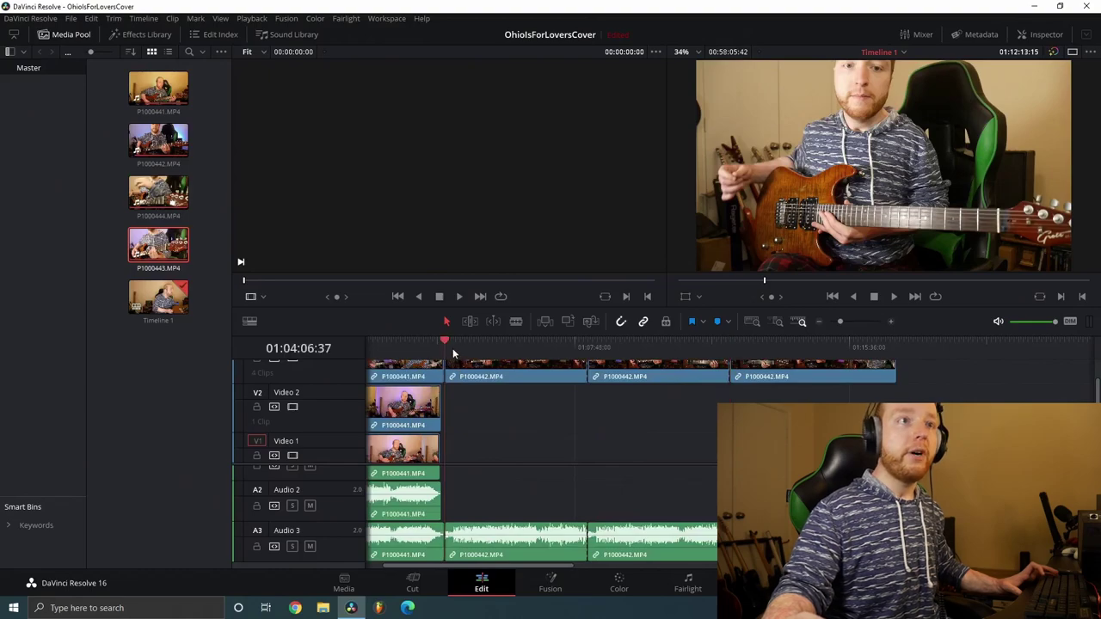
{"action": "scroll", "coordinate": [437, 409], "scroll_direction": "up", "scroll_amount": 1}
{"action": "left_click", "coordinate": [492, 392]}
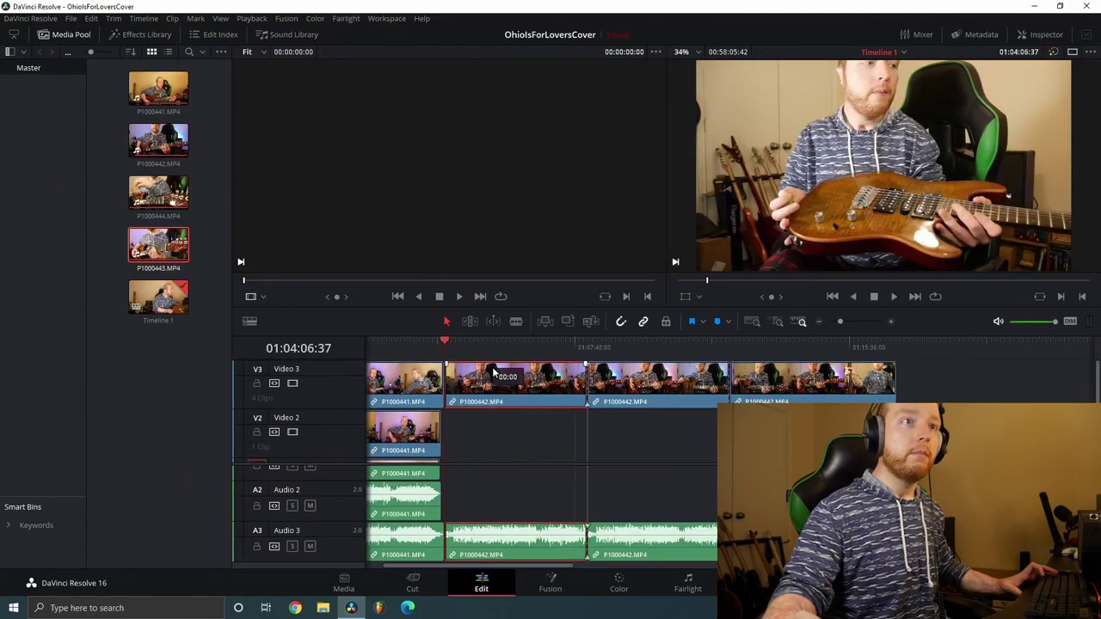
{"action": "left_click_drag", "start_coordinate": [492, 368], "coordinate": [440, 407]}
Compare the Video 4 take's Audio 4 waveform with the waveforms on Audio 1 to Audio 3 to check their alignment.
{"action": "key", "text": "ctrl+minus"}
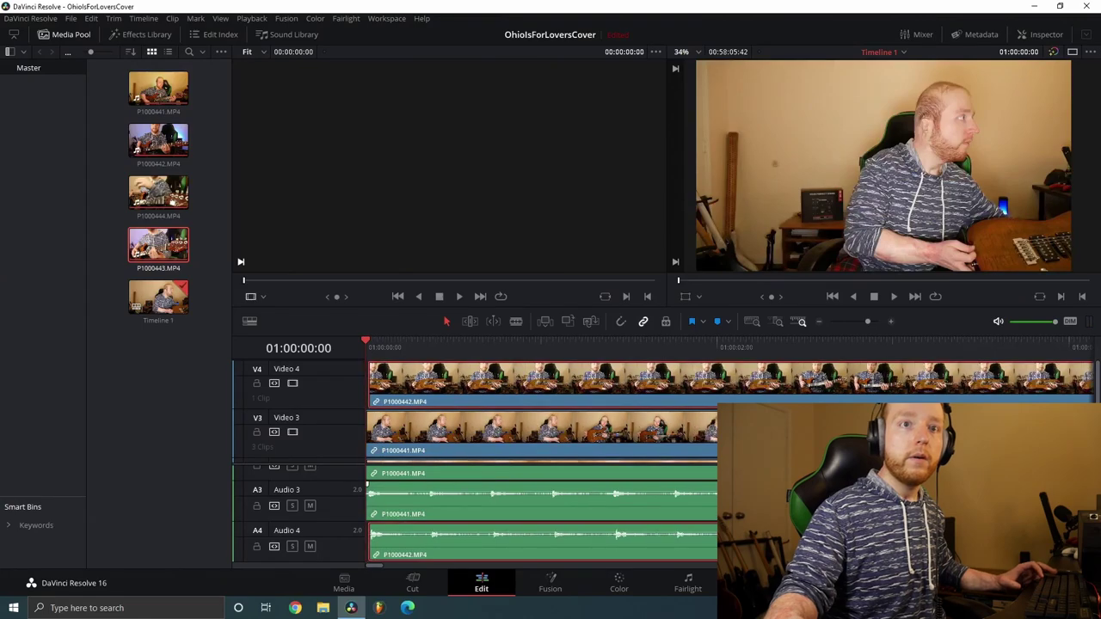
{"action": "key", "text": "ctrl+minus"}
{"action": "key", "text": "ctrl+minus"}
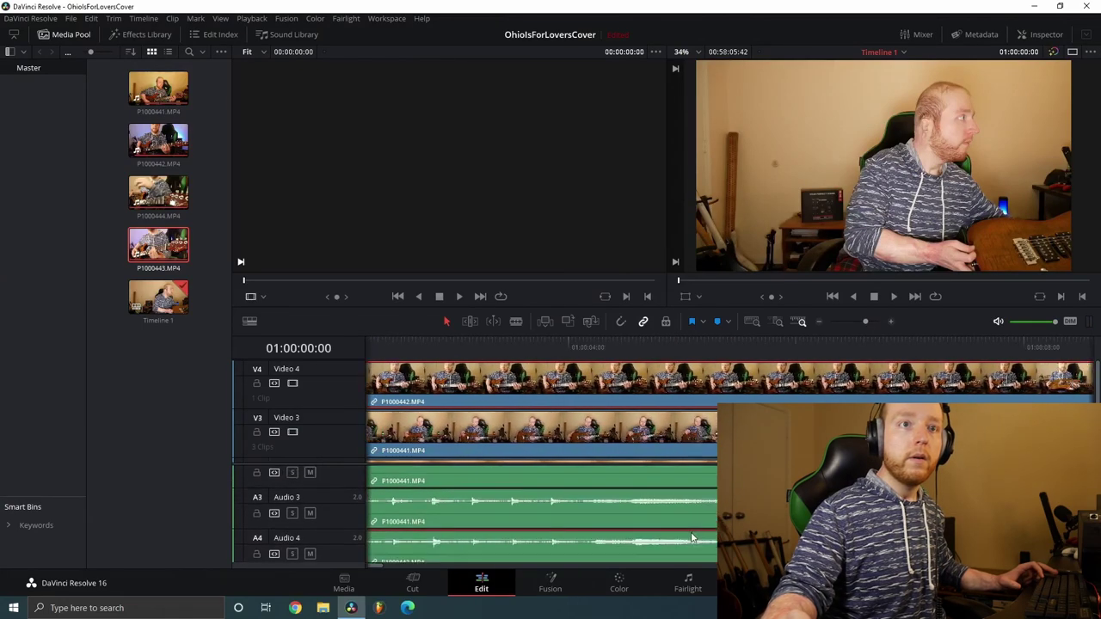
{"action": "scroll", "coordinate": [675, 560], "scroll_direction": "up", "scroll_amount": 1}
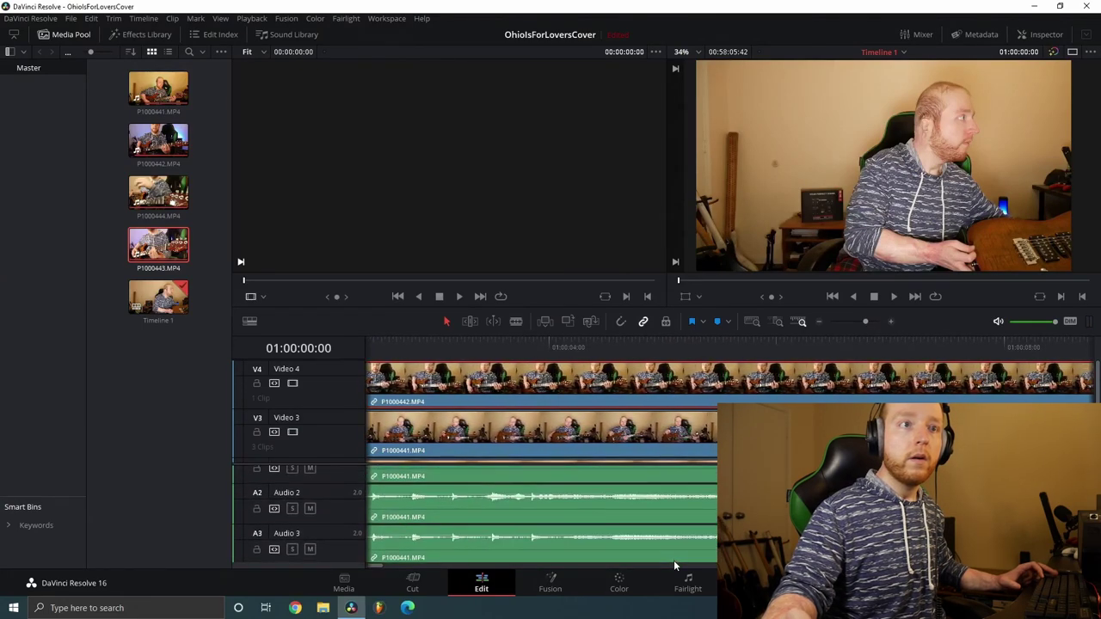
{"action": "scroll", "coordinate": [674, 560], "scroll_direction": "up", "scroll_amount": 1}
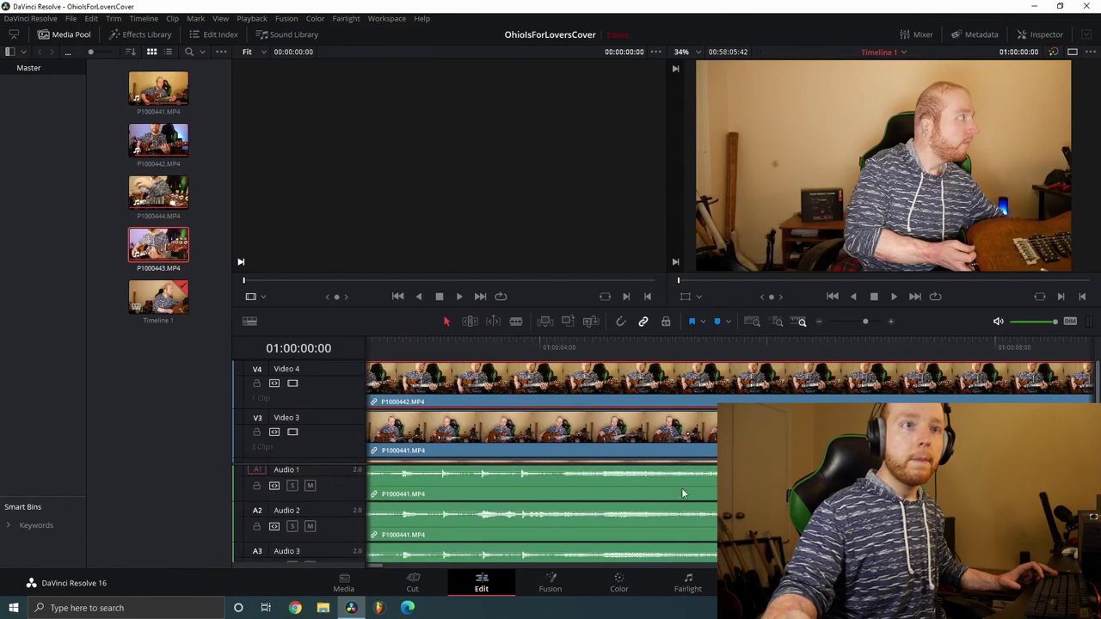
{"action": "scroll", "coordinate": [678, 504], "scroll_direction": "down", "scroll_amount": 2}
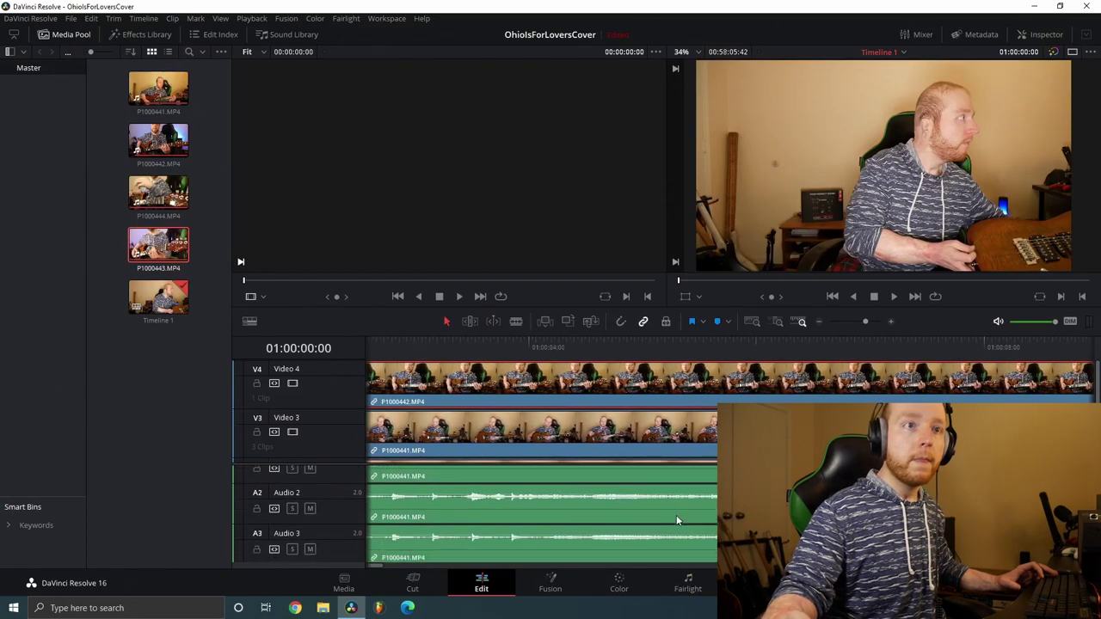
{"action": "scroll", "coordinate": [679, 499], "scroll_direction": "down", "scroll_amount": 1}
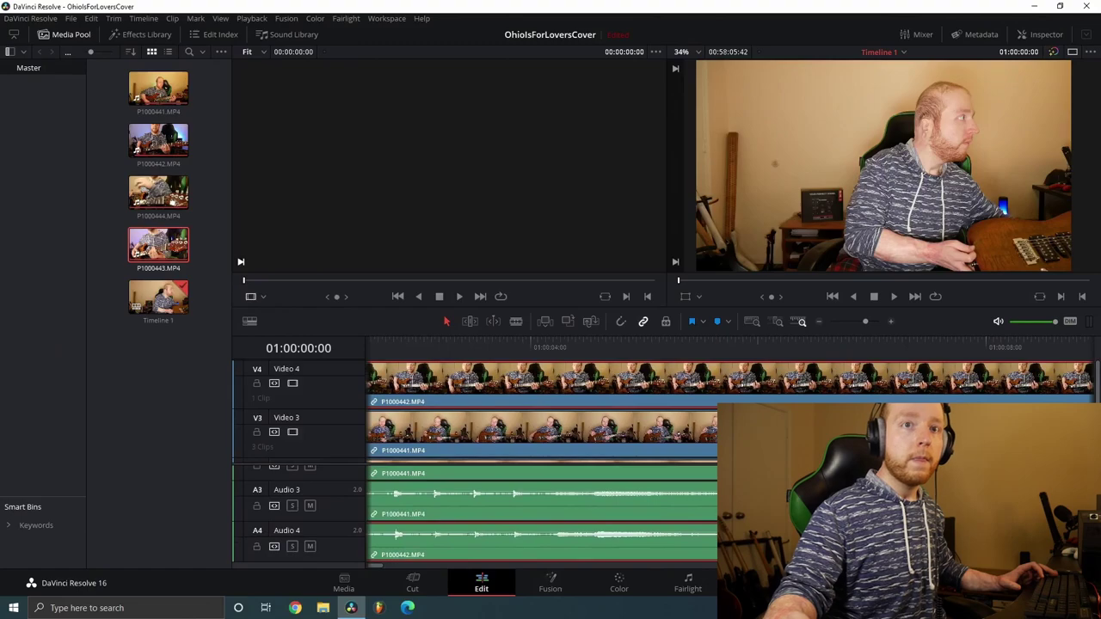
{"action": "scroll", "coordinate": [548, 515], "scroll_direction": "up", "scroll_amount": 1}
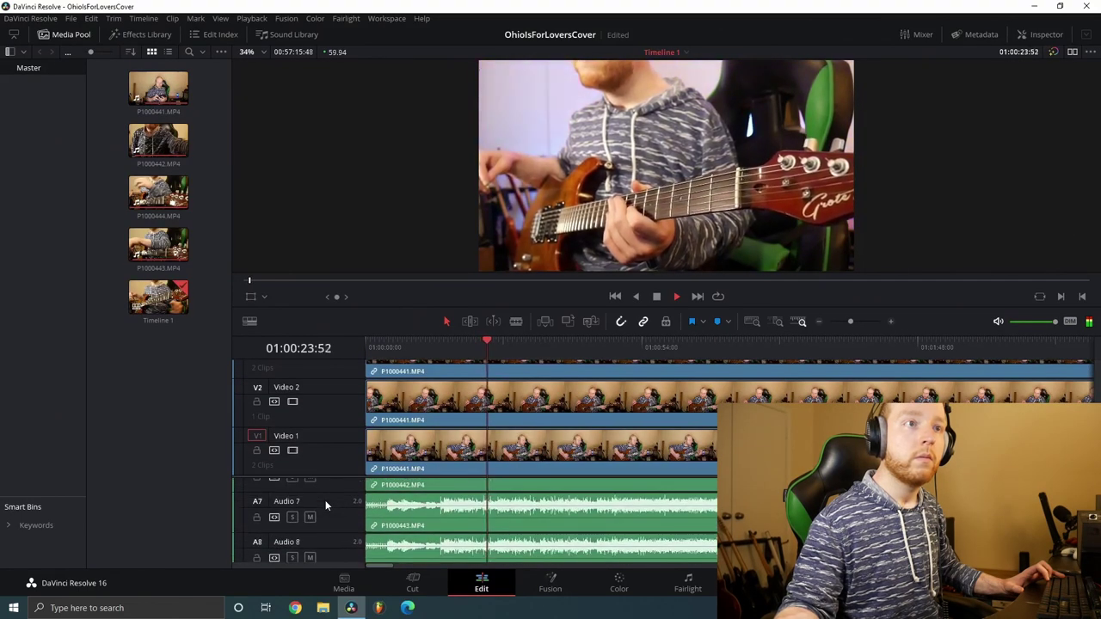
Stop playback of the stacked takes at 01:00:28:20, look over their audio and video tracks, and save the project.
{"action": "scroll", "coordinate": [325, 500], "scroll_direction": "down", "scroll_amount": 1}
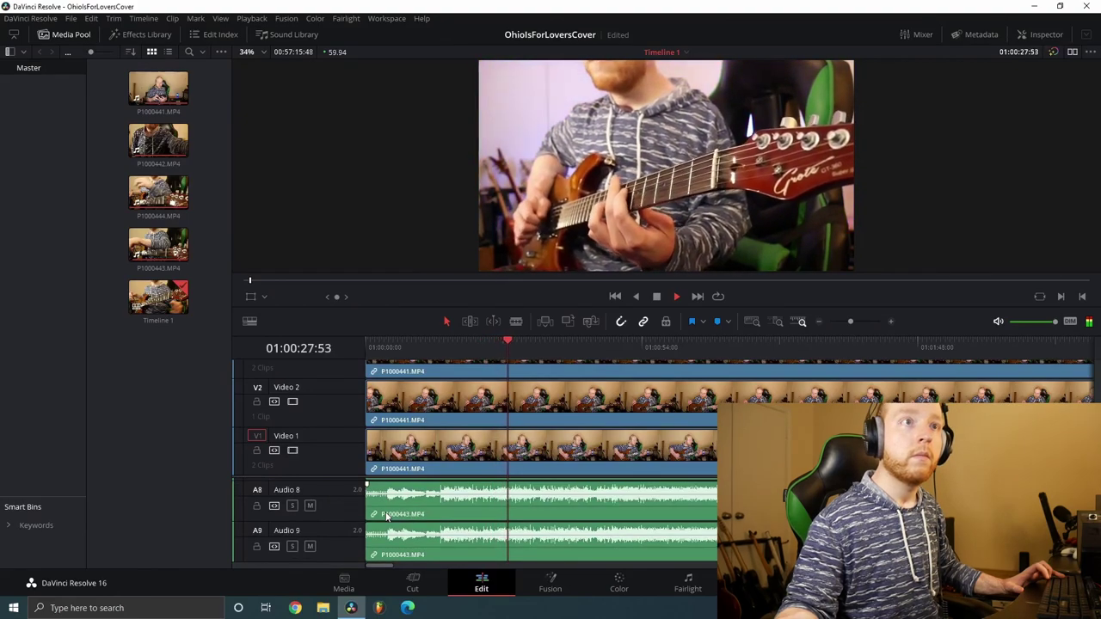
{"action": "key", "text": "space"}
{"action": "scroll", "coordinate": [614, 516], "scroll_direction": "up", "scroll_amount": 2}
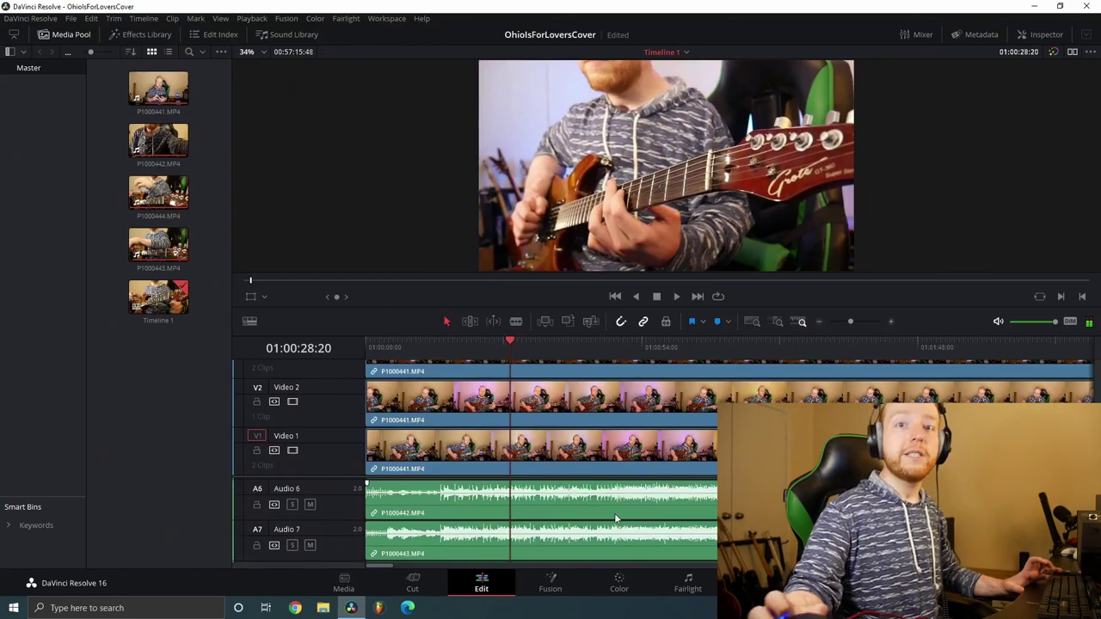
{"action": "scroll", "coordinate": [507, 471], "scroll_direction": "up", "scroll_amount": 1}
{"action": "scroll", "coordinate": [507, 472], "scroll_direction": "down", "scroll_amount": 2}
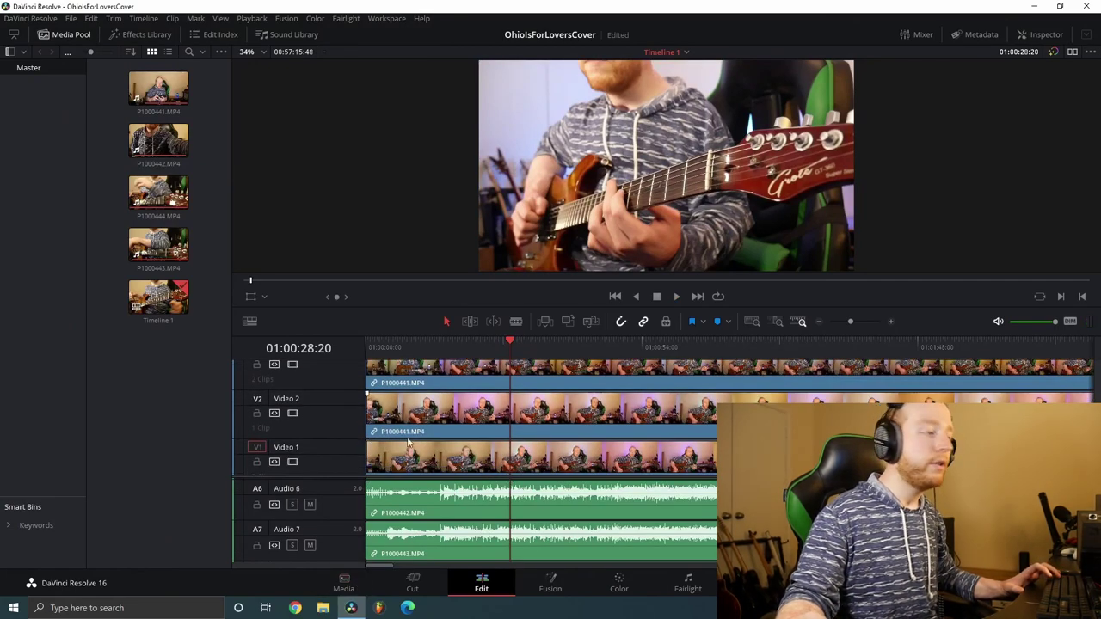
{"action": "key", "text": "ctrl+s"}
{"action": "scroll", "coordinate": [413, 525], "scroll_direction": "down", "scroll_amount": 2}
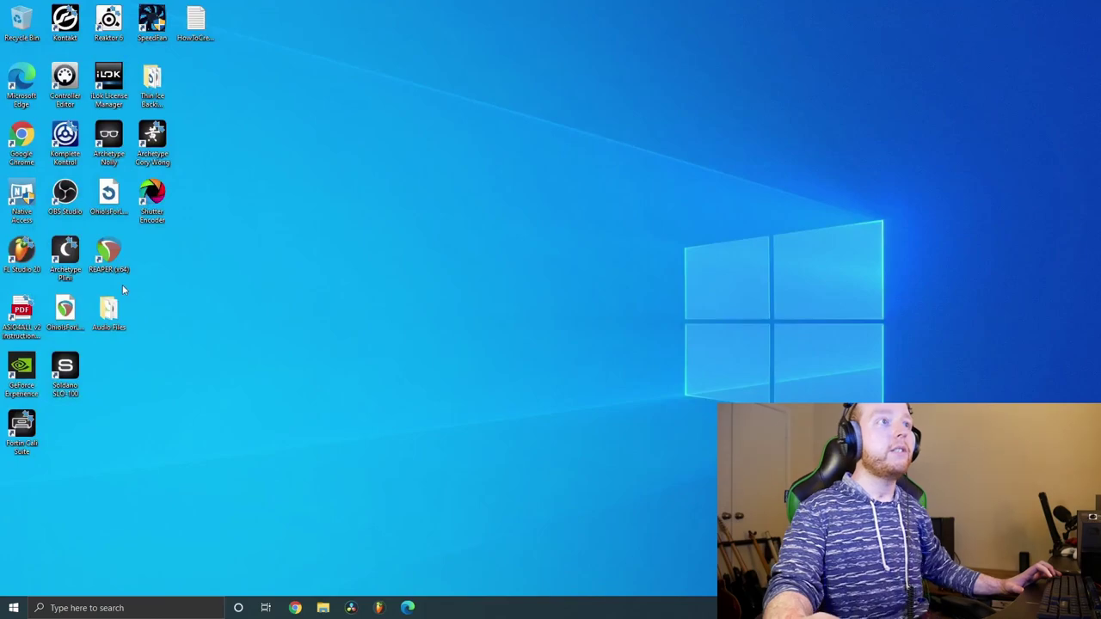
Switch to REAPER by opening the OhioIsForLovers project from the desktop and look through its track list.
{"action": "double_click", "coordinate": [71, 307]}
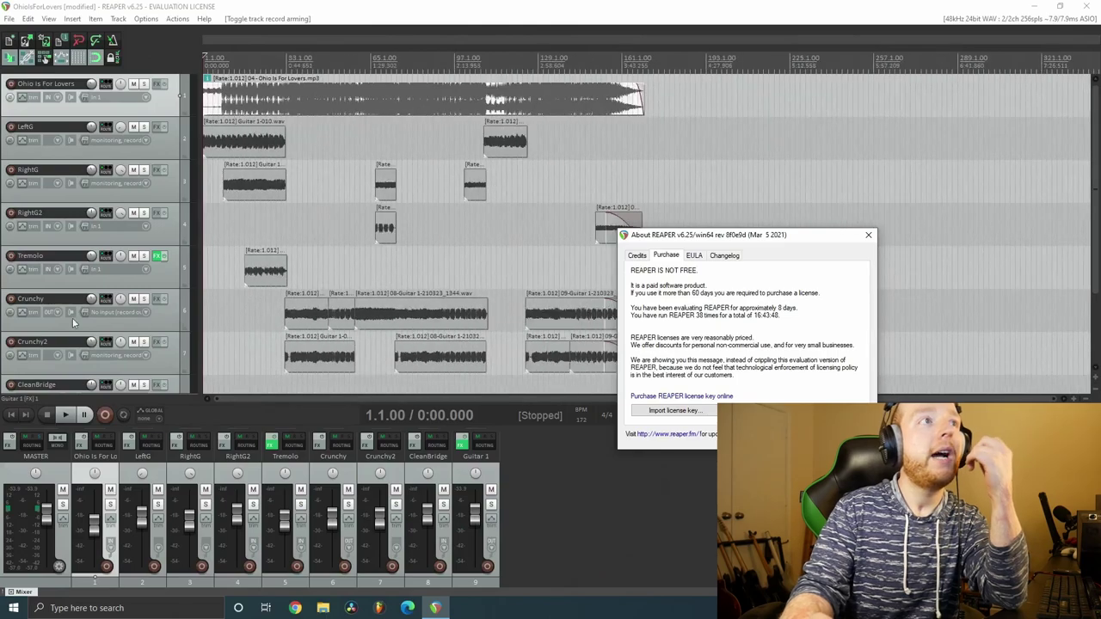
{"action": "scroll", "coordinate": [148, 269], "scroll_direction": "down", "scroll_amount": 2}
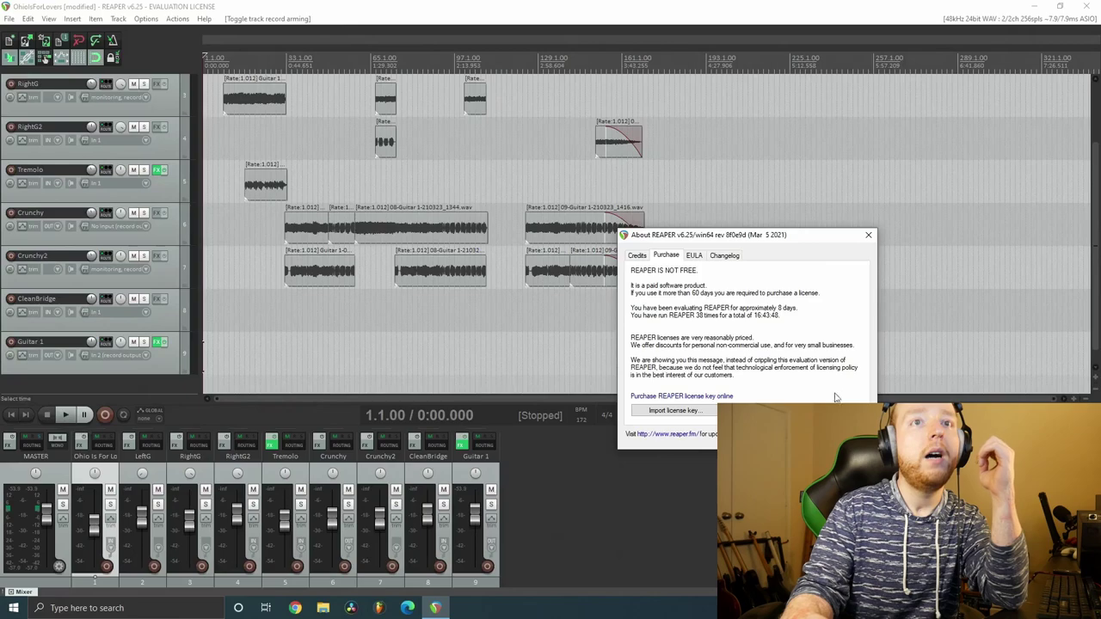
Dismiss the evaluation notice and play the OhioIsForLovers project from the beginning to hear the guitar mix.
{"action": "key", "text": "Escape"}
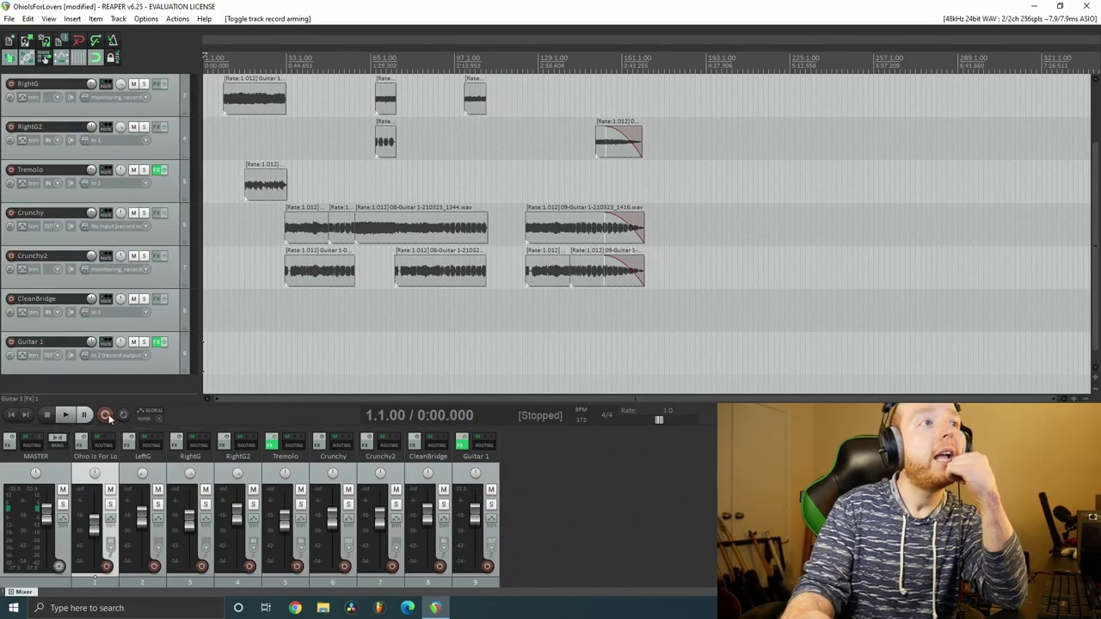
{"action": "left_click", "coordinate": [64, 416]}
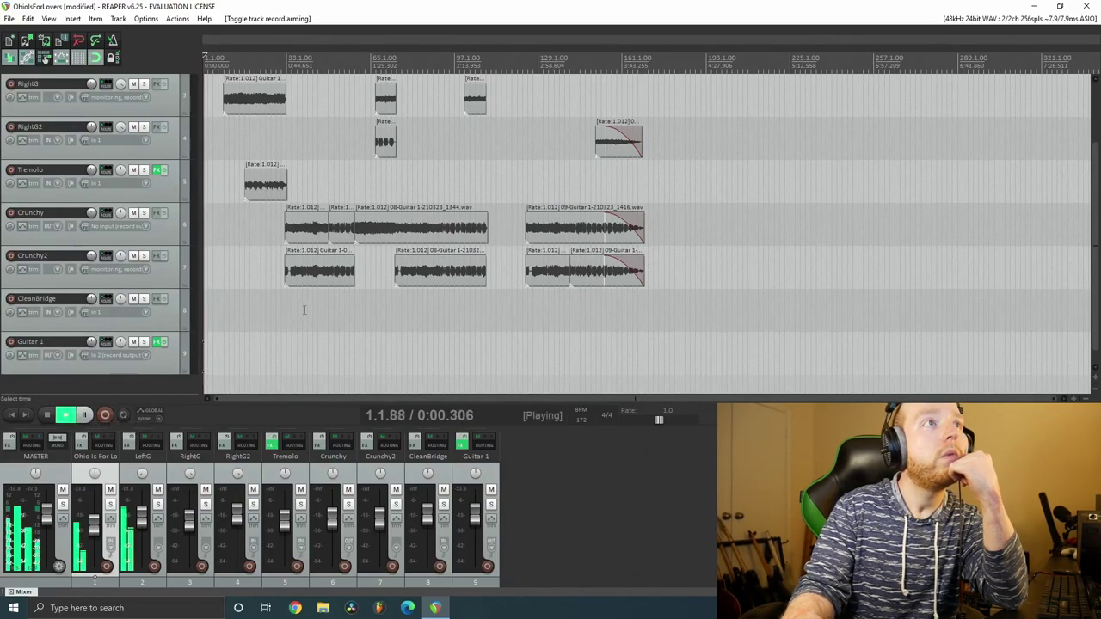
{"action": "scroll", "coordinate": [270, 319], "scroll_direction": "up", "scroll_amount": 5}
{"action": "scroll", "coordinate": [171, 314], "scroll_direction": "up", "scroll_amount": 2}
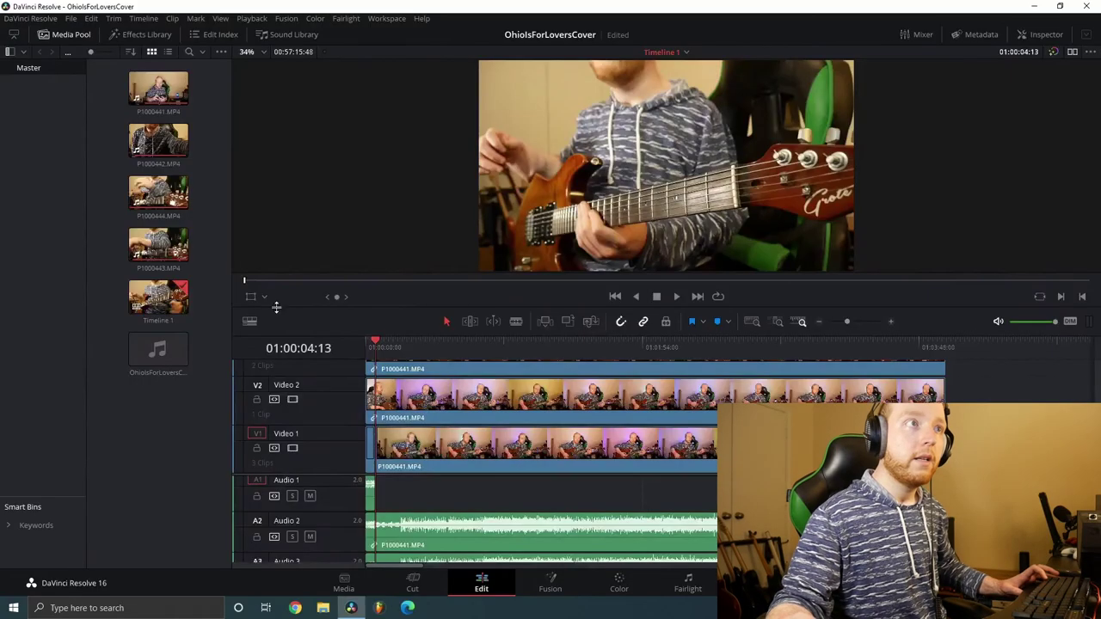
In DaVinci Resolve, place OhioIsForLoversCoverAud.wav on Audio 1 at 01:00:04:13 and compare its waveform with the camera audio on Audio 2.
{"action": "left_click_drag", "start_coordinate": [176, 355], "coordinate": [389, 491]}
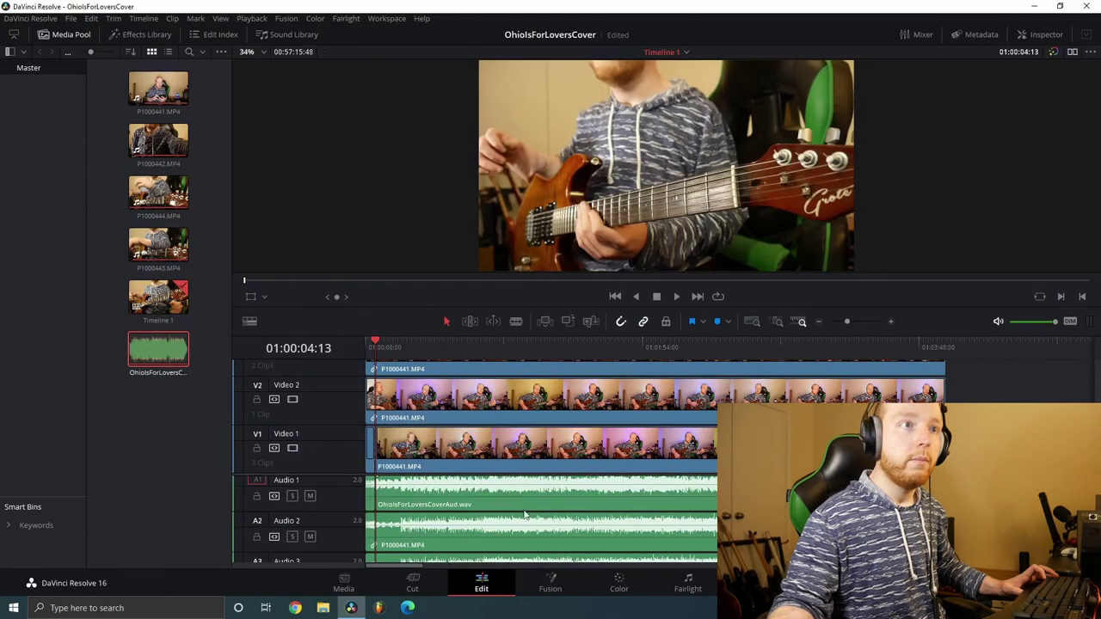
{"action": "scroll", "coordinate": [670, 530], "scroll_direction": "up", "scroll_amount": 3}
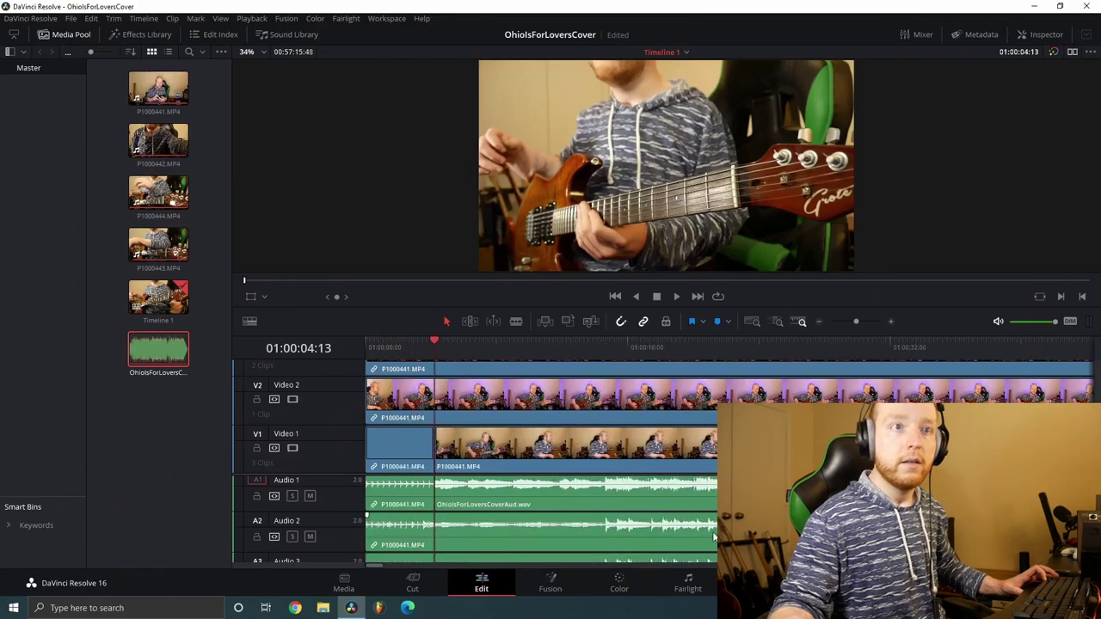
{"action": "scroll", "coordinate": [714, 537], "scroll_direction": "up", "scroll_amount": 2}
{"action": "left_click", "coordinate": [810, 342]}
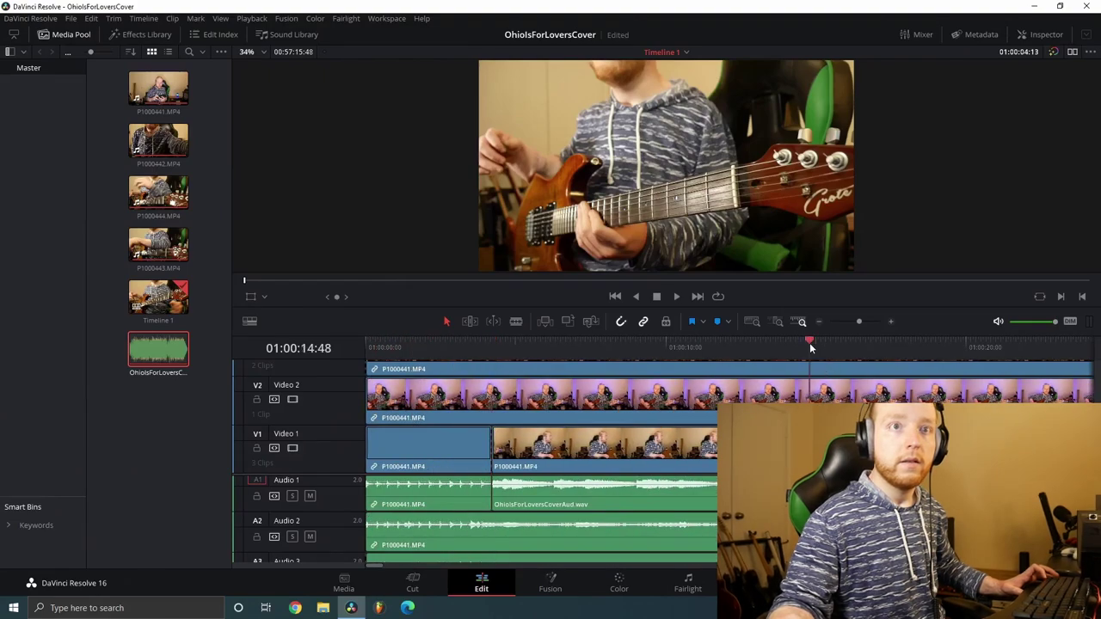
{"action": "key", "text": "ctrl+equal"}
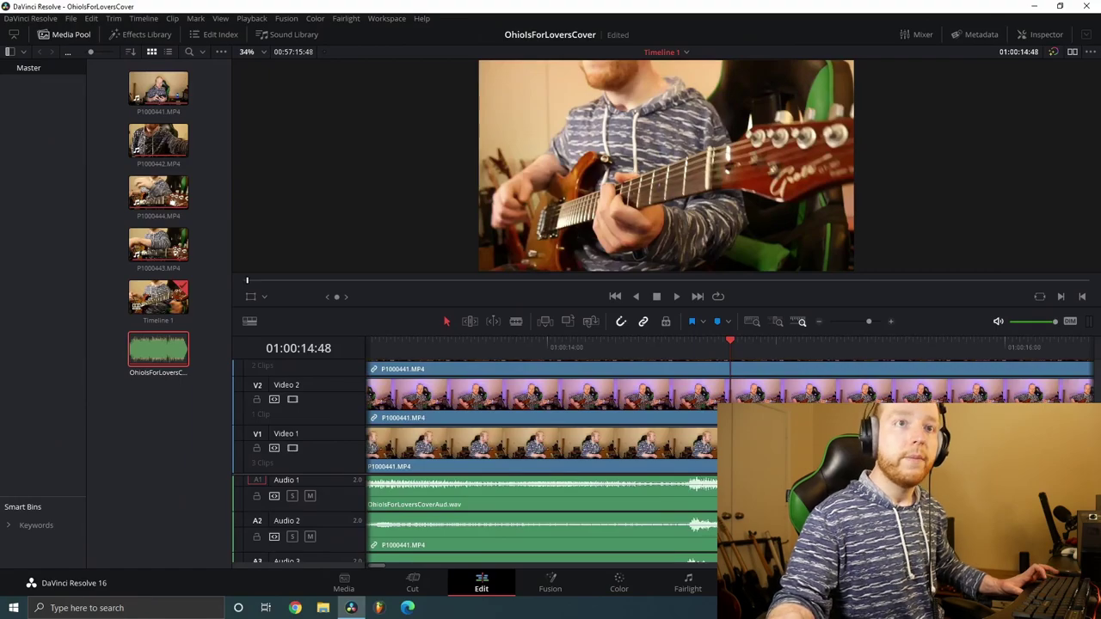
{"action": "scroll", "coordinate": [563, 516], "scroll_direction": "right", "scroll_amount": 5}
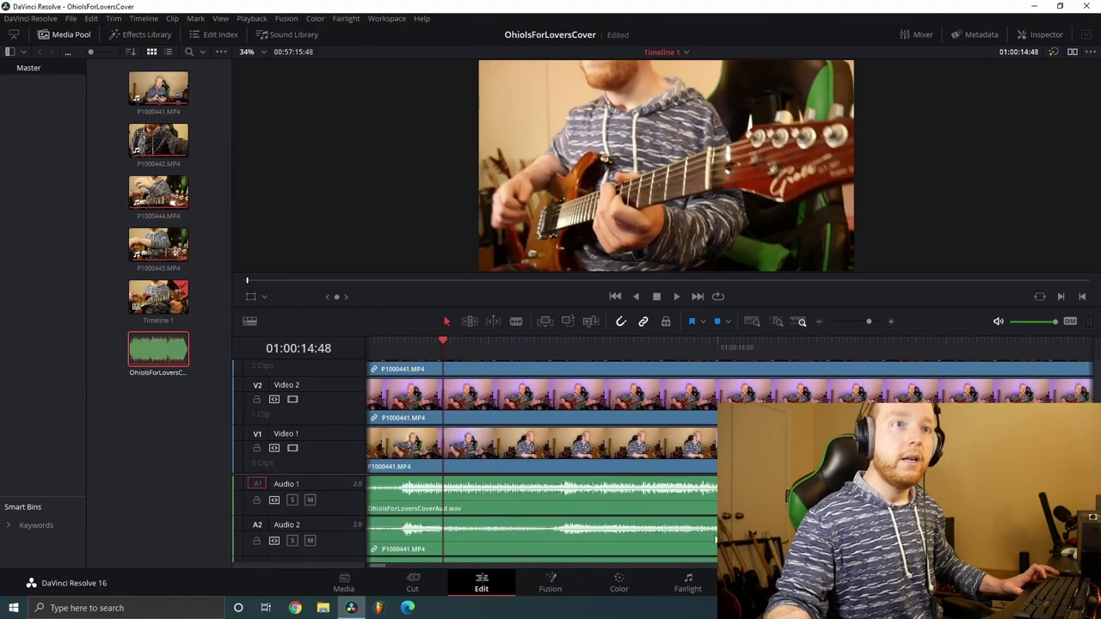
{"action": "scroll", "coordinate": [707, 539], "scroll_direction": "right", "scroll_amount": 3}
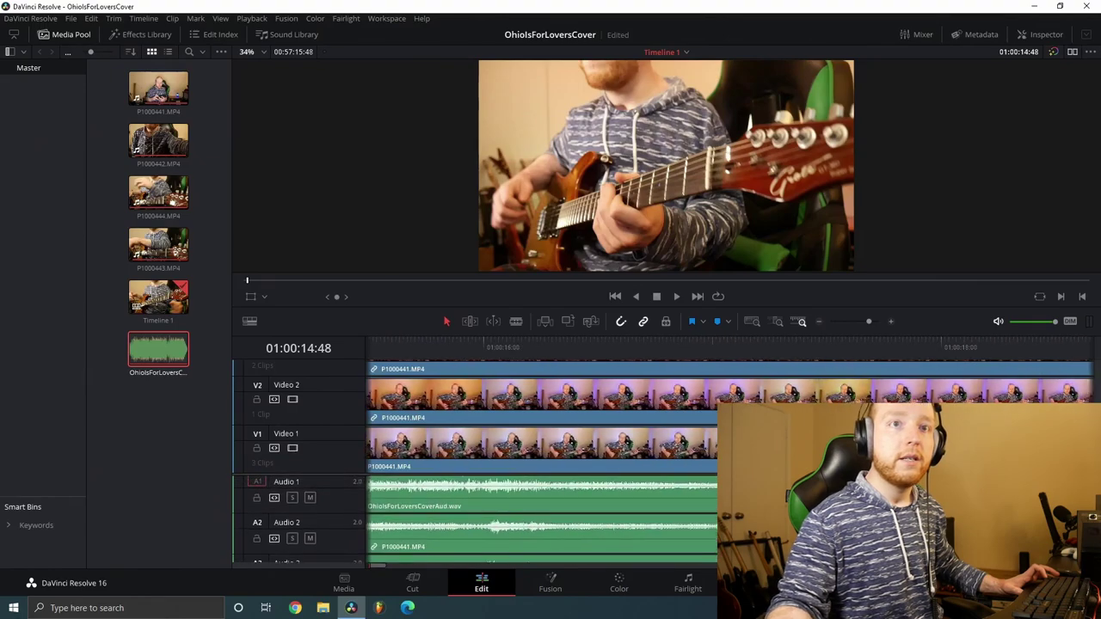
{"action": "scroll", "coordinate": [542, 456], "scroll_direction": "right", "scroll_amount": 4}
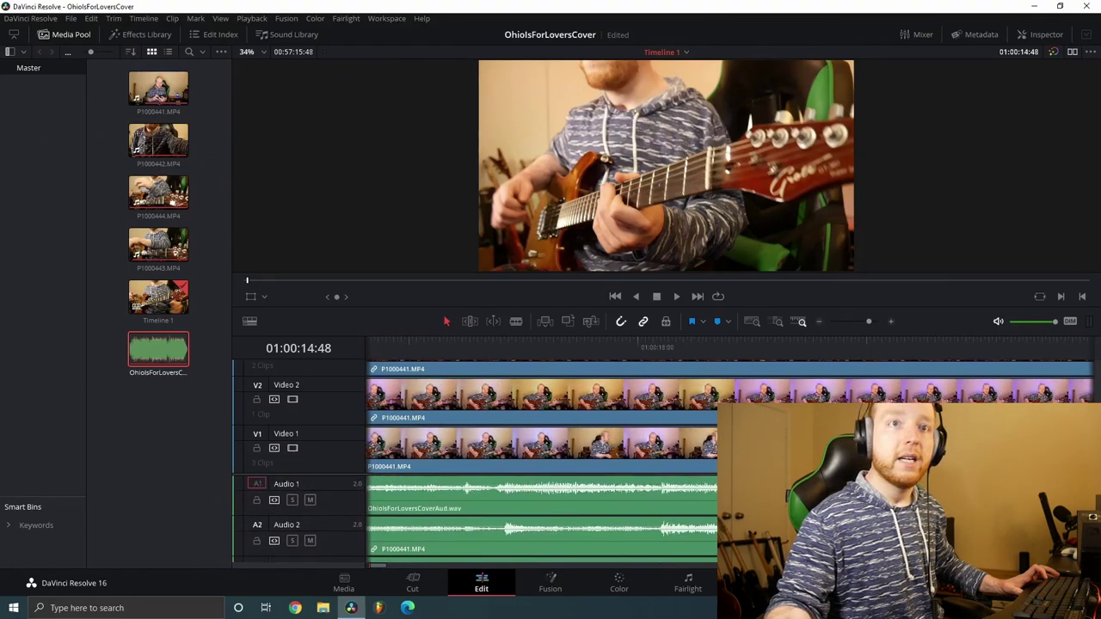
{"action": "scroll", "coordinate": [542, 456], "scroll_direction": "right", "scroll_amount": 2}
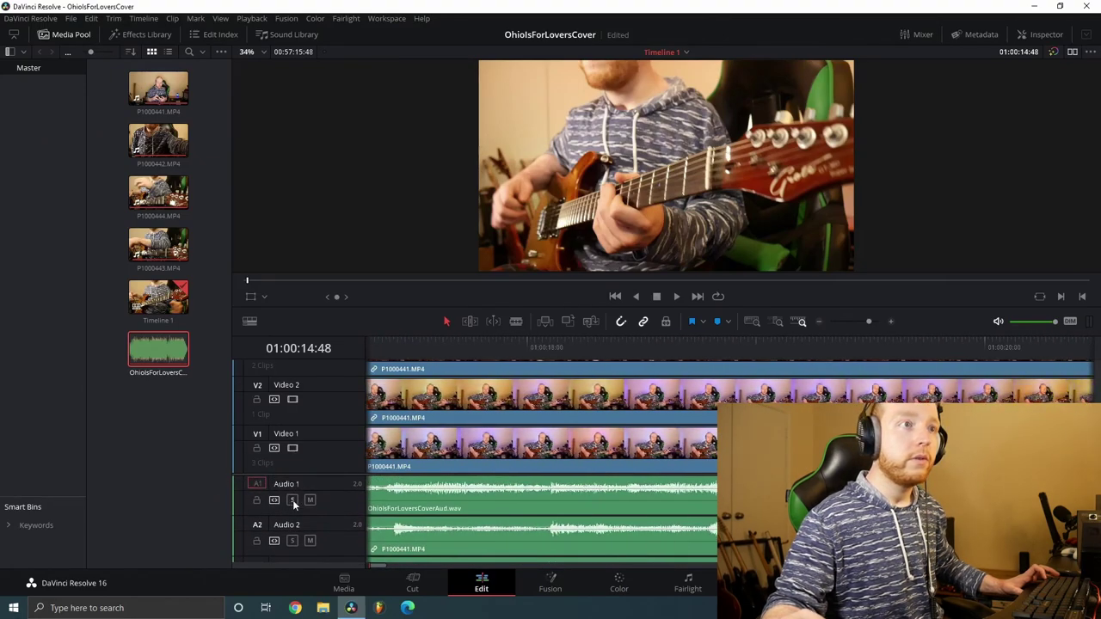
Solo Audio 1, save the project, and play the timeline from the start of the soundtrack clip.
{"action": "key", "text": "ctrl+s"}
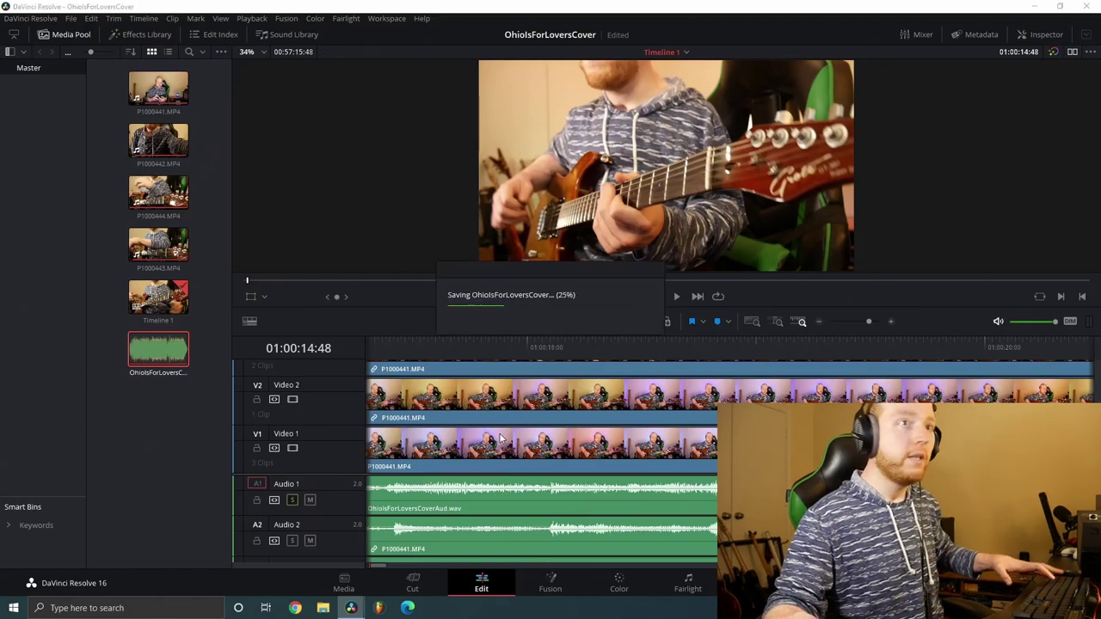
{"action": "scroll", "coordinate": [492, 461], "scroll_direction": "down", "scroll_amount": 6}
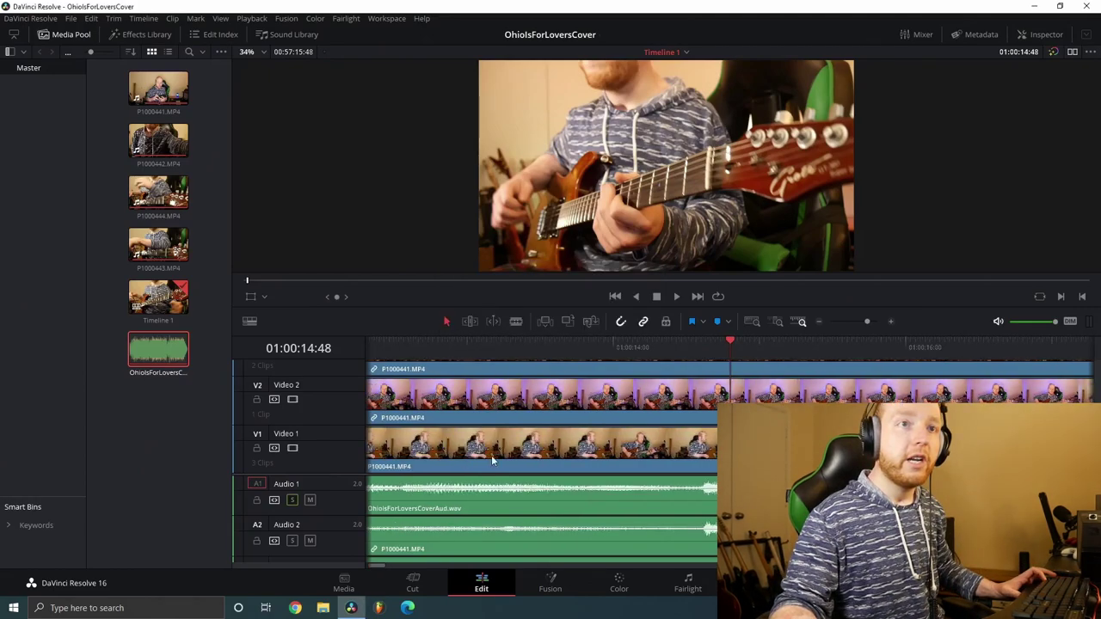
{"action": "left_click", "coordinate": [406, 344]}
{"action": "key", "text": "space"}
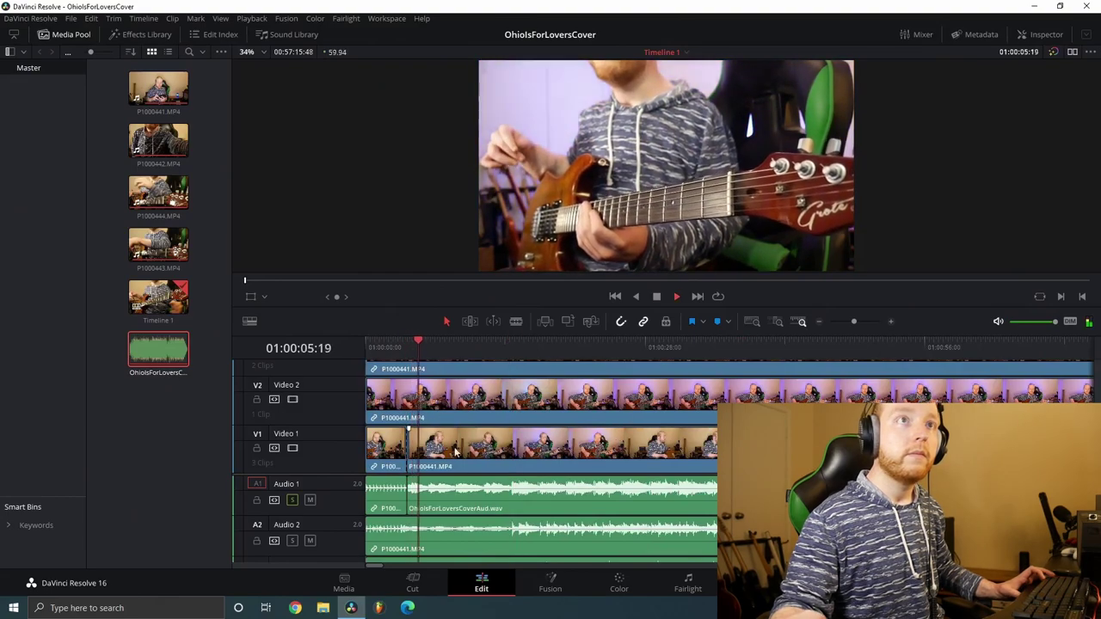
Disable Video 9, Video 8 and Video 7 one after another during playback to check each take's sync with the soundtrack.
{"action": "scroll", "coordinate": [499, 439], "scroll_direction": "up", "scroll_amount": 2}
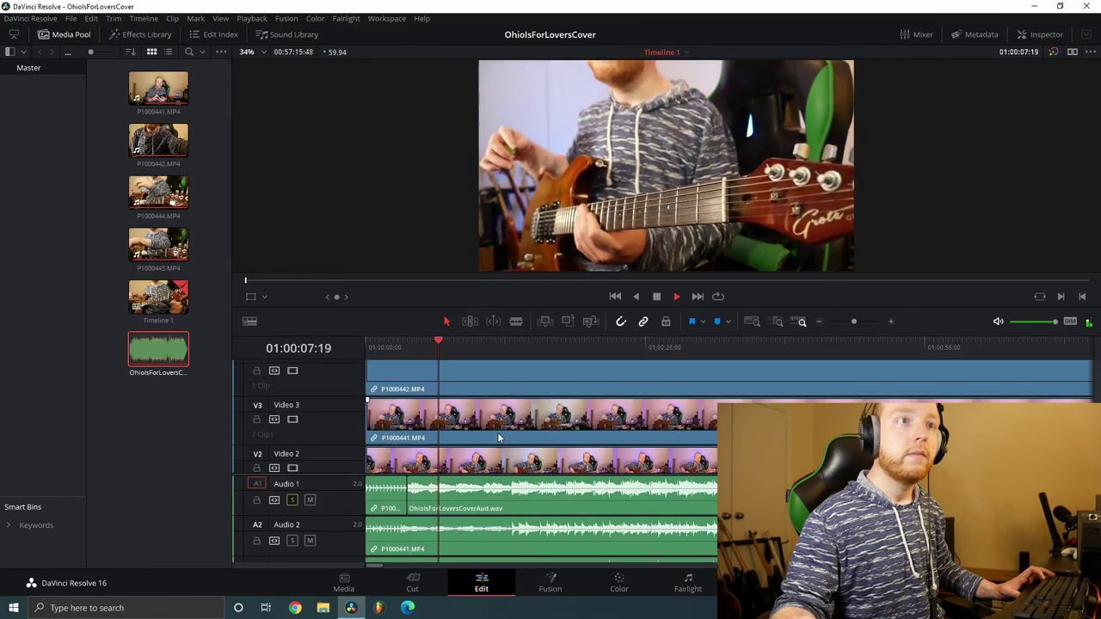
{"action": "scroll", "coordinate": [497, 437], "scroll_direction": "up", "scroll_amount": 8}
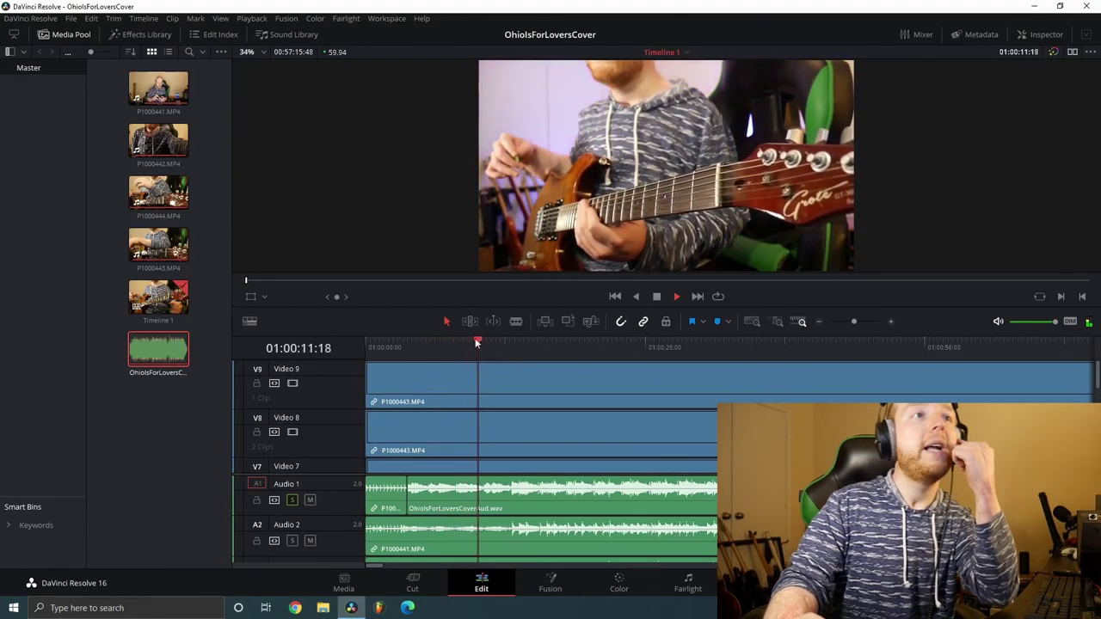
{"action": "left_click", "coordinate": [292, 384]}
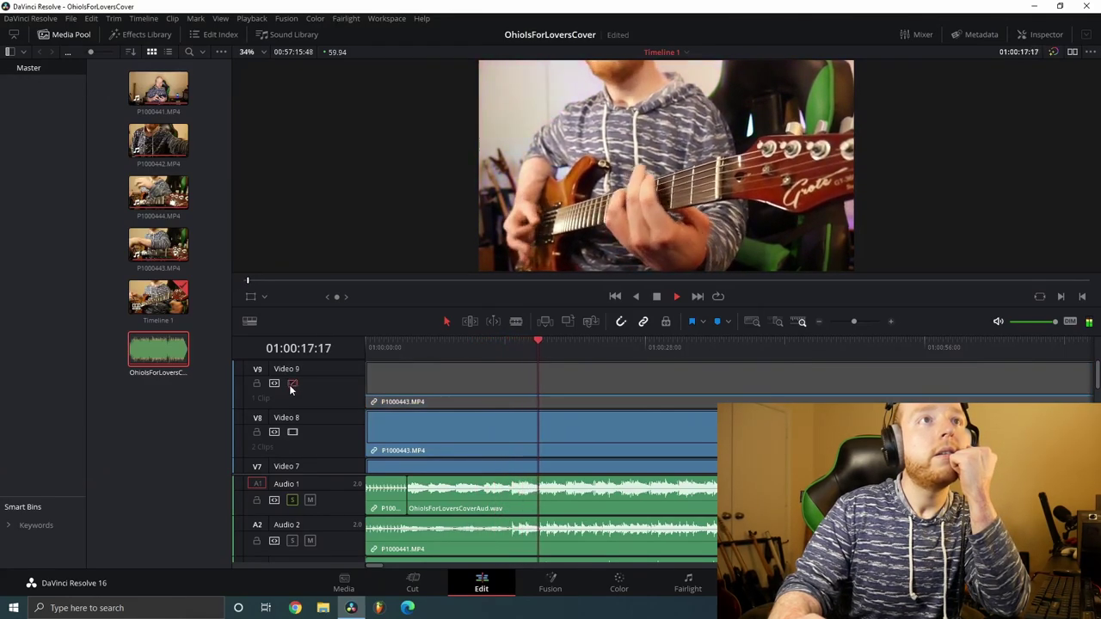
{"action": "left_click", "coordinate": [293, 432]}
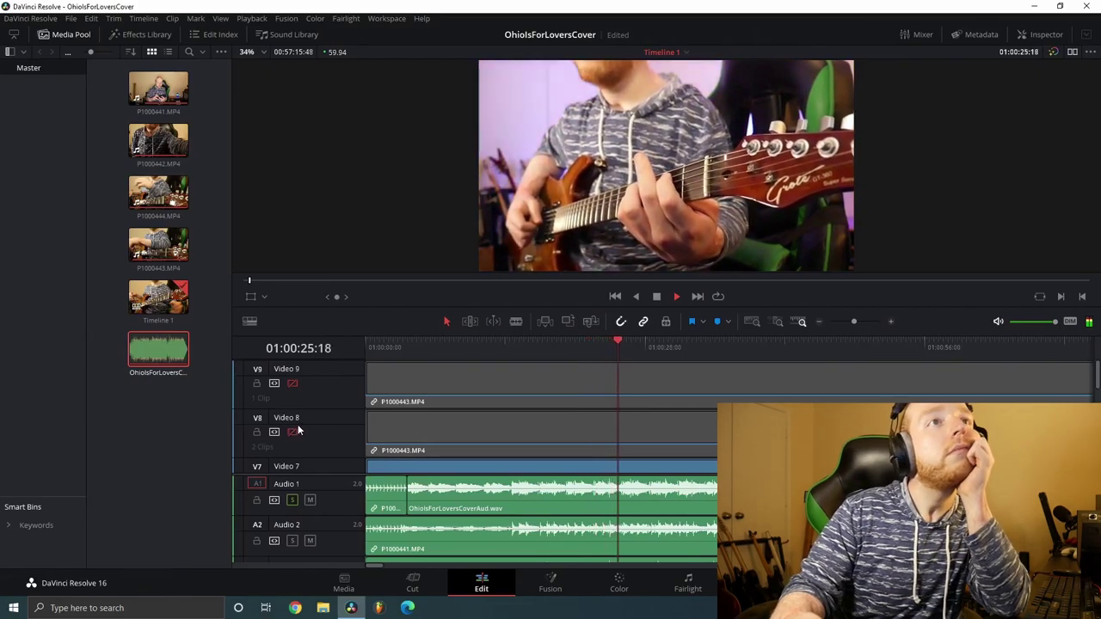
{"action": "scroll", "coordinate": [321, 451], "scroll_direction": "down", "scroll_amount": 1}
{"action": "left_click", "coordinate": [293, 458]}
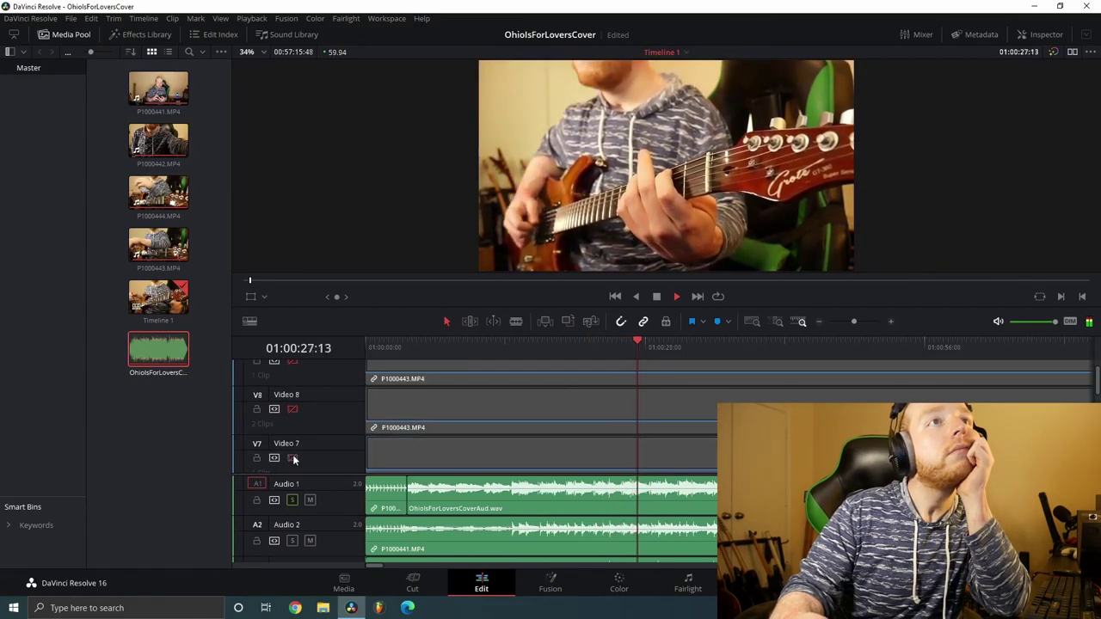
Disable Video 6 and Video 5 in turn during playback to check the P1000442.MP4 takes against the soundtrack.
{"action": "scroll", "coordinate": [303, 455], "scroll_direction": "down", "scroll_amount": 1}
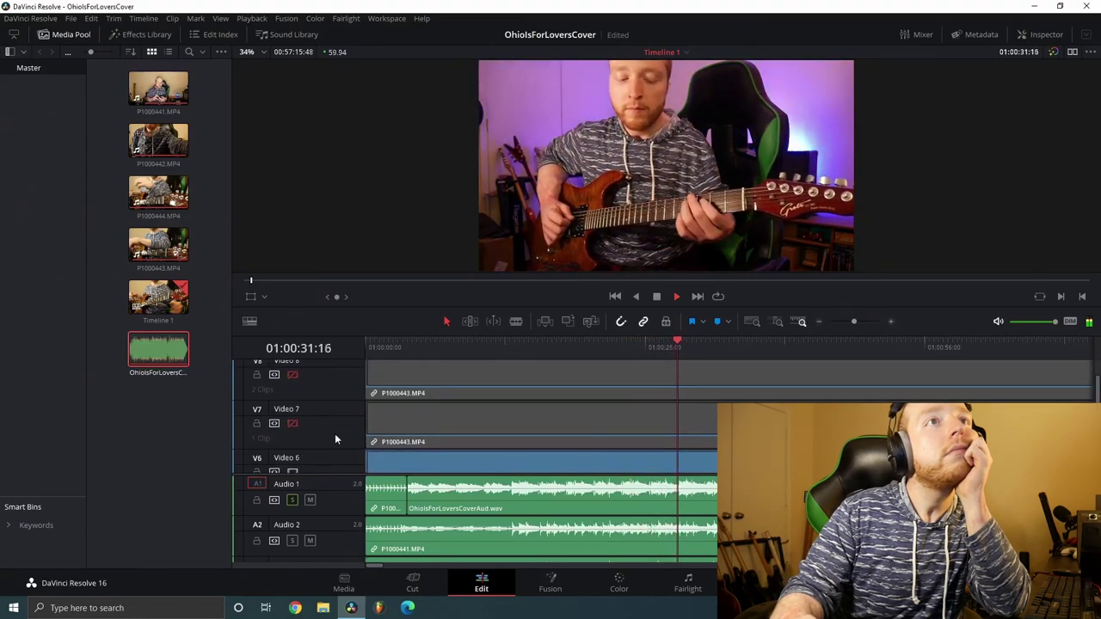
{"action": "scroll", "coordinate": [334, 433], "scroll_direction": "down", "scroll_amount": 1}
{"action": "scroll", "coordinate": [335, 434], "scroll_direction": "down", "scroll_amount": 1}
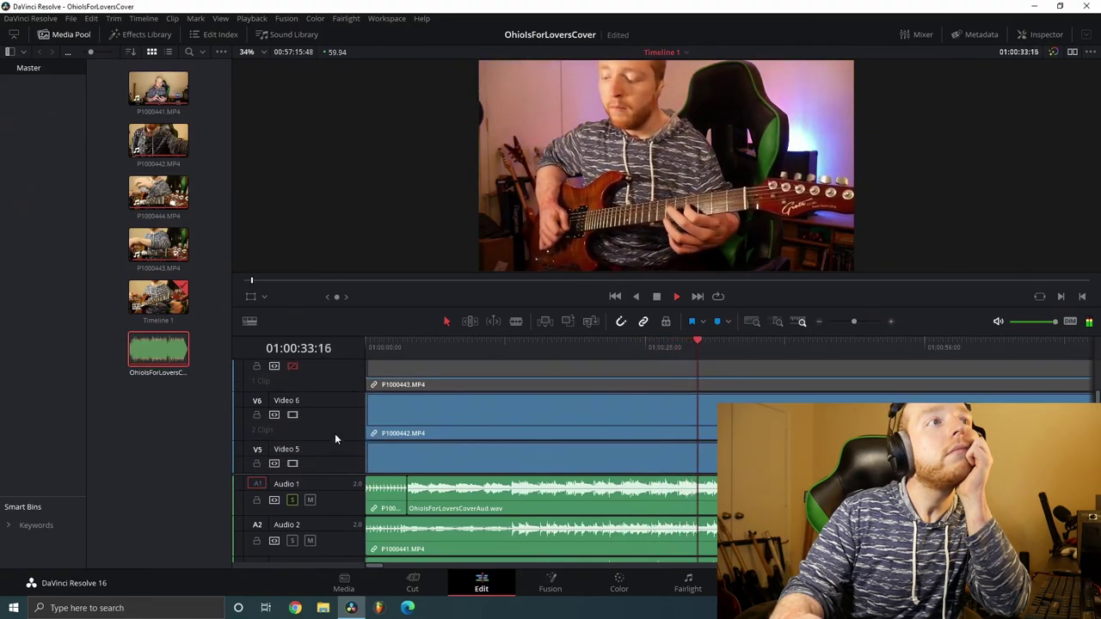
{"action": "left_click", "coordinate": [293, 414]}
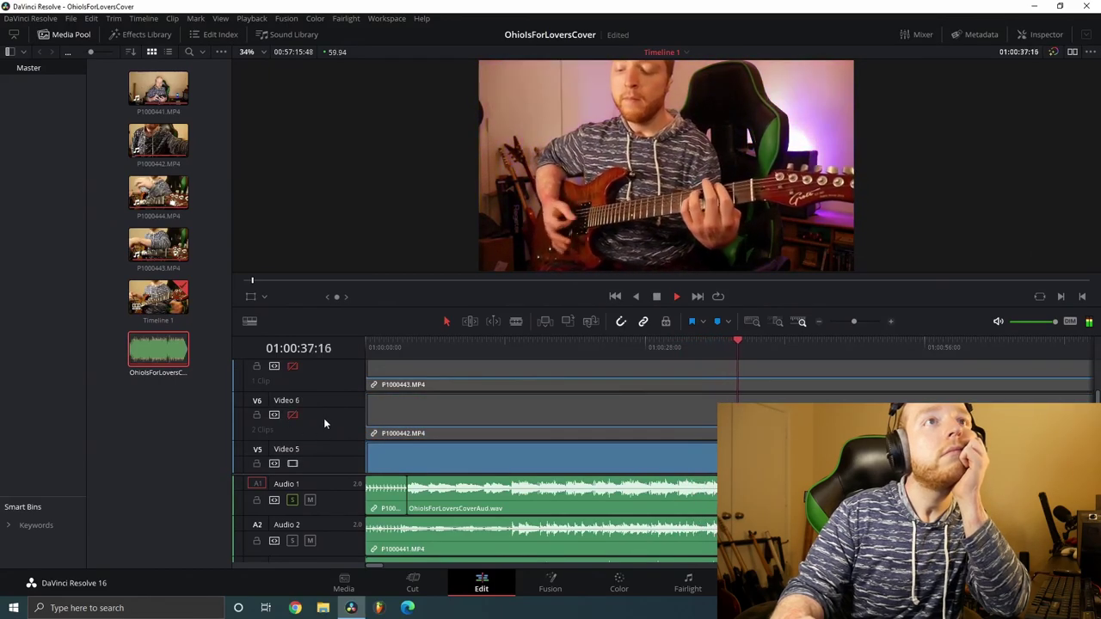
{"action": "scroll", "coordinate": [323, 423], "scroll_direction": "down", "scroll_amount": 1}
{"action": "left_click", "coordinate": [293, 428]}
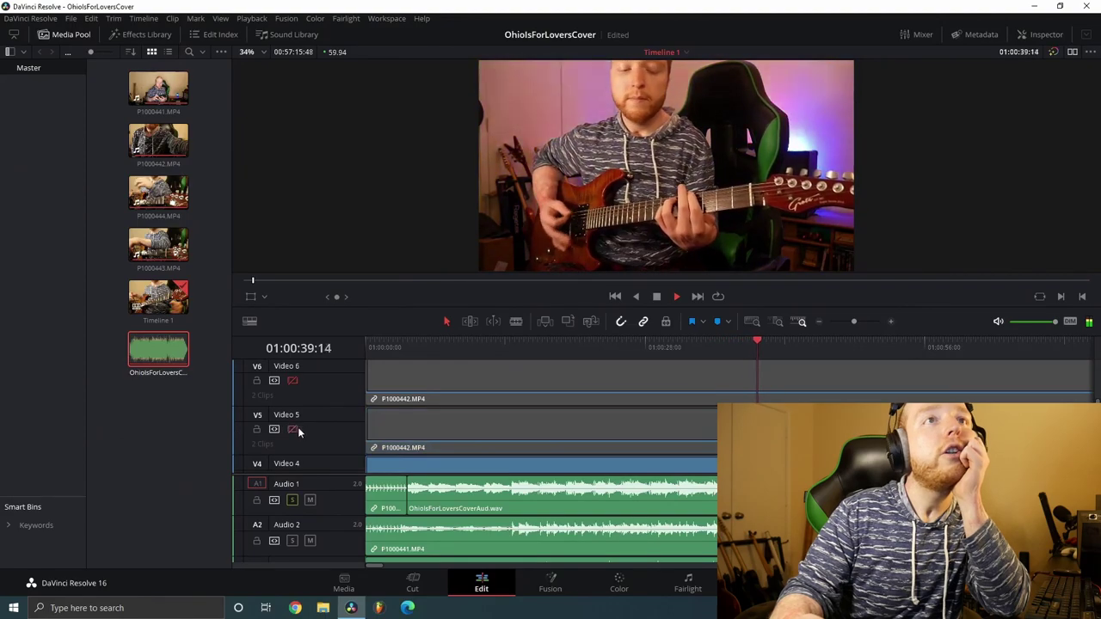
Disable Video 4 during playback to check the P1000441.MP4 take beneath it against the soundtrack.
{"action": "scroll", "coordinate": [349, 427], "scroll_direction": "down", "scroll_amount": 2}
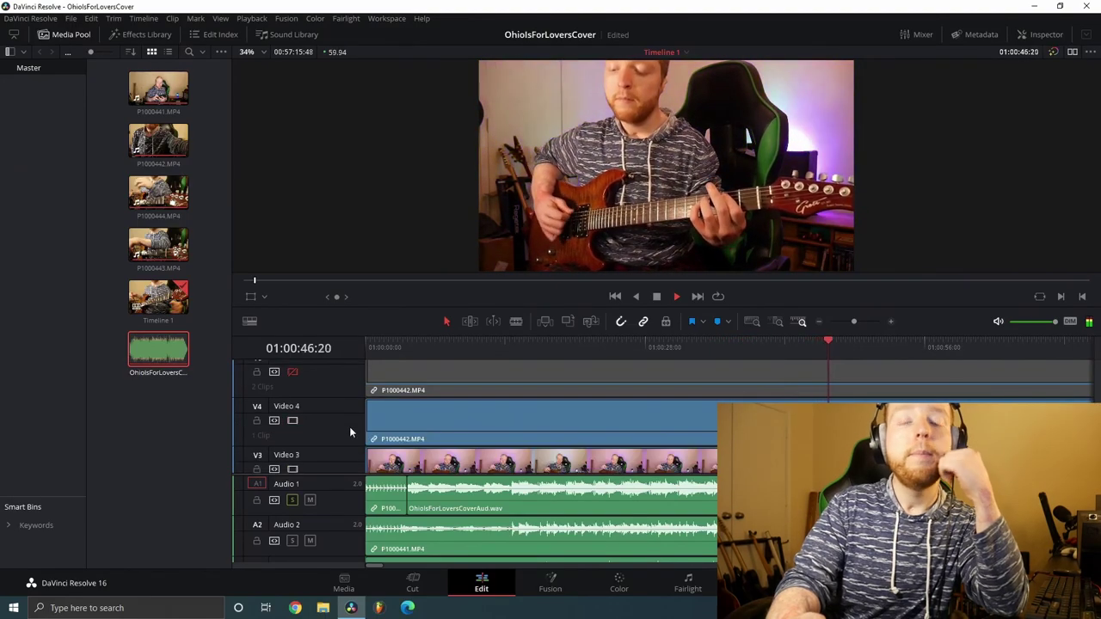
{"action": "left_click", "coordinate": [292, 423]}
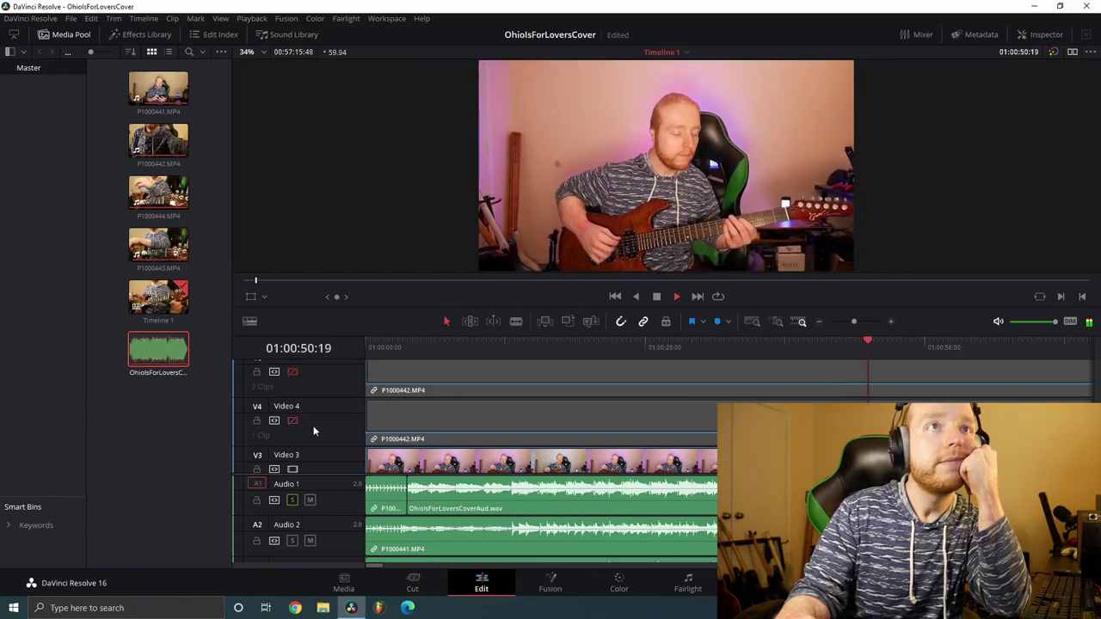
{"action": "scroll", "coordinate": [305, 425], "scroll_direction": "down", "scroll_amount": 2}
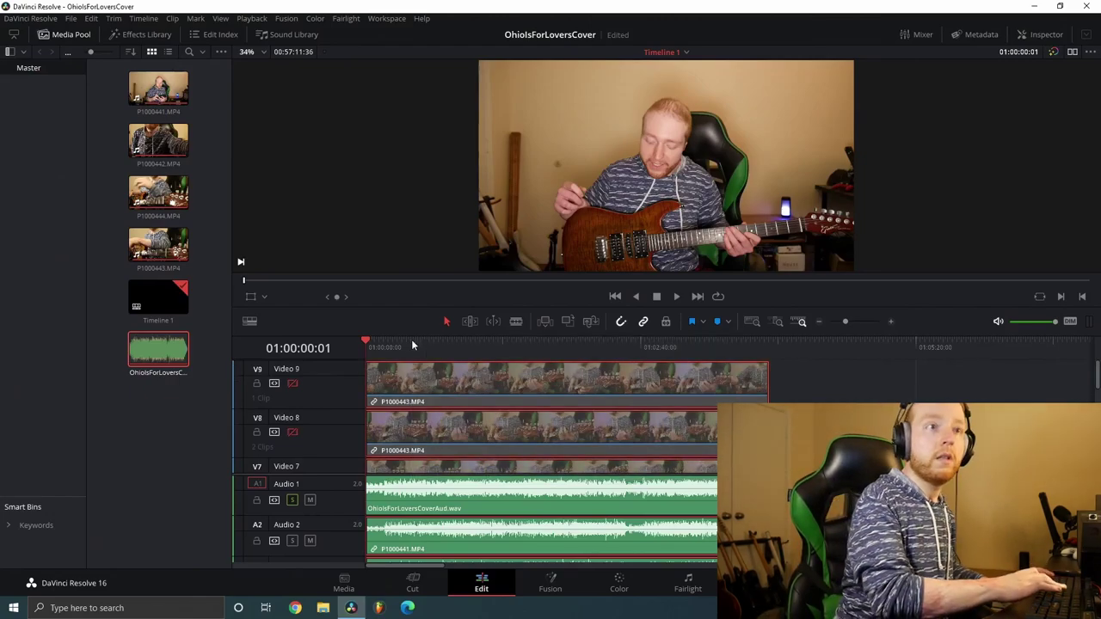
Unlink the clips' video and audio and delete the camera audio on Audio 2 to Audio 9, keeping the soundtrack on Audio 1.
{"action": "key", "text": "ctrl+alt+l"}
{"action": "scroll", "coordinate": [482, 516], "scroll_direction": "down", "scroll_amount": 1}
{"action": "scroll", "coordinate": [482, 516], "scroll_direction": "down", "scroll_amount": 5}
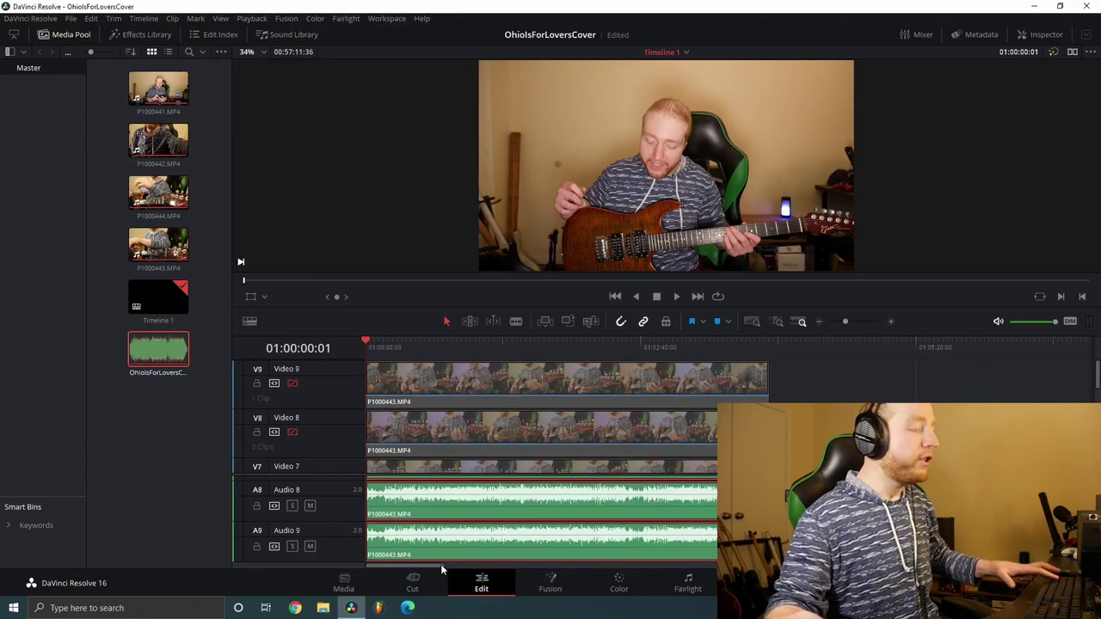
{"action": "scroll", "coordinate": [458, 509], "scroll_direction": "up", "scroll_amount": 3}
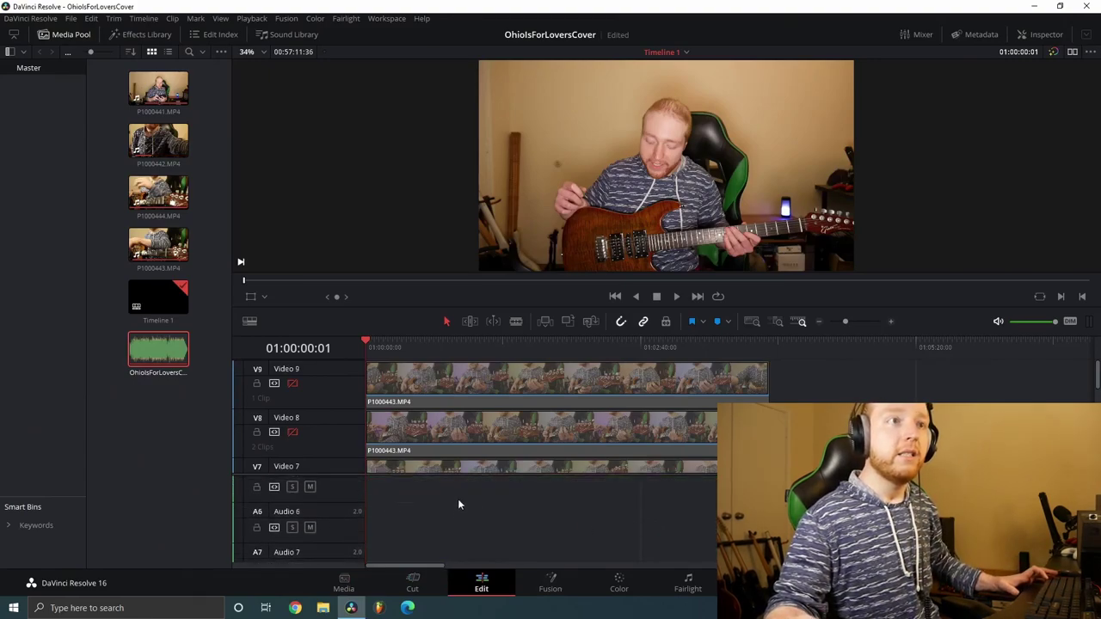
{"action": "scroll", "coordinate": [457, 503], "scroll_direction": "up", "scroll_amount": 5}
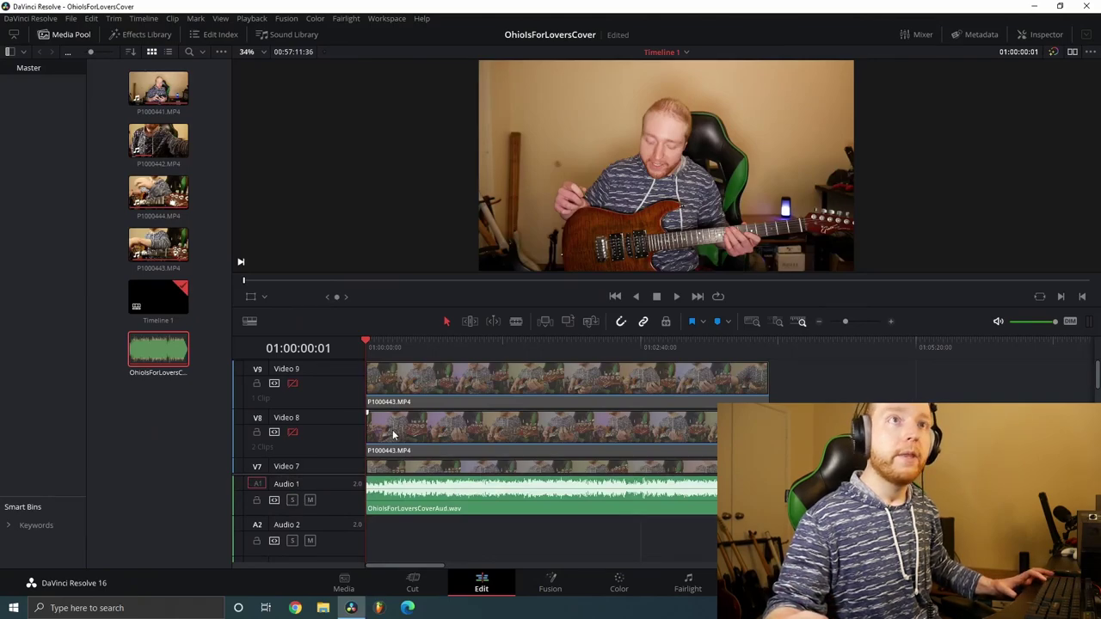
Re-enable the disabled video tracks from Video 9 down to Video 4.
{"action": "left_click", "coordinate": [292, 435]}
{"action": "left_click", "coordinate": [293, 383]}
{"action": "scroll", "coordinate": [320, 410], "scroll_direction": "down", "scroll_amount": 2}
{"action": "left_click", "coordinate": [293, 412]}
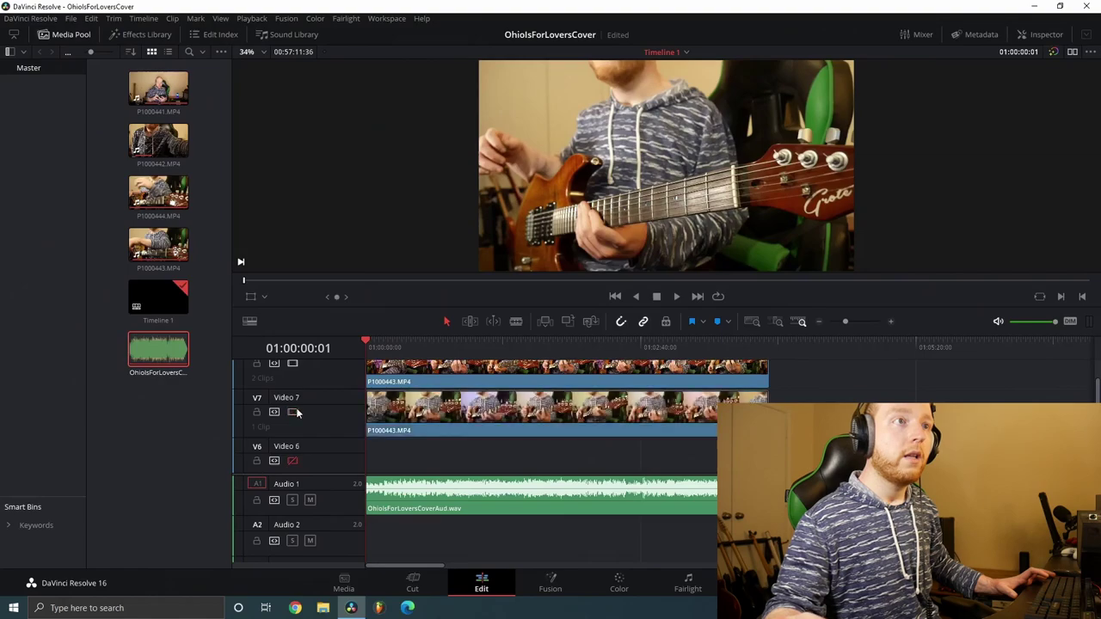
{"action": "left_click", "coordinate": [293, 412]}
{"action": "scroll", "coordinate": [296, 416], "scroll_direction": "down", "scroll_amount": 2}
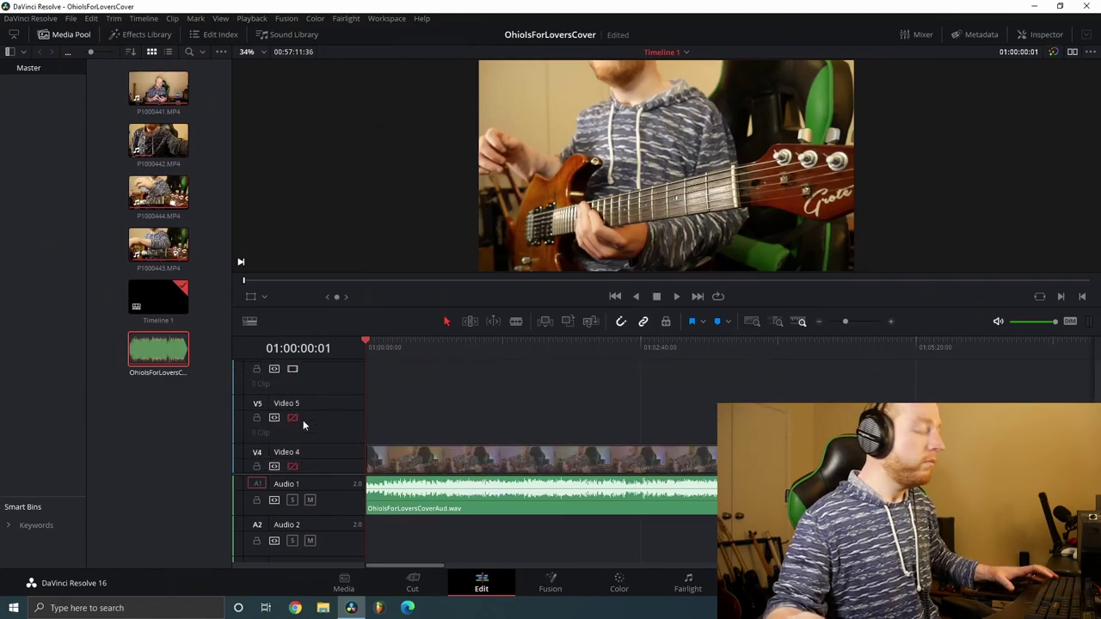
{"action": "scroll", "coordinate": [294, 384], "scroll_direction": "up", "scroll_amount": 3}
{"action": "left_click", "coordinate": [294, 384]}
{"action": "scroll", "coordinate": [357, 407], "scroll_direction": "up", "scroll_amount": 1}
{"action": "scroll", "coordinate": [358, 407], "scroll_direction": "down", "scroll_amount": 5}
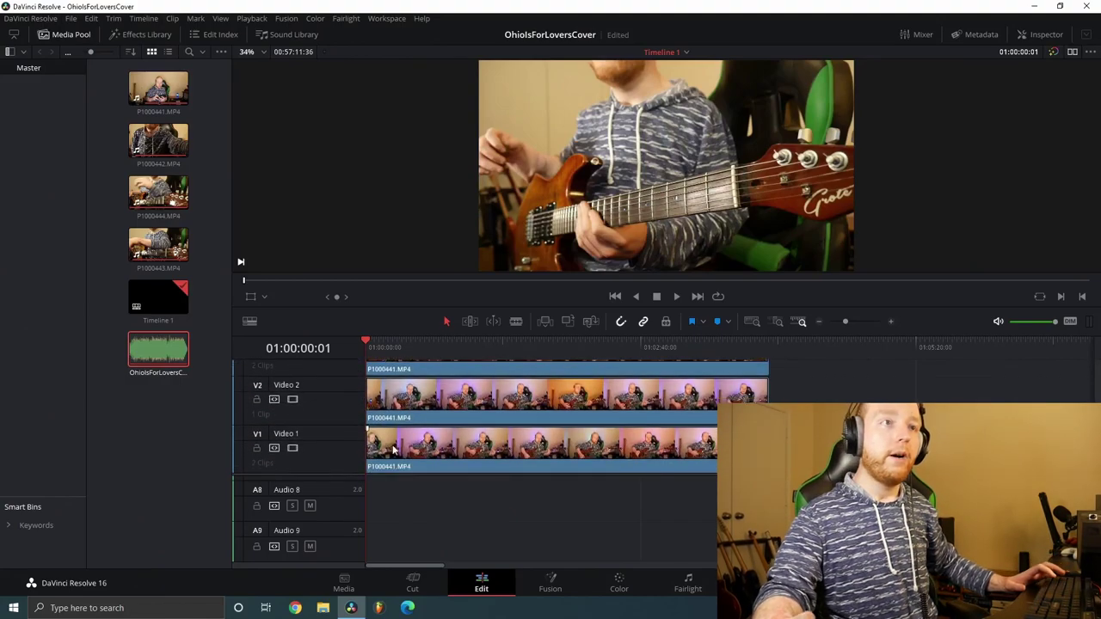
Inspect the beginning of the stacked video takes above the soundtrack at a closer timeline zoom.
{"action": "scroll", "coordinate": [400, 508], "scroll_direction": "up", "scroll_amount": 7}
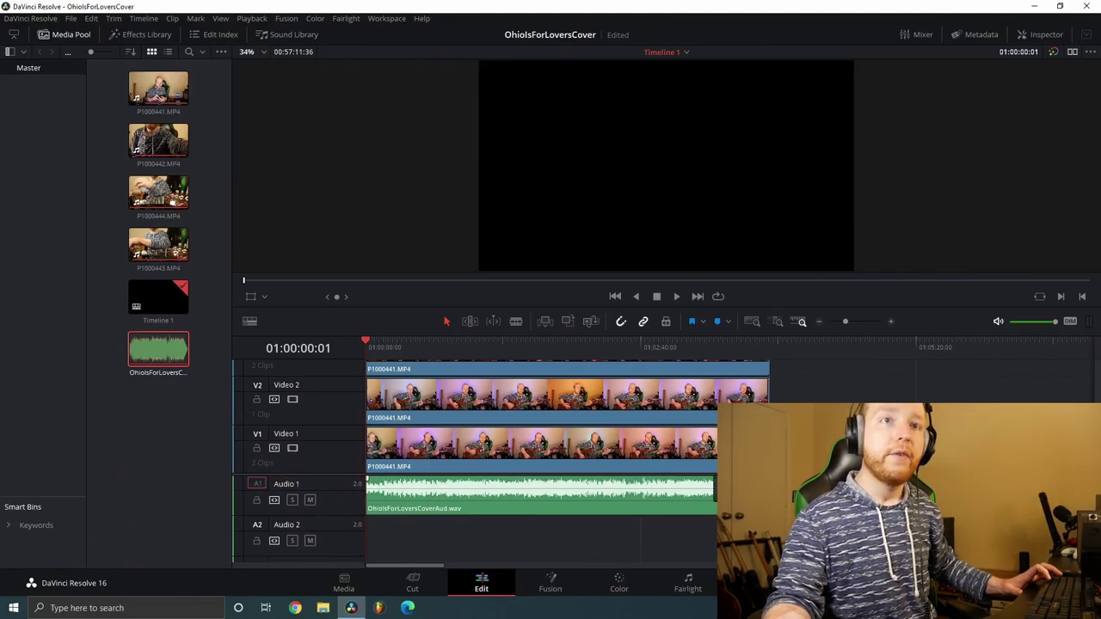
{"action": "key", "text": "ctrl+equal"}
{"action": "key", "text": "ctrl+equal"}
{"action": "key", "text": "ctrl+equal"}
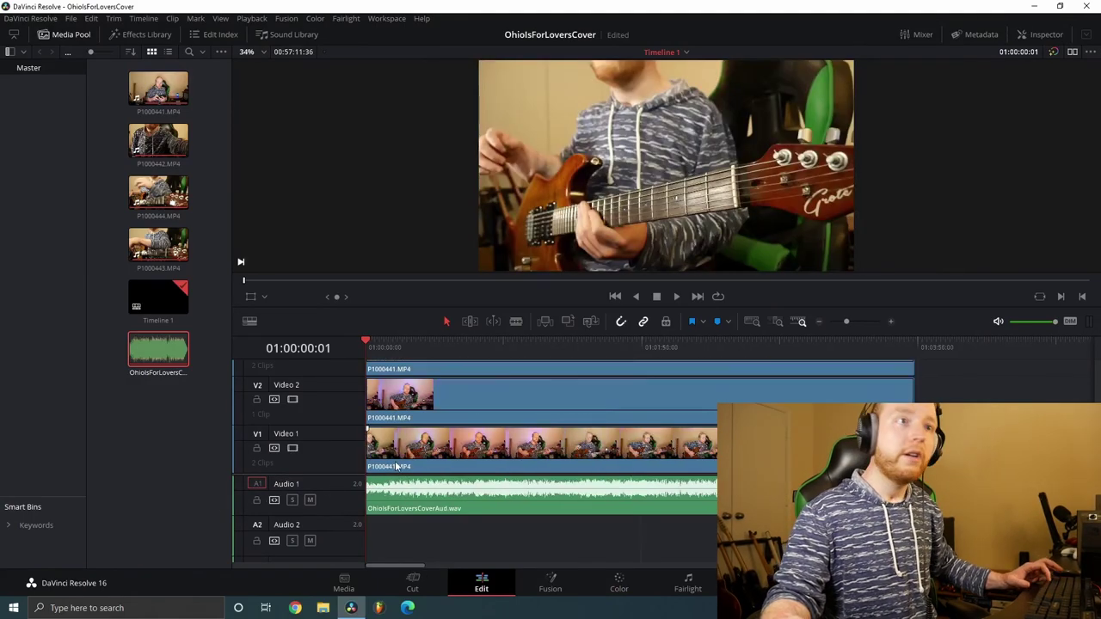
{"action": "scroll", "coordinate": [396, 466], "scroll_direction": "up", "scroll_amount": 2}
{"action": "scroll", "coordinate": [396, 461], "scroll_direction": "up", "scroll_amount": 8}
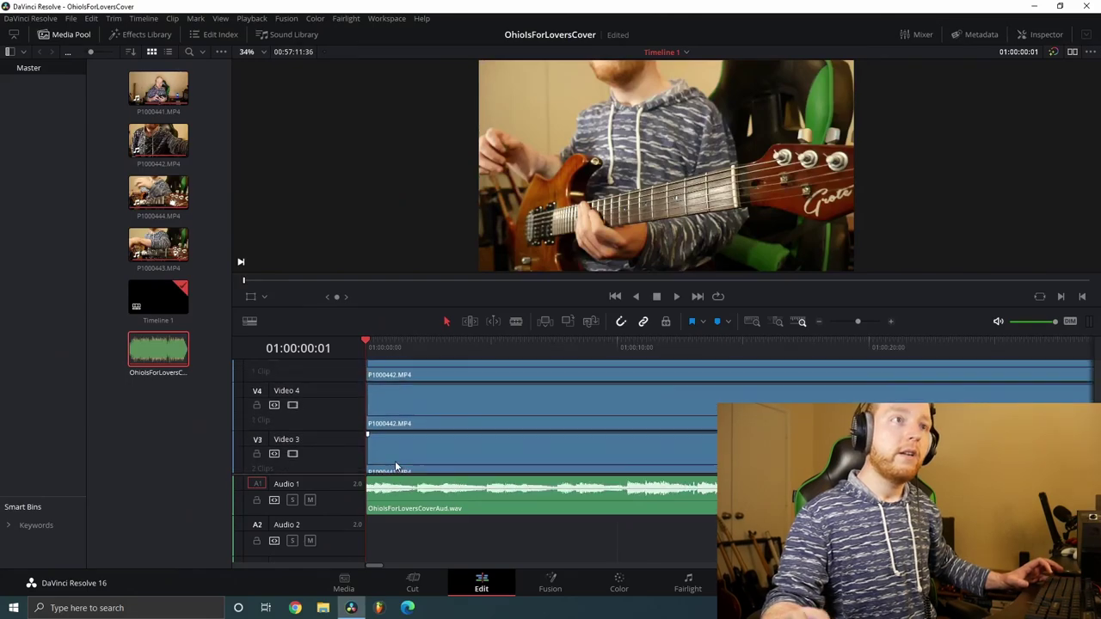
Trim the starts of the P1000443.MP4 clips on Video 9 and Video 8 to about 01:00:10.
{"action": "scroll", "coordinate": [397, 444], "scroll_direction": "up", "scroll_amount": 3}
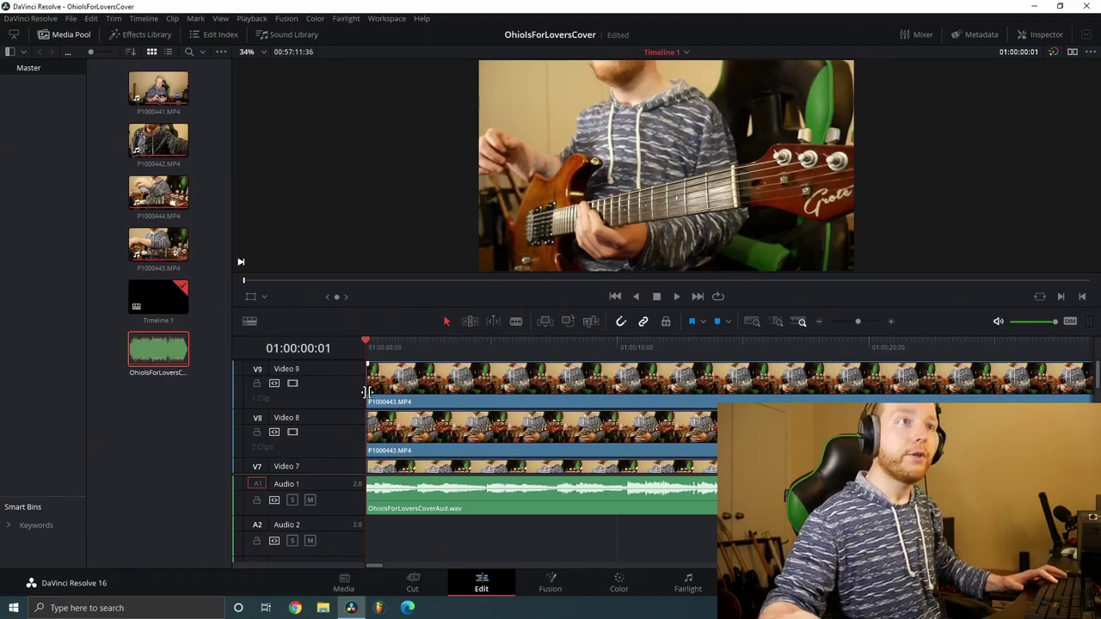
{"action": "left_click_drag", "start_coordinate": [372, 388], "coordinate": [628, 389]}
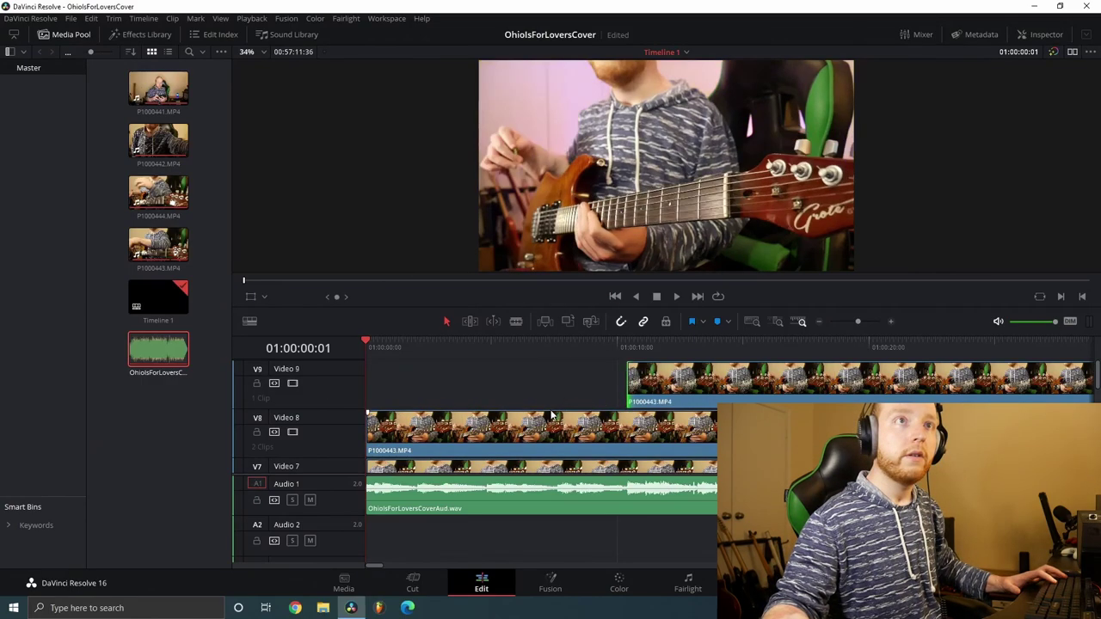
{"action": "left_click_drag", "start_coordinate": [485, 437], "coordinate": [744, 437]}
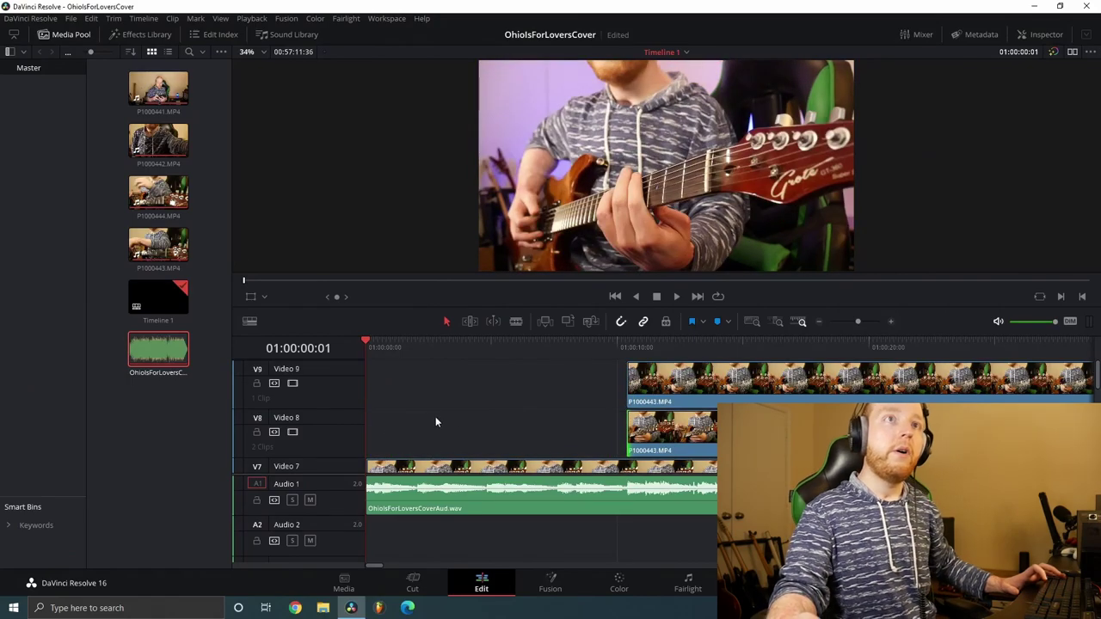
Play the opening to 01:00:09:52, split the Video 7 clip there, and trim its second part's start to match the clips above.
{"action": "key", "text": "space"}
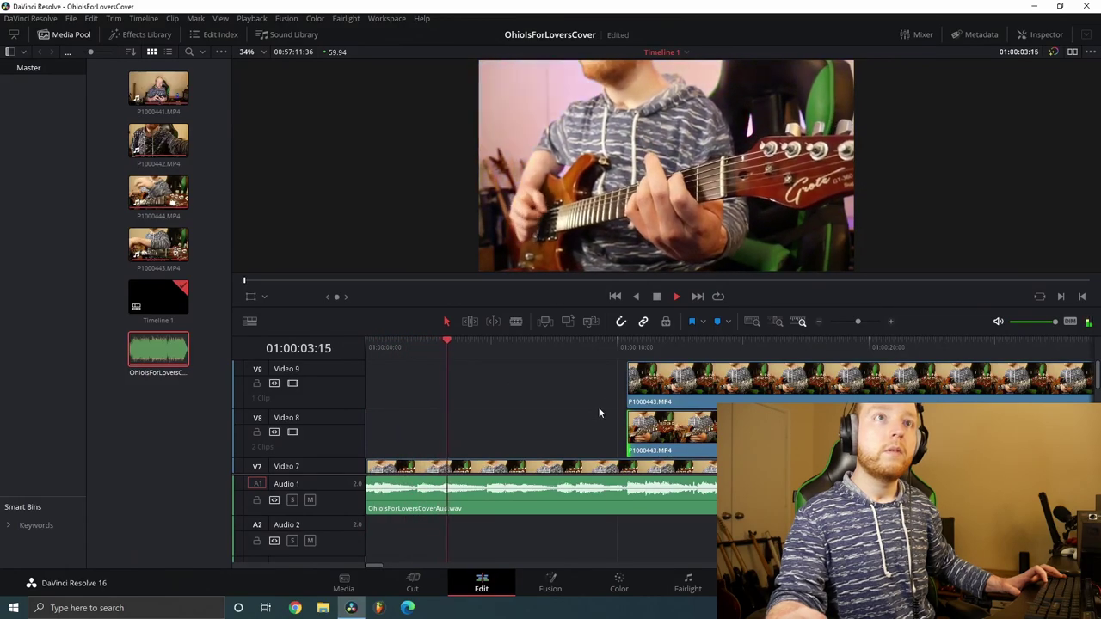
{"action": "scroll", "coordinate": [578, 417], "scroll_direction": "down", "scroll_amount": 2}
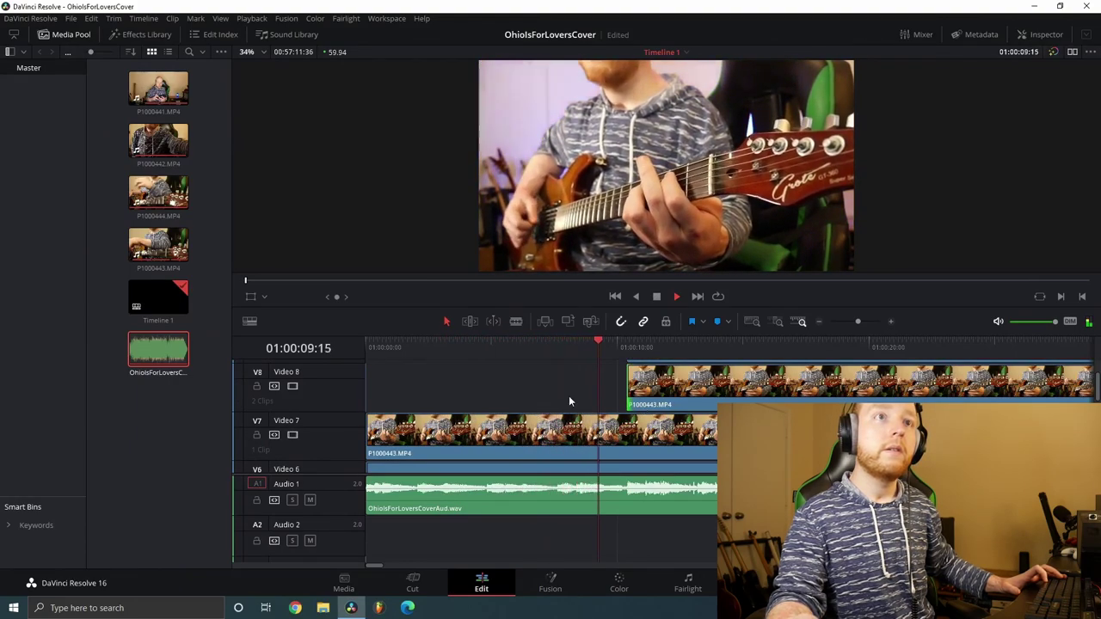
{"action": "key", "text": "space"}
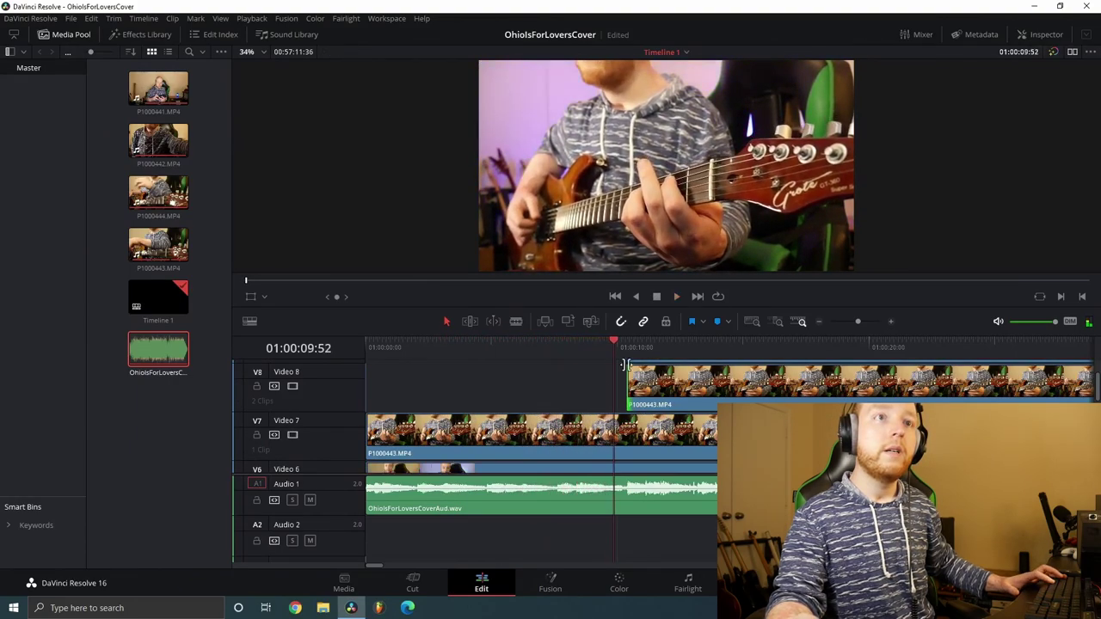
{"action": "key", "text": "b"}
{"action": "left_click", "coordinate": [619, 437]}
{"action": "scroll", "coordinate": [624, 425], "scroll_direction": "down", "scroll_amount": 1}
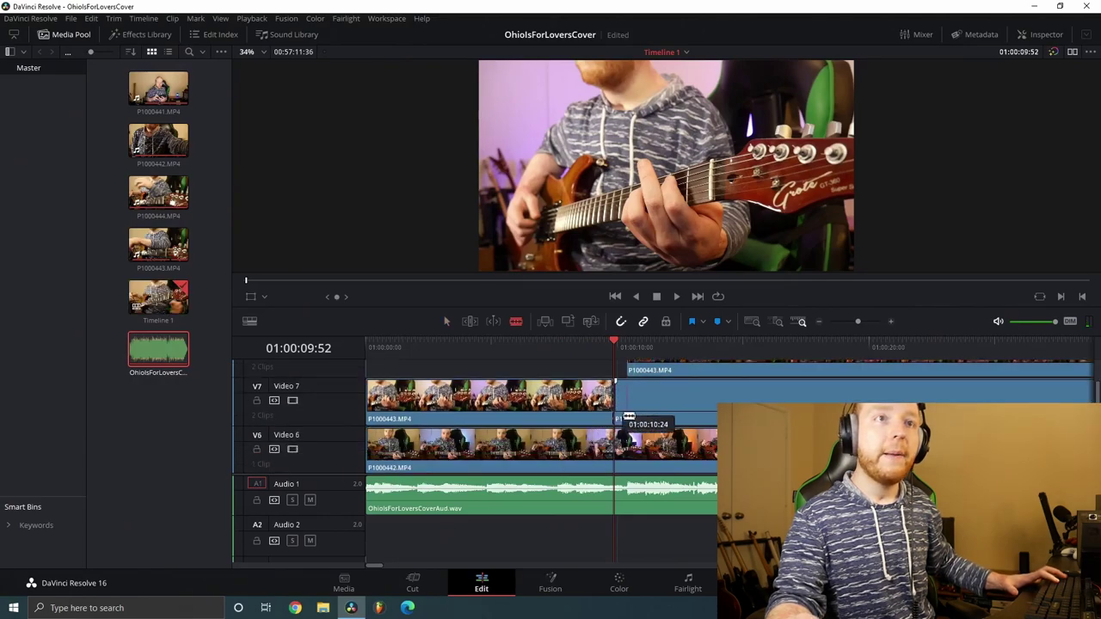
{"action": "key", "text": "a"}
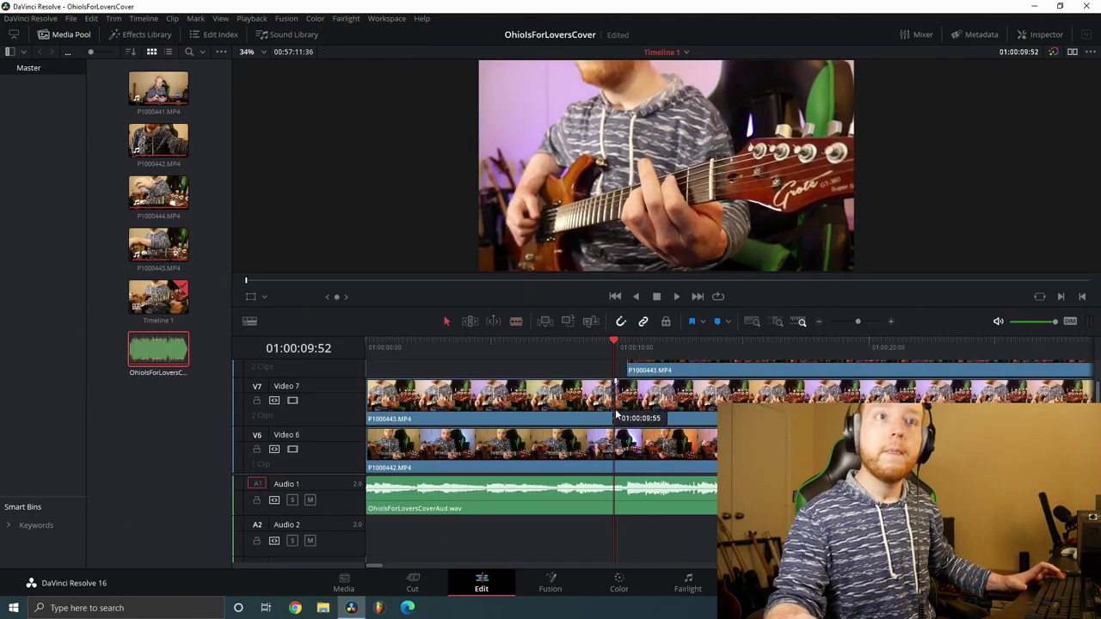
{"action": "left_click_drag", "start_coordinate": [616, 413], "coordinate": [628, 414]}
Trim the starts of the clips on Video 6 and the tracks beneath it to align with the trimmed clips at about 01:00:10.
{"action": "scroll", "coordinate": [516, 422], "scroll_direction": "down", "scroll_amount": 1}
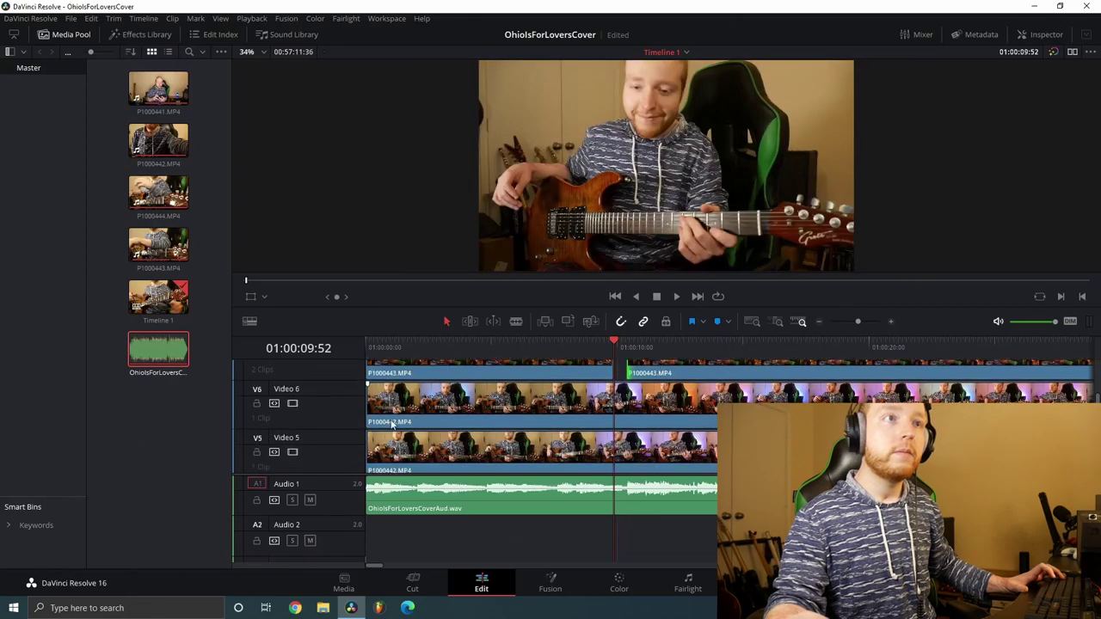
{"action": "left_click_drag", "start_coordinate": [370, 415], "coordinate": [627, 415]}
{"action": "scroll", "coordinate": [506, 417], "scroll_direction": "down", "scroll_amount": 2}
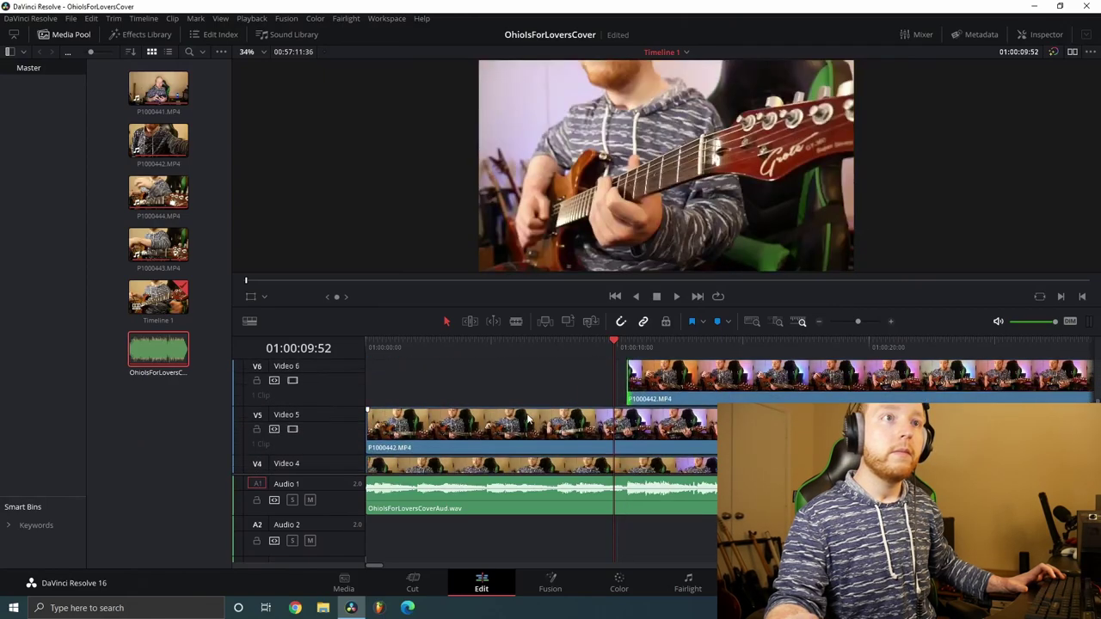
{"action": "left_click_drag", "start_coordinate": [373, 376], "coordinate": [627, 376]}
{"action": "left_click_drag", "start_coordinate": [406, 384], "coordinate": [415, 462]}
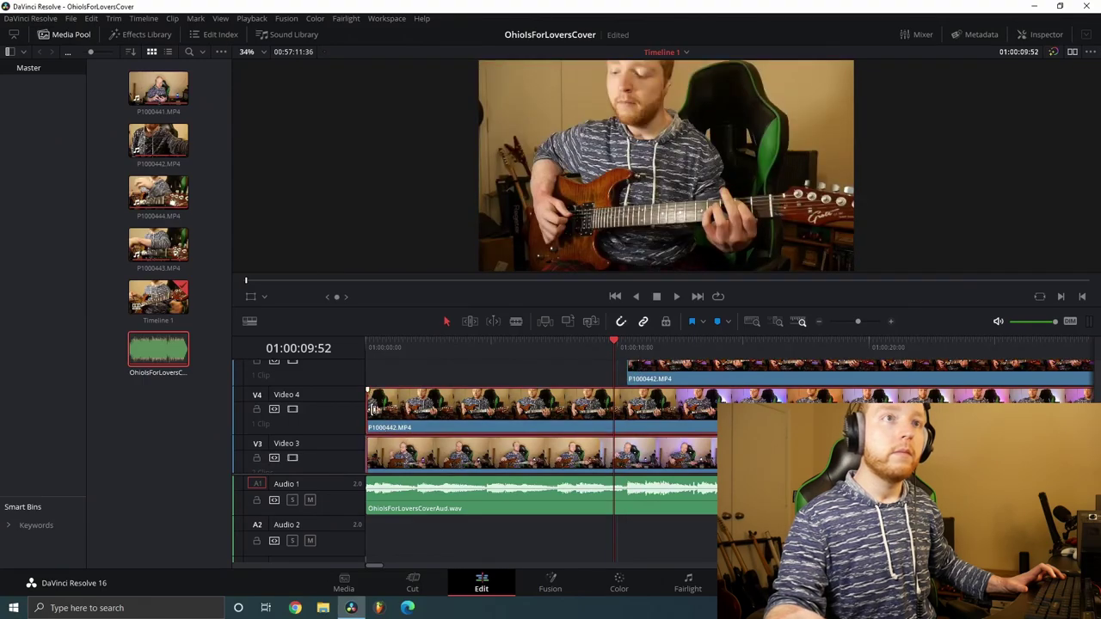
{"action": "left_click_drag", "start_coordinate": [373, 409], "coordinate": [627, 410]}
Trim the starts of the long clips on Video 9 down to Video 5 to the same point shortly after 01:01:48.
{"action": "scroll", "coordinate": [573, 422], "scroll_direction": "up", "scroll_amount": 2}
{"action": "scroll", "coordinate": [573, 421], "scroll_direction": "down", "scroll_amount": 4}
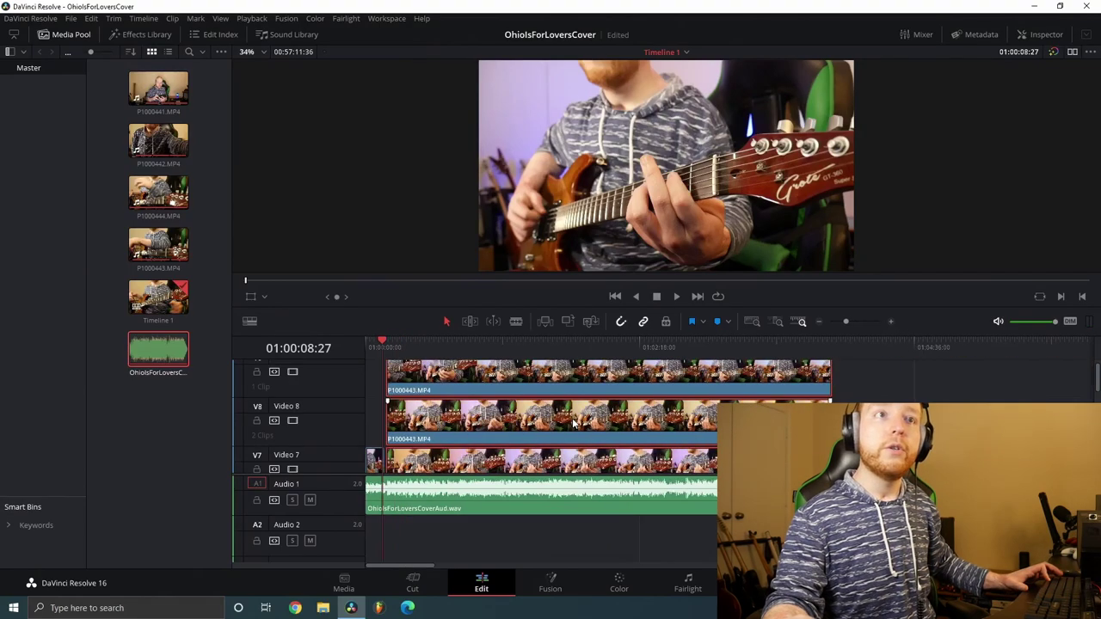
{"action": "scroll", "coordinate": [572, 420], "scroll_direction": "up", "scroll_amount": 2}
{"action": "left_click_drag", "start_coordinate": [399, 382], "coordinate": [659, 381]}
{"action": "scroll", "coordinate": [516, 427], "scroll_direction": "down", "scroll_amount": 2}
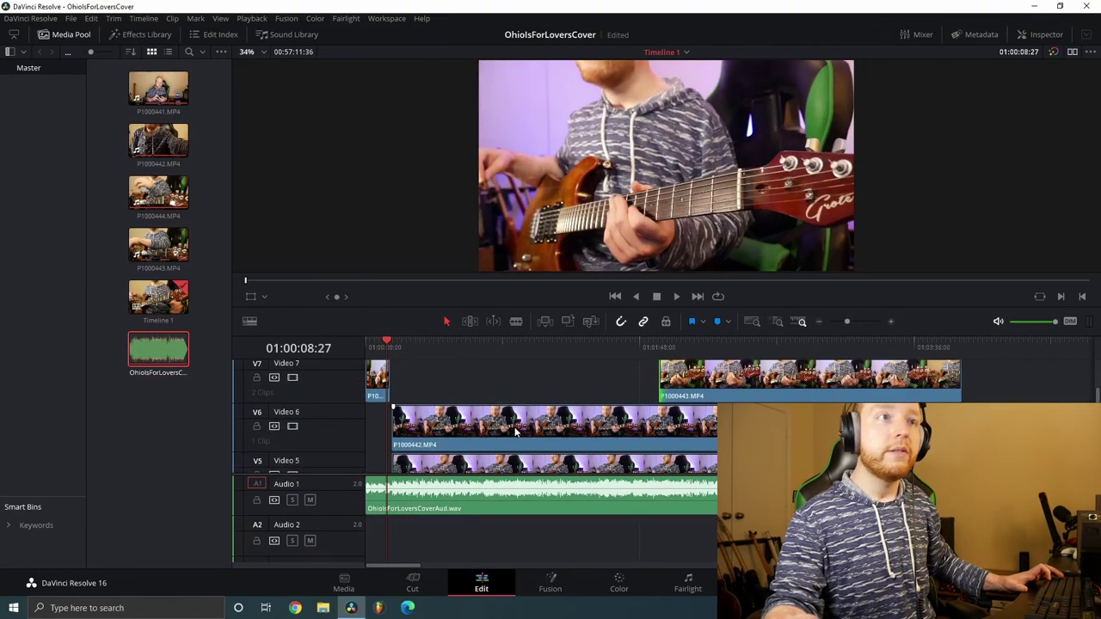
{"action": "scroll", "coordinate": [514, 432], "scroll_direction": "down", "scroll_amount": 1}
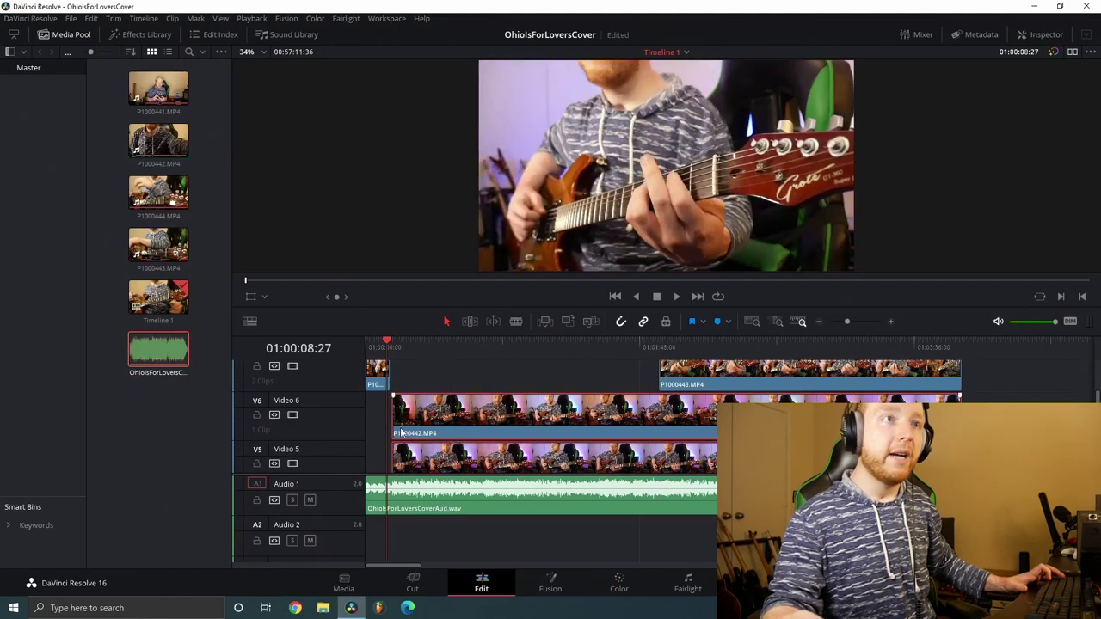
{"action": "left_click_drag", "start_coordinate": [395, 422], "coordinate": [659, 422]}
{"action": "scroll", "coordinate": [579, 430], "scroll_direction": "down", "scroll_amount": 3}
{"action": "scroll", "coordinate": [579, 430], "scroll_direction": "down", "scroll_amount": 2}
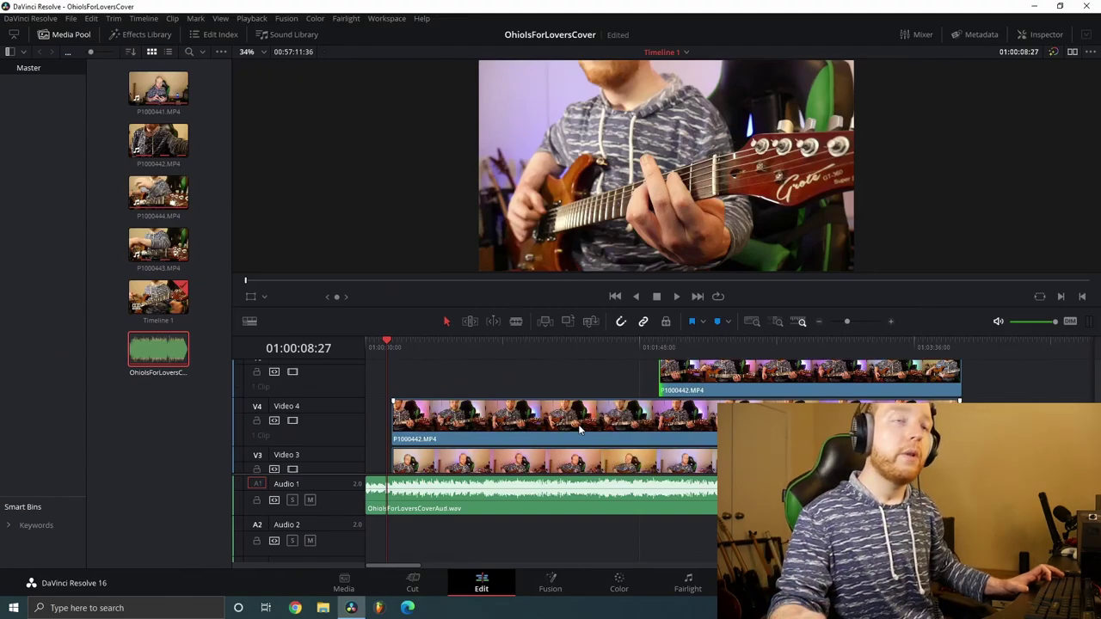
Trim the starts of the clips on Video 4 down to Video 1 to align with the shortened clips above, shortly after 01:01:48.
{"action": "scroll", "coordinate": [482, 401], "scroll_direction": "up", "scroll_amount": 4}
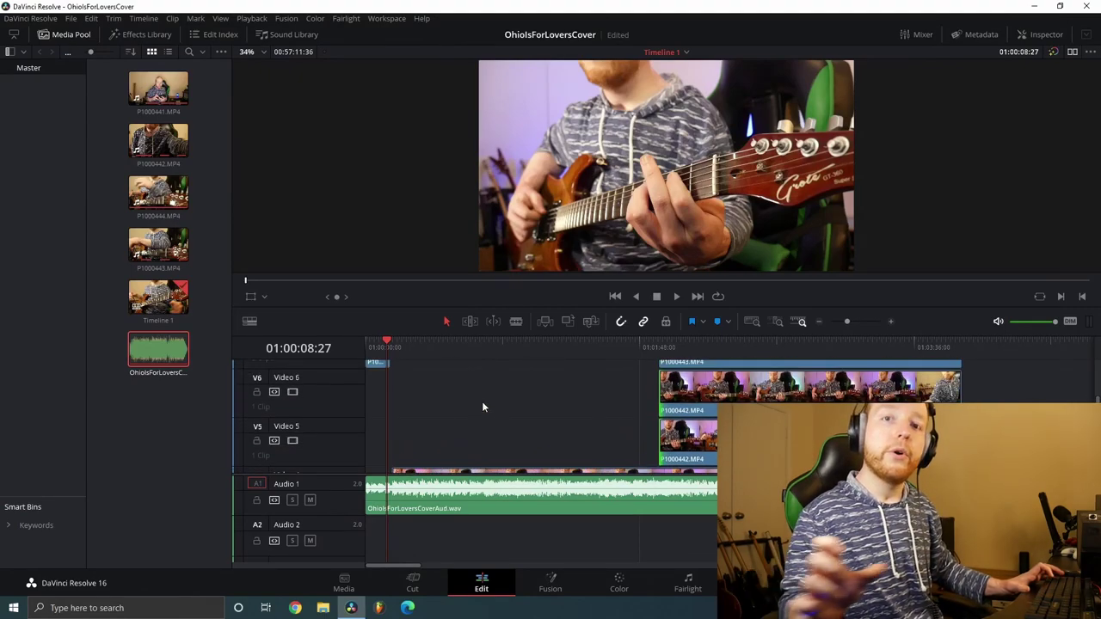
{"action": "scroll", "coordinate": [831, 391], "scroll_direction": "down", "scroll_amount": 2}
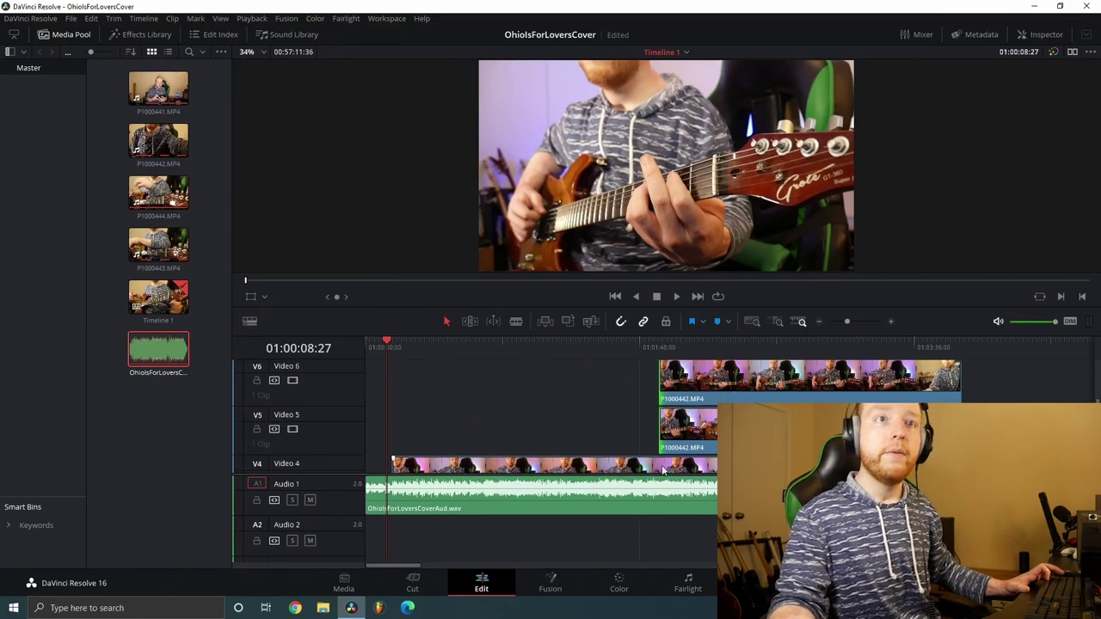
{"action": "scroll", "coordinate": [495, 416], "scroll_direction": "down", "scroll_amount": 5}
{"action": "scroll", "coordinate": [495, 419], "scroll_direction": "up", "scroll_amount": 1}
{"action": "left_click", "coordinate": [416, 409]}
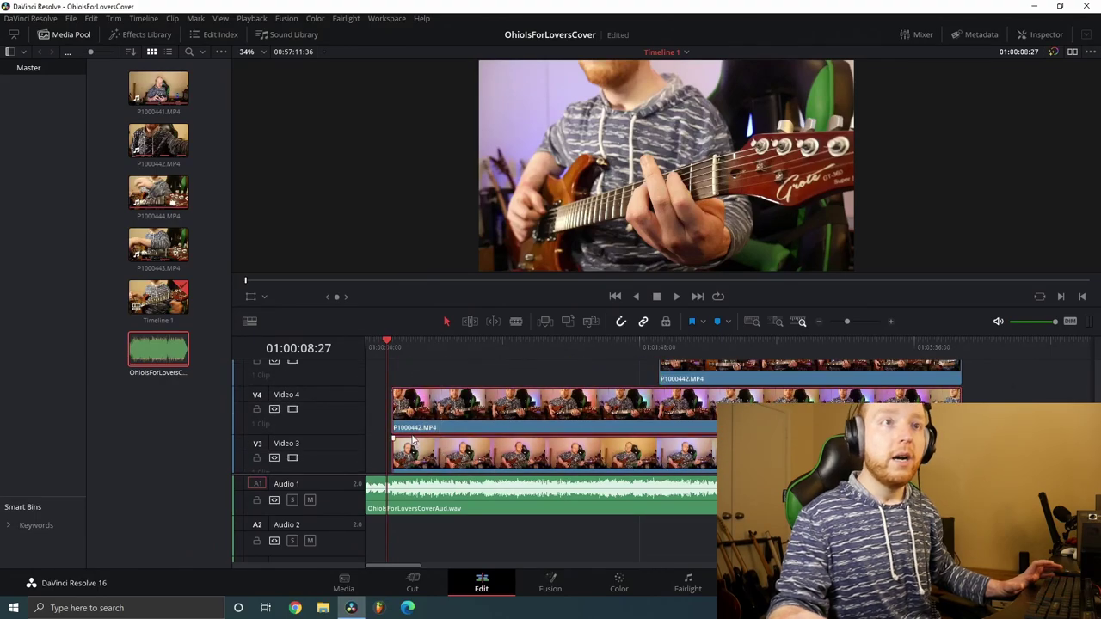
{"action": "left_click_drag", "start_coordinate": [397, 424], "coordinate": [660, 424]}
{"action": "scroll", "coordinate": [417, 435], "scroll_direction": "down", "scroll_amount": 2}
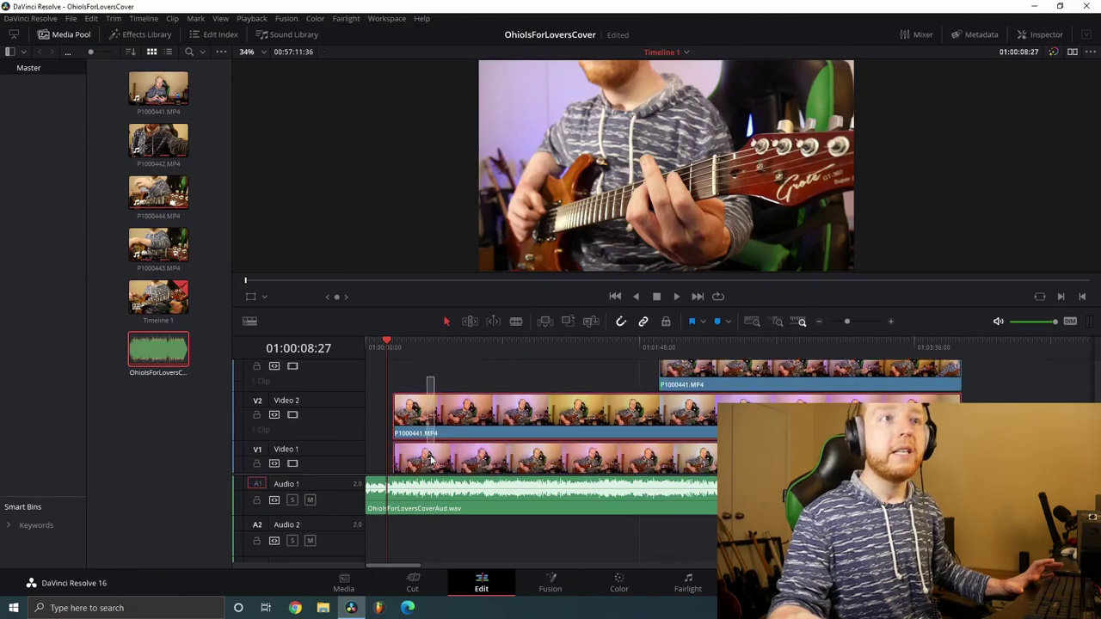
{"action": "left_click_drag", "start_coordinate": [400, 422], "coordinate": [659, 422]}
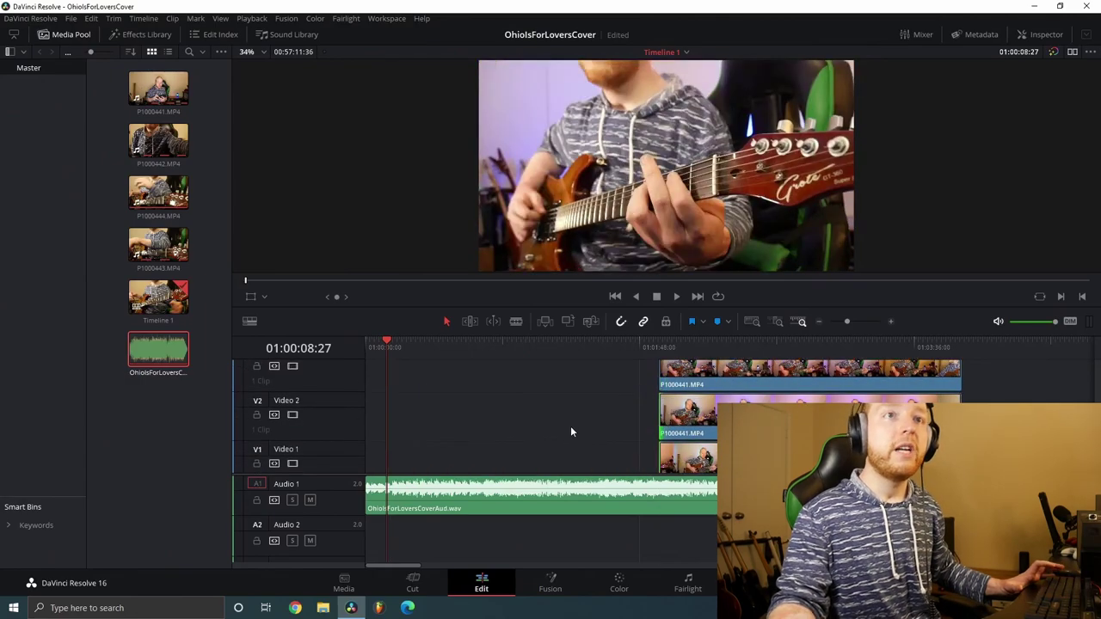
Extend the starts of the clips on Video 2 and Video 1 back to the opening shot's end at 01:00:09:52.
{"action": "scroll", "coordinate": [571, 427], "scroll_direction": "up", "scroll_amount": 1}
{"action": "scroll", "coordinate": [422, 420], "scroll_direction": "down", "scroll_amount": 1}
{"action": "scroll", "coordinate": [422, 421], "scroll_direction": "up", "scroll_amount": 1}
{"action": "scroll", "coordinate": [421, 420], "scroll_direction": "up", "scroll_amount": 3}
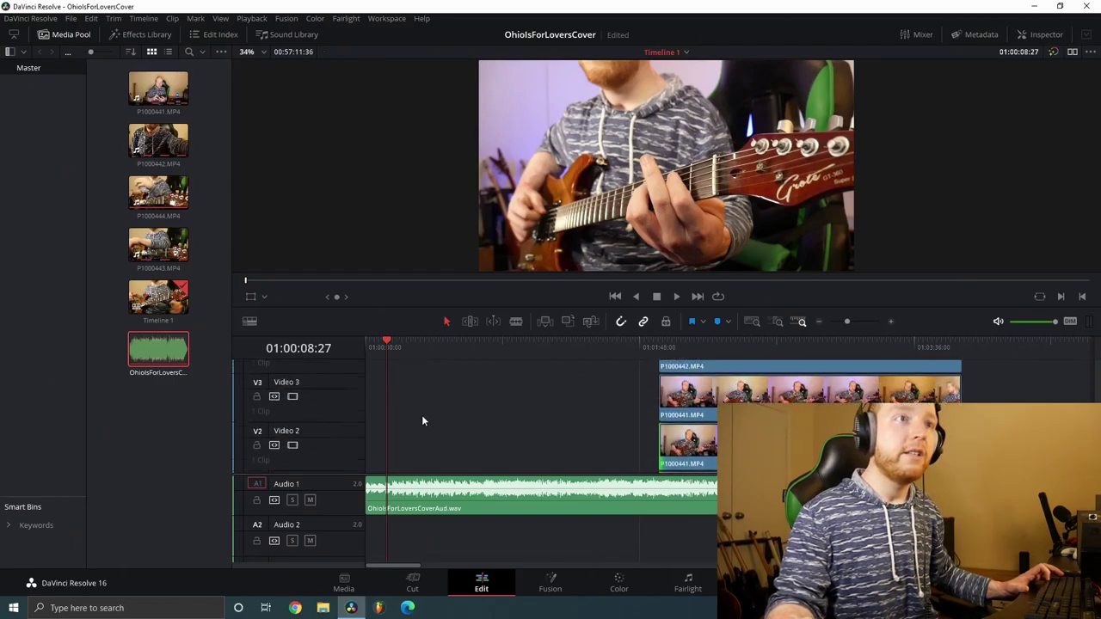
{"action": "scroll", "coordinate": [420, 408], "scroll_direction": "up", "scroll_amount": 1}
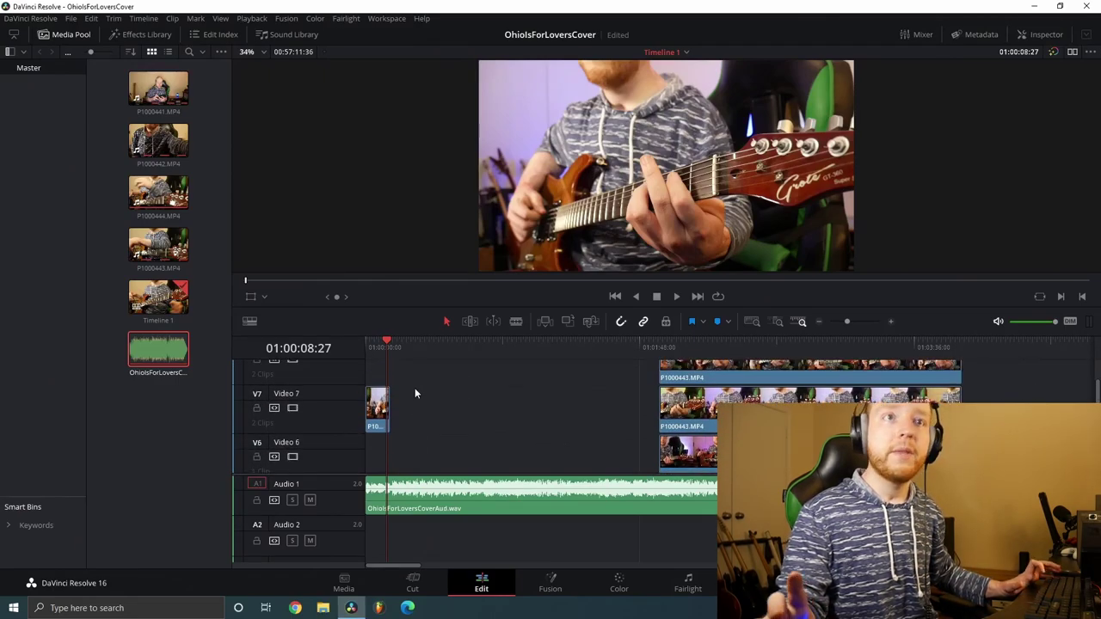
{"action": "left_click", "coordinate": [390, 353]}
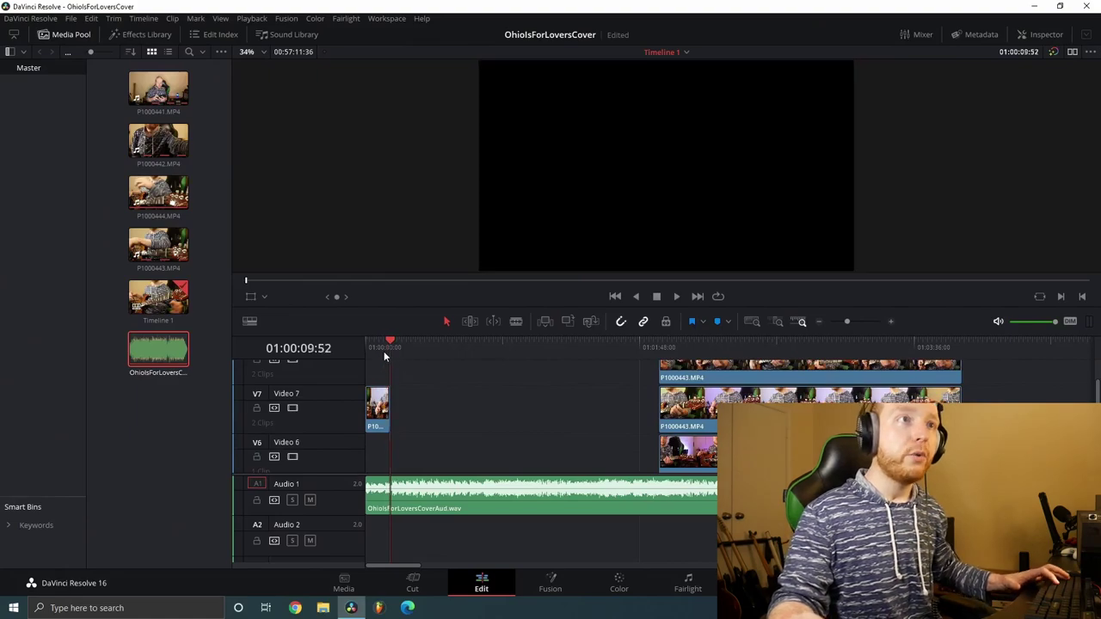
{"action": "scroll", "coordinate": [448, 399], "scroll_direction": "down", "scroll_amount": 3}
{"action": "scroll", "coordinate": [448, 405], "scroll_direction": "down", "scroll_amount": 2}
{"action": "left_click_drag", "start_coordinate": [663, 452], "coordinate": [380, 409]}
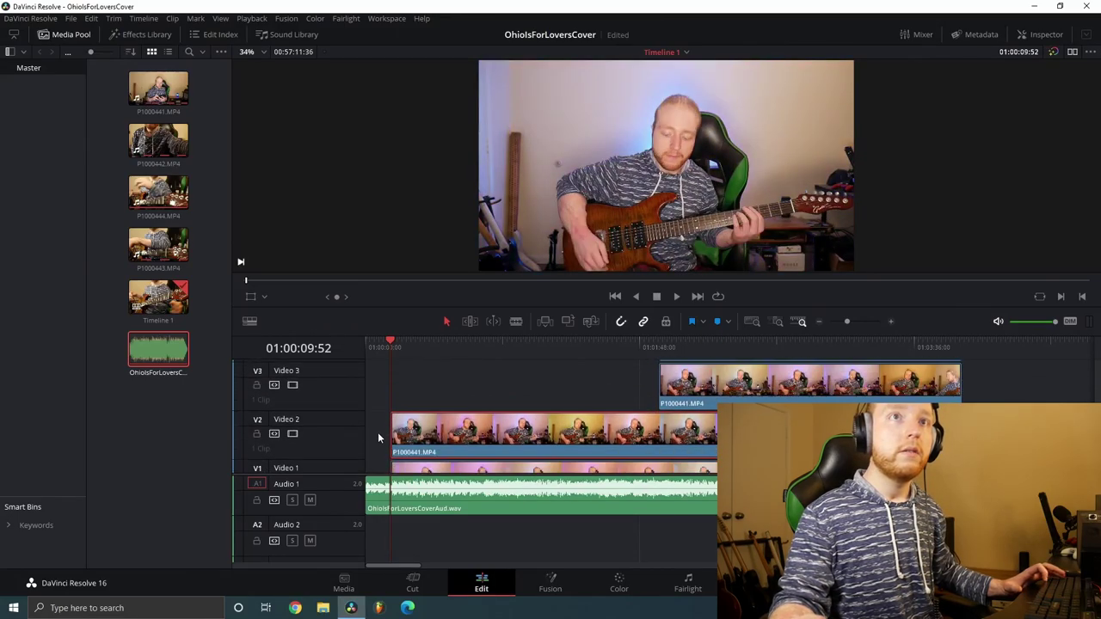
Play from the opening shot to check the change into the next take, and inspect the split on Video 5.
{"action": "left_click", "coordinate": [377, 346]}
{"action": "key", "text": "space"}
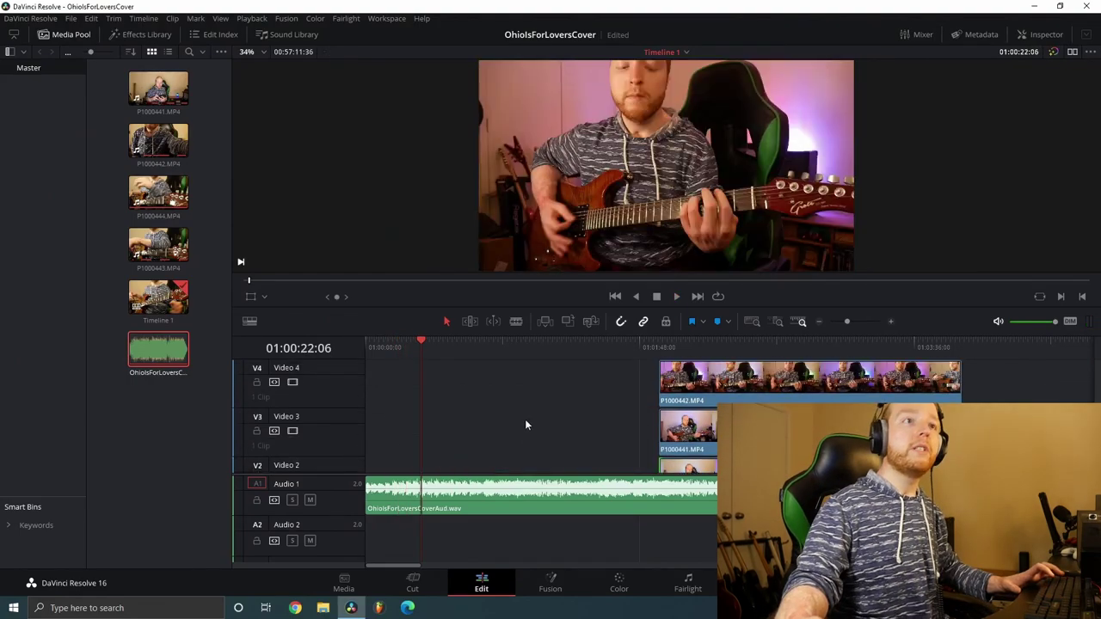
{"action": "scroll", "coordinate": [525, 419], "scroll_direction": "up", "scroll_amount": 2}
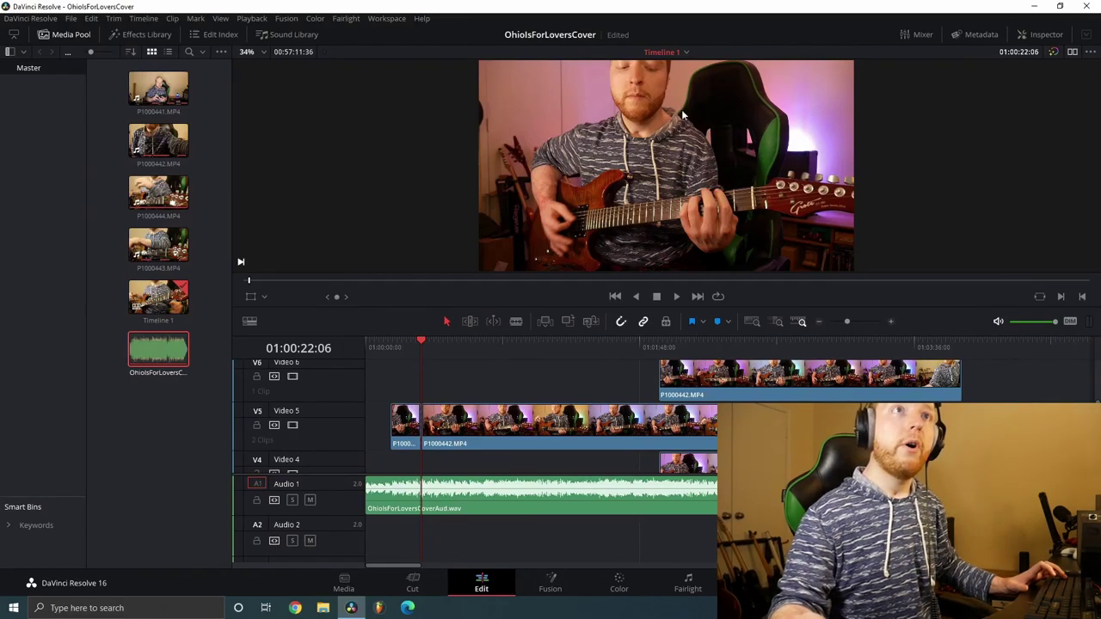
{"action": "scroll", "coordinate": [447, 369], "scroll_direction": "down", "scroll_amount": 3}
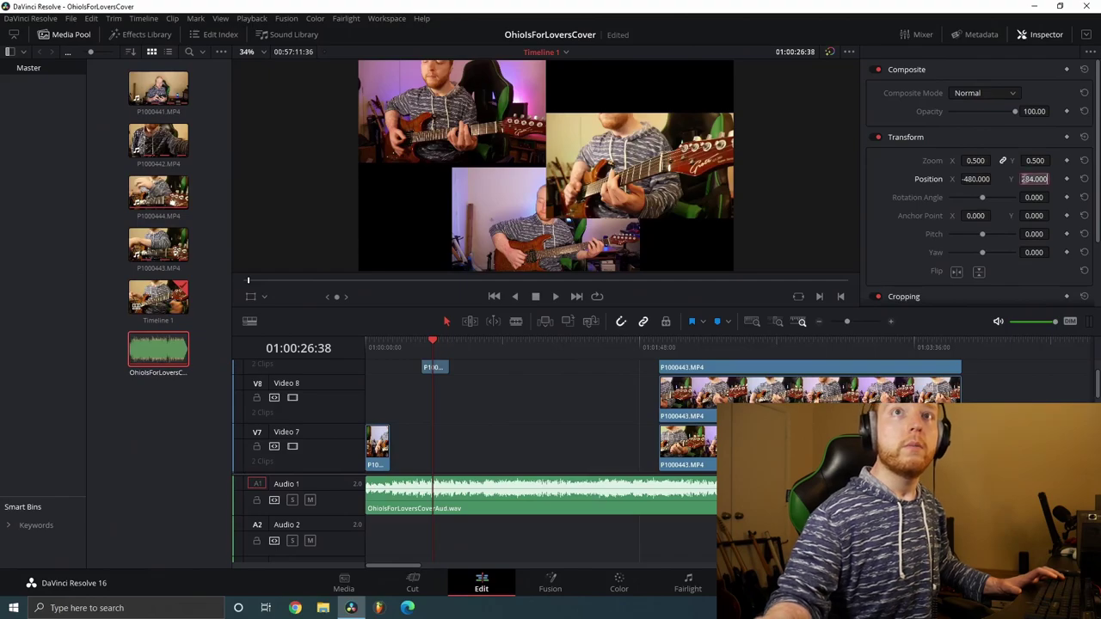
Set Position Y to 280 for the inset clip at Position X -480 and for the short inset clip on Video 9.
{"action": "type", "text": "260"}
{"action": "key", "text": "Return"}
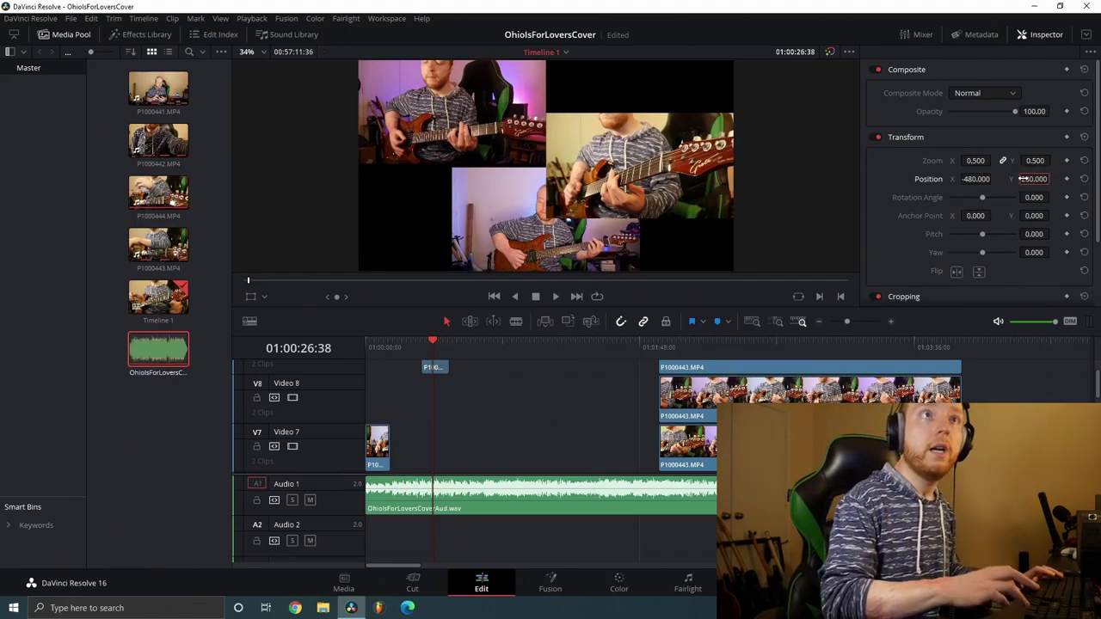
{"action": "scroll", "coordinate": [461, 408], "scroll_direction": "up", "scroll_amount": 1}
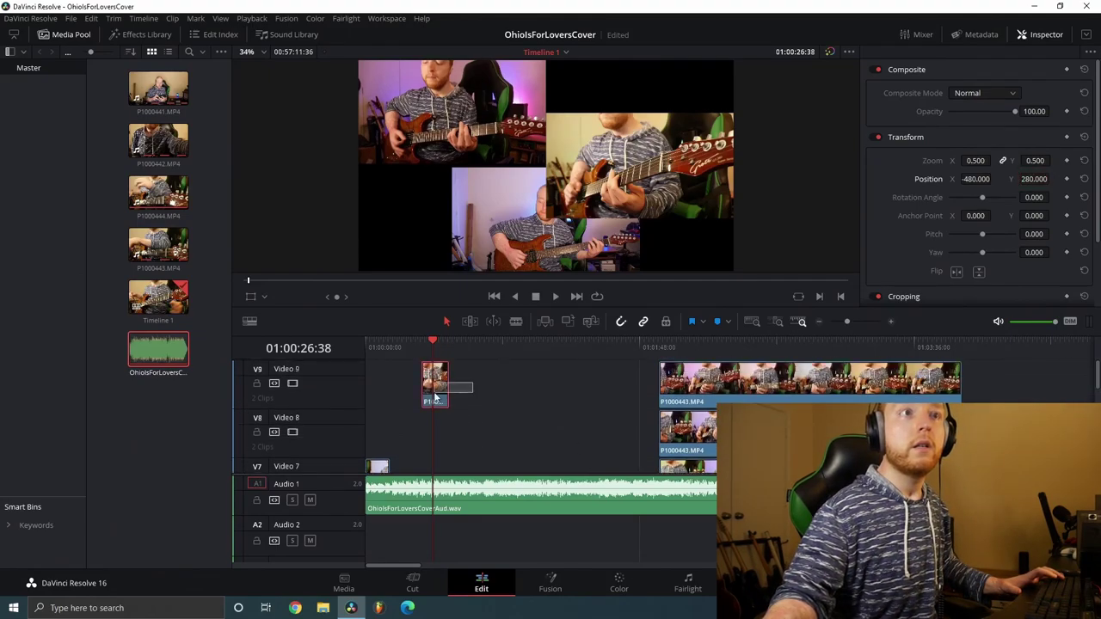
{"action": "type", "text": "260"}
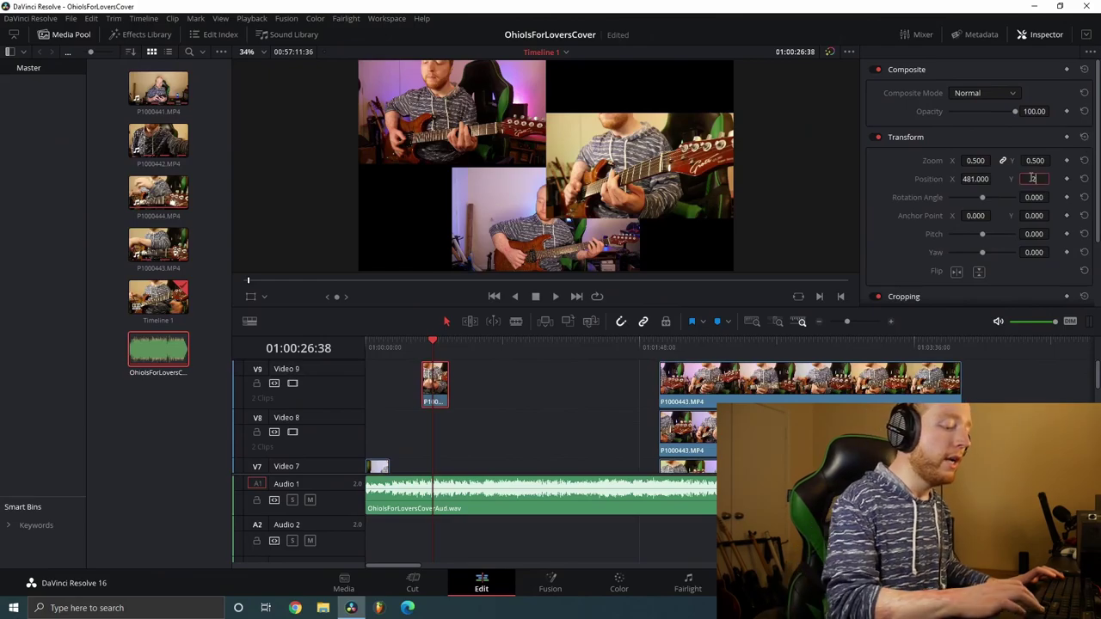
{"action": "key", "text": "Return"}
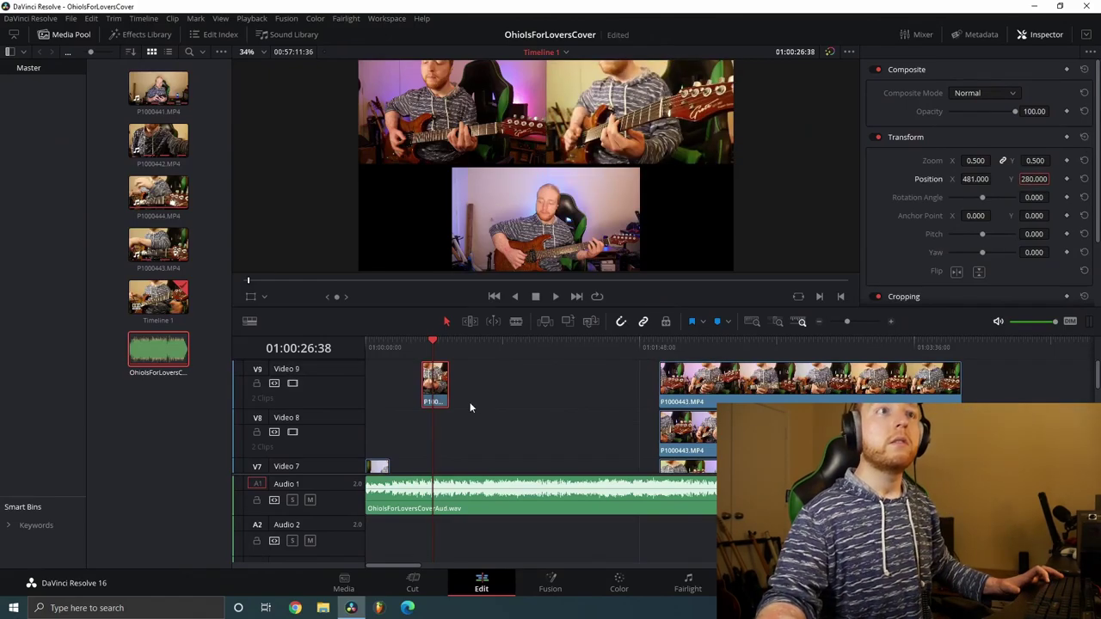
Set the short inset clip on Video 1 to Position Y -265.
{"action": "scroll", "coordinate": [468, 402], "scroll_direction": "down", "scroll_amount": 7}
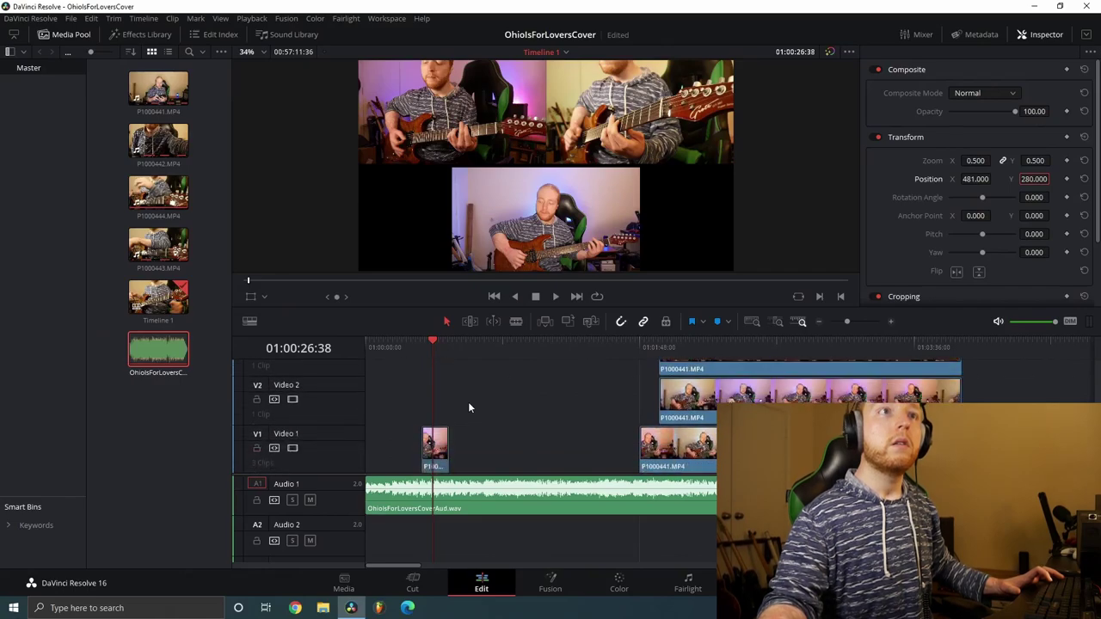
{"action": "left_click", "coordinate": [435, 443]}
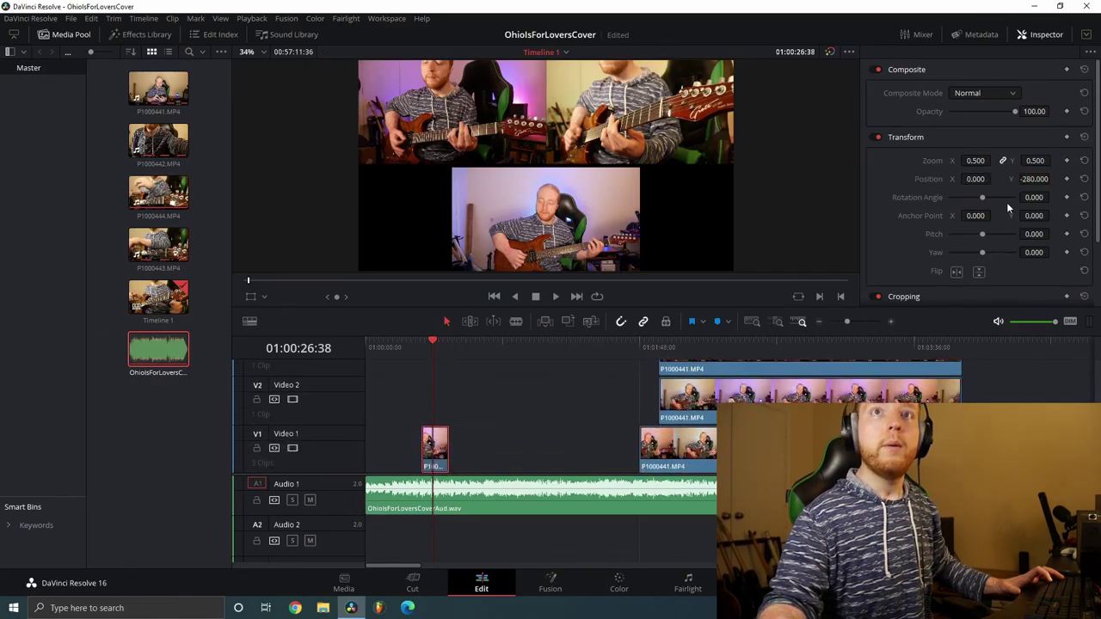
{"action": "left_click_drag", "start_coordinate": [1052, 178], "coordinate": [1052, 177]}
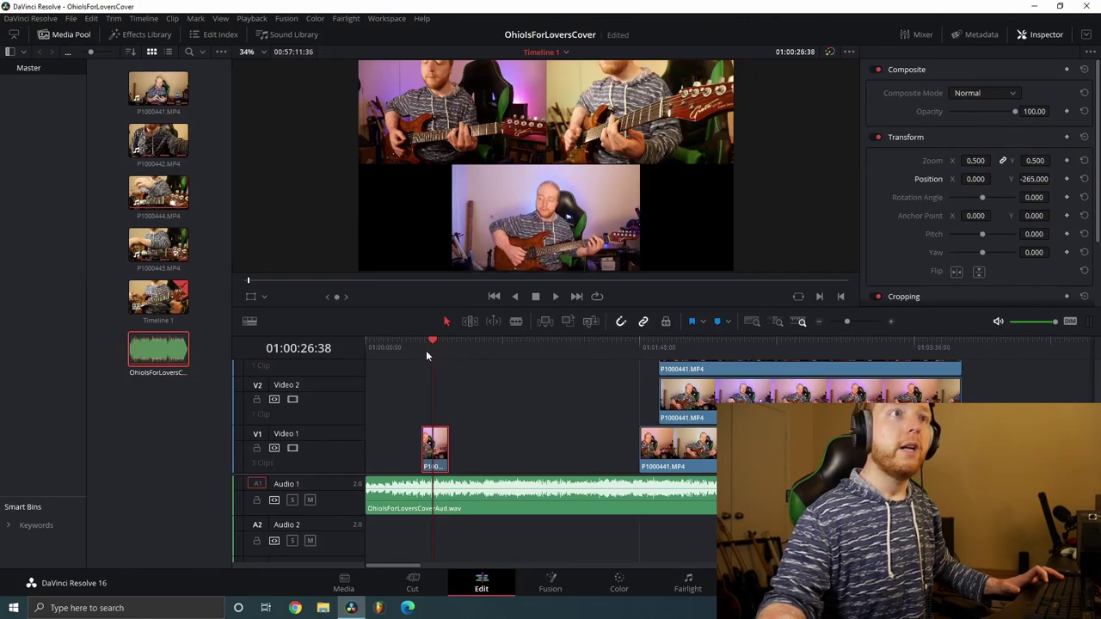
Play the full-frame shot from 01:00:09:52 into the three-way split screen, save the project, and replay the transition from 01:00:20:07.
{"action": "left_click", "coordinate": [391, 347]}
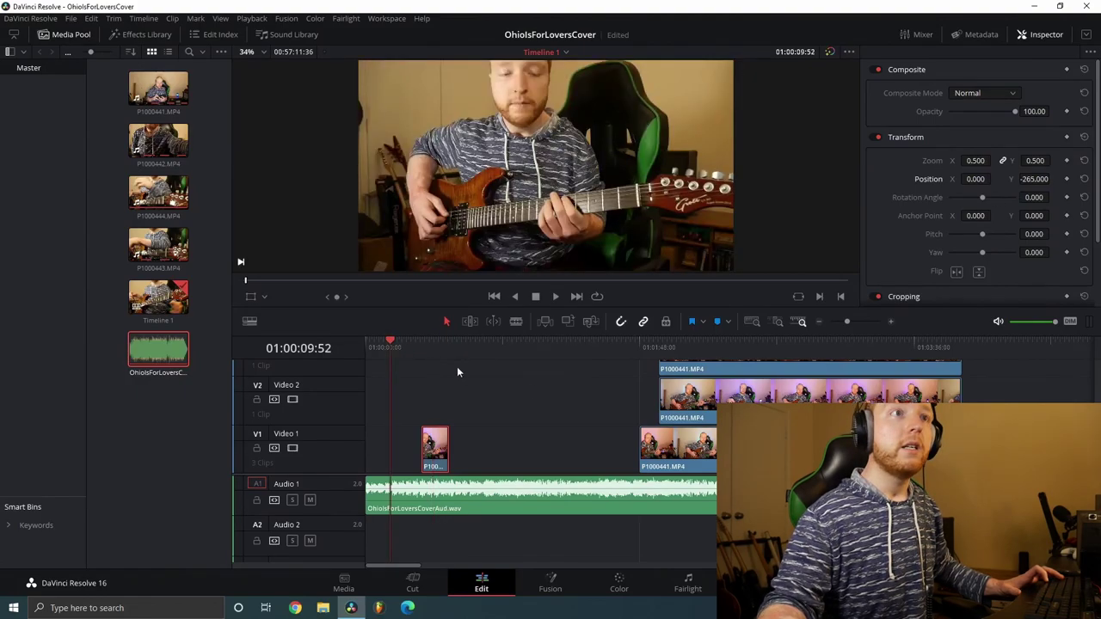
{"action": "key", "text": "space"}
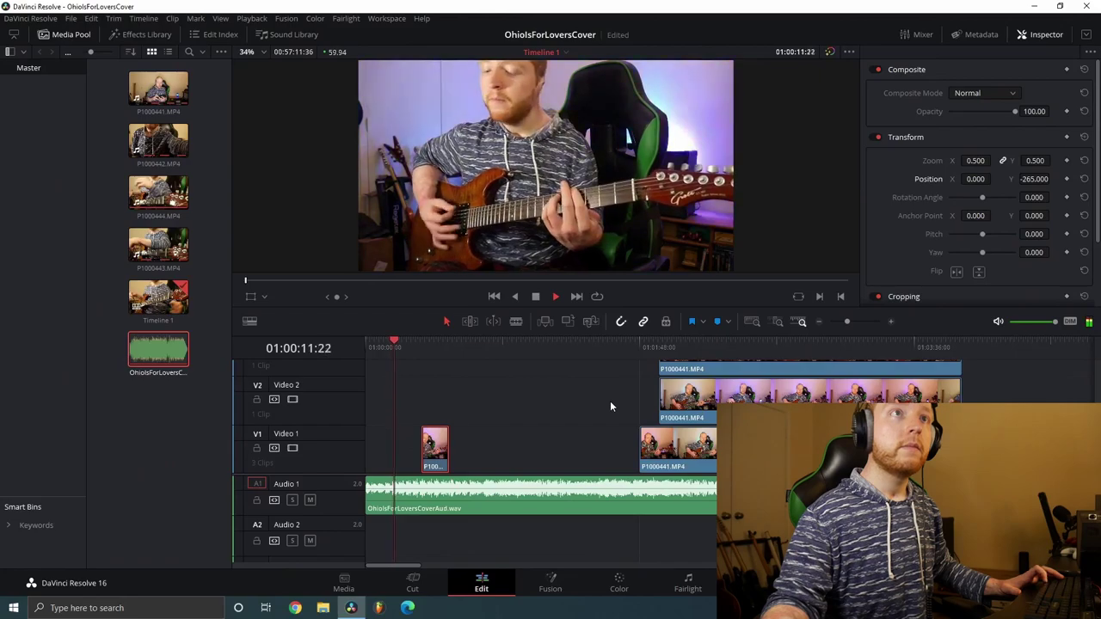
{"action": "left_click", "coordinate": [411, 344]}
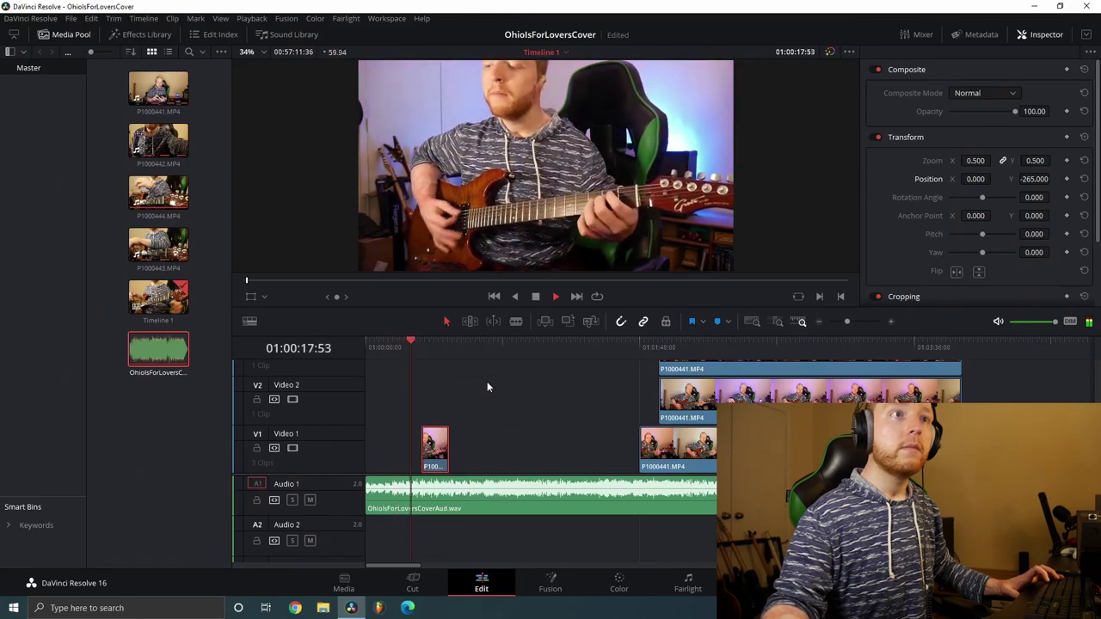
{"action": "scroll", "coordinate": [542, 409], "scroll_direction": "up", "scroll_amount": 2}
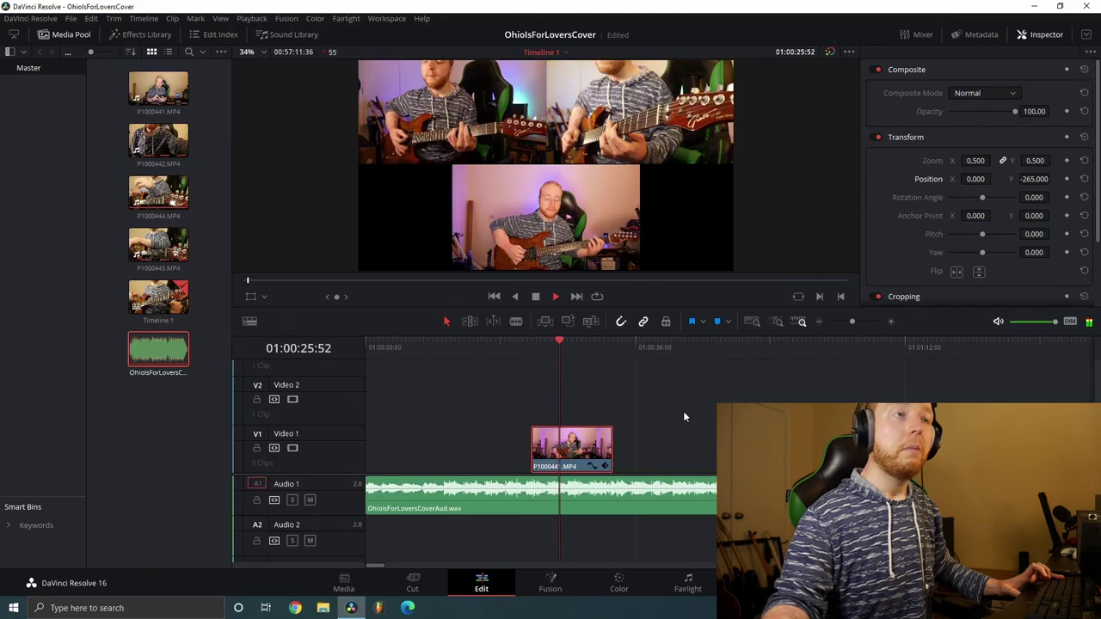
{"action": "key", "text": "ctrl+s"}
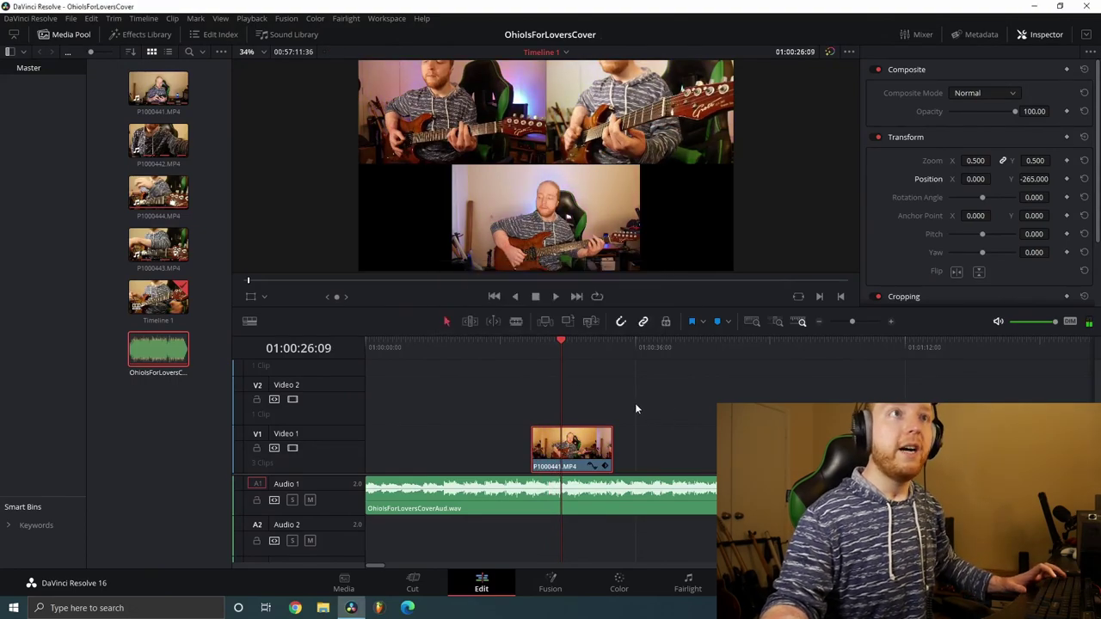
{"action": "left_click", "coordinate": [516, 350]}
{"action": "key", "text": "space"}
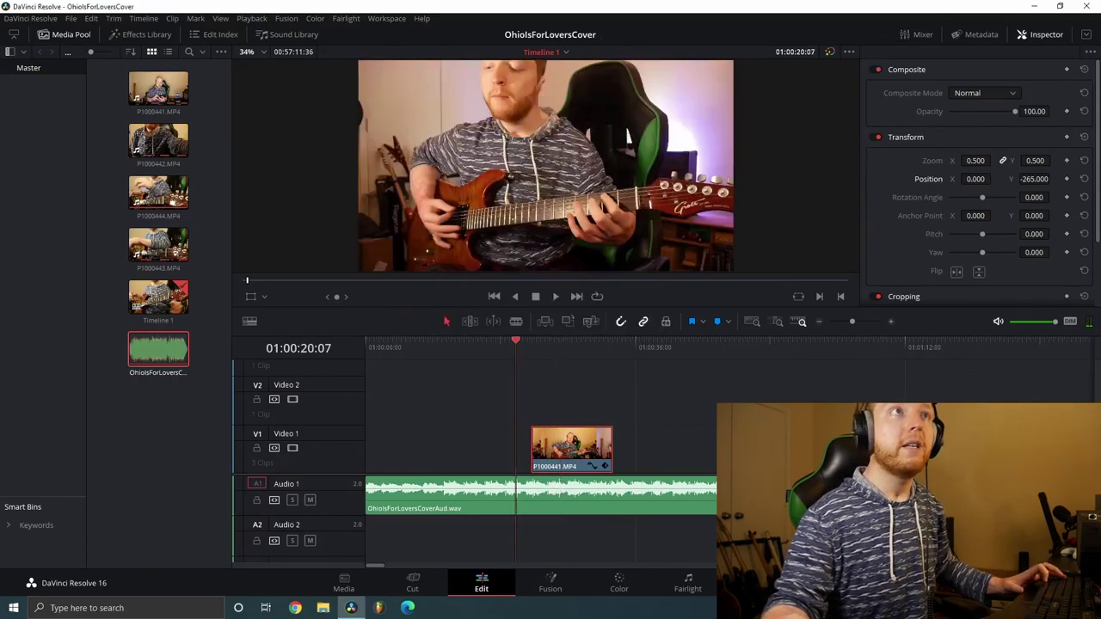